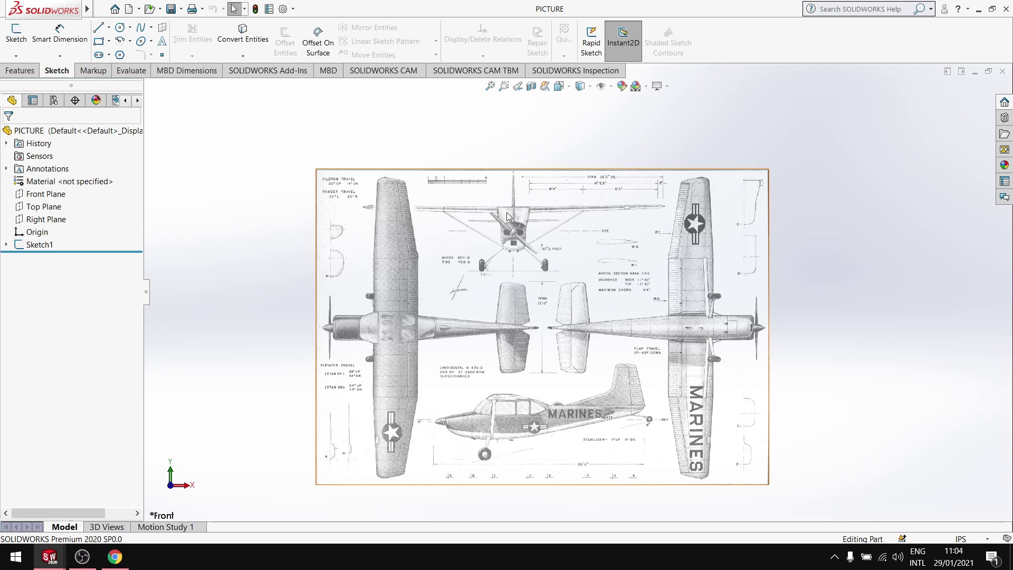
Step: Examine the aircraft blueprint's front, top and side views, including its wing span dimensions and airfoil notes
scroll(449, 243, down, 5)
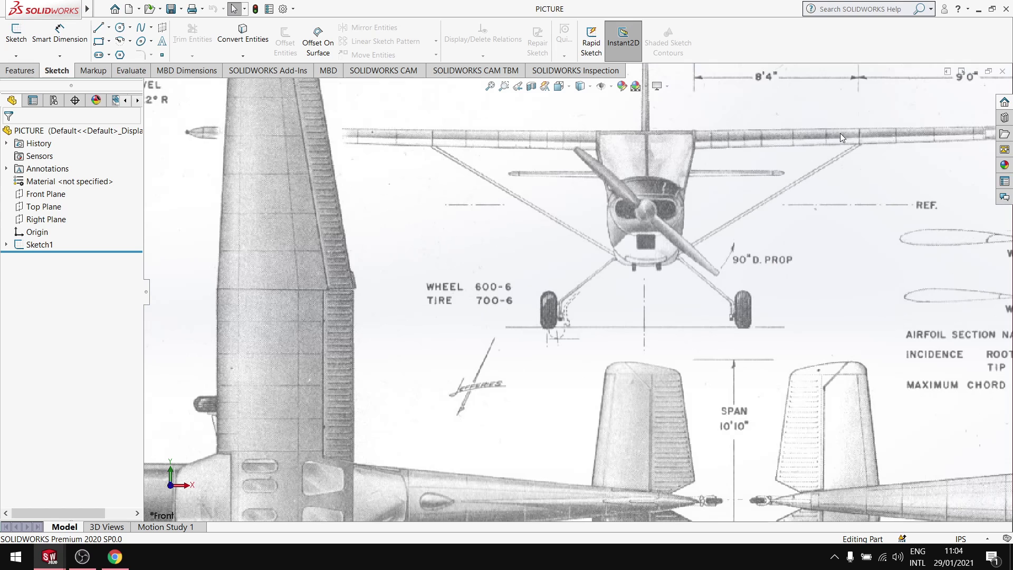
scroll(634, 169, up, 4)
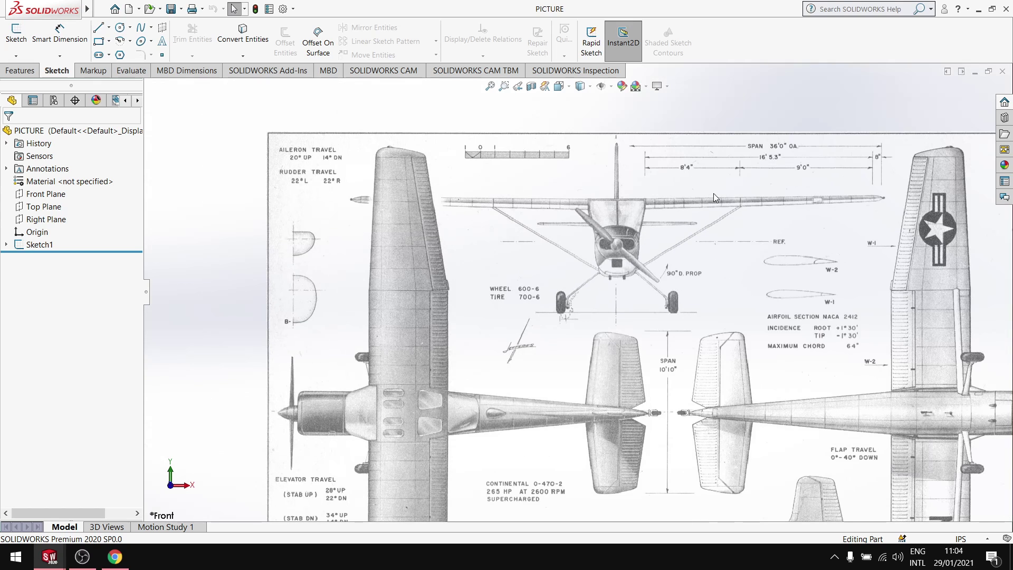
scroll(714, 192, down, 2)
scroll(475, 206, down, 1)
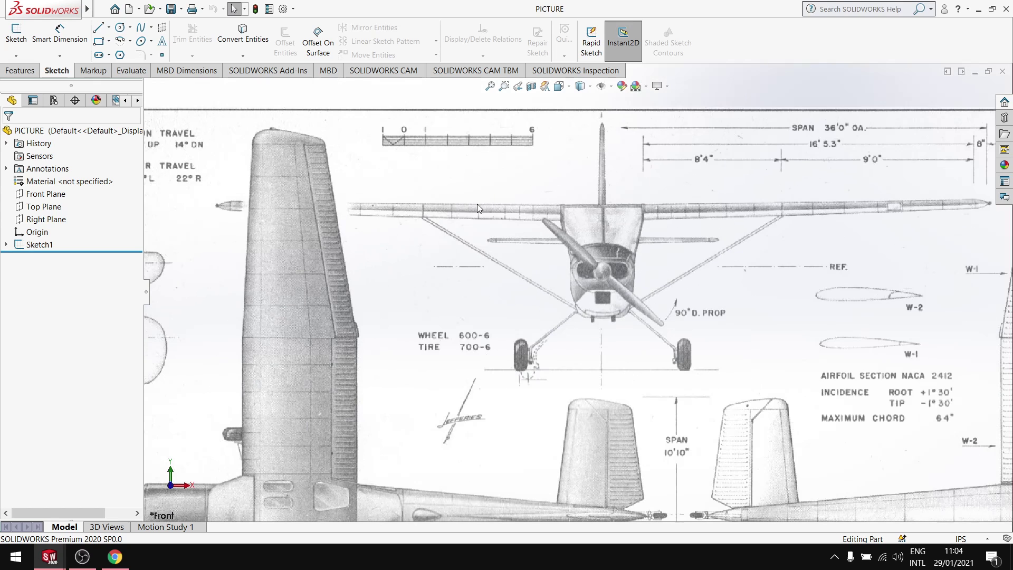
scroll(530, 224, up, 3)
scroll(546, 371, down, 4)
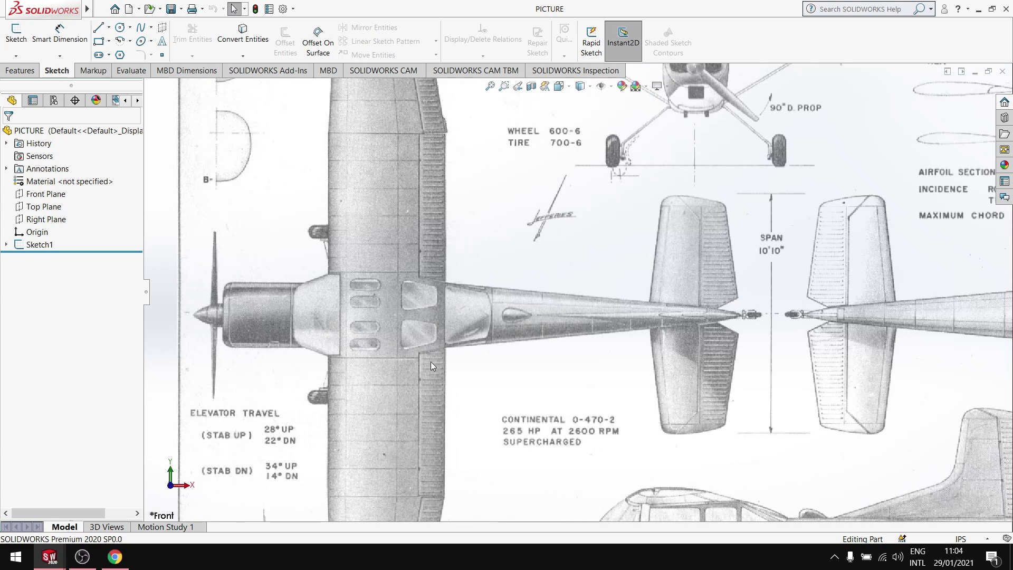
scroll(578, 290, up, 4)
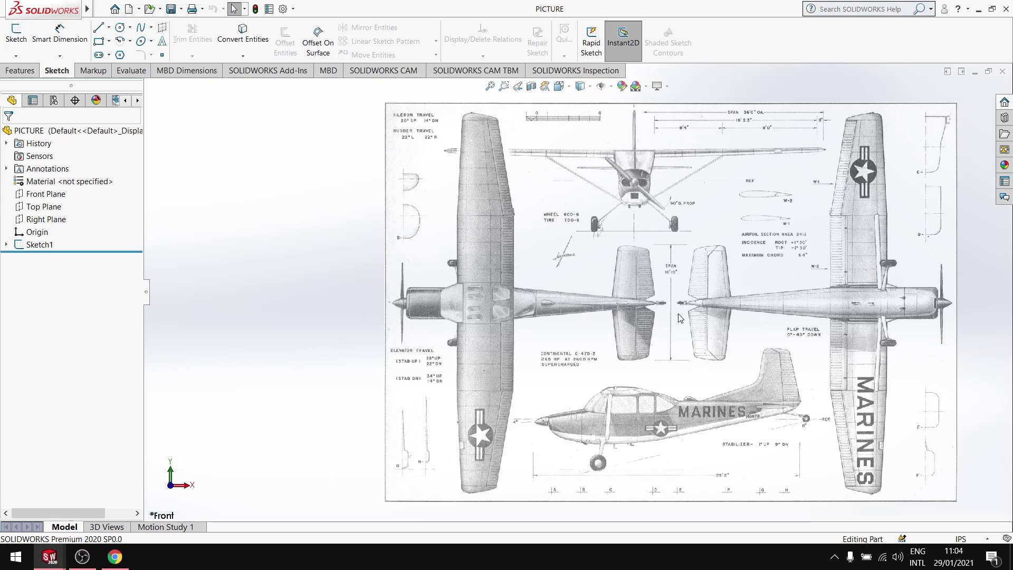
scroll(680, 318, down, 4)
click(978, 9)
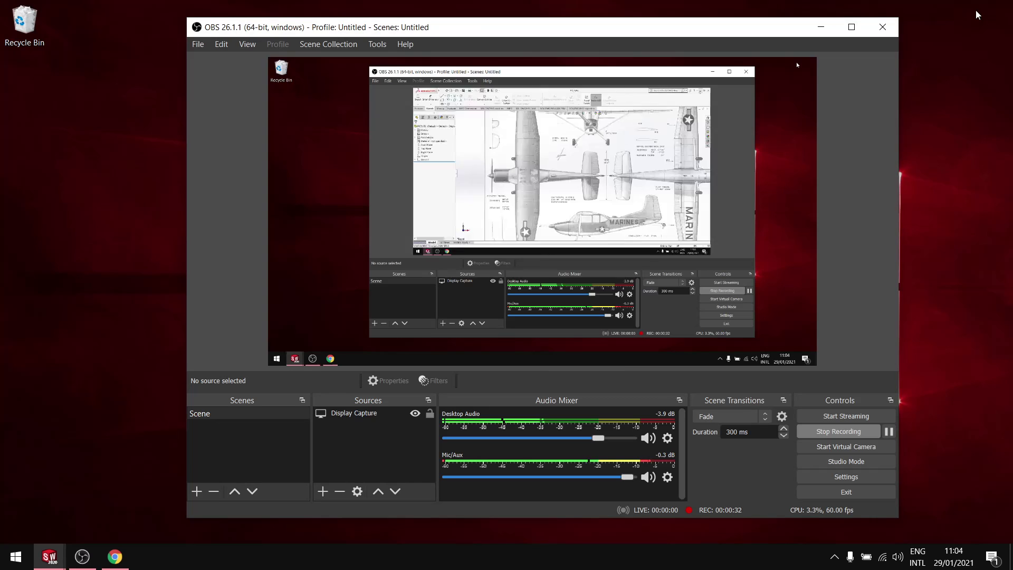
click(821, 26)
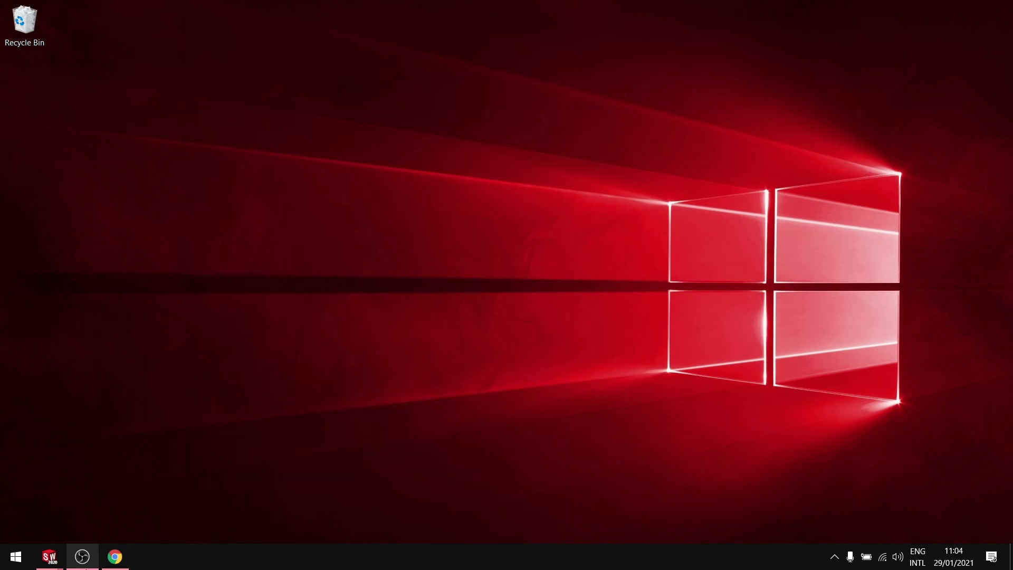
mouse_move(49, 557)
click(69, 486)
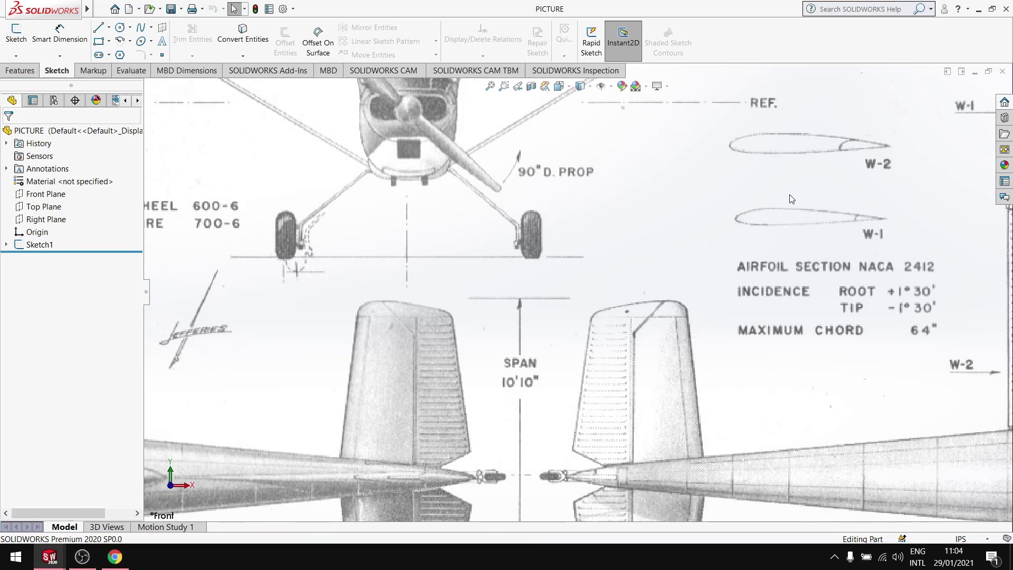
Step: Check the blueprint's airfoil section note, switch to Chrome and copy all NACA 2412 coordinates from the Selig format dat file
scroll(904, 275, down, 2)
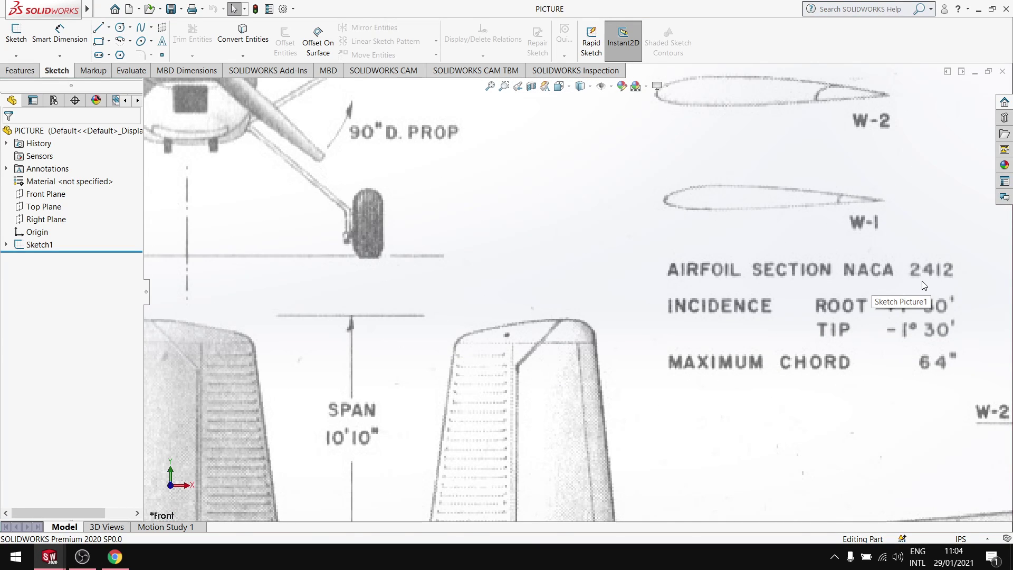
click(115, 557)
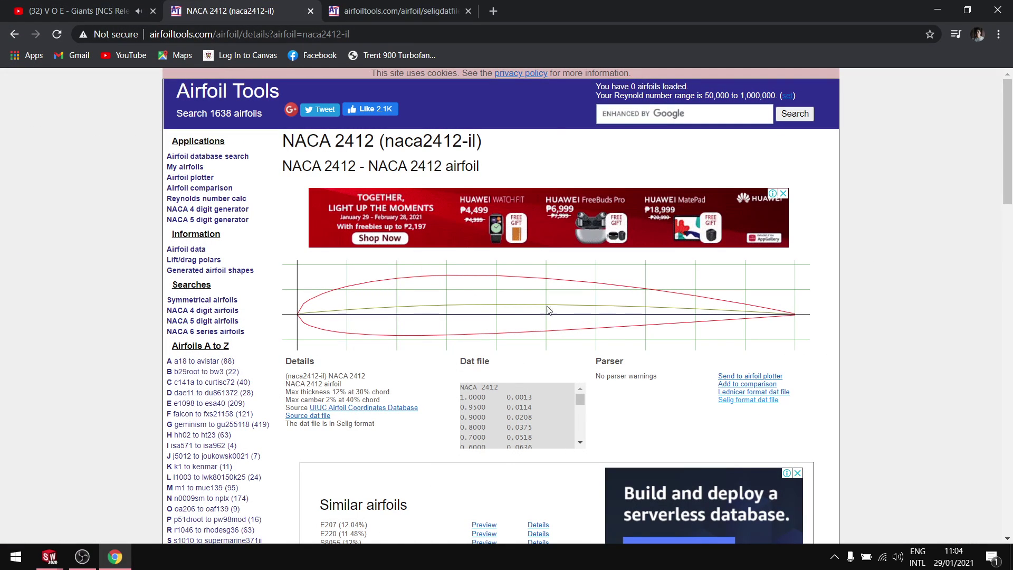
click(750, 401)
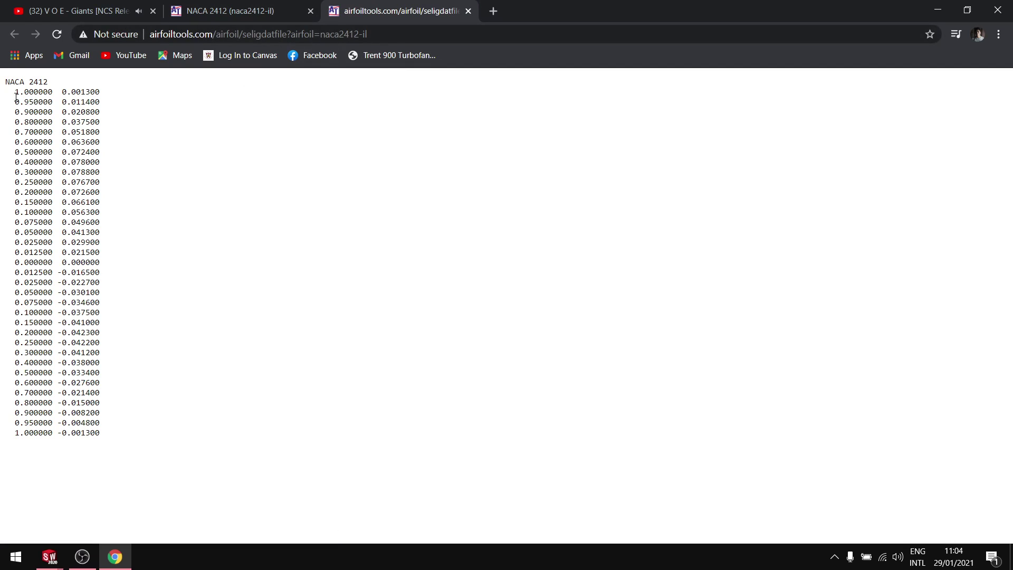
drag(13, 92, 117, 438)
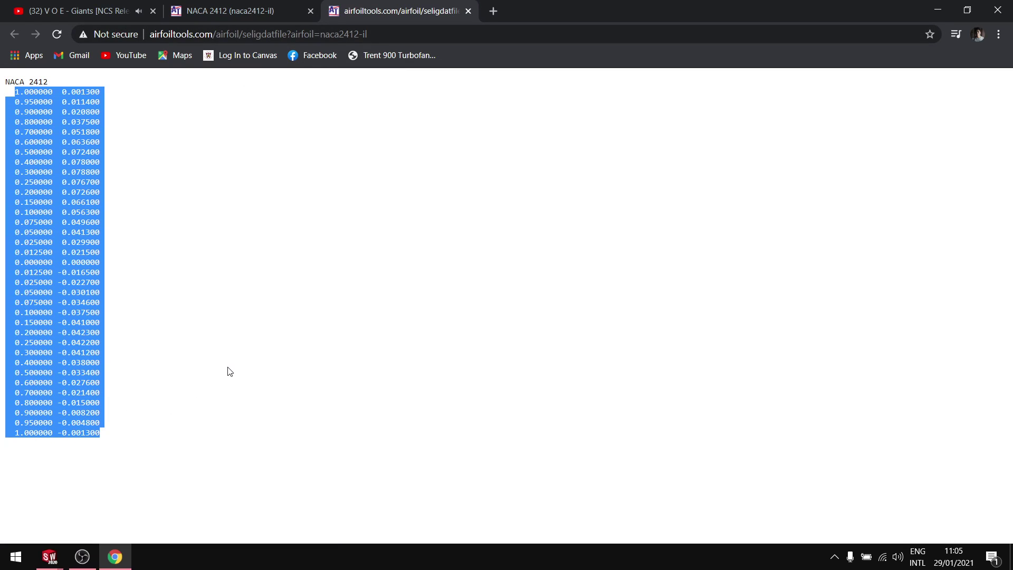
click(16, 556)
text(e)
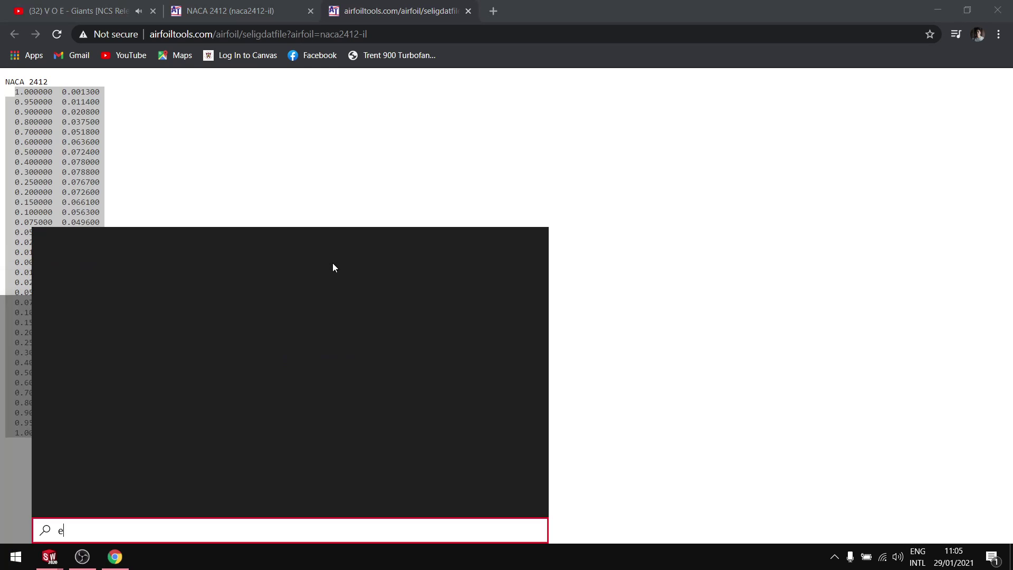
text(c)
key(Return)
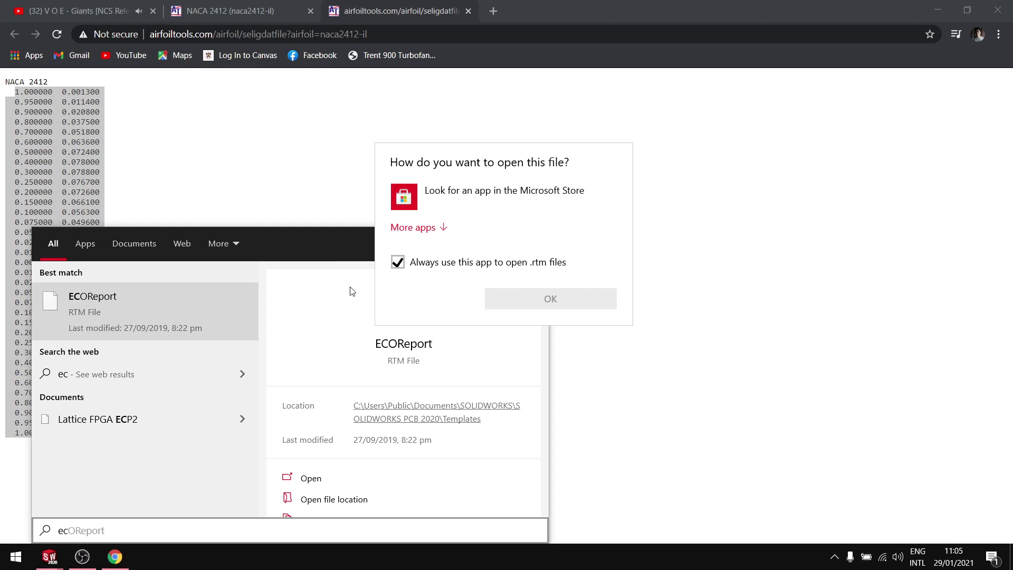
click(732, 300)
Step: Open a blank workbook in Excel 2016 and paste the NACA 2412 coordinates starting at cell A1
click(16, 557)
text(ex)
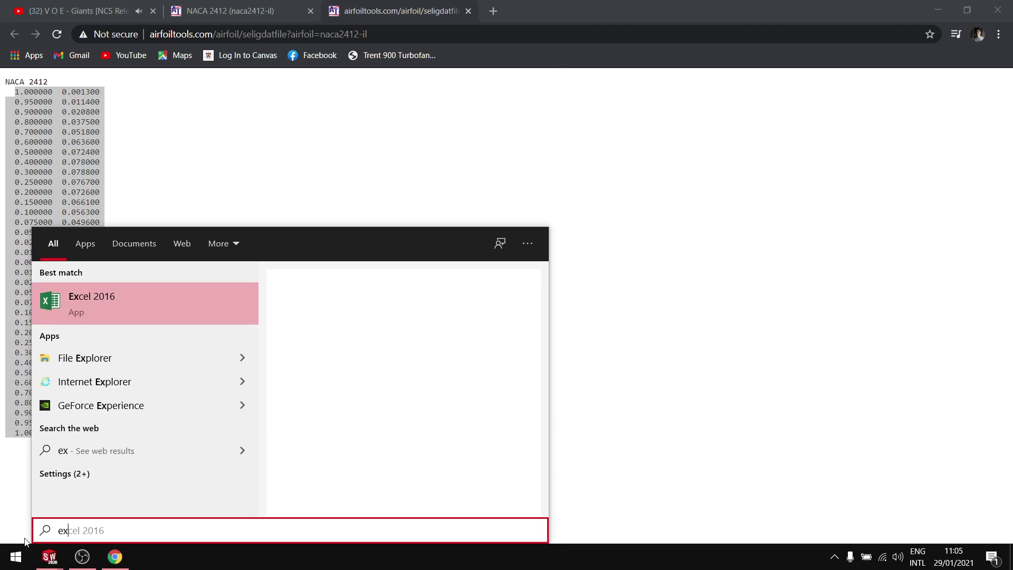
click(134, 303)
click(366, 150)
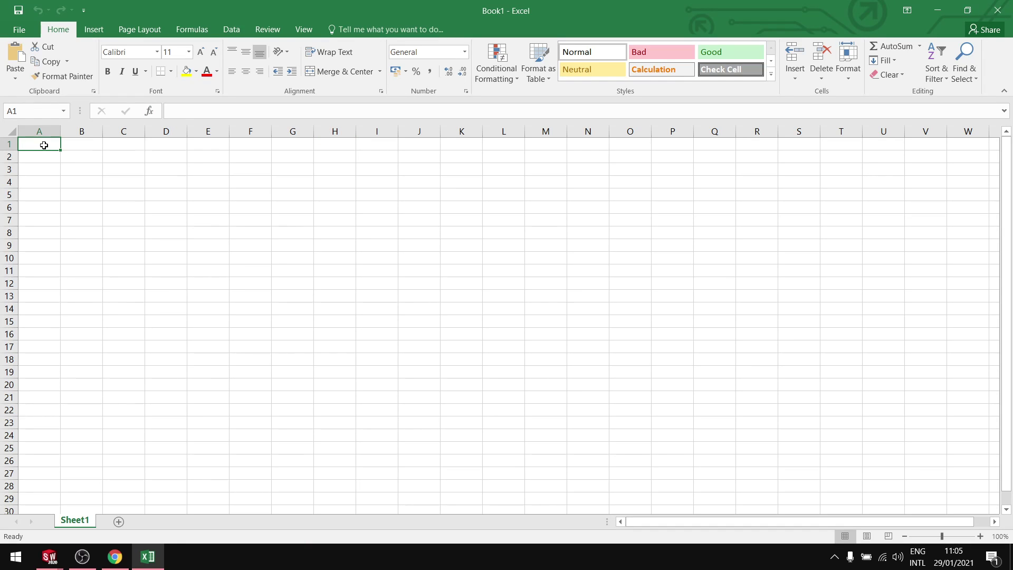
key(ctrl+v)
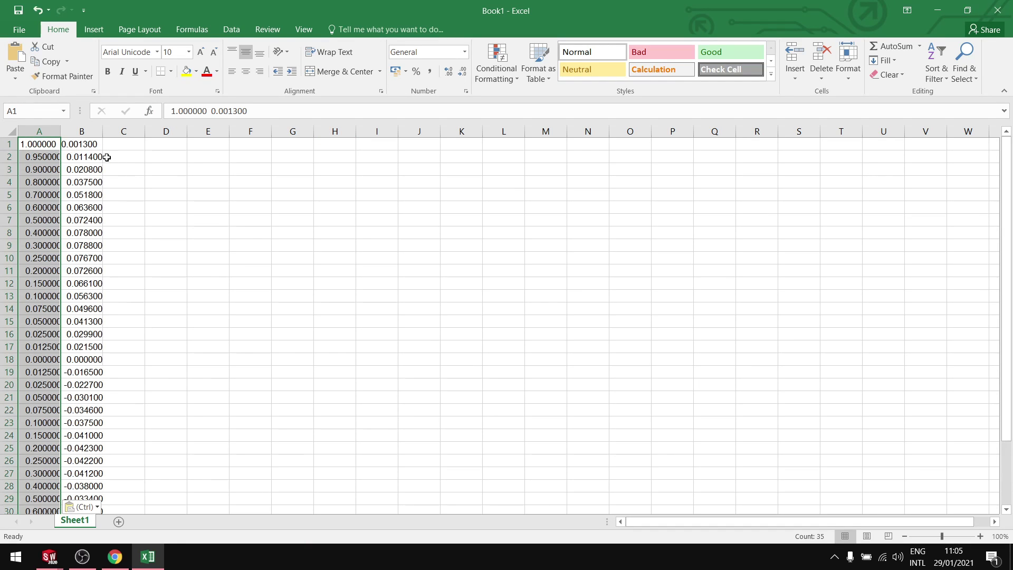
click(158, 181)
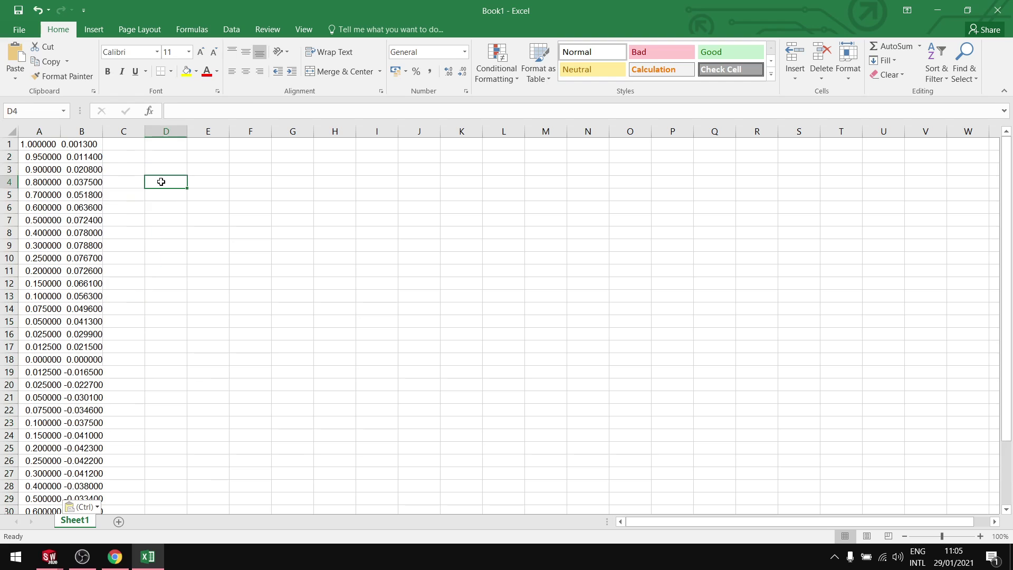
Step: Split column A with Text to Columns using tab and space delimiters, consecutive delimiters treated as one, and General format
click(52, 131)
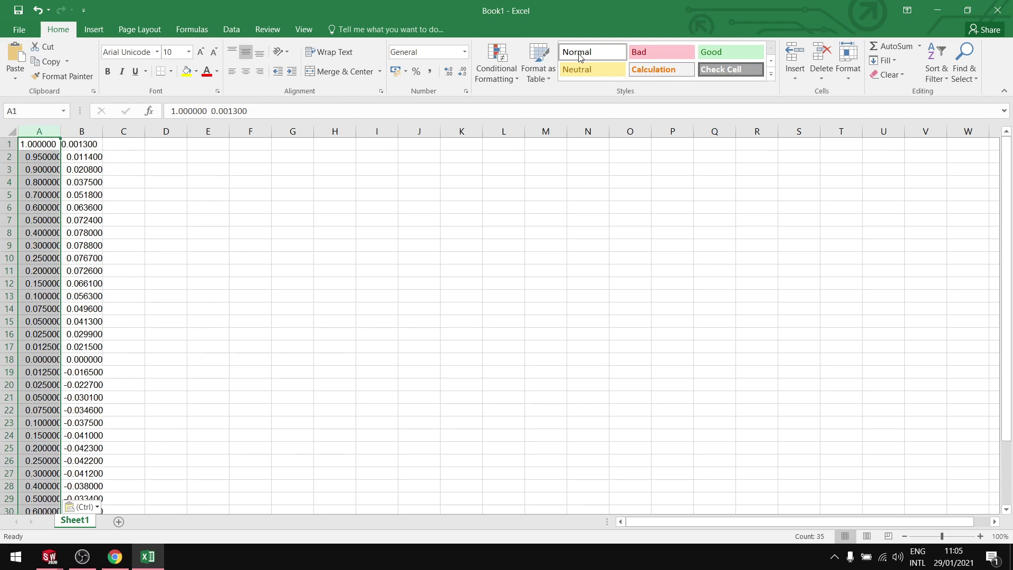
click(95, 33)
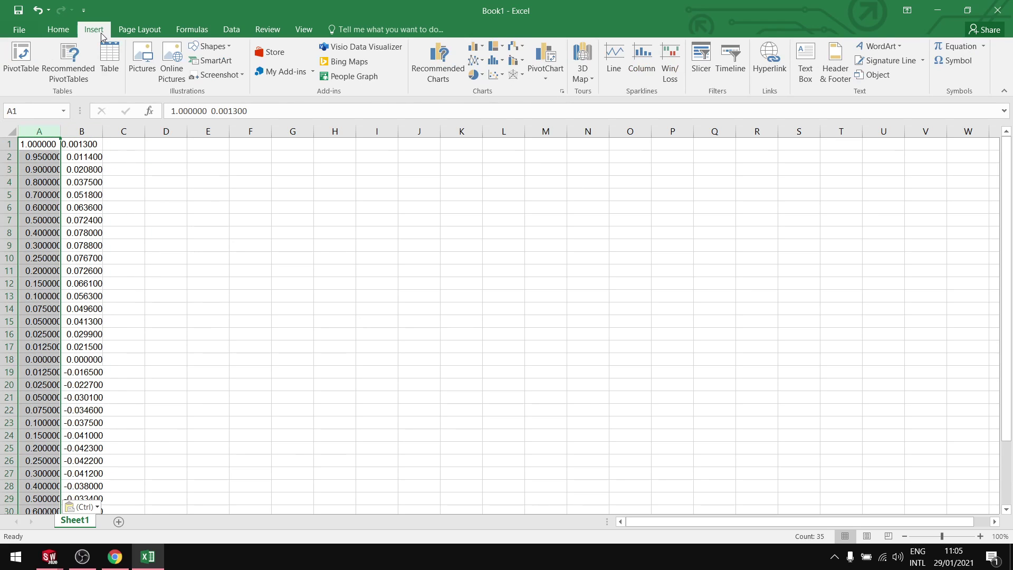
click(152, 33)
click(228, 33)
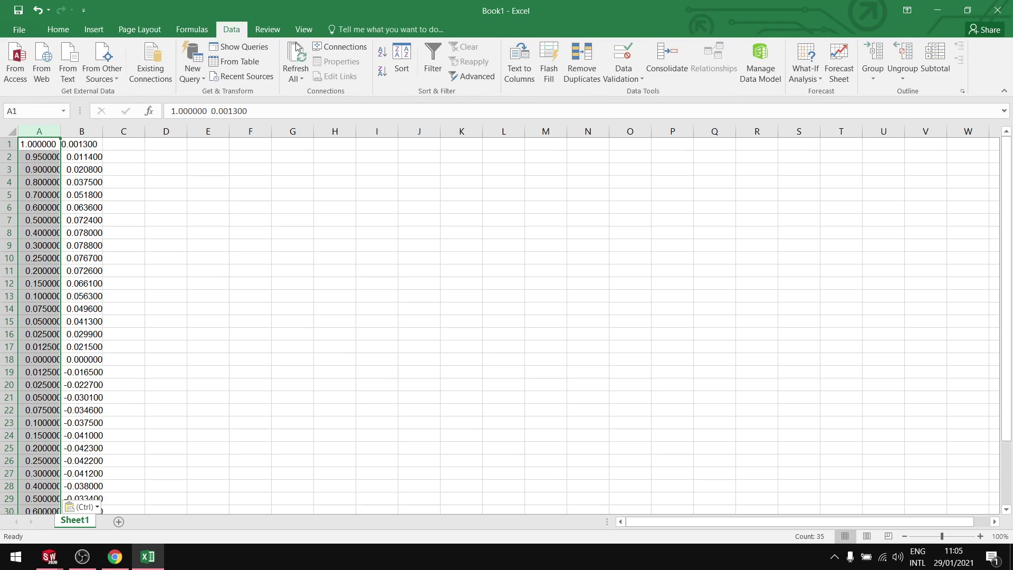
click(521, 79)
click(600, 389)
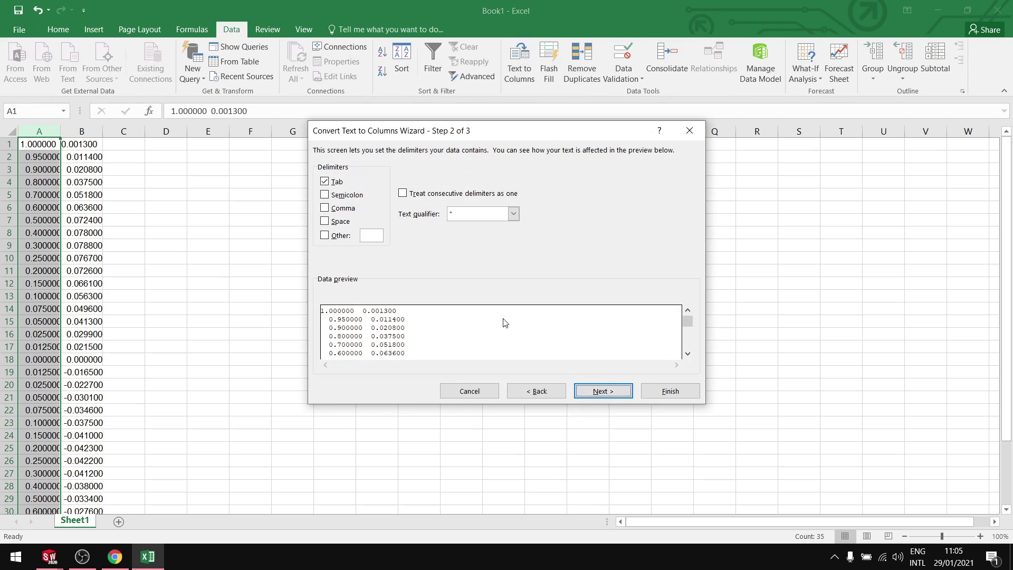
click(325, 221)
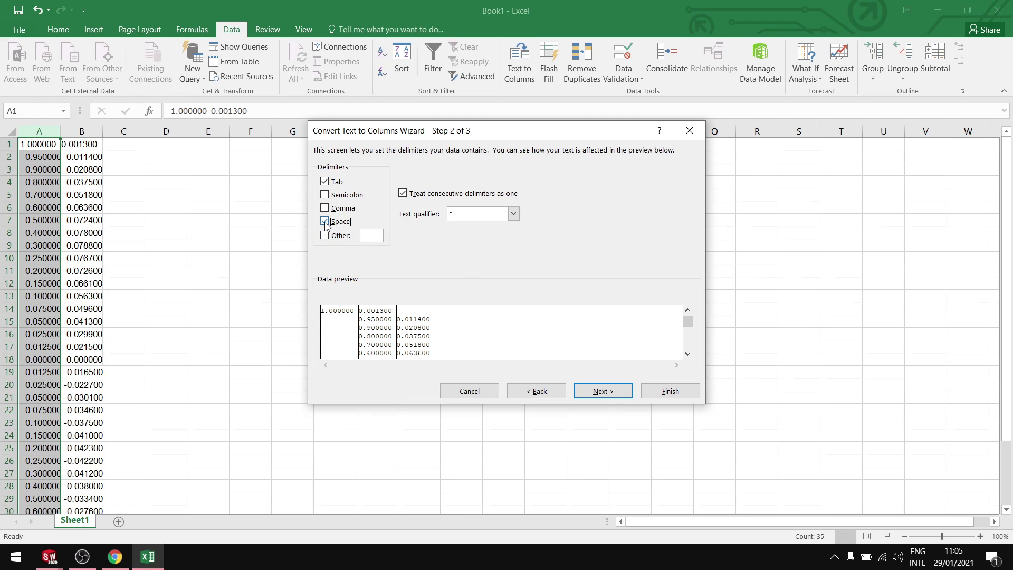
click(325, 222)
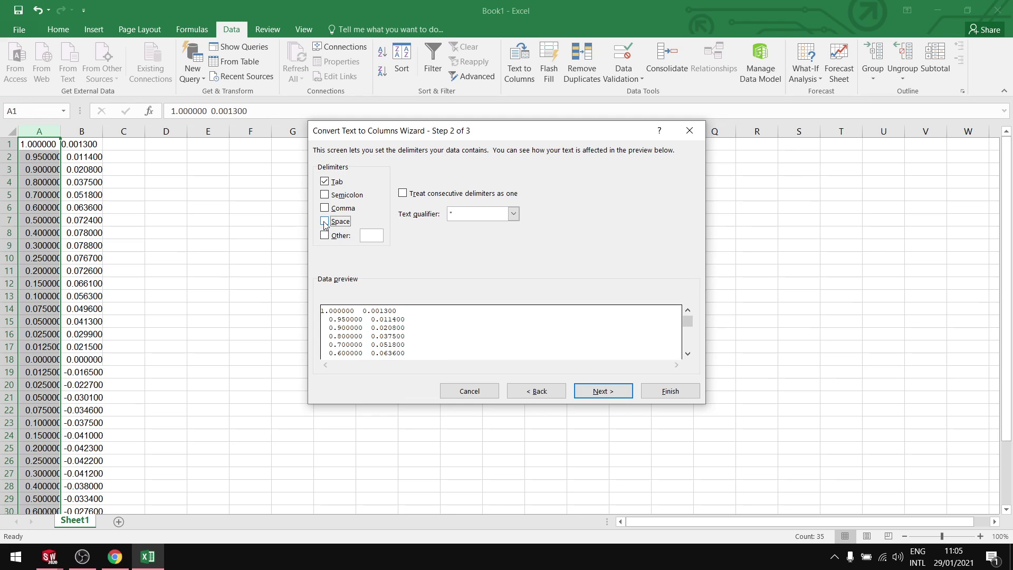
click(324, 221)
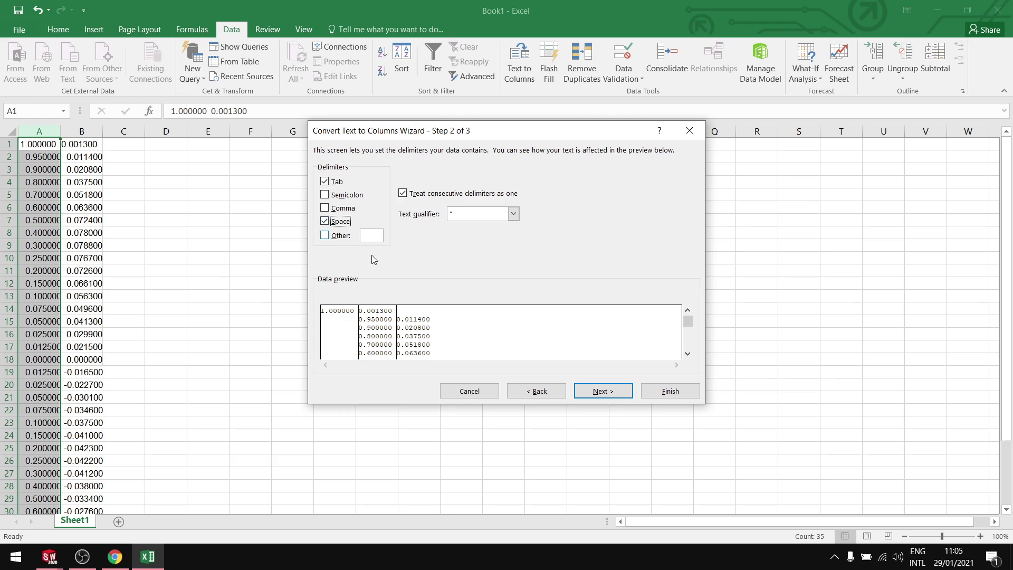
click(602, 391)
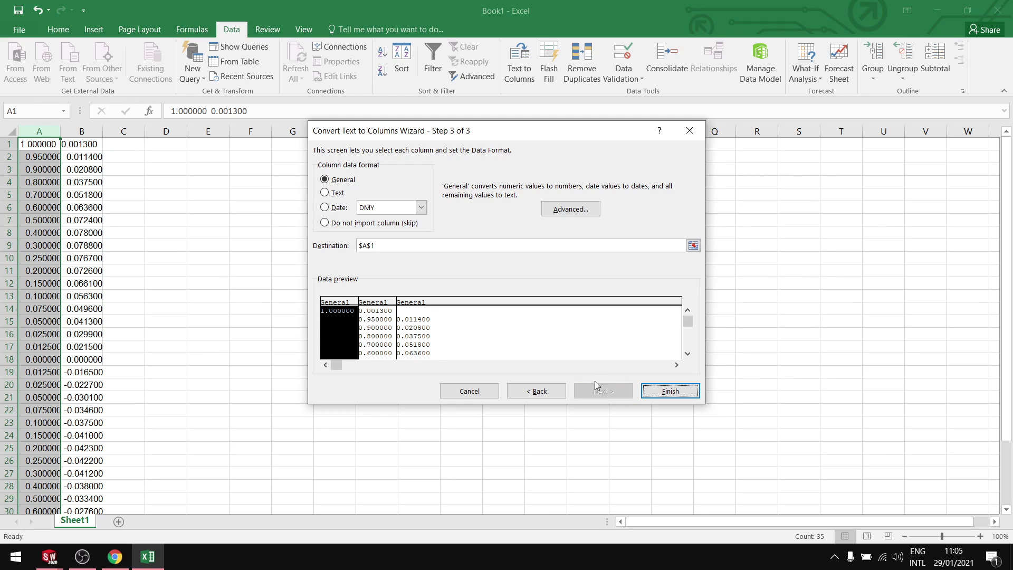
click(666, 391)
scroll(169, 193, down, 8)
scroll(161, 195, up, 8)
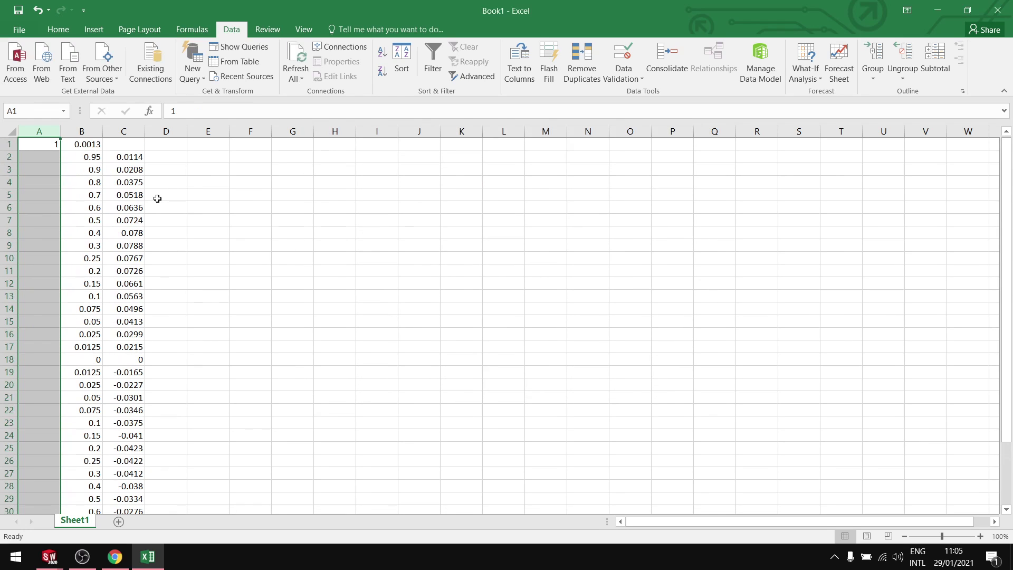
Step: Shift the first row's coordinate pair one column over to B1:C1 so it lines up with the rows below
click(97, 148)
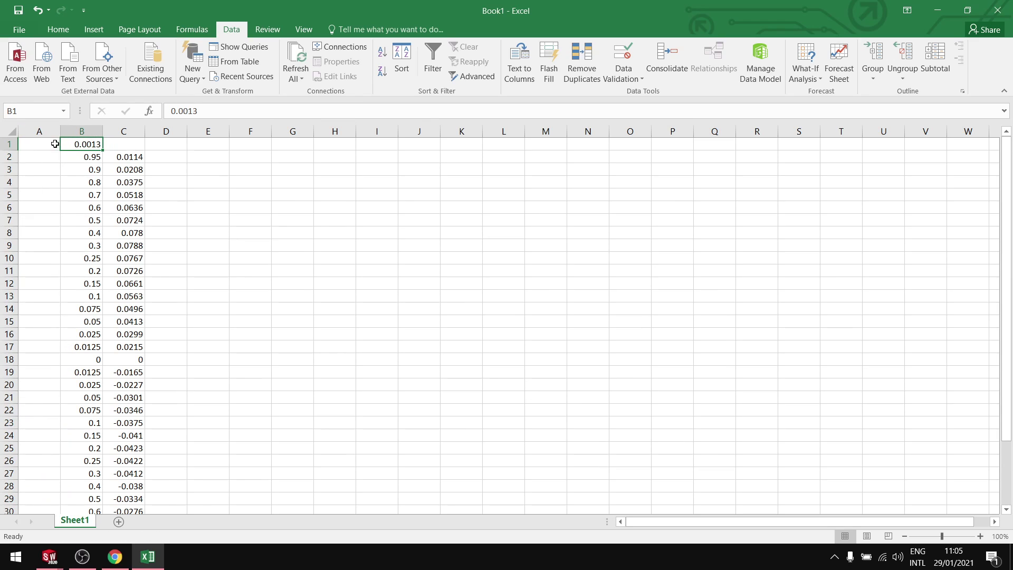
click(56, 143)
text(1)
drag(56, 143, 137, 146)
click(188, 155)
Step: Fill cells D1 through D35 with 0 as the third coordinate of every airfoil point
click(164, 149)
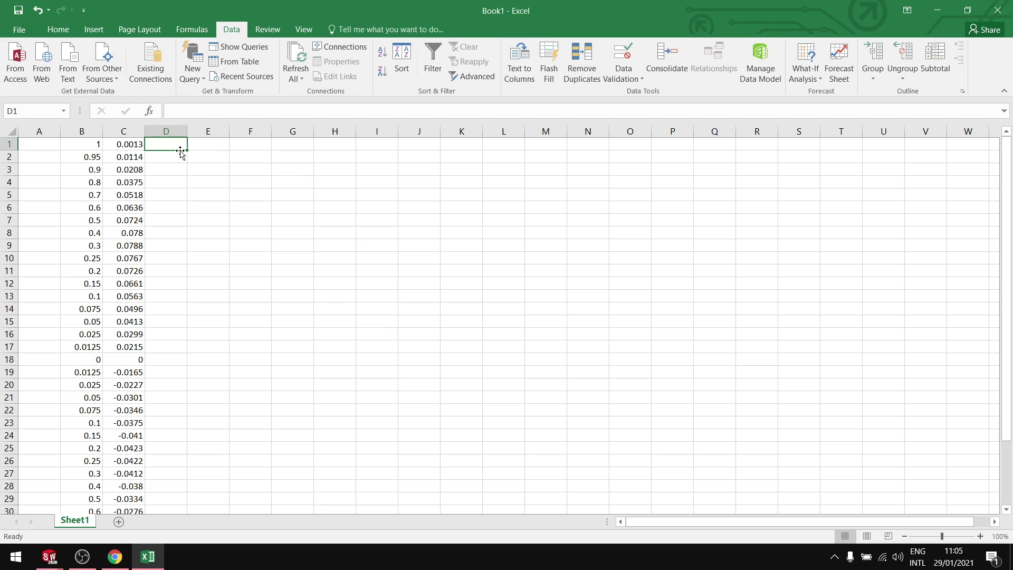
drag(188, 151, 166, 564)
scroll(276, 347, up, 3)
click(221, 183)
Step: Move the coordinate block B1:D35 one column over so that it occupies A1:C35
drag(82, 144, 171, 461)
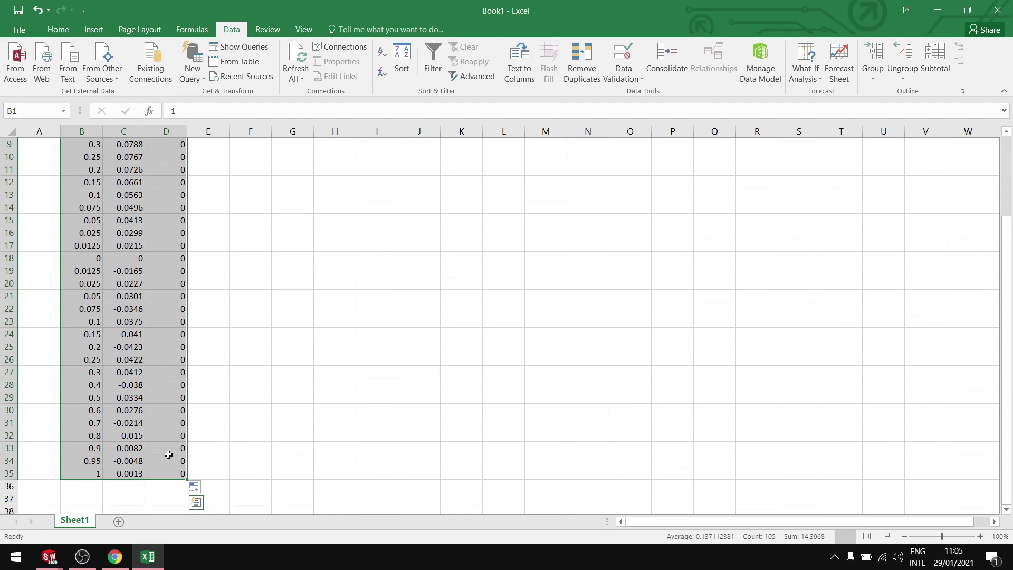
drag(186, 422, 144, 422)
click(267, 244)
click(123, 558)
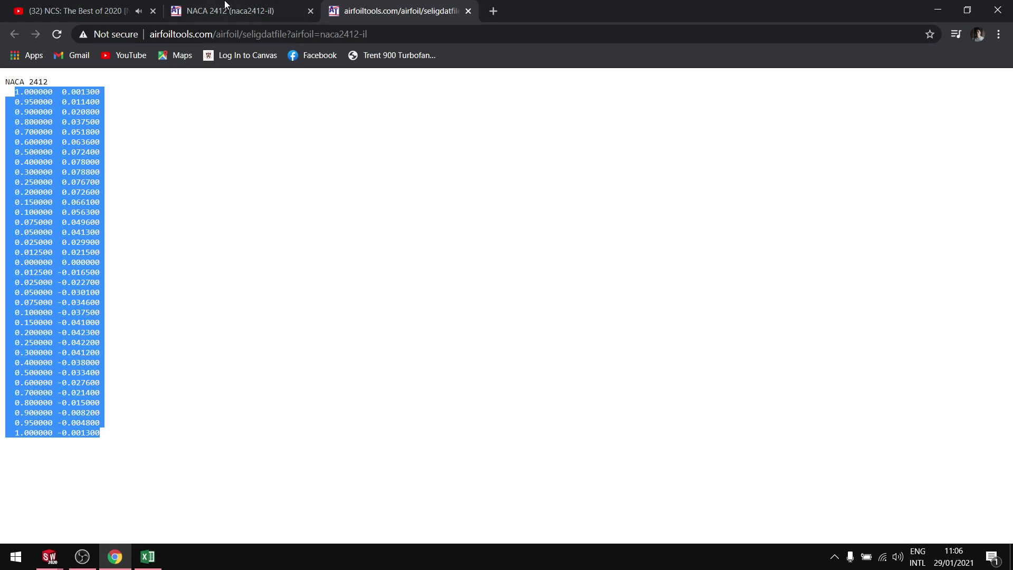
click(79, 10)
click(592, 368)
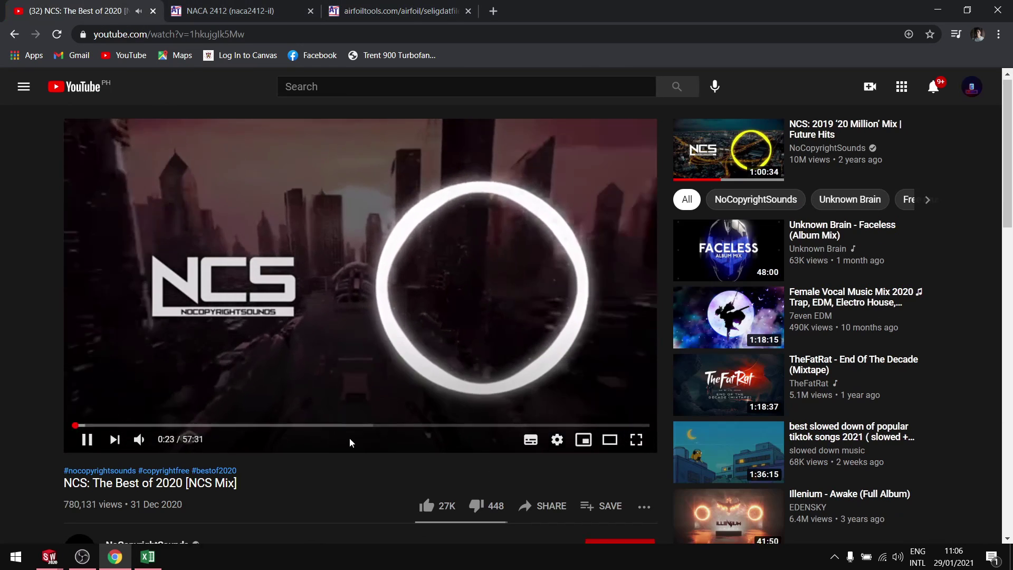
scroll(346, 422, down, 5)
scroll(343, 407, up, 5)
key(alt+Tab)
Step: Format the airfoil coordinates in A1:C35 to display five decimal places
scroll(190, 195, up, 3)
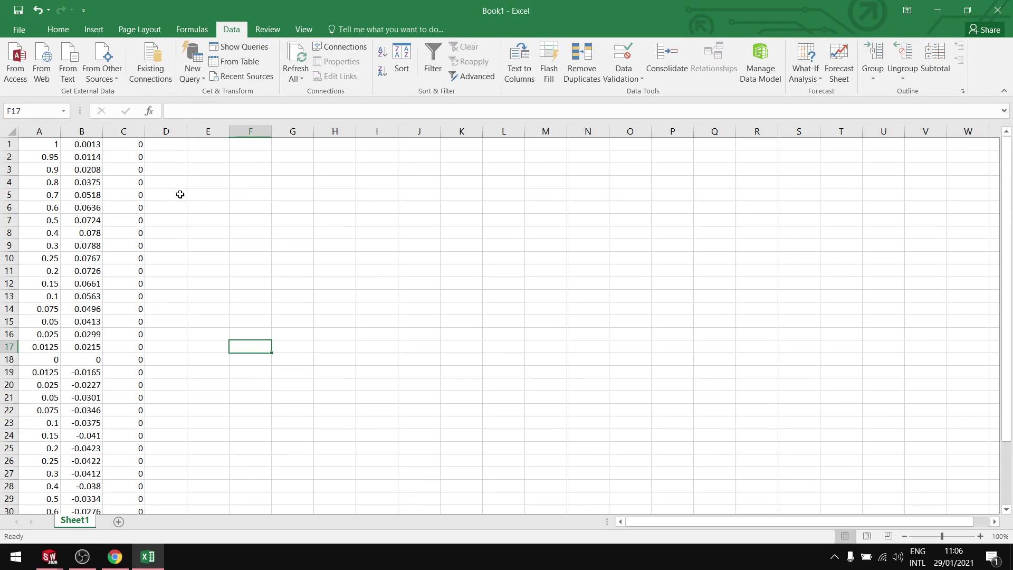
drag(42, 143, 120, 491)
scroll(296, 232, up, 3)
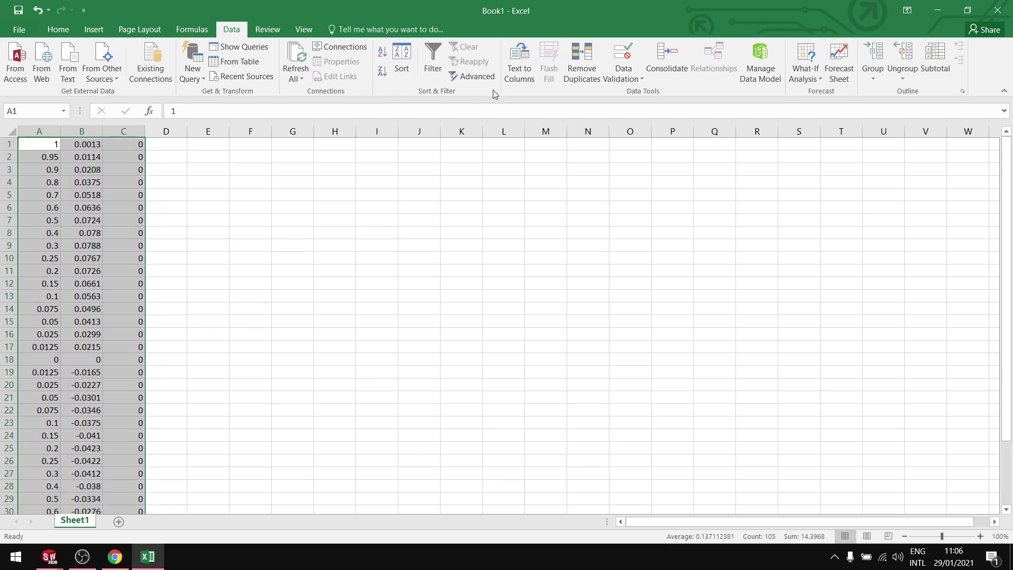
click(58, 29)
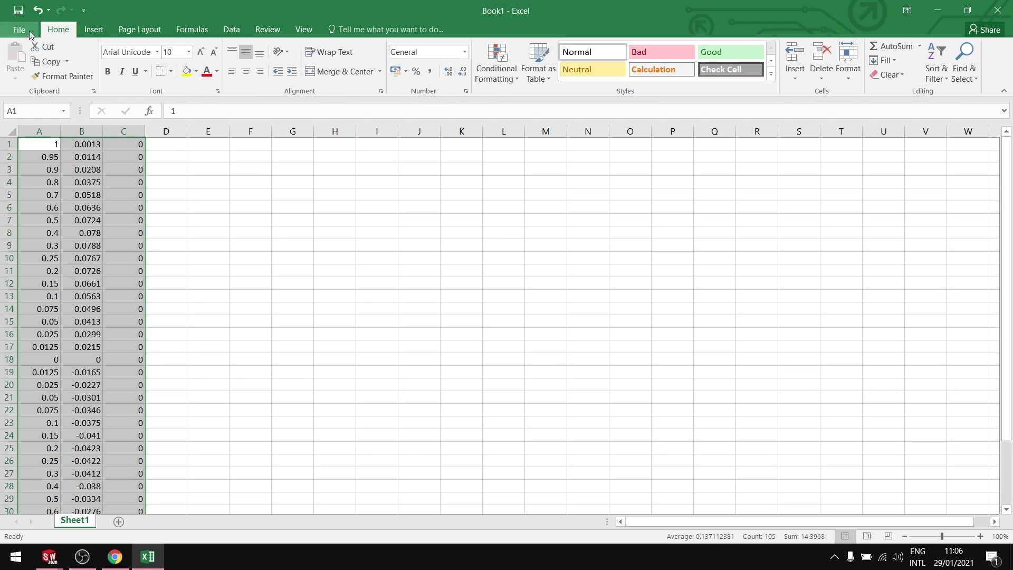
click(448, 70)
click(297, 270)
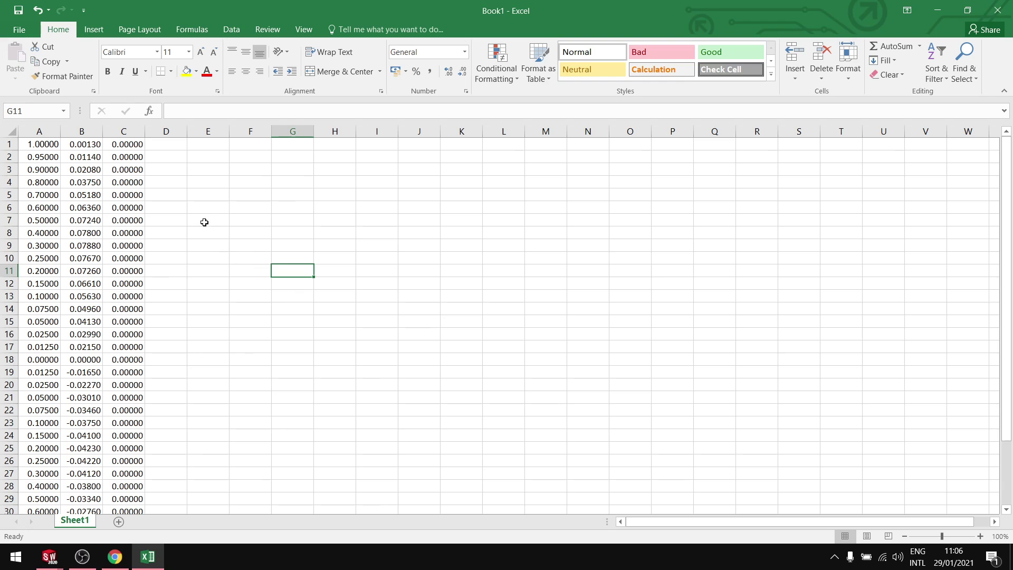
click(196, 183)
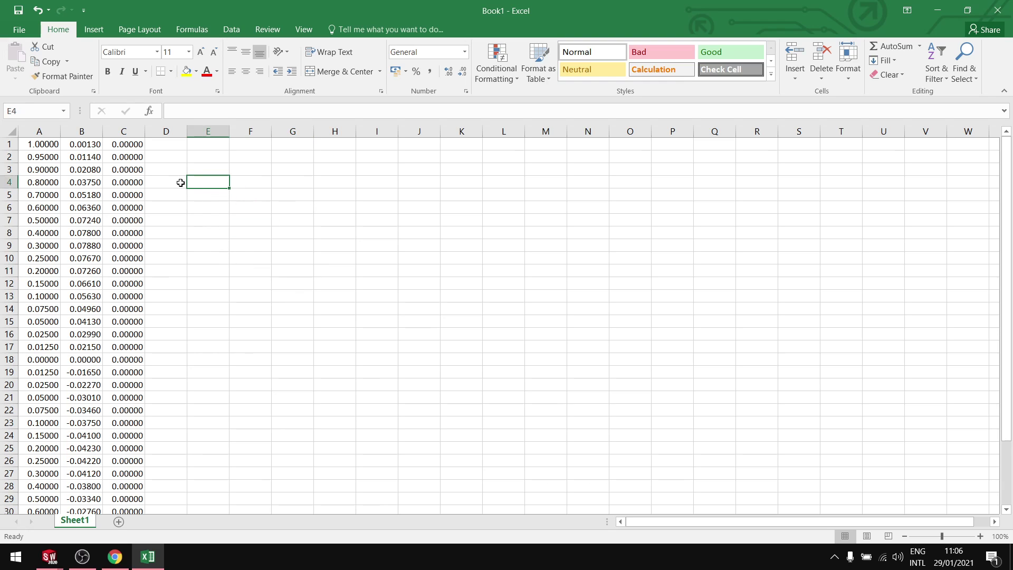
Step: Start saving the workbook to drive D: with Text (Tab delimited) as the file type
click(27, 31)
click(49, 124)
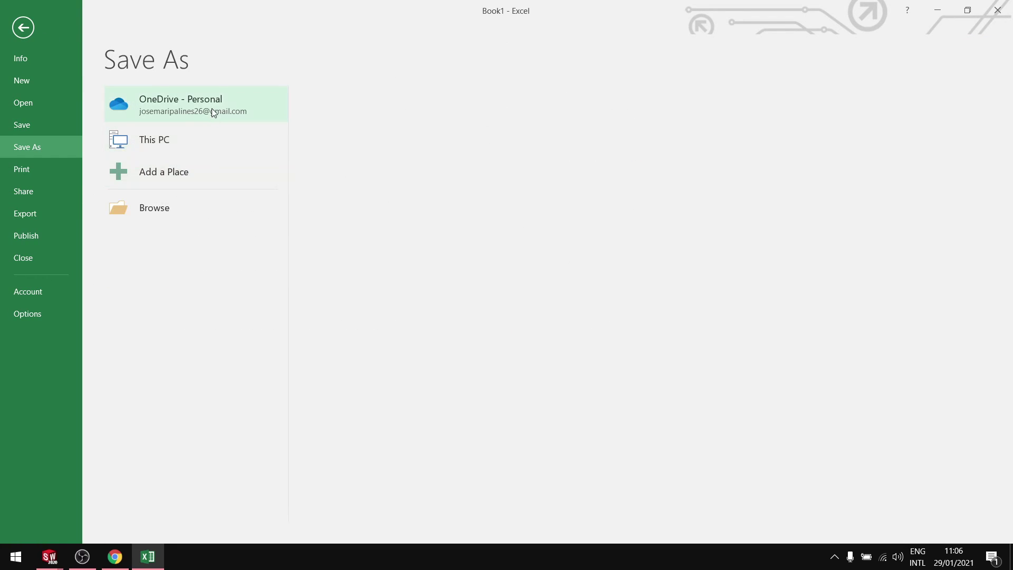
click(207, 142)
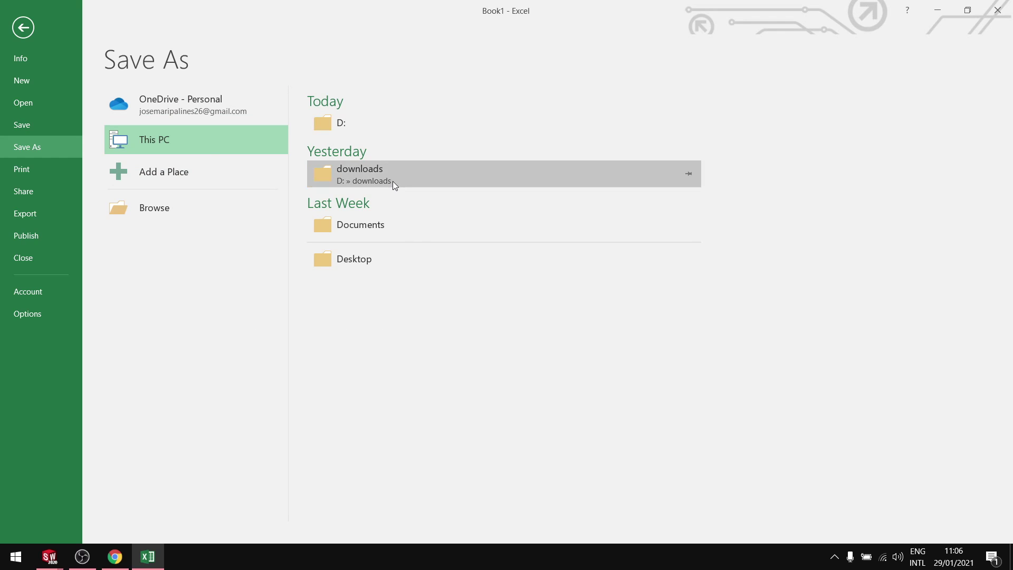
click(407, 122)
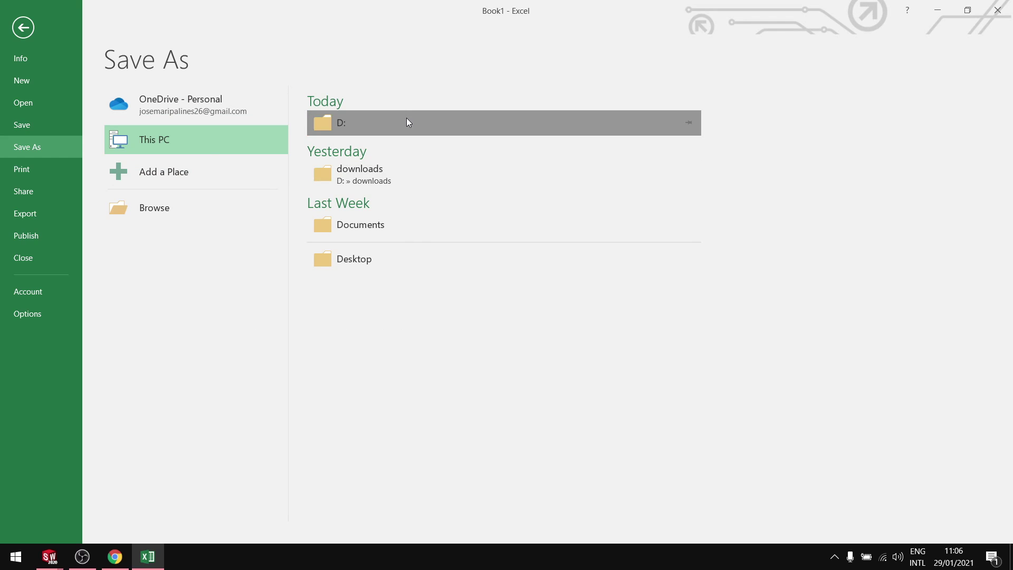
scroll(471, 141, down, 5)
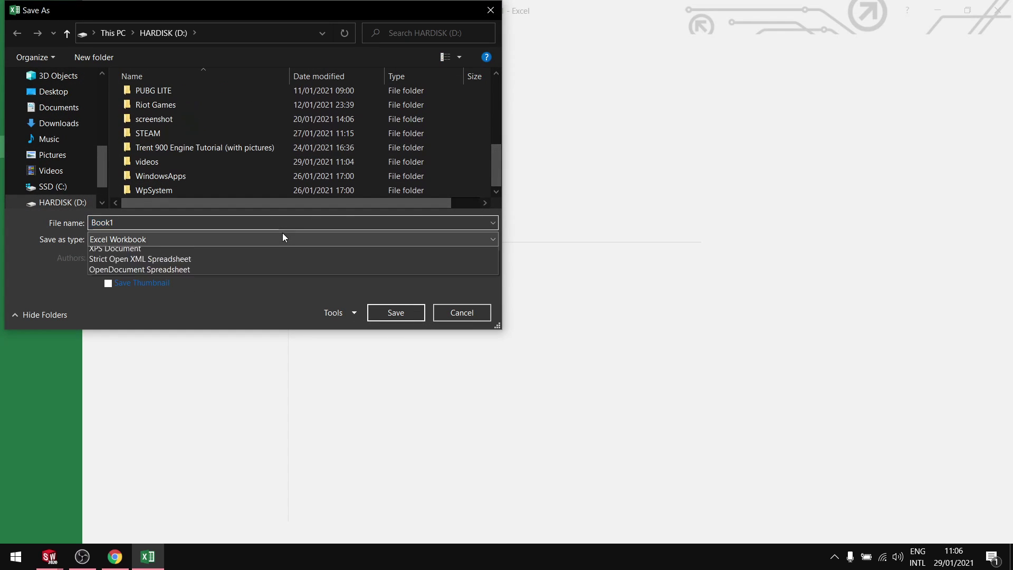
click(282, 238)
click(170, 361)
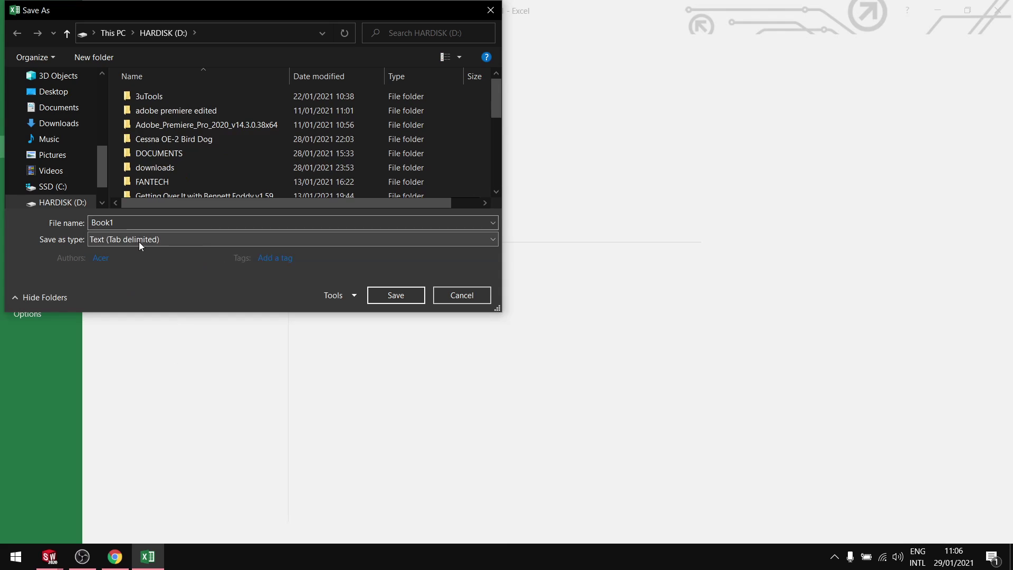
Step: Name the file naca 2412.txt and save it, replacing the existing file and keeping the text format
double_click(219, 221)
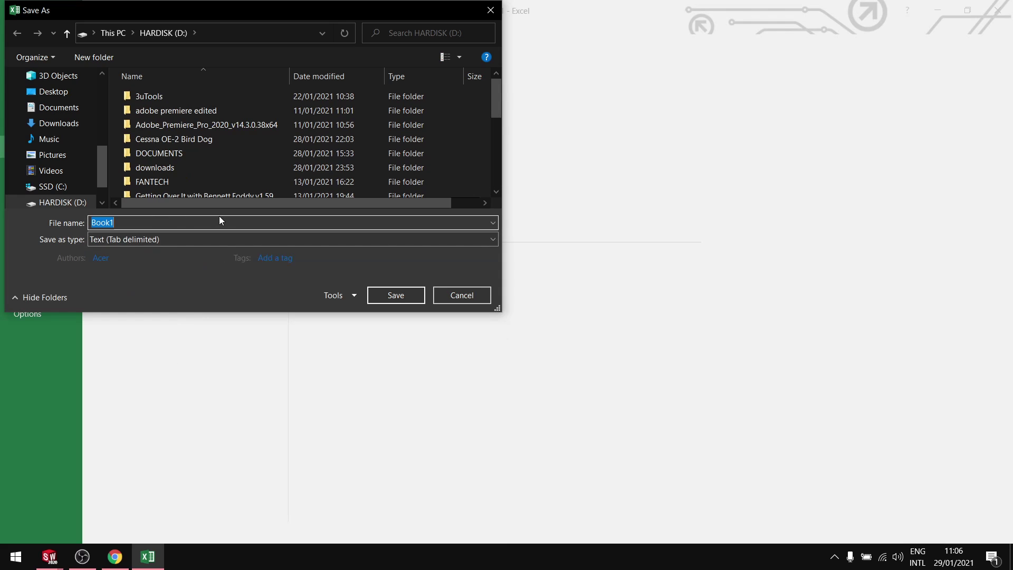
text(na)
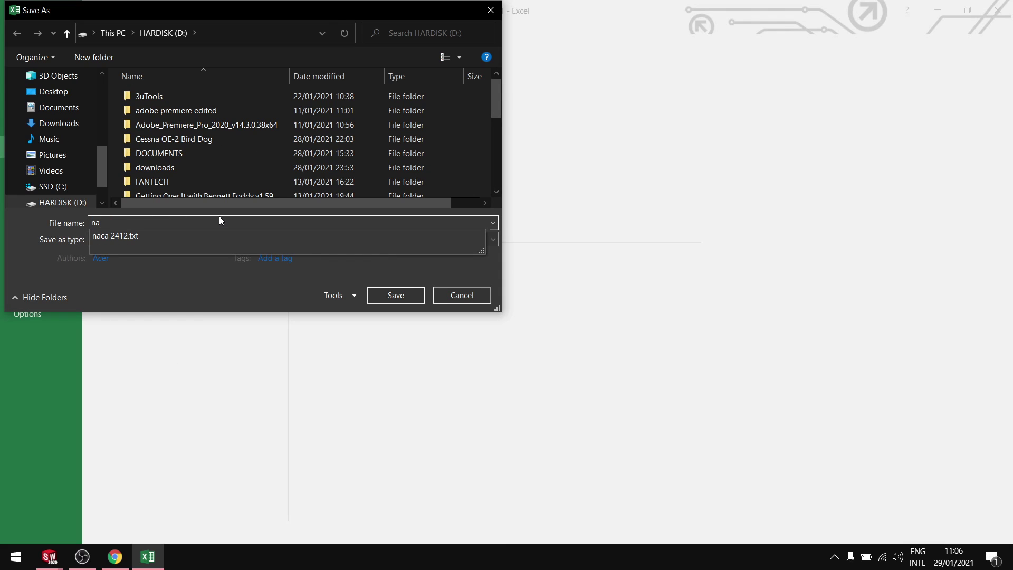
click(178, 234)
click(410, 290)
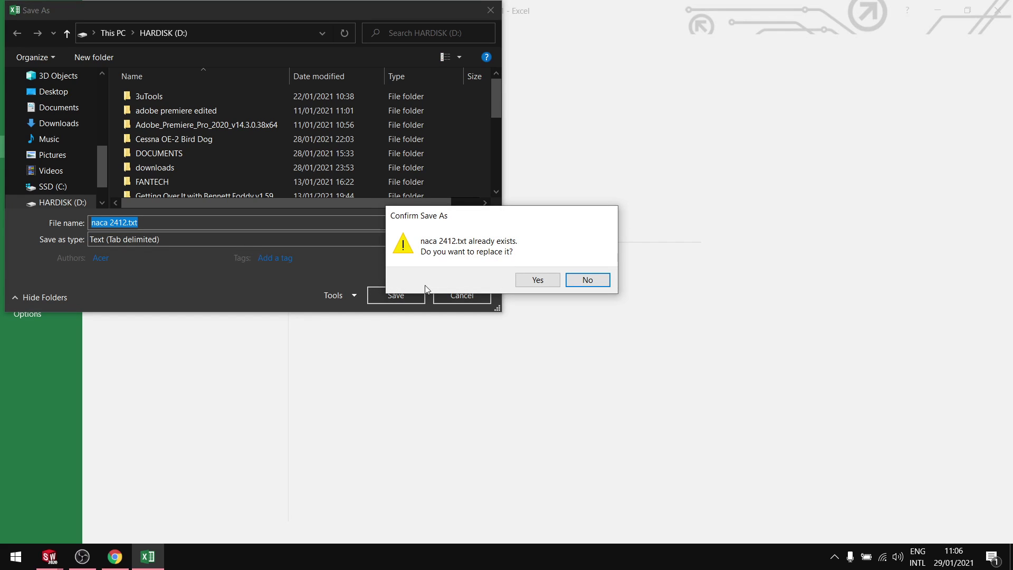
click(551, 279)
click(463, 319)
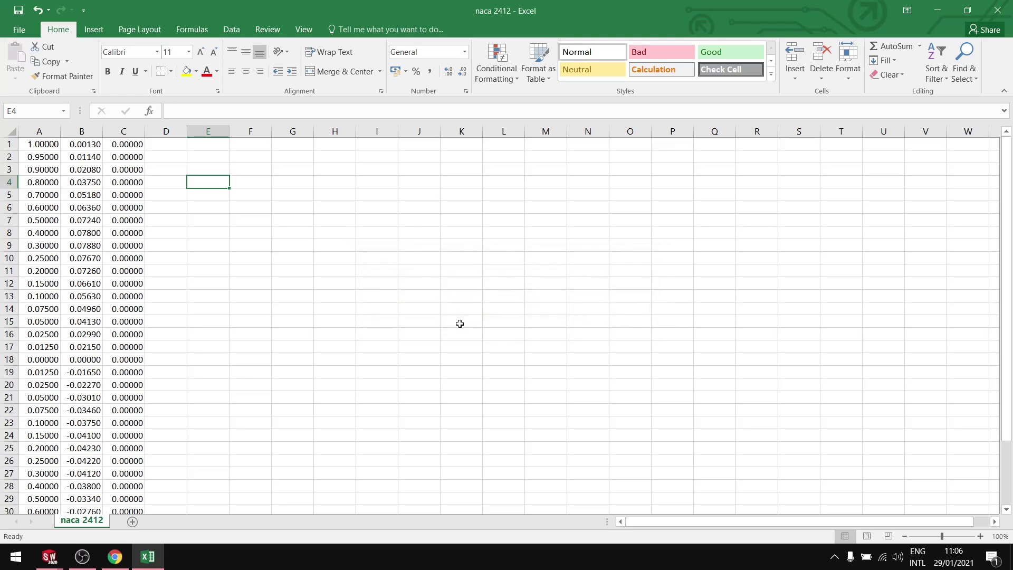
Step: Close the workbook without saving it again and switch to the Part1 document in SOLIDWORKS
click(998, 10)
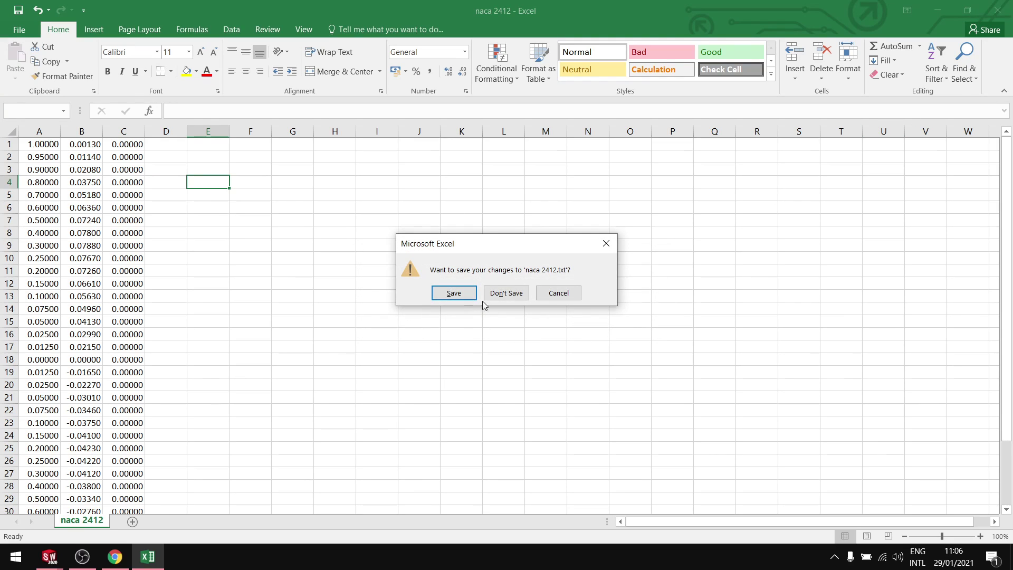
click(505, 300)
key(alt+Tab)
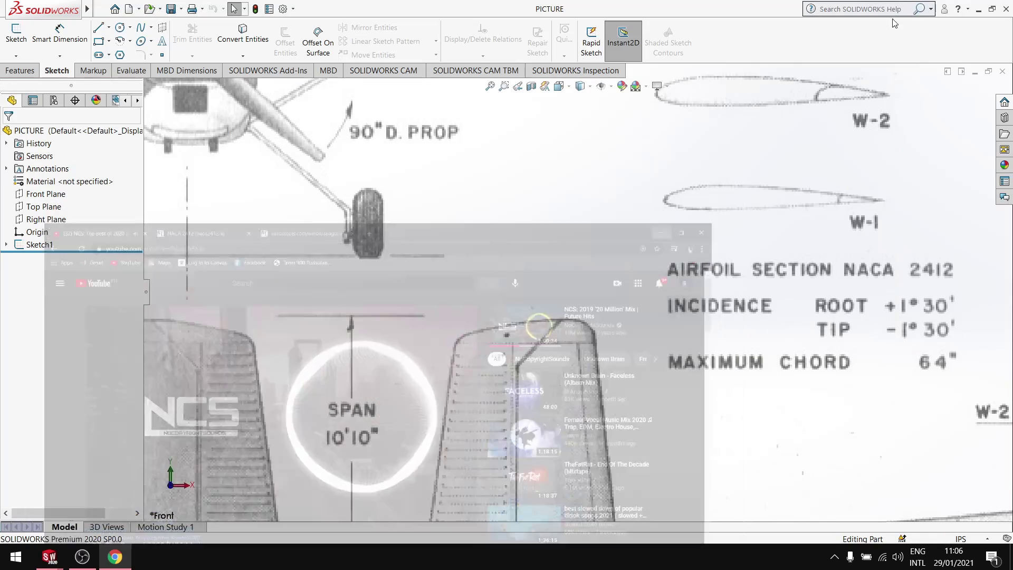
scroll(705, 291, up, 10)
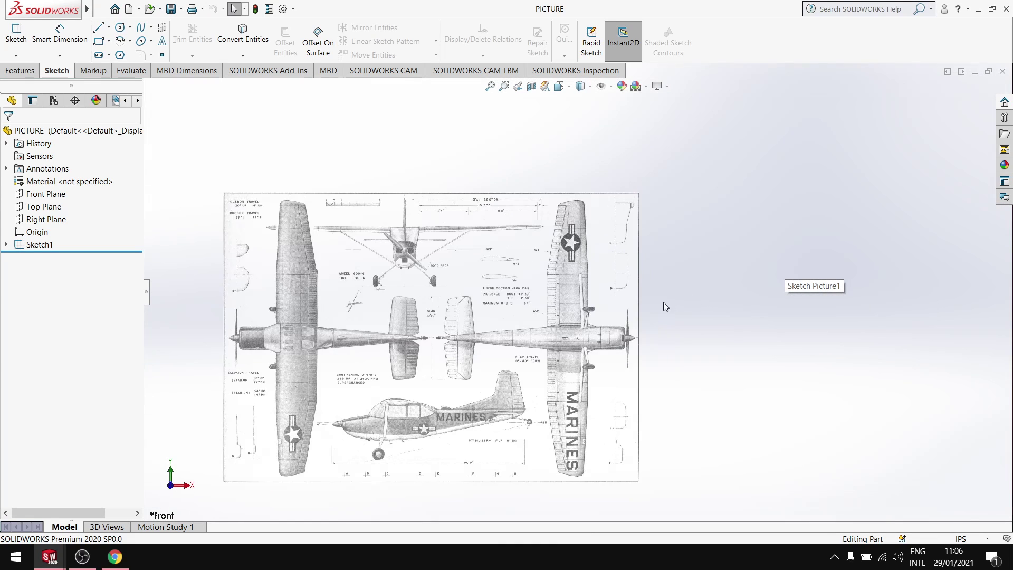
mouse_move(49, 557)
click(341, 489)
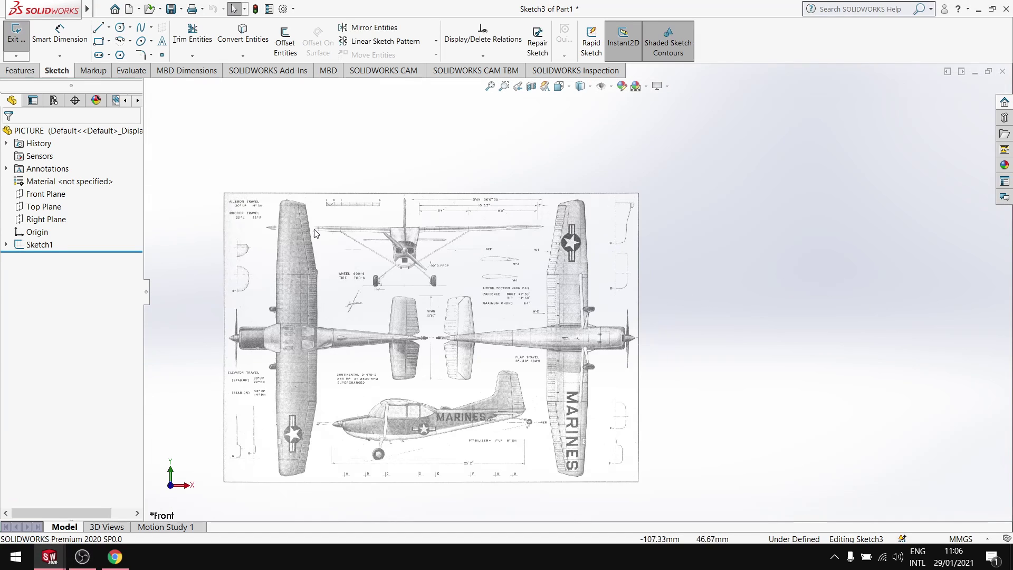
Step: Exit the empty sketch in Part1 and set the document units to IPS (inch, pound, second)
ctrl+middle_drag(561, 328, 559, 281)
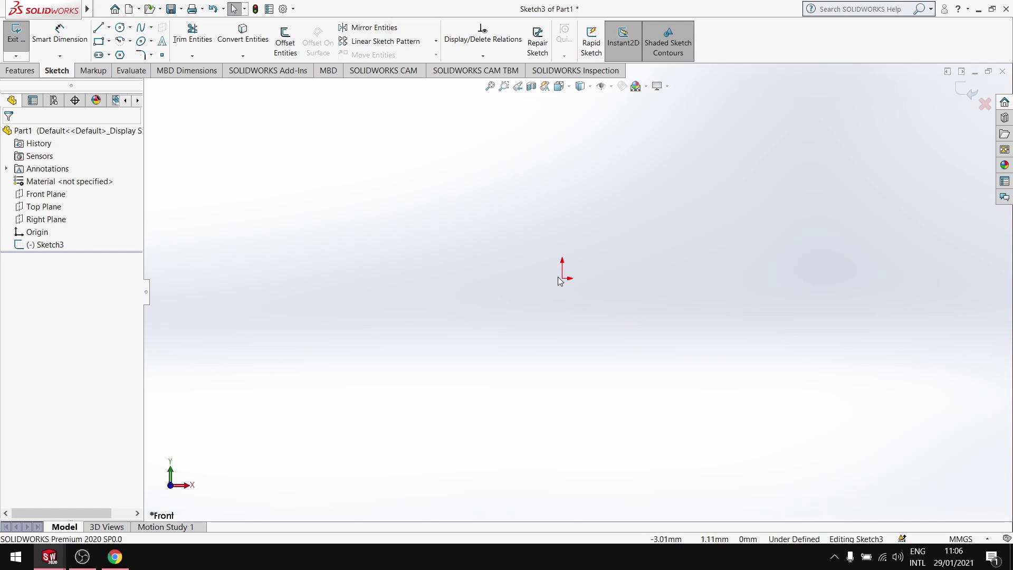
scroll(611, 275, down, 1)
click(24, 37)
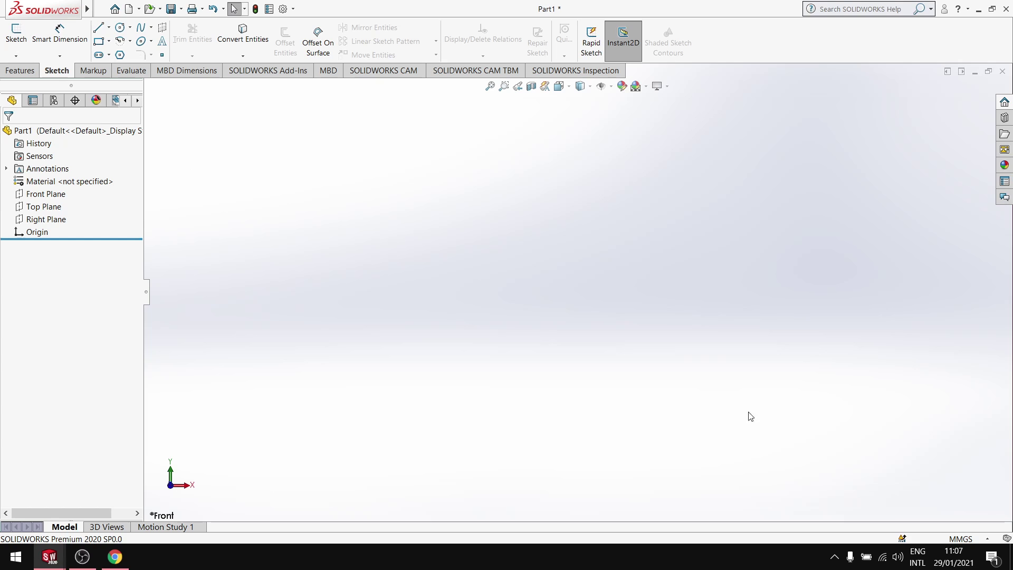
click(961, 538)
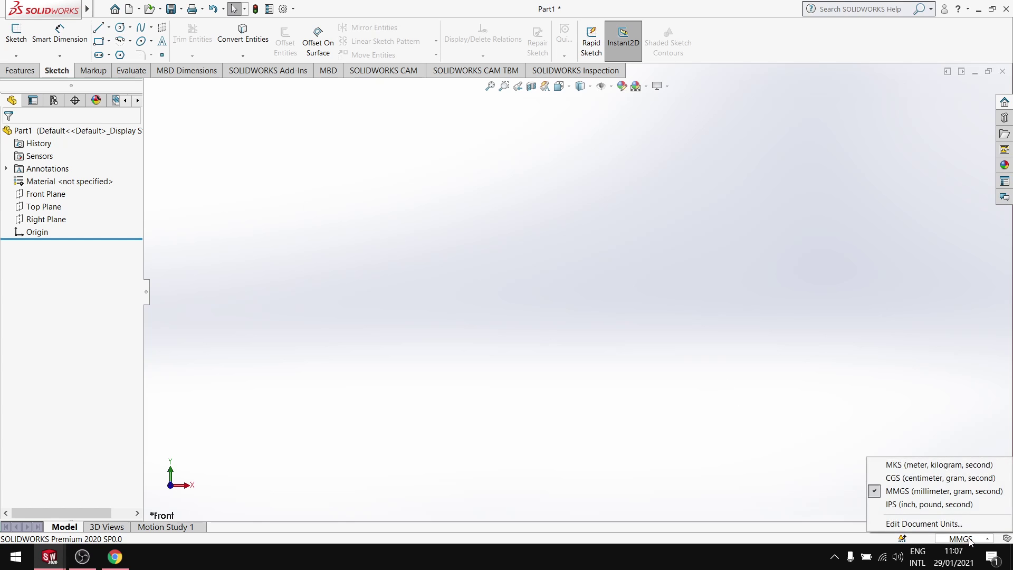
click(908, 505)
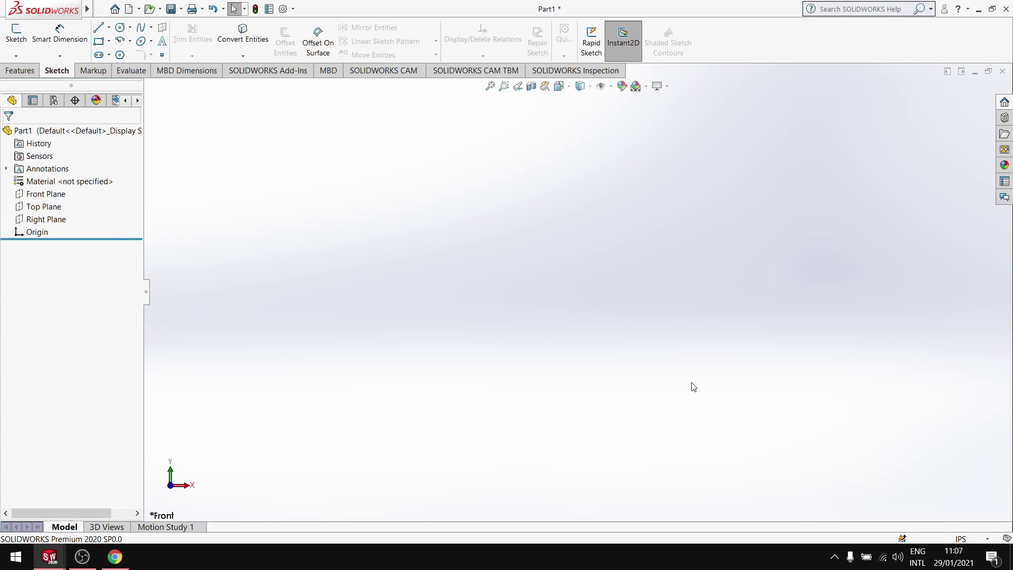
Step: Open the Curve File dialog for creating a curve through XYZ points
click(33, 77)
click(57, 70)
mouse_move(87, 10)
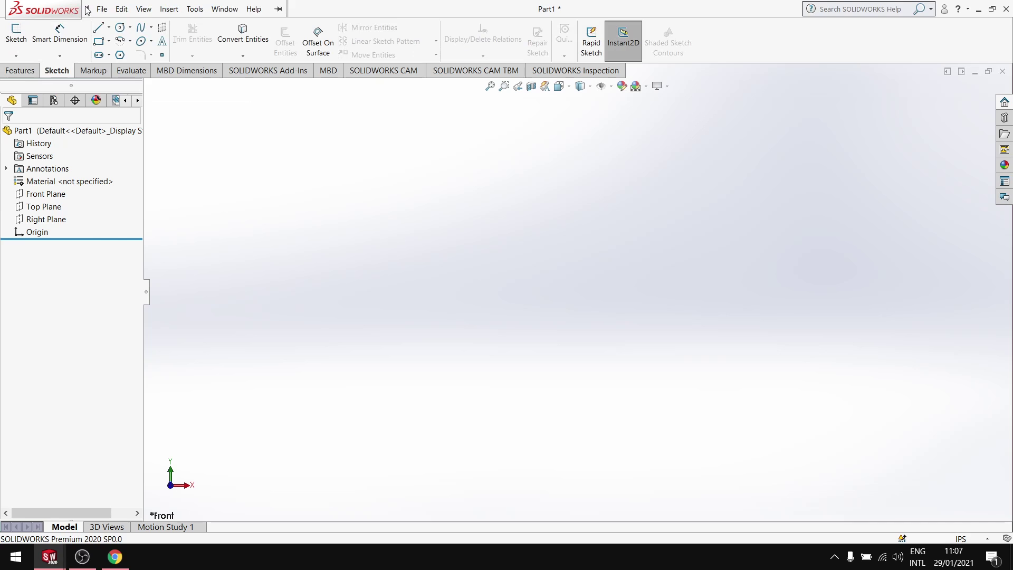
click(169, 9)
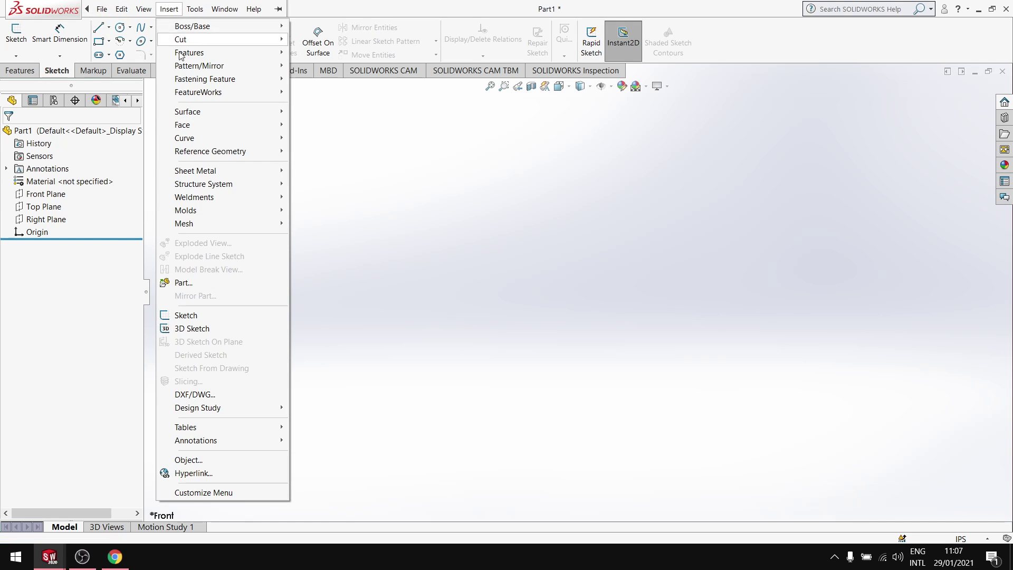
mouse_move(209, 141)
click(361, 183)
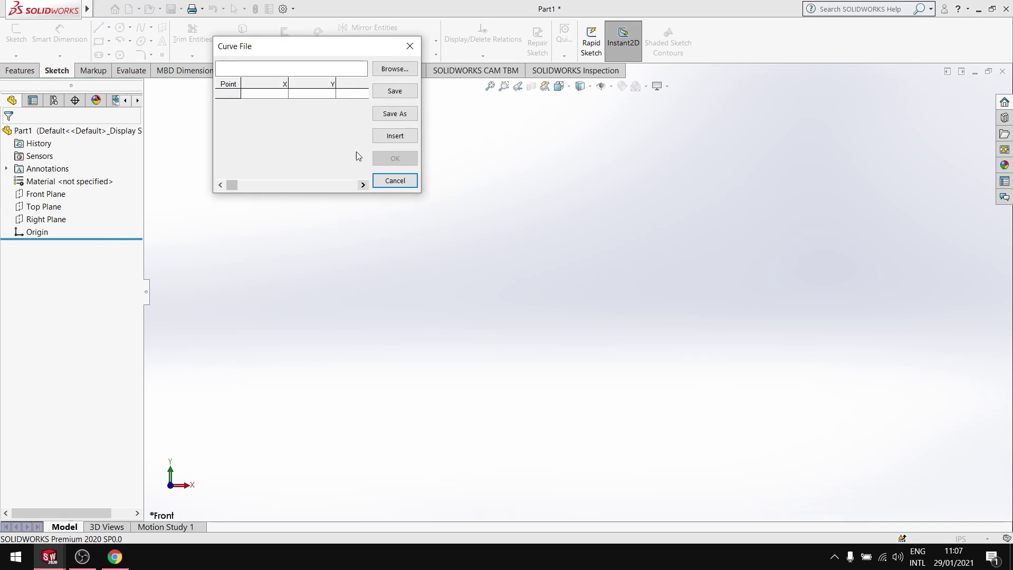
Step: Load naca 2412.txt from drive D: using the Text Files (*.txt) filter and create the airfoil curve
click(403, 72)
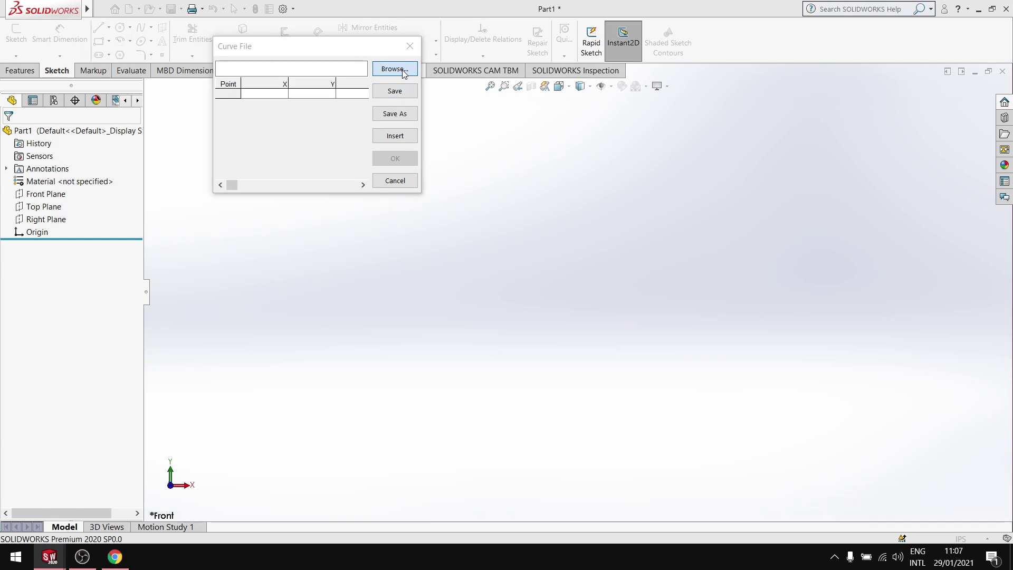
drag(613, 132, 607, 238)
click(502, 281)
click(520, 296)
scroll(475, 238, down, 5)
click(430, 246)
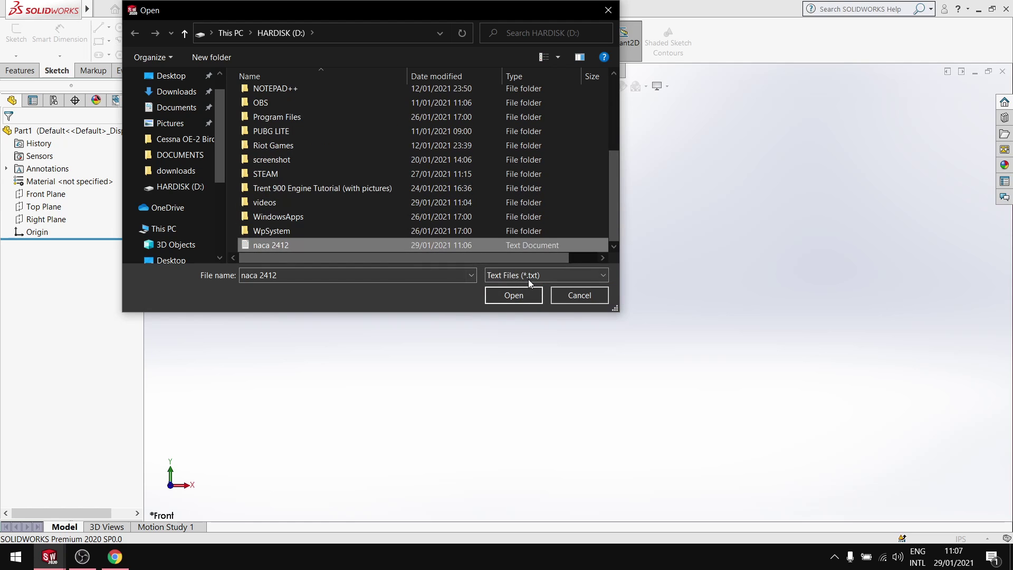
click(526, 277)
click(443, 249)
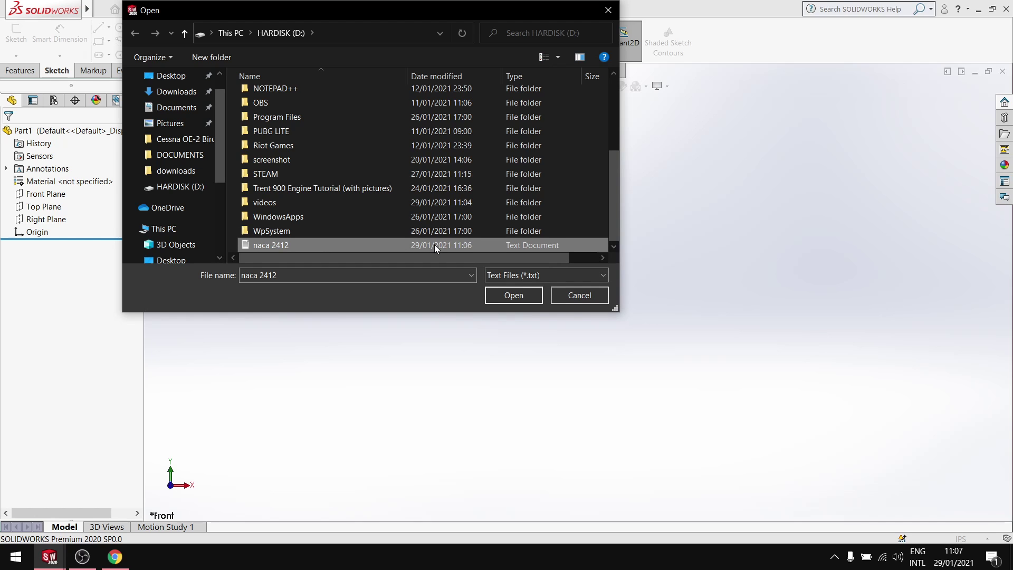
click(509, 297)
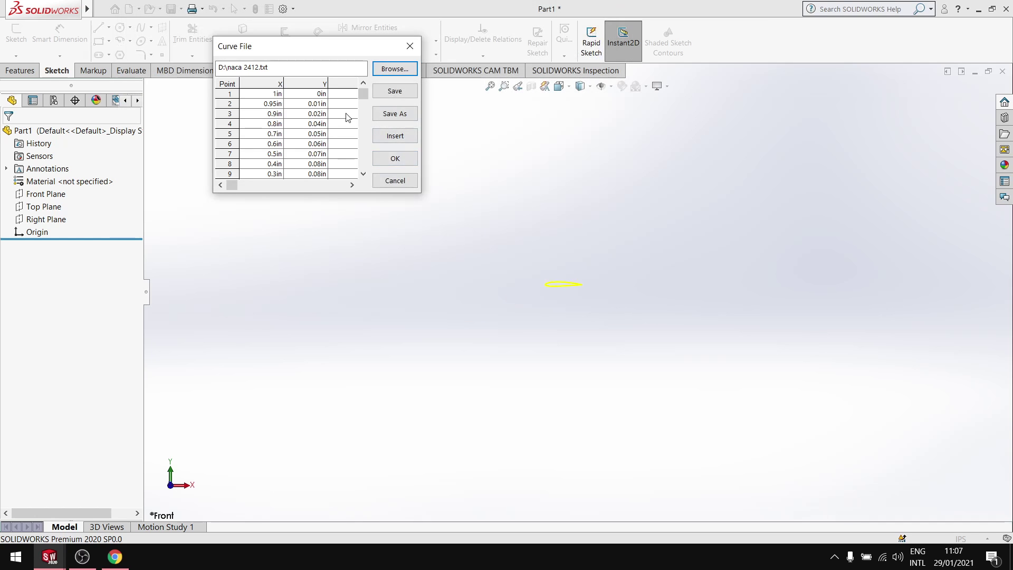
click(406, 161)
Step: Start a new sketch on the Front Plane, where the imported airfoil curve lies
scroll(559, 288, down, 5)
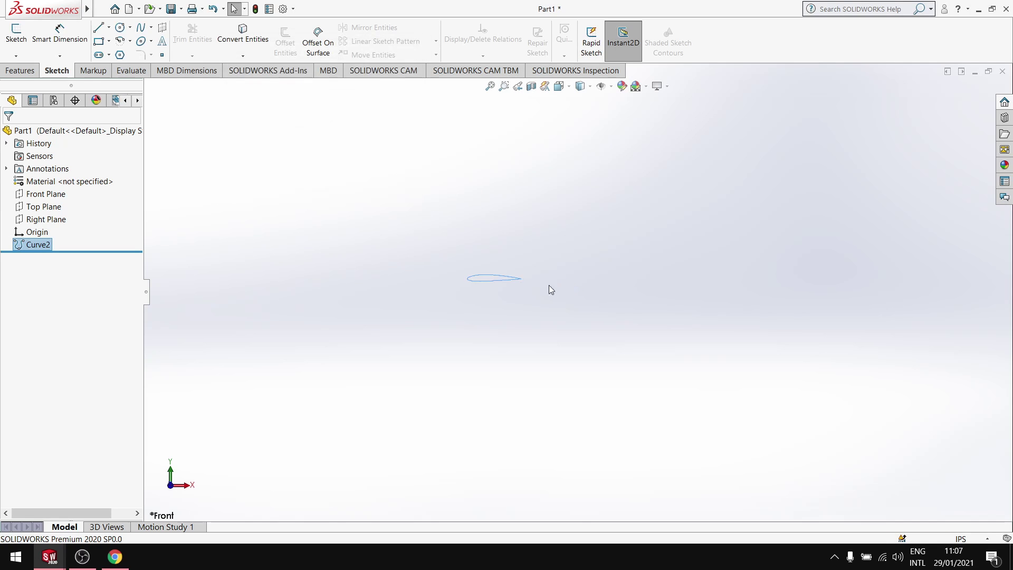
scroll(478, 273, down, 4)
scroll(463, 257, up, 2)
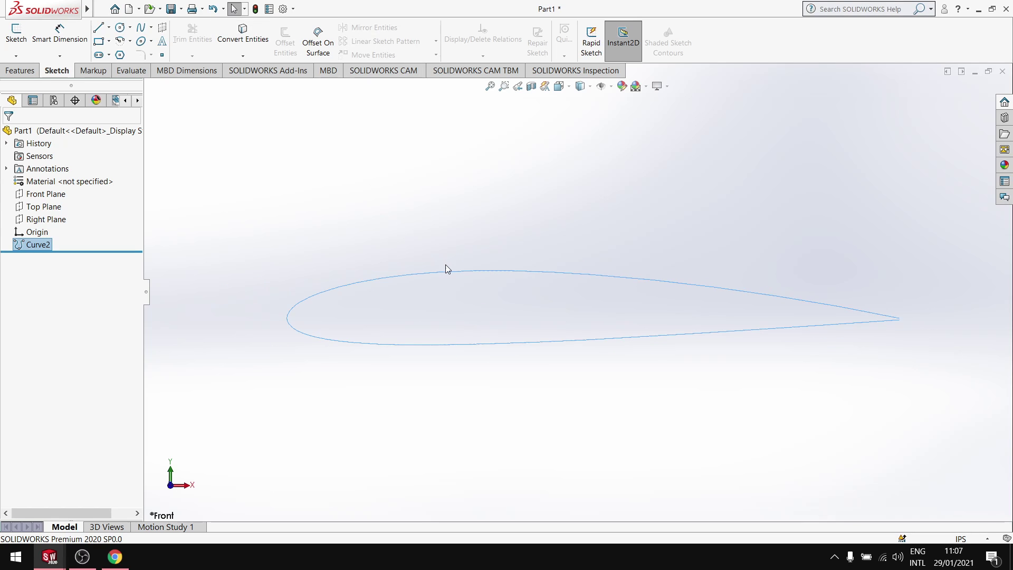
click(491, 273)
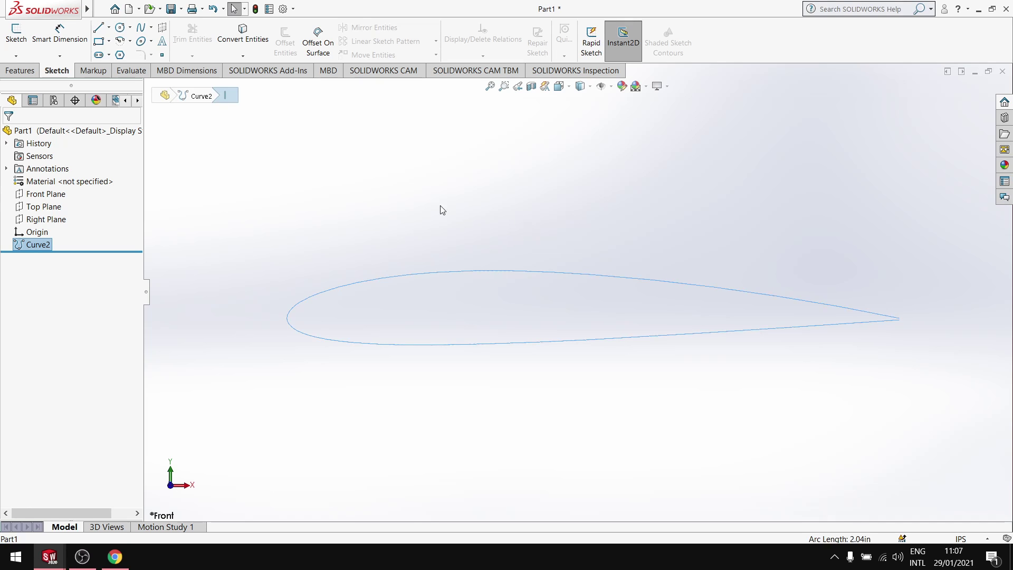
click(258, 37)
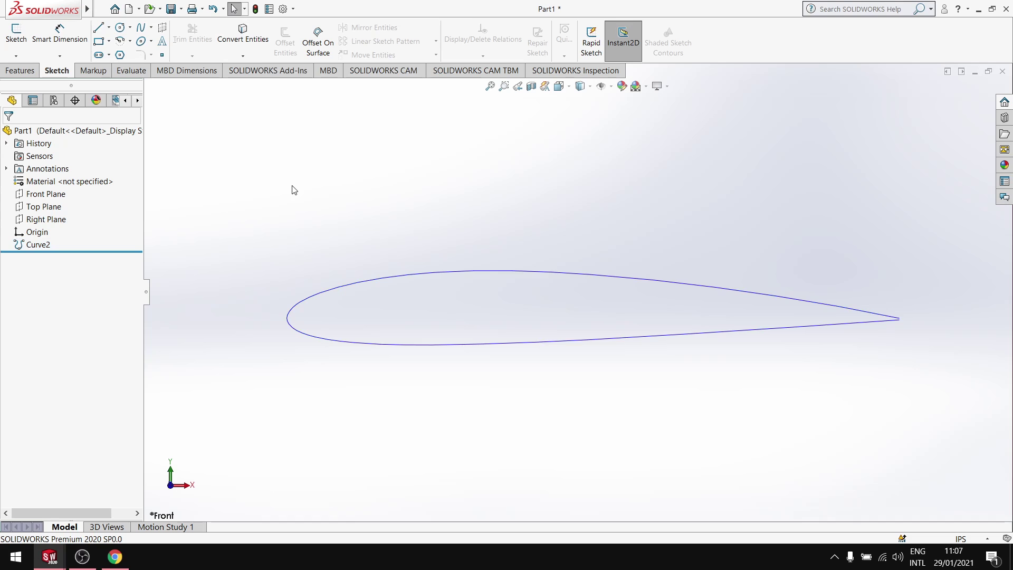
click(55, 195)
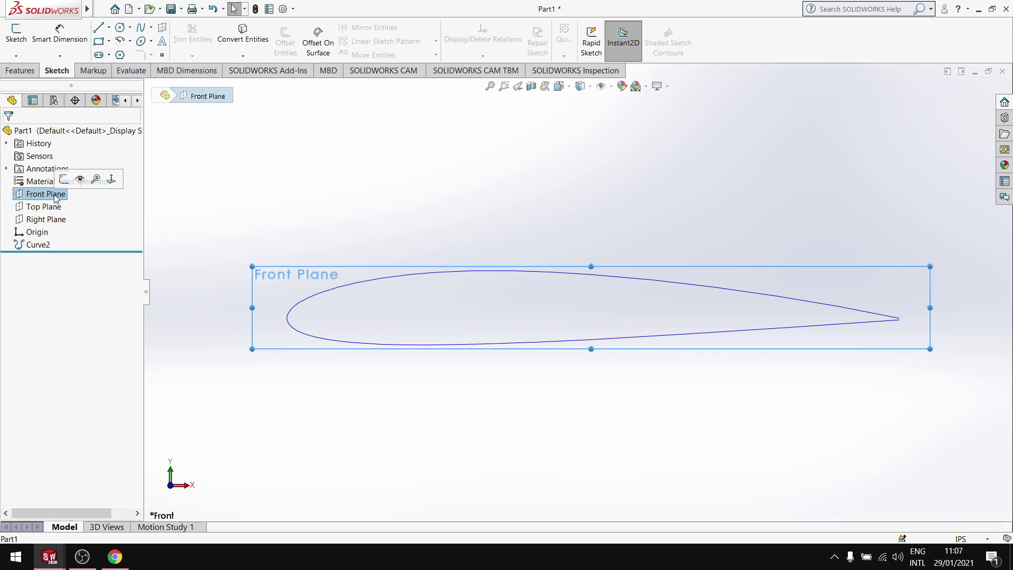
click(66, 181)
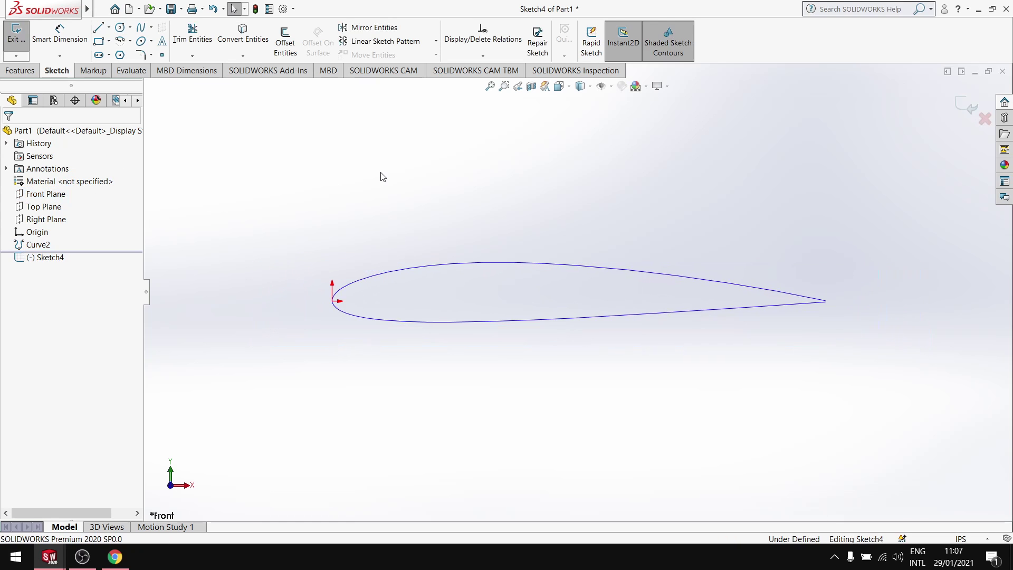
Step: Convert the imported airfoil curve into sketch geometry with Convert Entities and hide the original curve
click(397, 274)
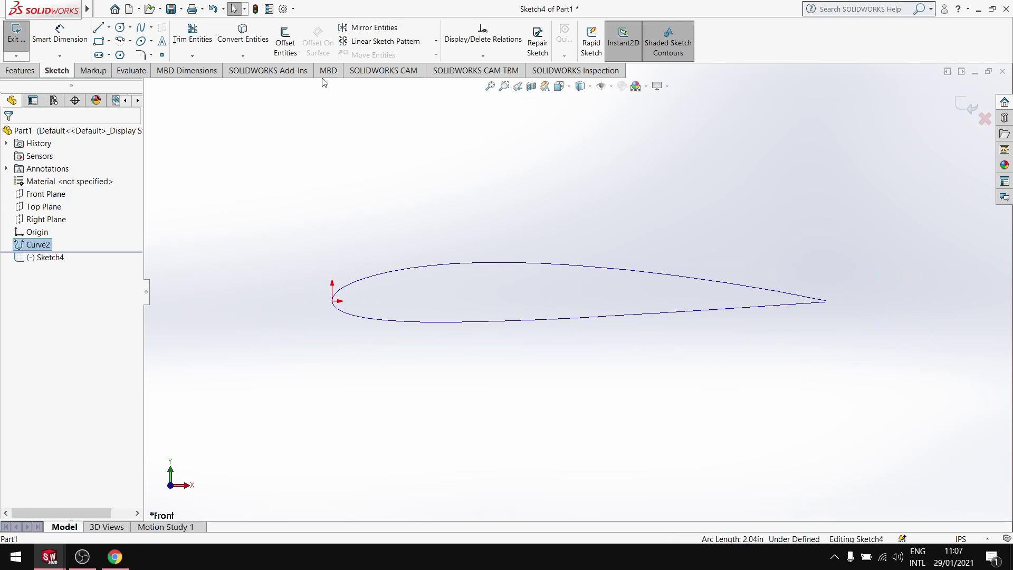
click(242, 32)
right_click(40, 246)
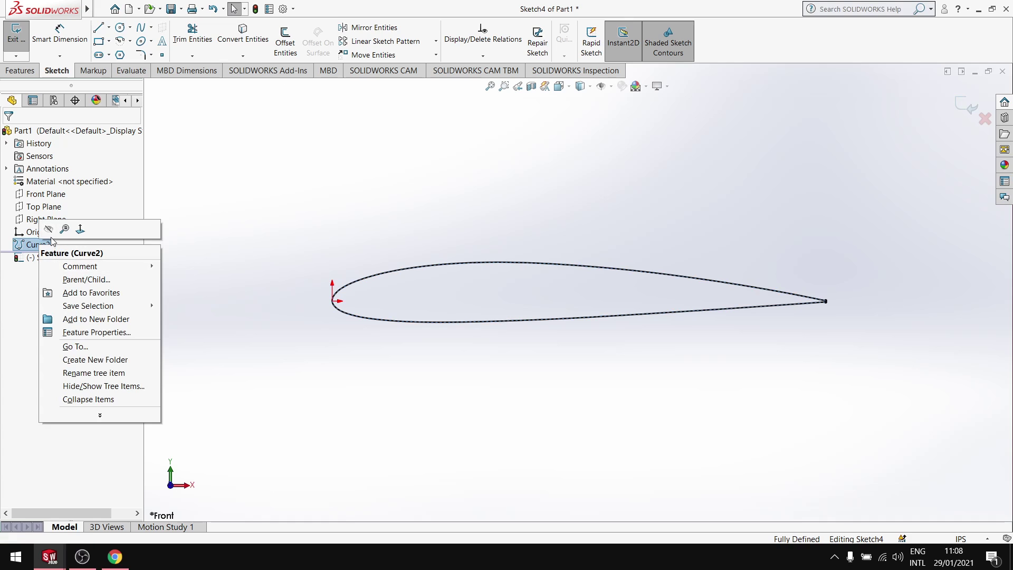
click(54, 230)
Step: Delete the On Edge relation from the converted airfoil spline
click(47, 259)
click(380, 275)
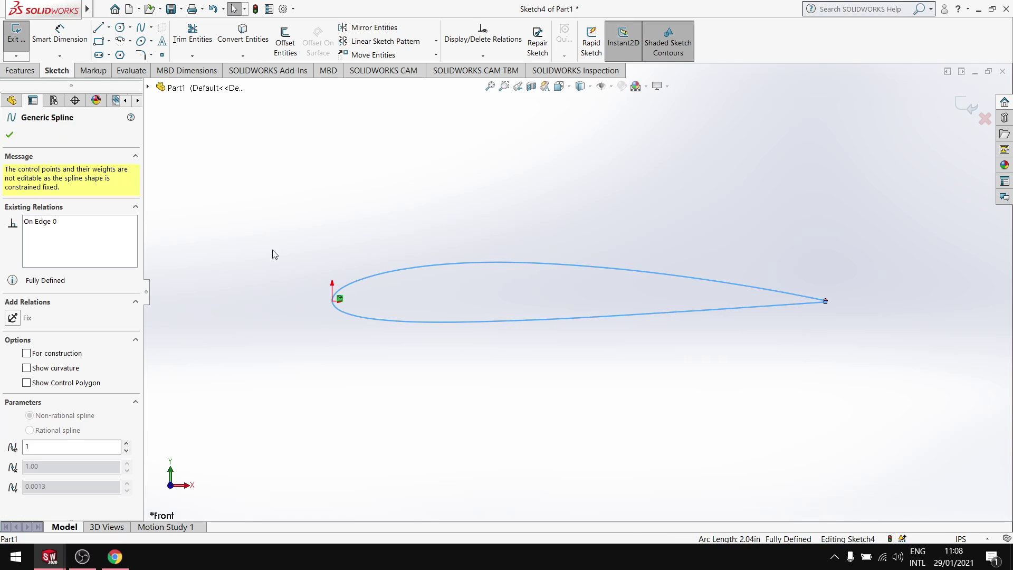
click(47, 223)
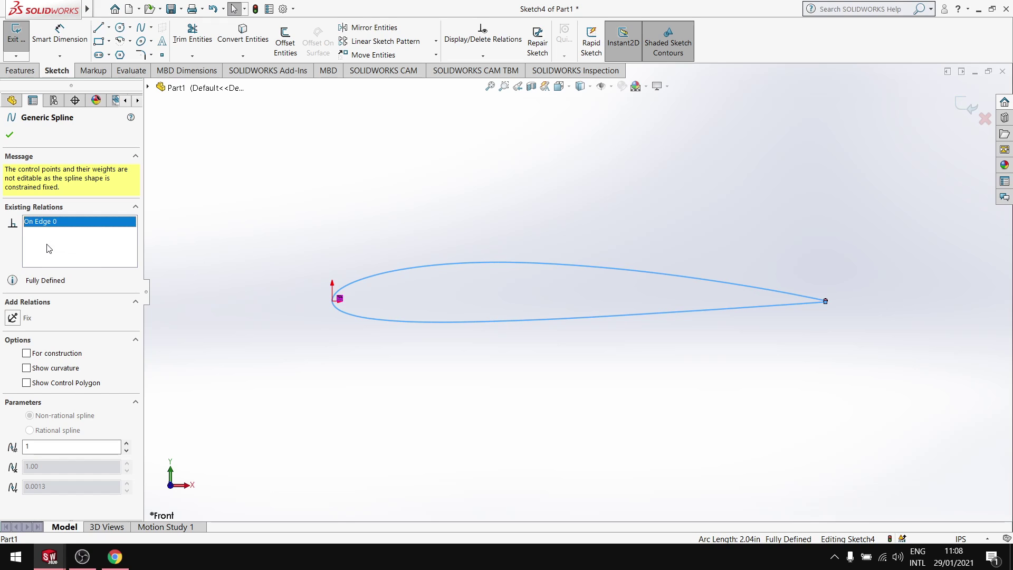
click(415, 238)
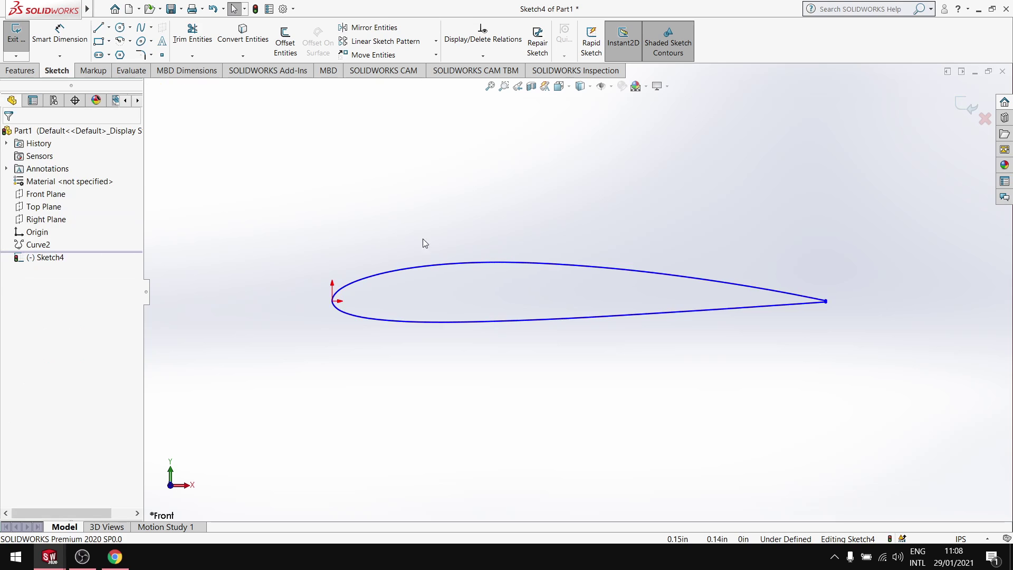
Step: Draw a chord centerline about 0.99 in long from the upper trailing-edge endpoint to the airfoil's leading edge
scroll(694, 305, down, 5)
scroll(852, 268, up, 5)
scroll(767, 290, down, 3)
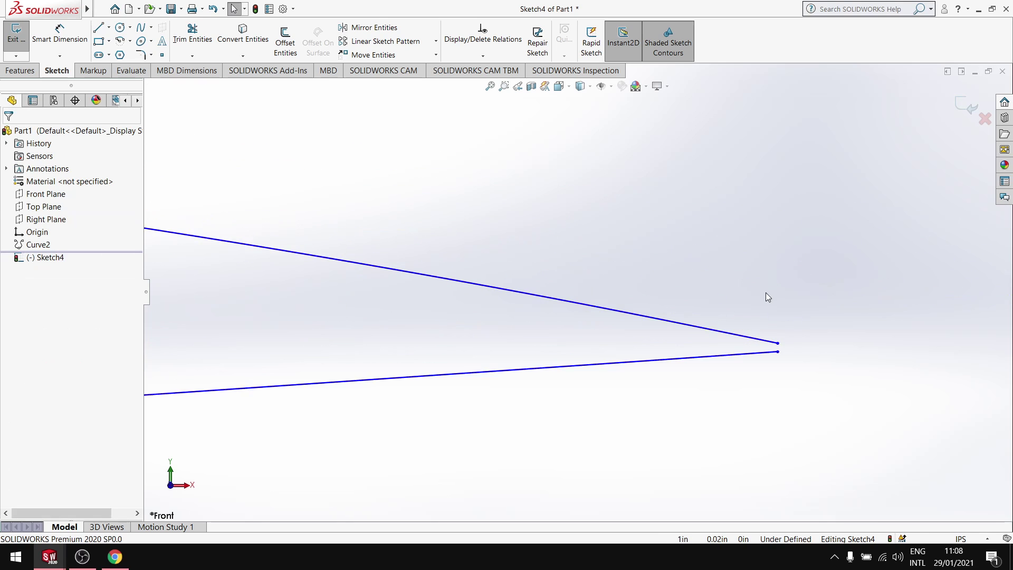
click(109, 27)
click(128, 54)
scroll(788, 353, down, 3)
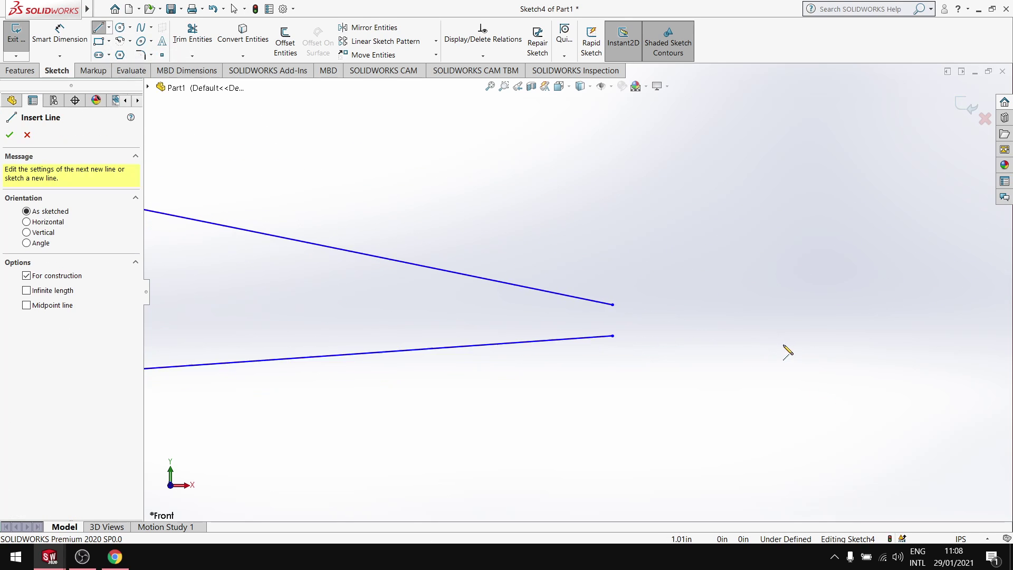
click(612, 306)
scroll(396, 298, up, 4)
scroll(320, 285, down, 4)
scroll(362, 317, down, 4)
scroll(430, 346, up, 2)
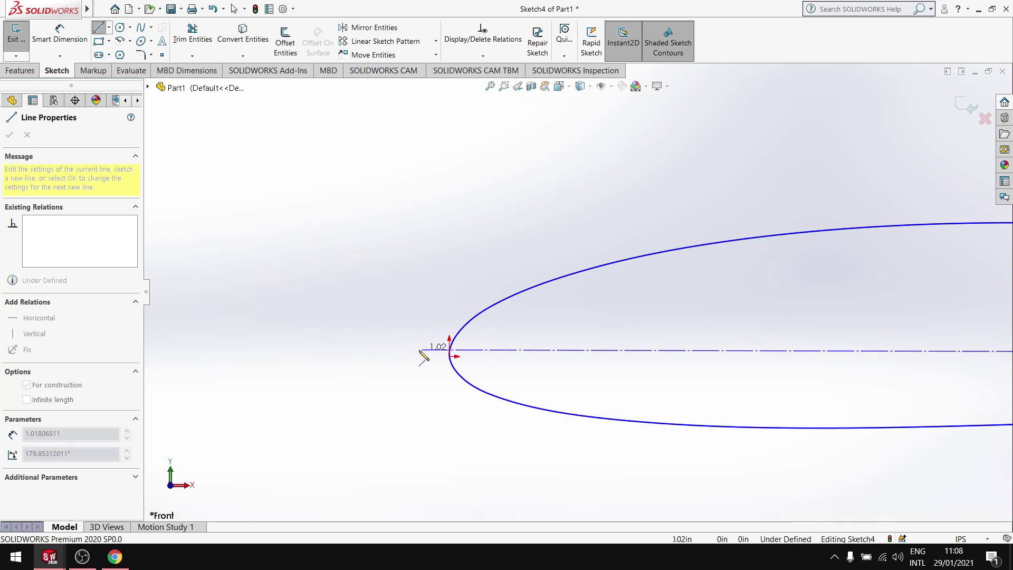
click(463, 378)
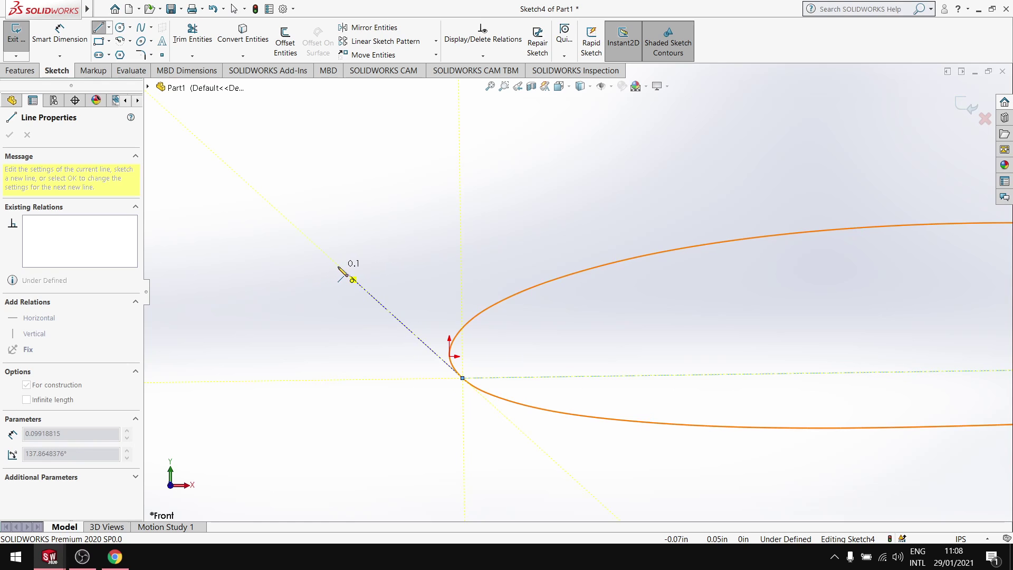
Step: Draw a construction line about 0.1 in long tangent to the airfoil's nose and make it perpendicular to the chord centerline
click(342, 272)
key(Escape)
scroll(520, 354, down, 3)
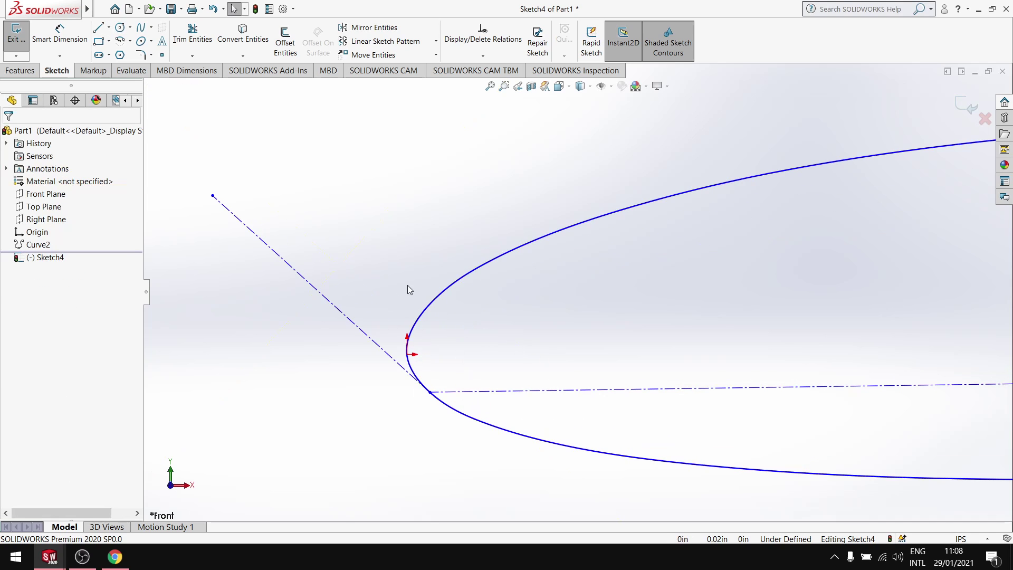
click(539, 391)
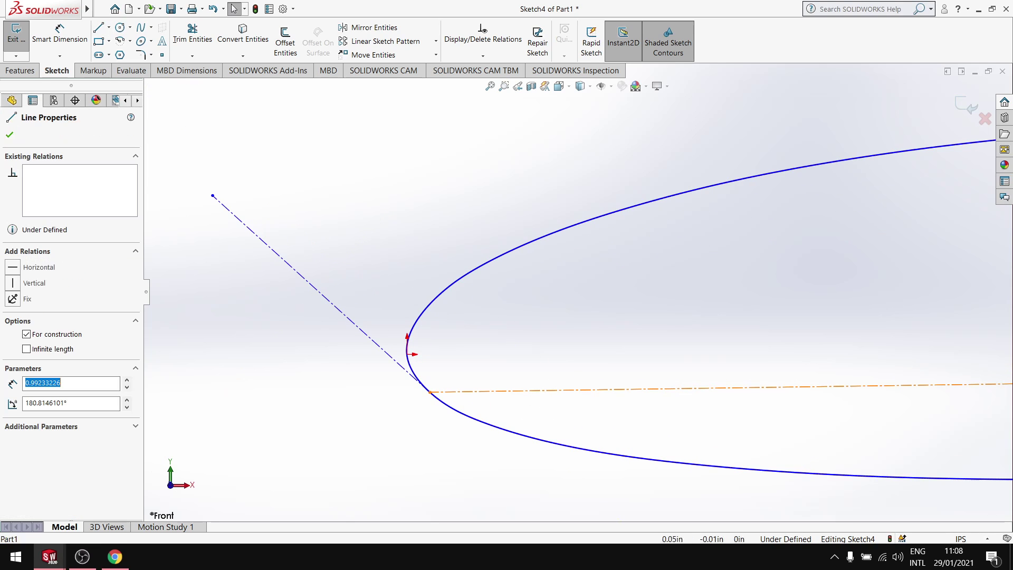
ctrl+click(311, 286)
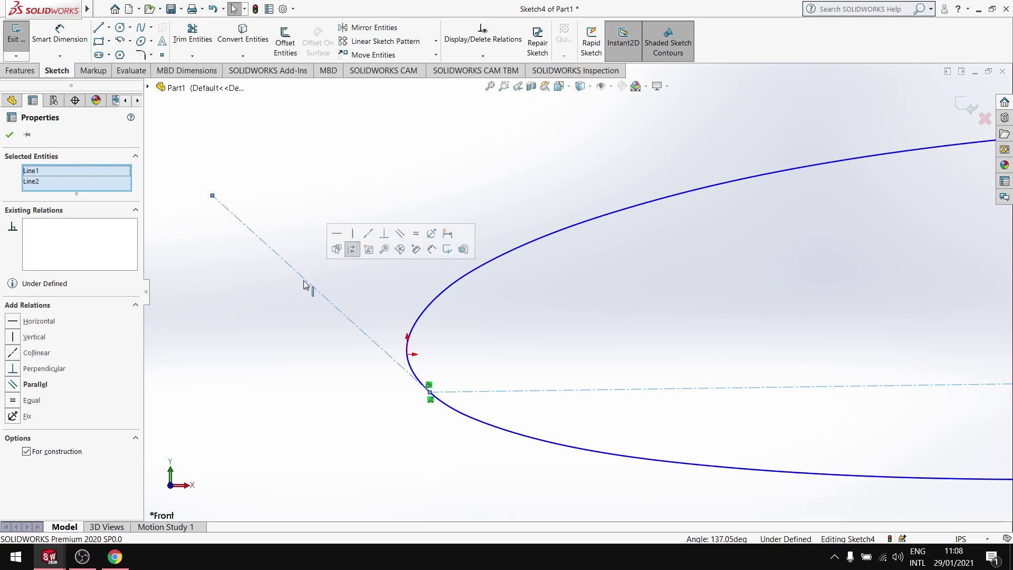
click(15, 374)
key(Escape)
Step: Close the airfoil's open trailing edge with a short vertical line joining the spline's two endpoints
scroll(628, 317, up, 8)
scroll(802, 312, down, 5)
scroll(755, 290, down, 5)
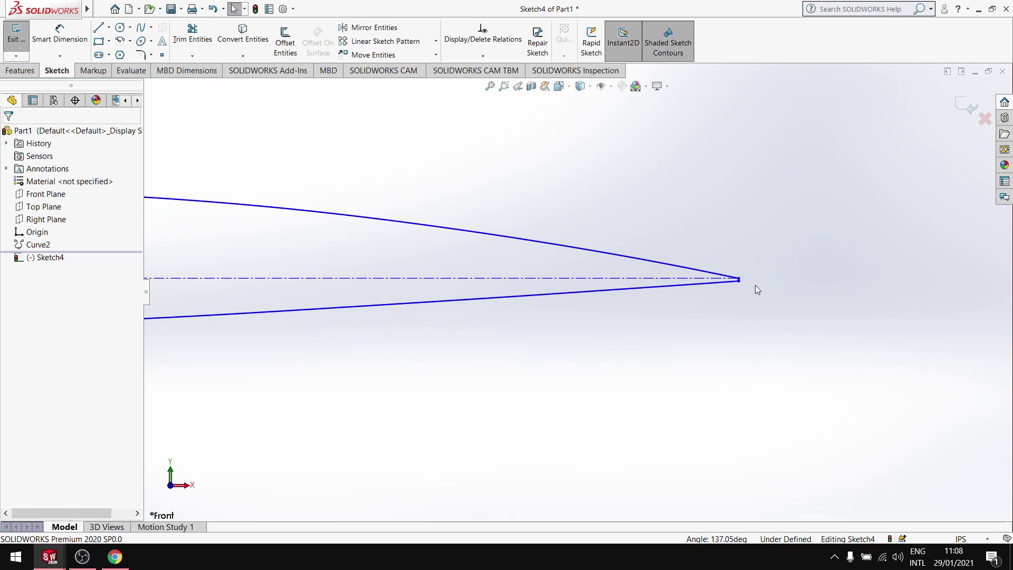
click(105, 27)
scroll(548, 265, down, 4)
click(487, 316)
click(482, 435)
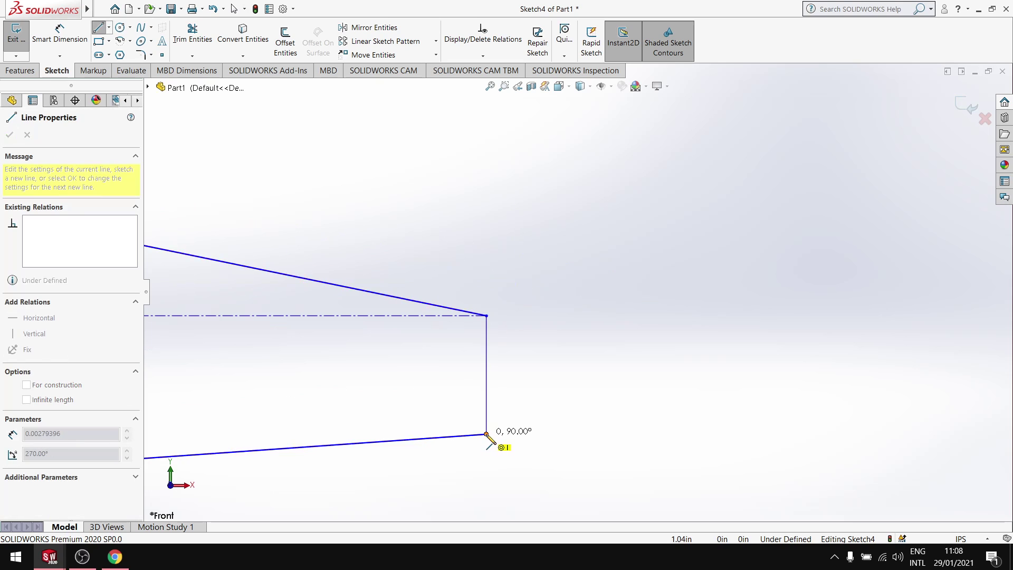
scroll(497, 436, up, 6)
scroll(230, 309, down, 2)
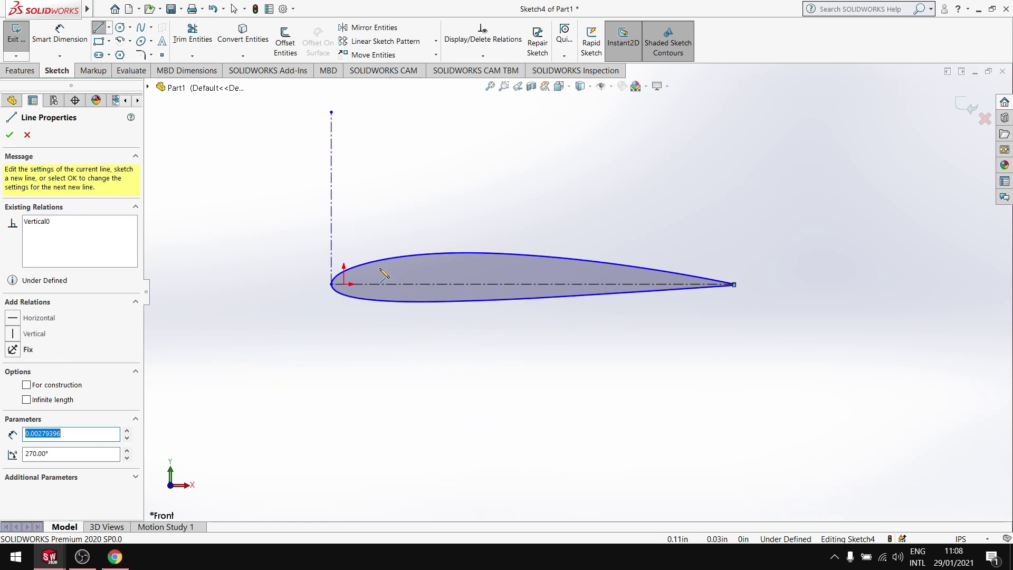
key(Escape)
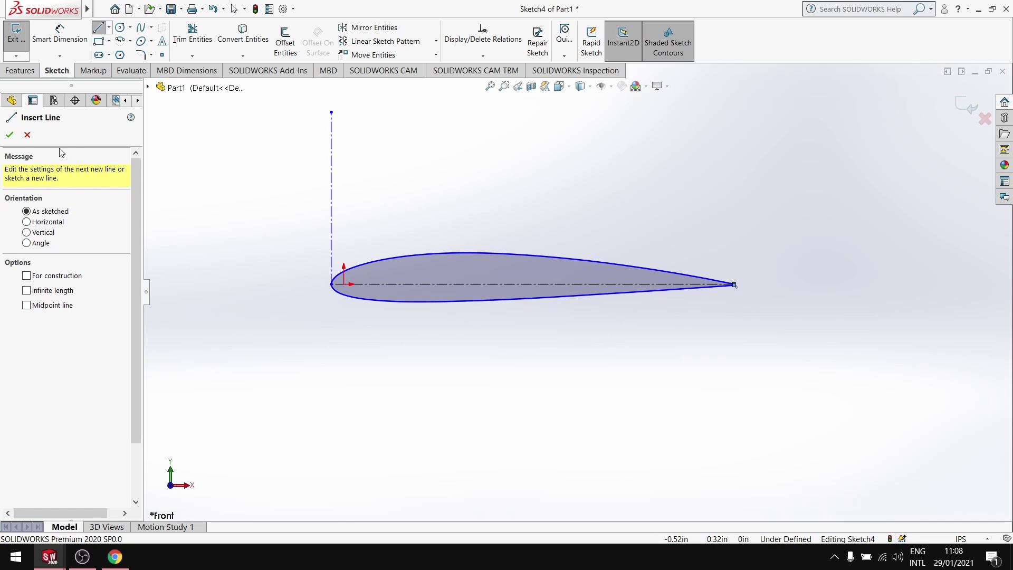
click(9, 135)
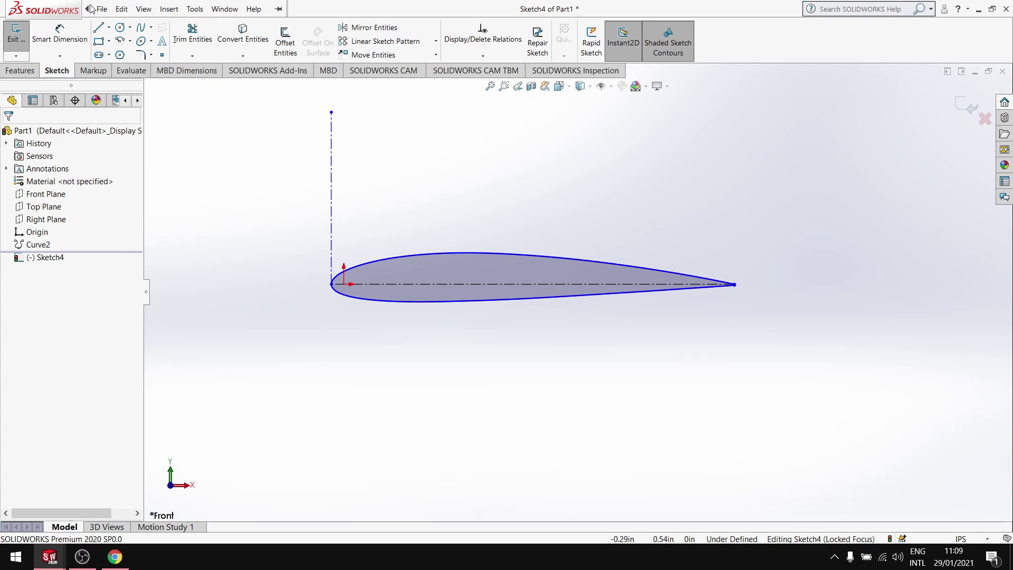
Step: Save the airfoil sketch as a SOLIDWORKS block named NACA 2412 in the Cessna OE-2 Bird Dog folder
click(102, 9)
mouse_move(169, 10)
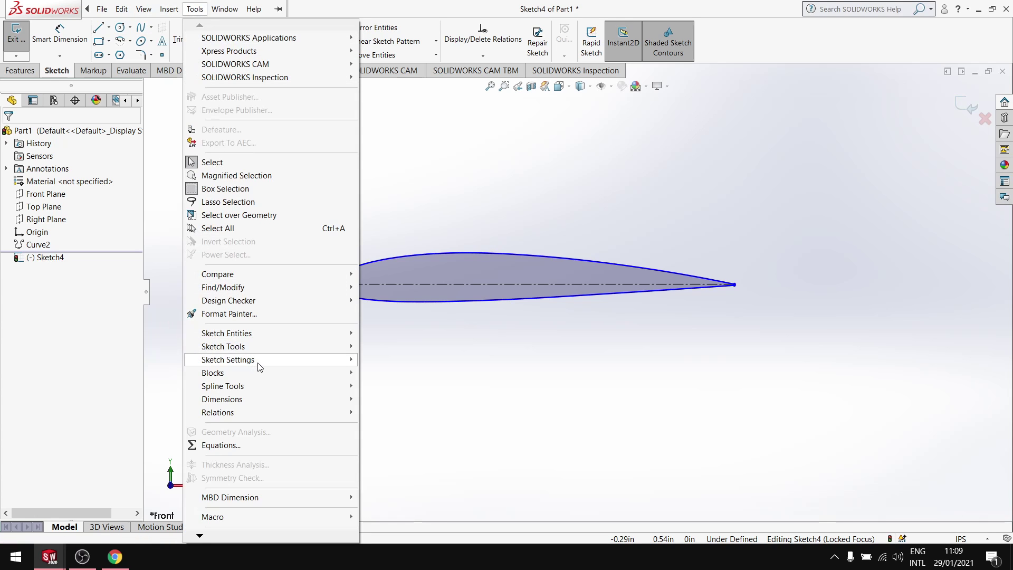
mouse_move(266, 379)
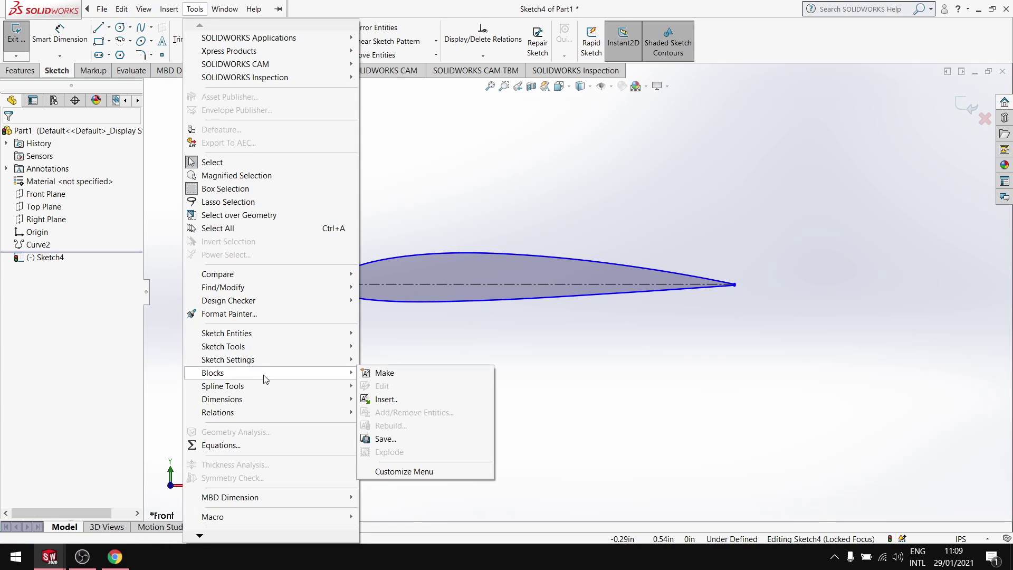
click(409, 440)
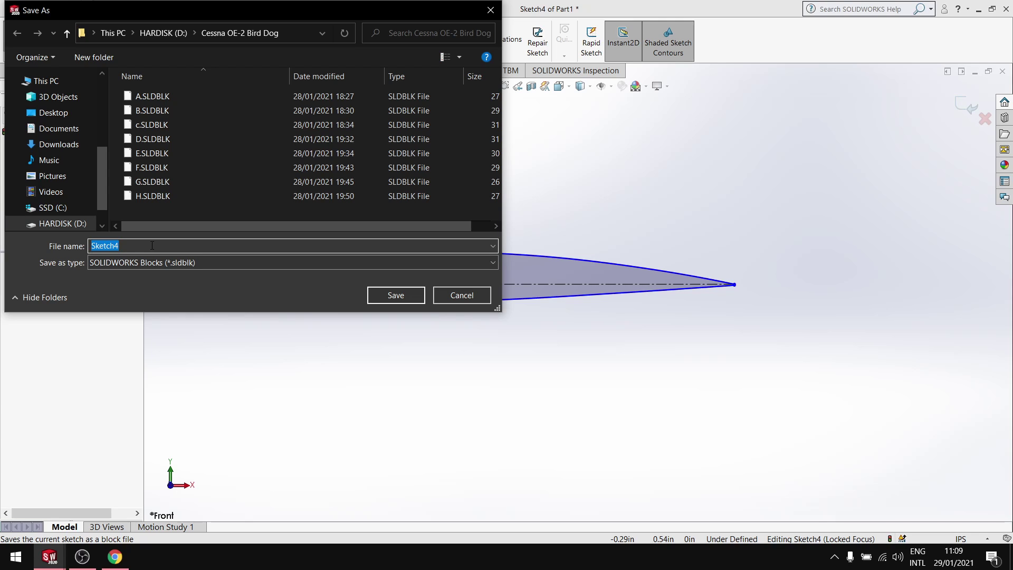
text(NAB)
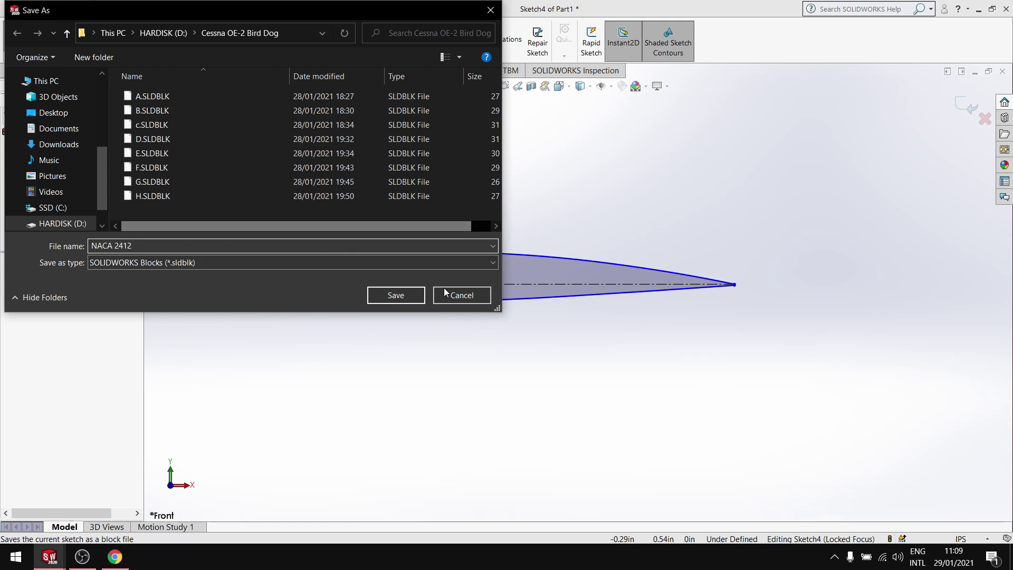
click(397, 294)
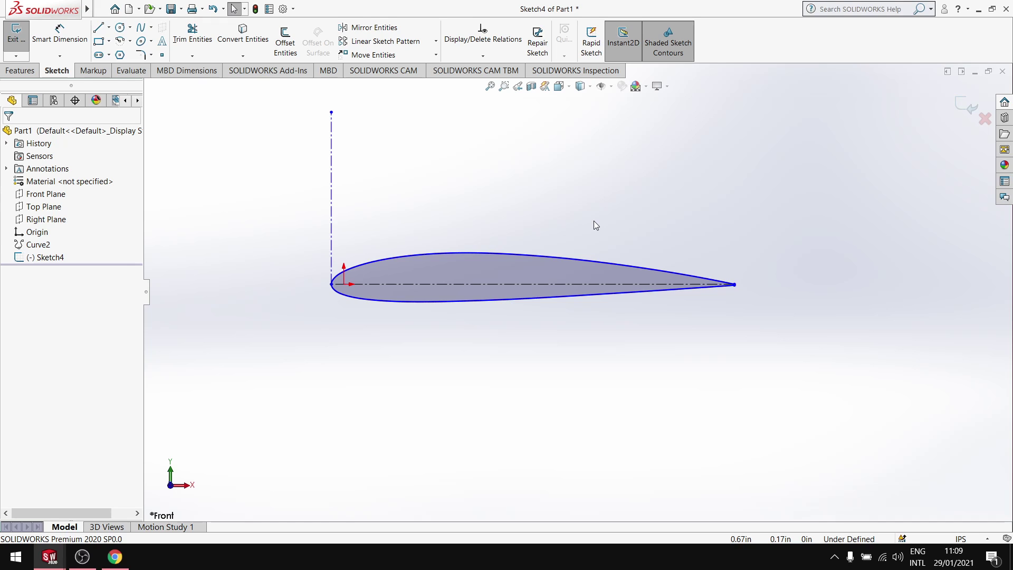
Step: Switch to the PICTURE part with the aircraft blueprint and start a new sketch on the Front Plane
middle_drag(644, 215, 583, 228)
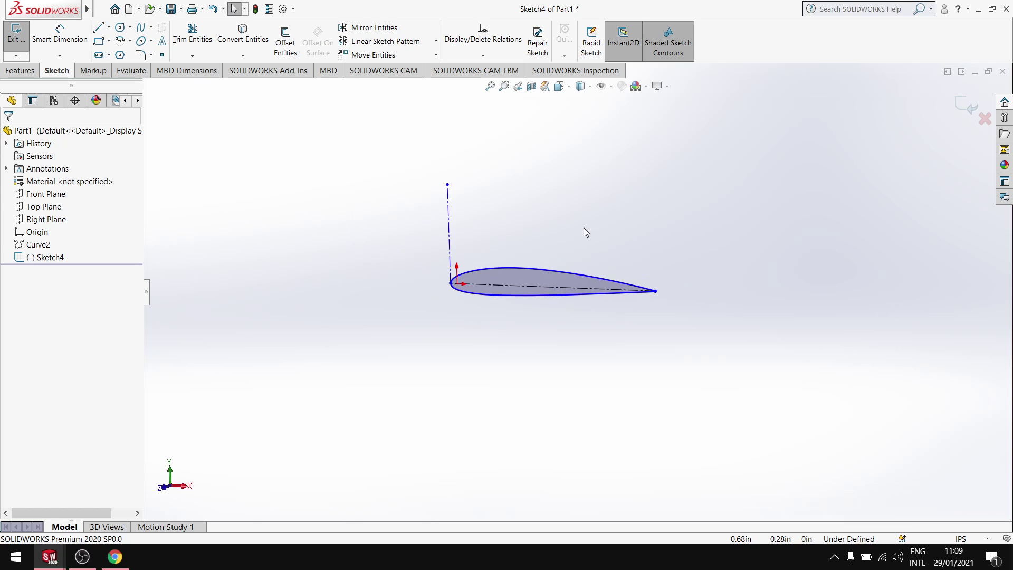
scroll(561, 245, down, 5)
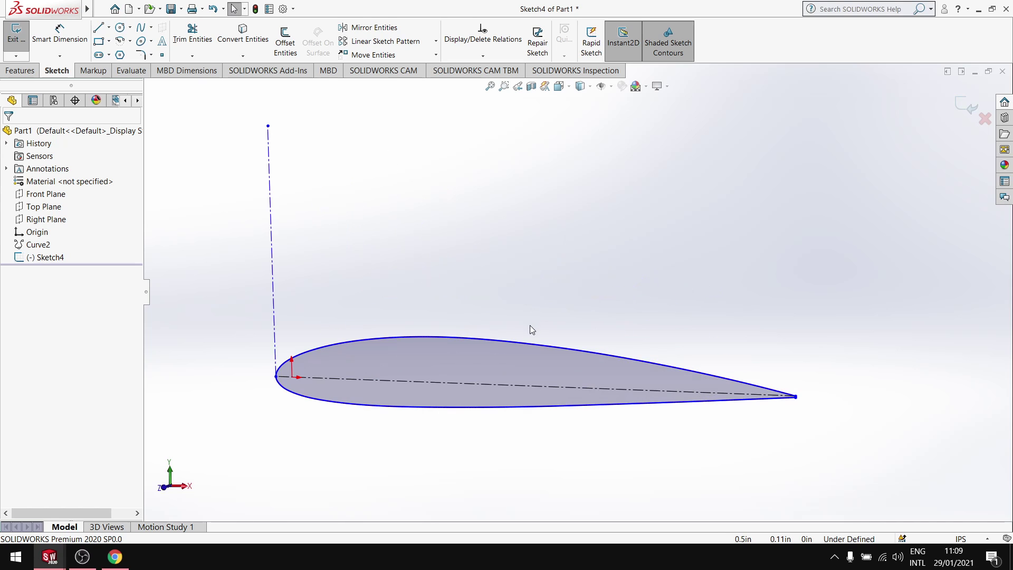
mouse_move(49, 557)
click(105, 493)
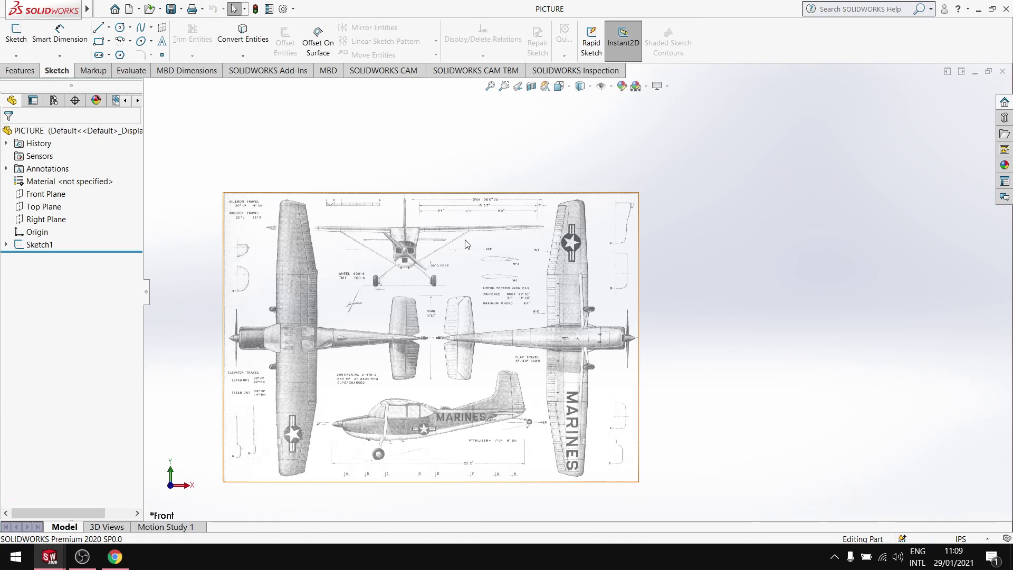
scroll(466, 244, down, 4)
scroll(470, 243, up, 2)
scroll(521, 218, down, 3)
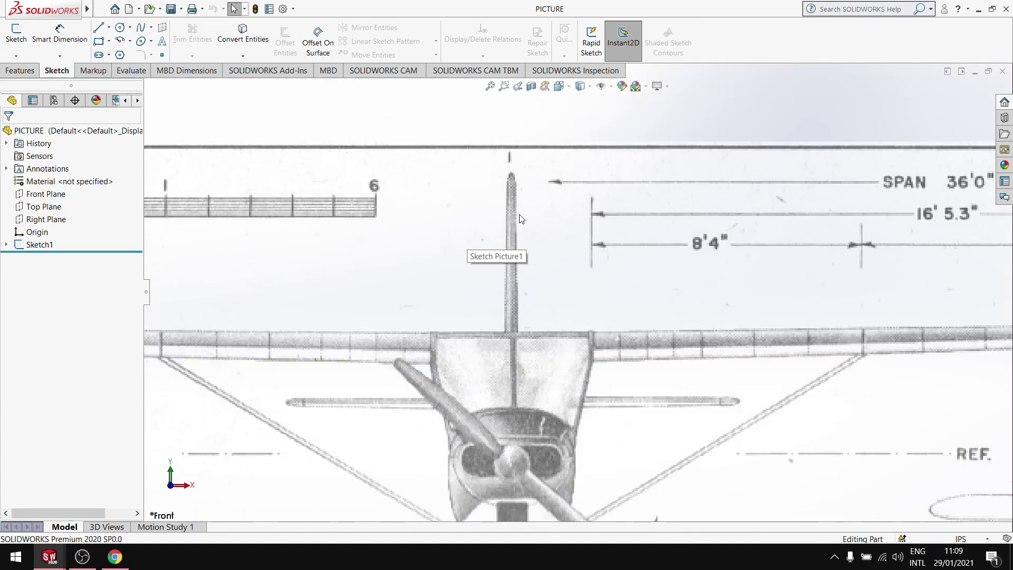
scroll(519, 152, up, 8)
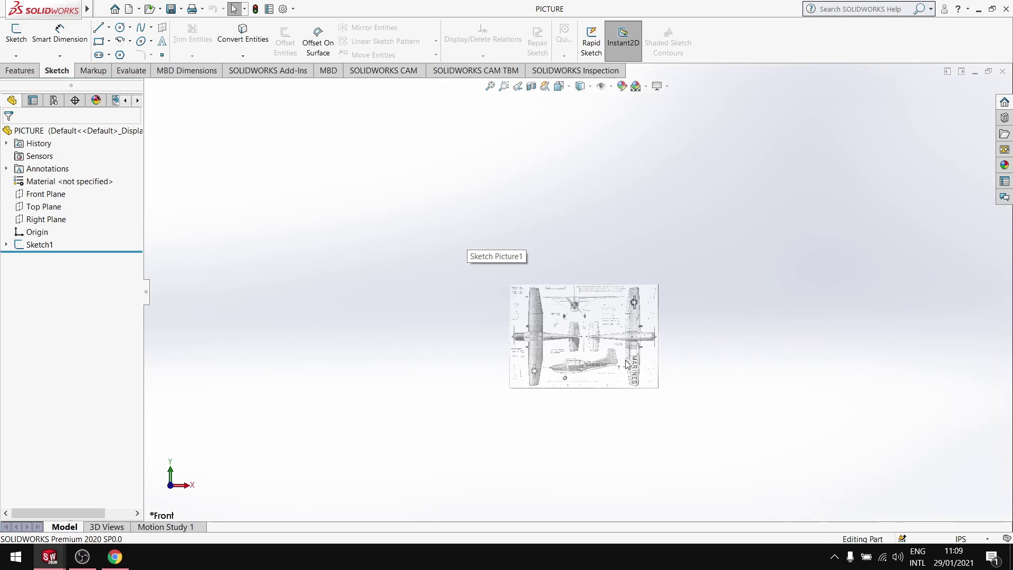
scroll(628, 363, down, 5)
right_click(58, 194)
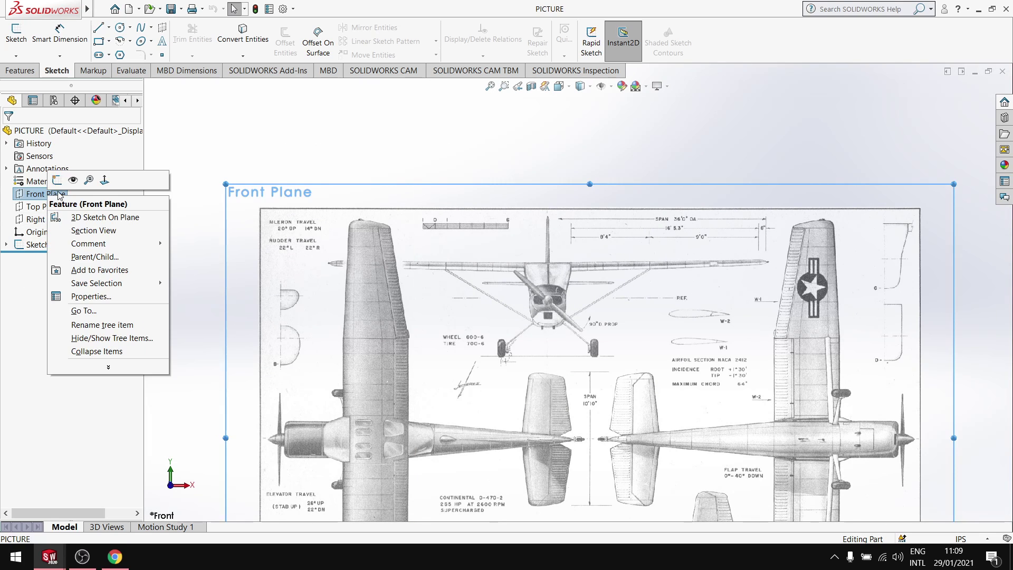
click(56, 180)
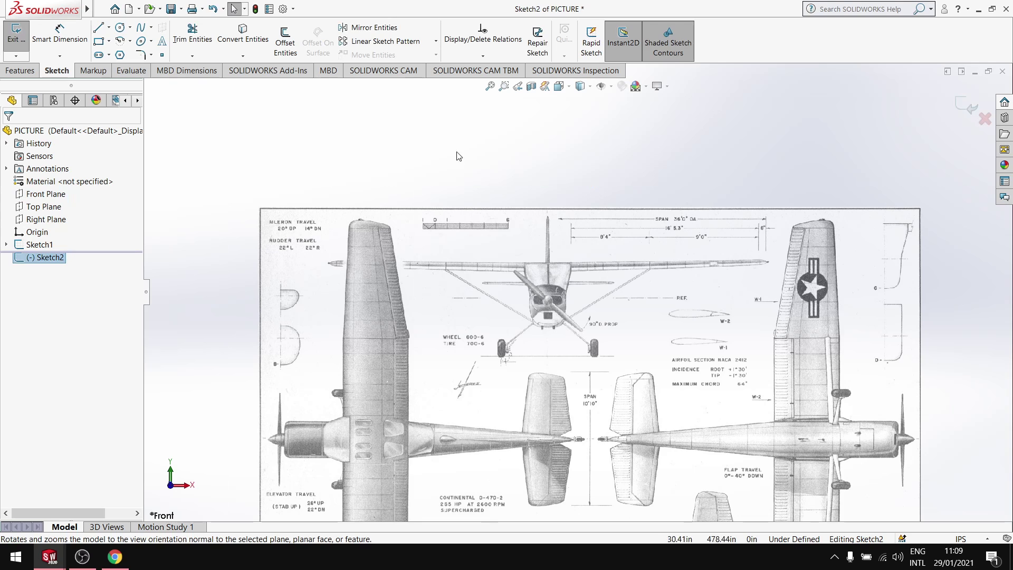
Step: Draw a vertical centerline through the blueprint's front view, from above the tail fin down through the fuselage
scroll(559, 246, down, 4)
click(109, 27)
click(122, 55)
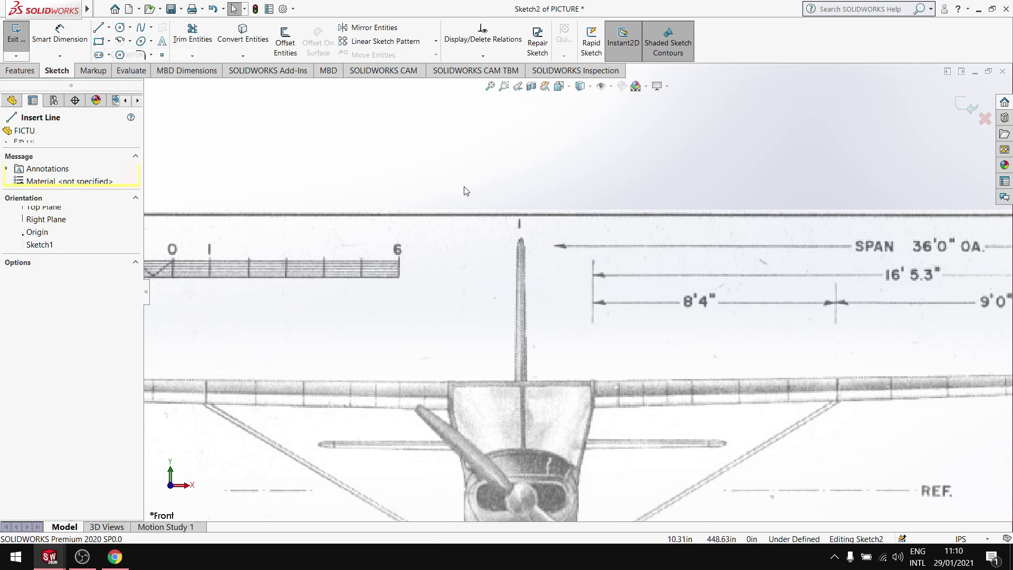
click(522, 230)
scroll(538, 316, up, 3)
scroll(581, 380, down, 4)
scroll(600, 431, up, 1)
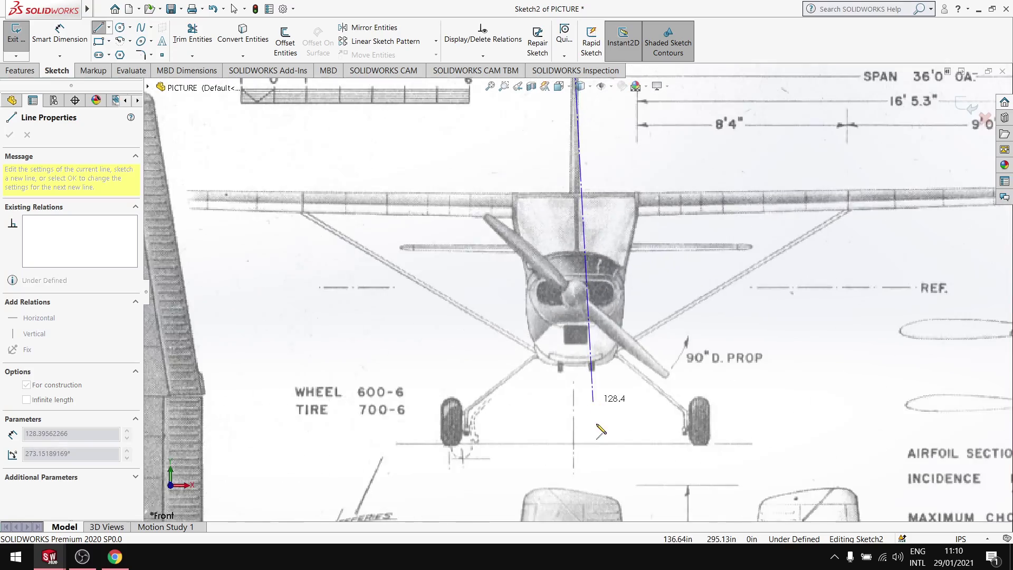
scroll(598, 425, down, 5)
click(574, 443)
scroll(574, 443, up, 3)
scroll(657, 282, up, 5)
key(Escape)
scroll(372, 352, down, 8)
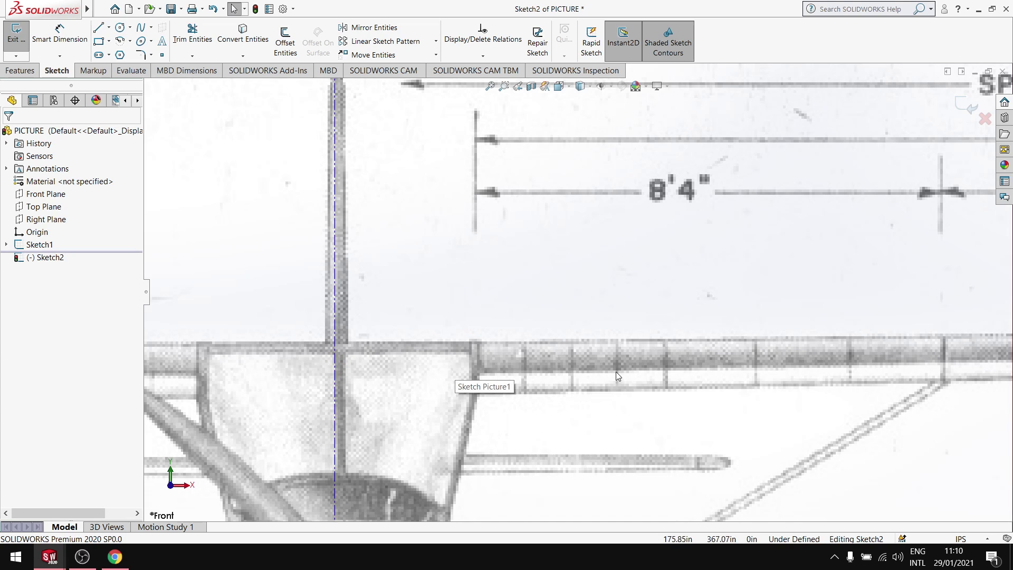
scroll(665, 369, up, 5)
scroll(743, 340, down, 3)
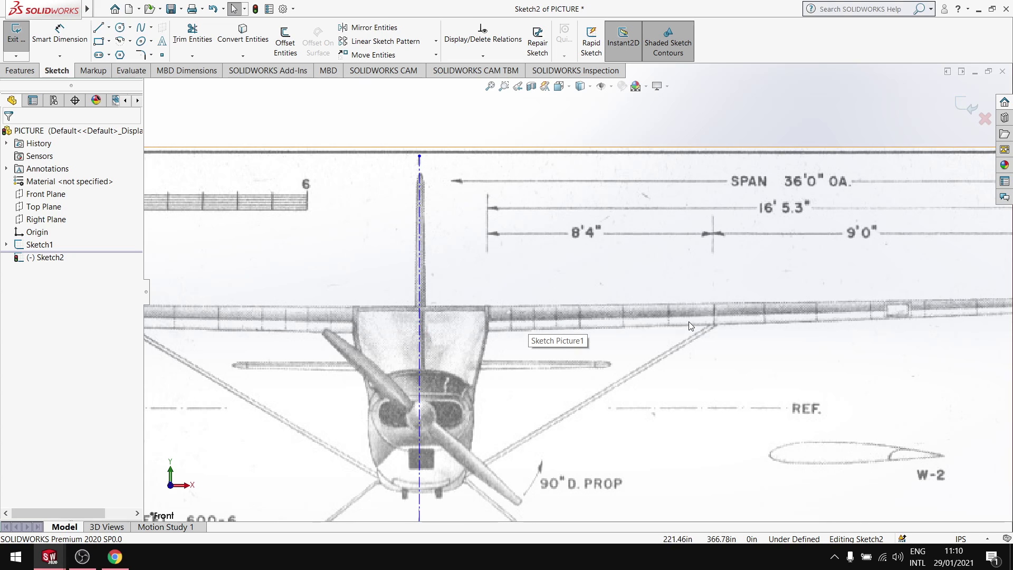
click(120, 28)
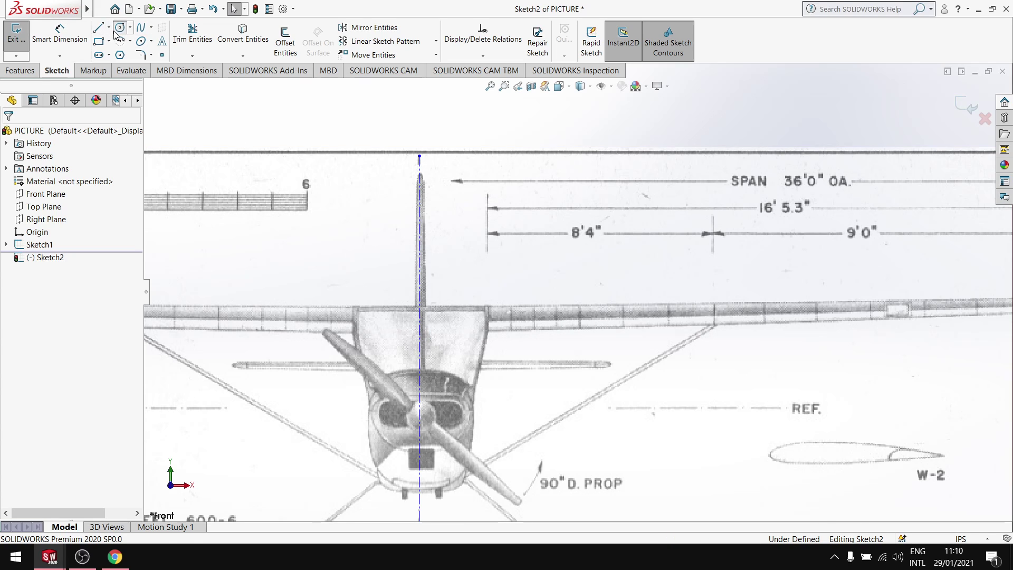
click(109, 28)
click(126, 52)
scroll(657, 329, down, 4)
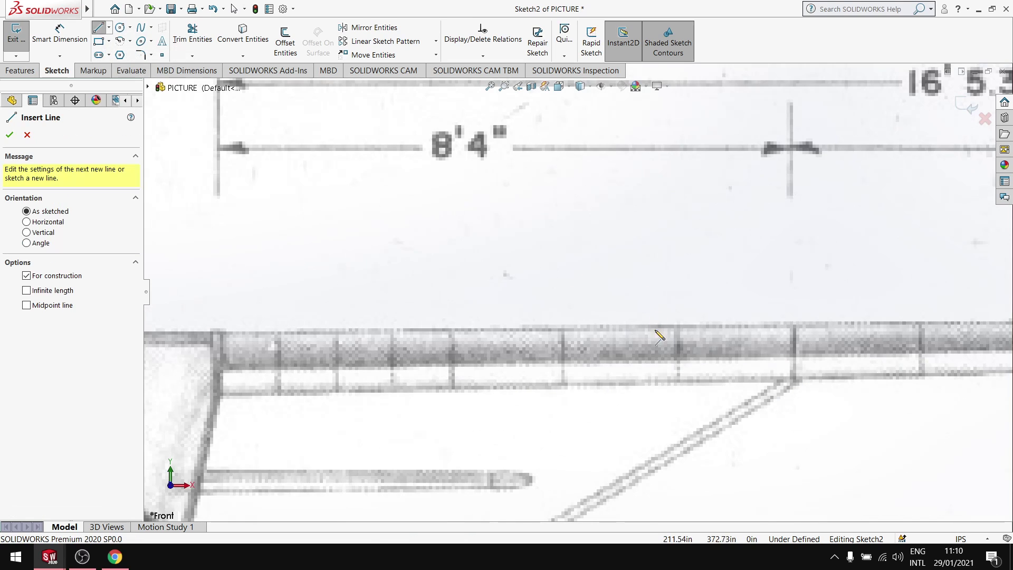
scroll(657, 330, up, 3)
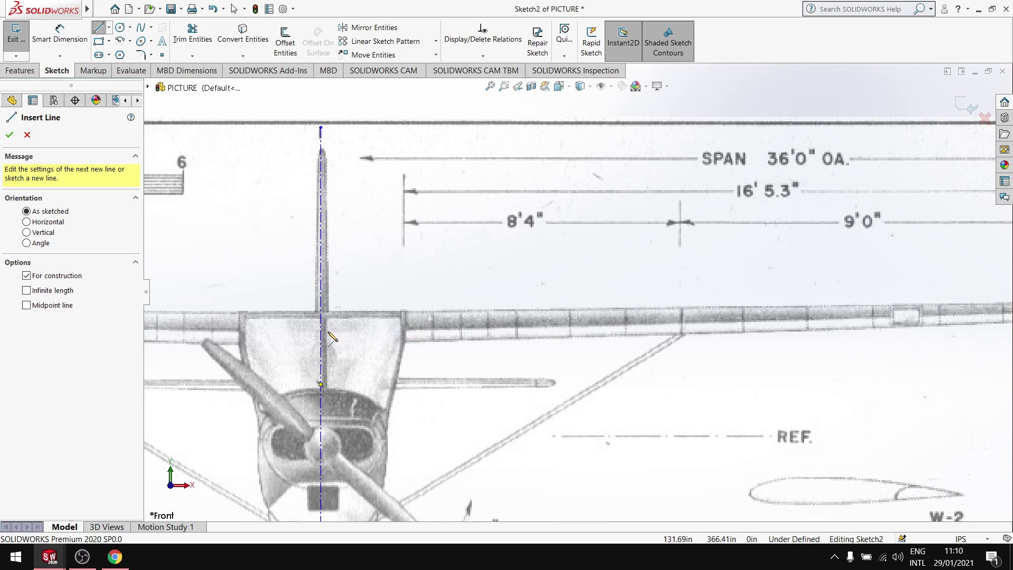
click(321, 330)
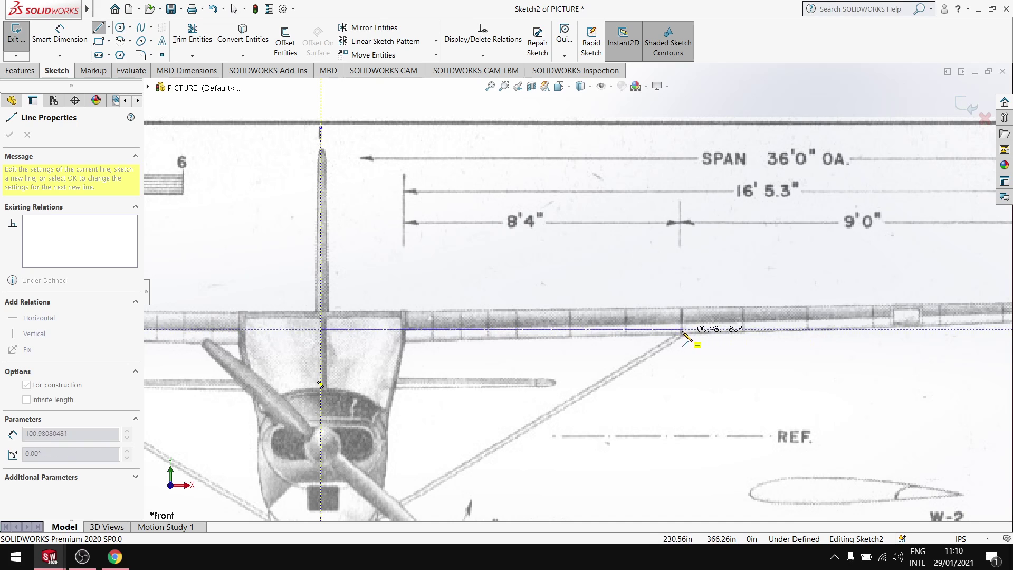
key(Escape)
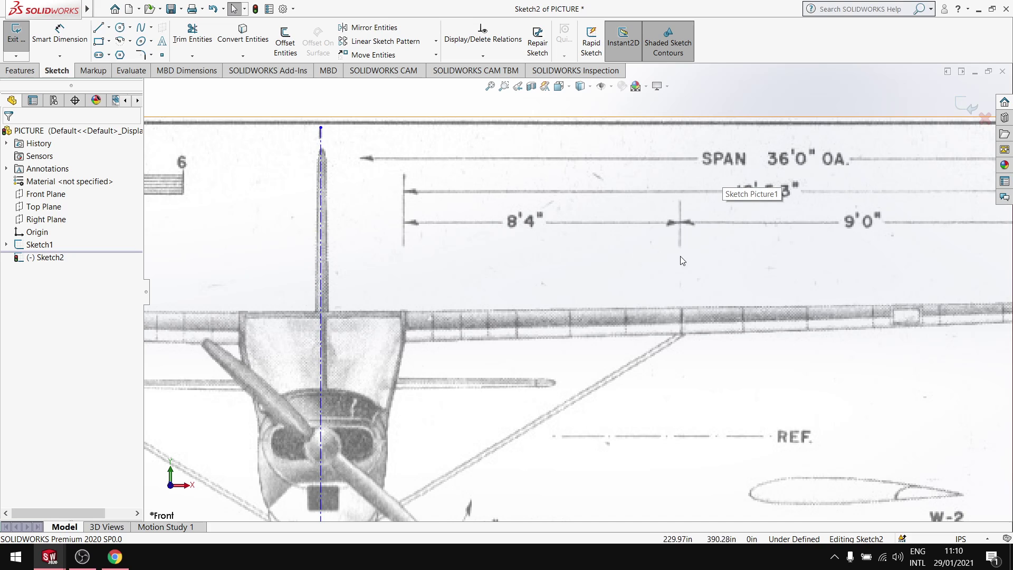
Step: Draw a nearly horizontal centerline about 100.7 in long from the wing-strut joint to the vertical fuselage centerline
click(108, 27)
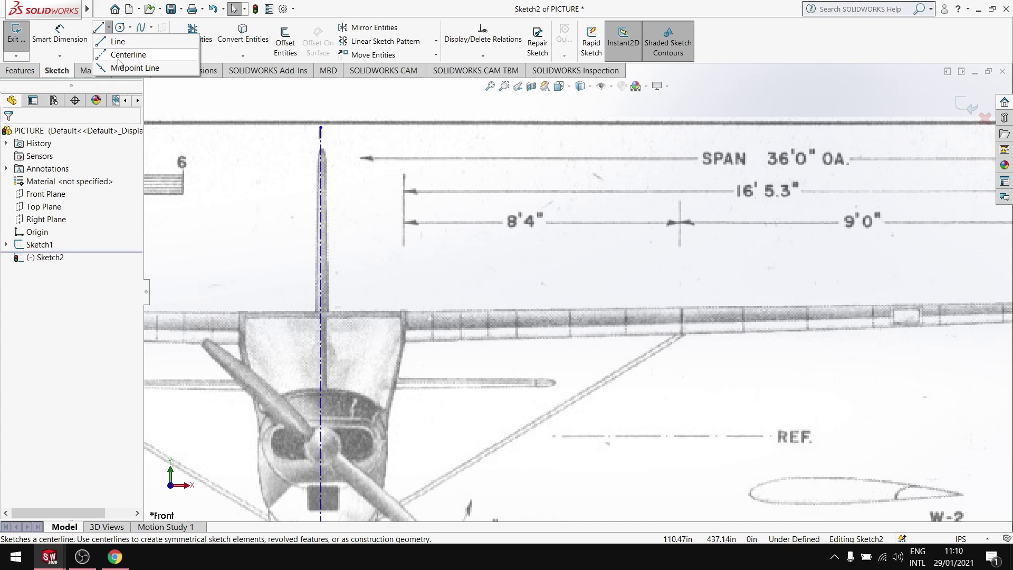
click(128, 55)
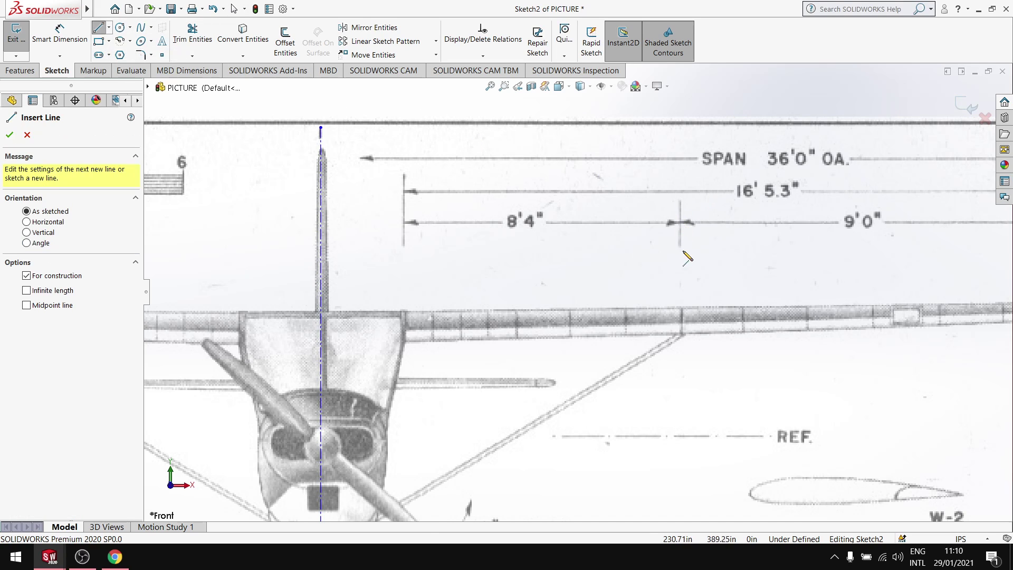
click(681, 334)
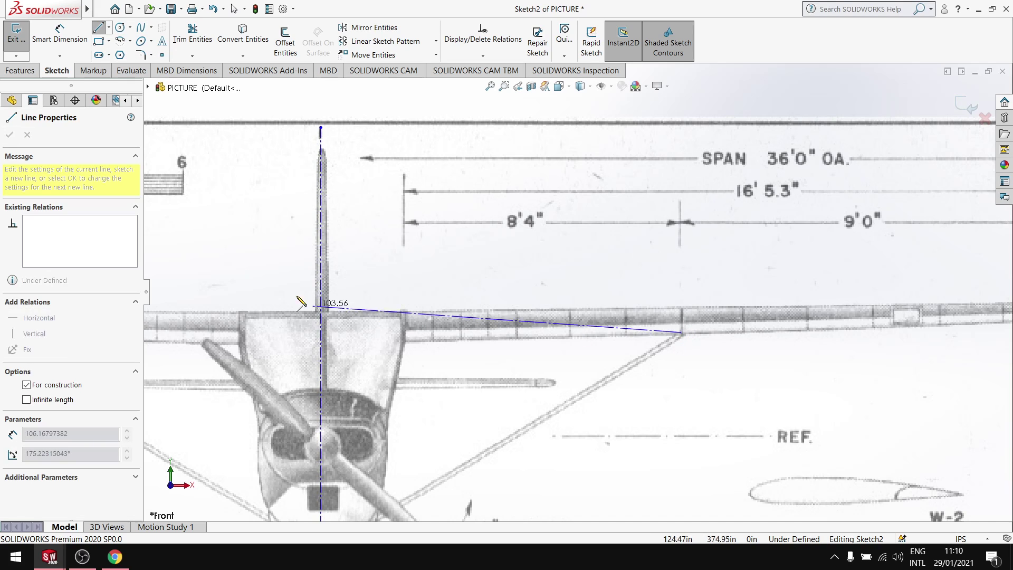
click(322, 335)
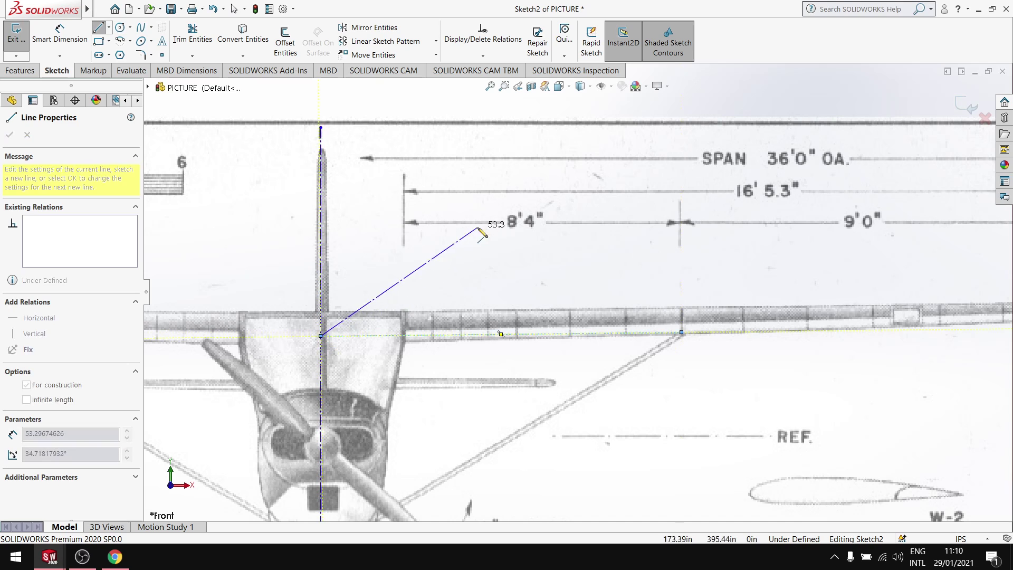
key(Escape)
Step: Move the wing centerline slightly upward so it runs inside the wing's thickness instead of along its lower edge
scroll(498, 293, up, 3)
scroll(498, 293, down, 5)
scroll(501, 291, down, 4)
scroll(503, 292, up, 3)
scroll(504, 293, down, 1)
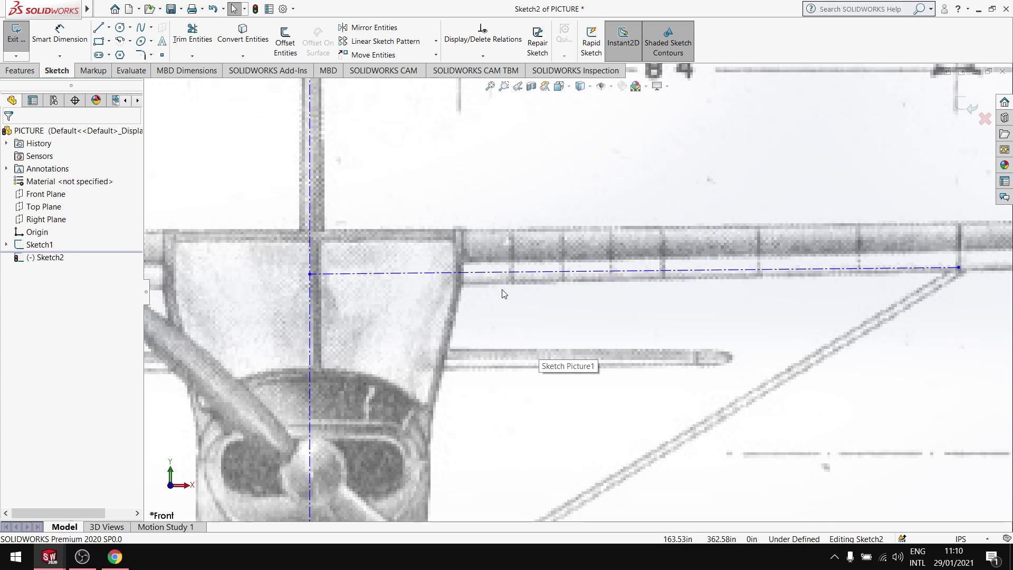
scroll(506, 293, up, 3)
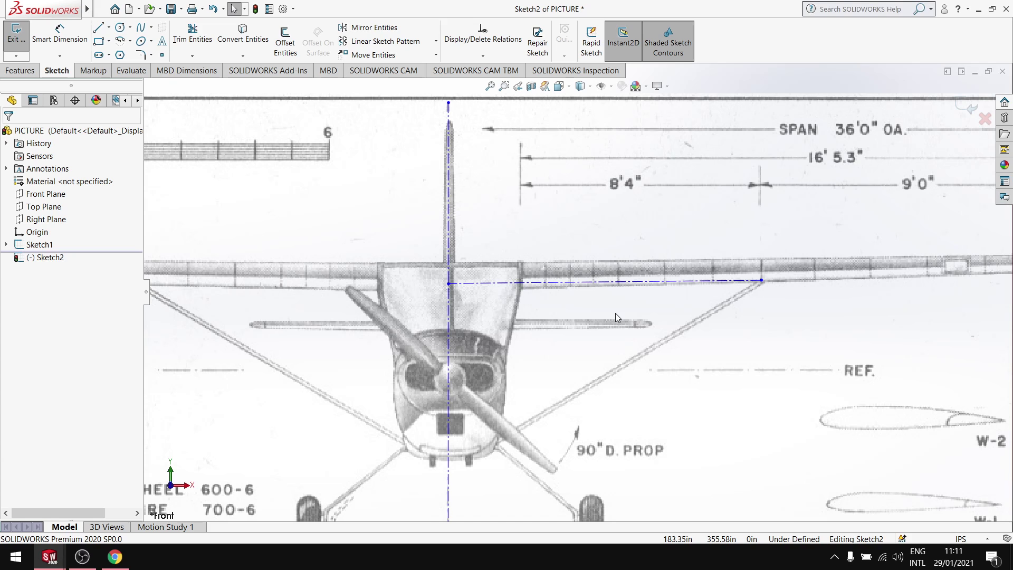
scroll(646, 305, down, 3)
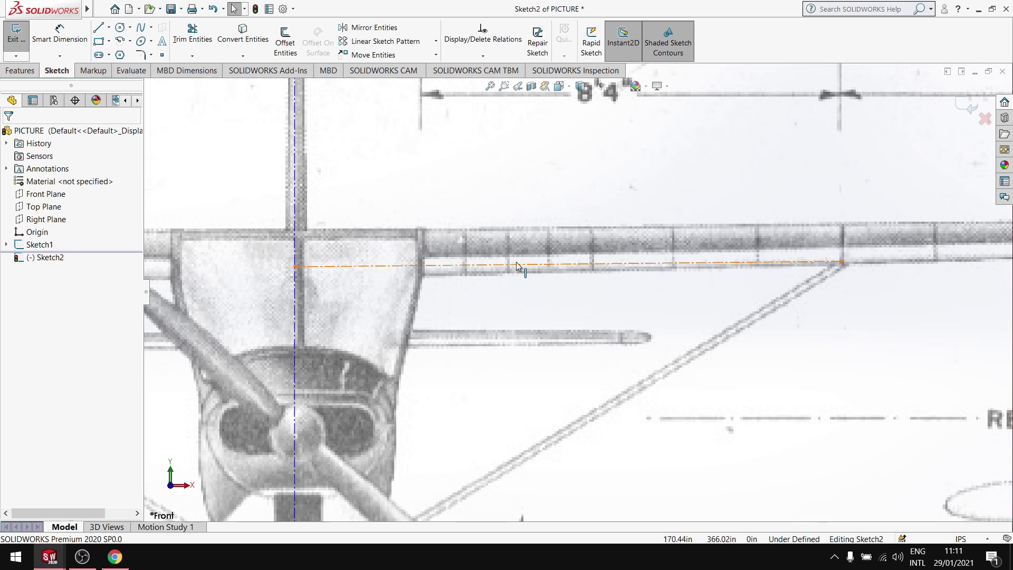
click(435, 266)
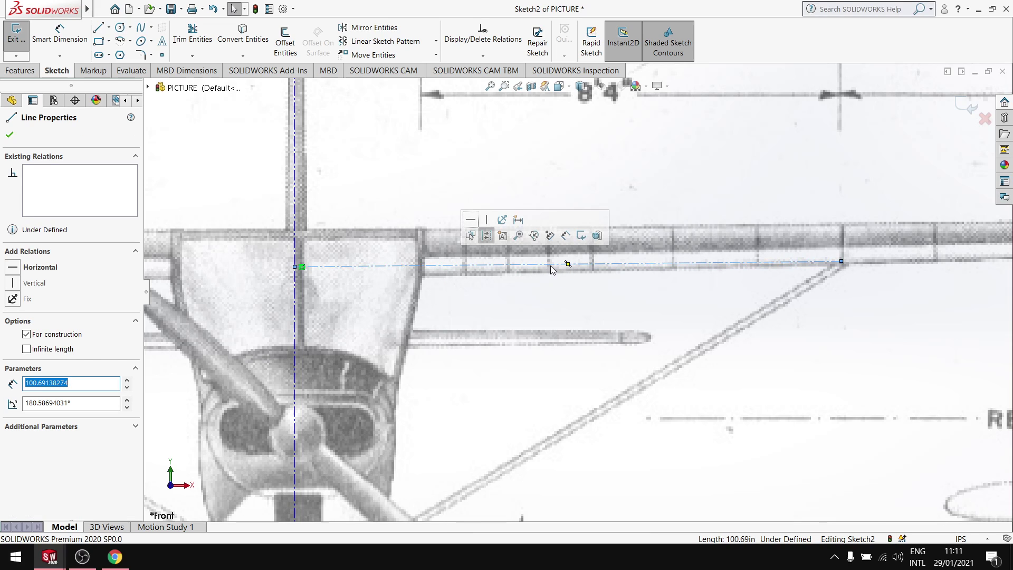
drag(571, 257, 574, 260)
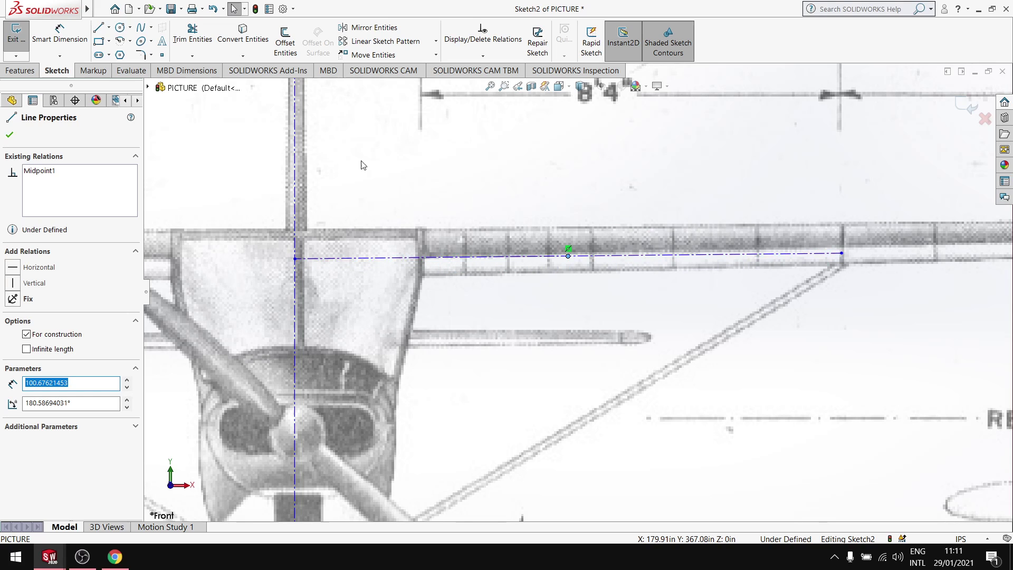
click(9, 134)
Step: Draw a second centerline from the strut station, just above the first line's outer end, to the first line at the wing root
click(108, 27)
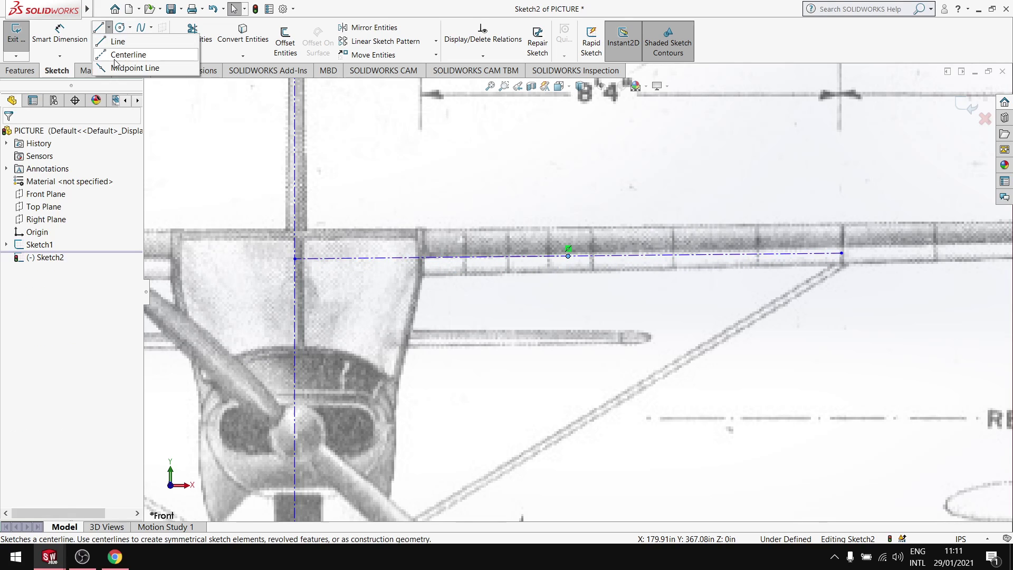
click(118, 51)
scroll(732, 330, down, 8)
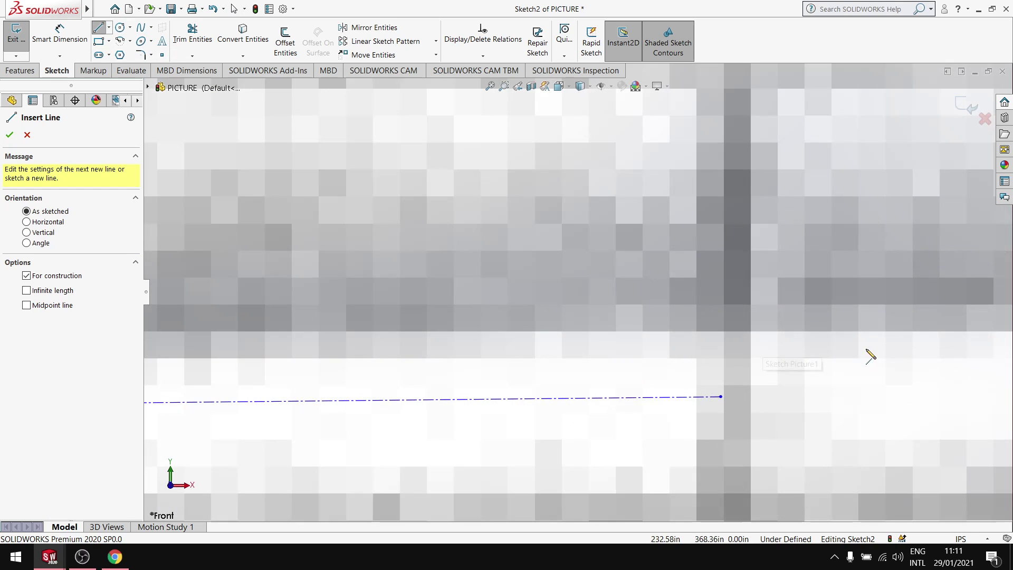
scroll(732, 331, up, 3)
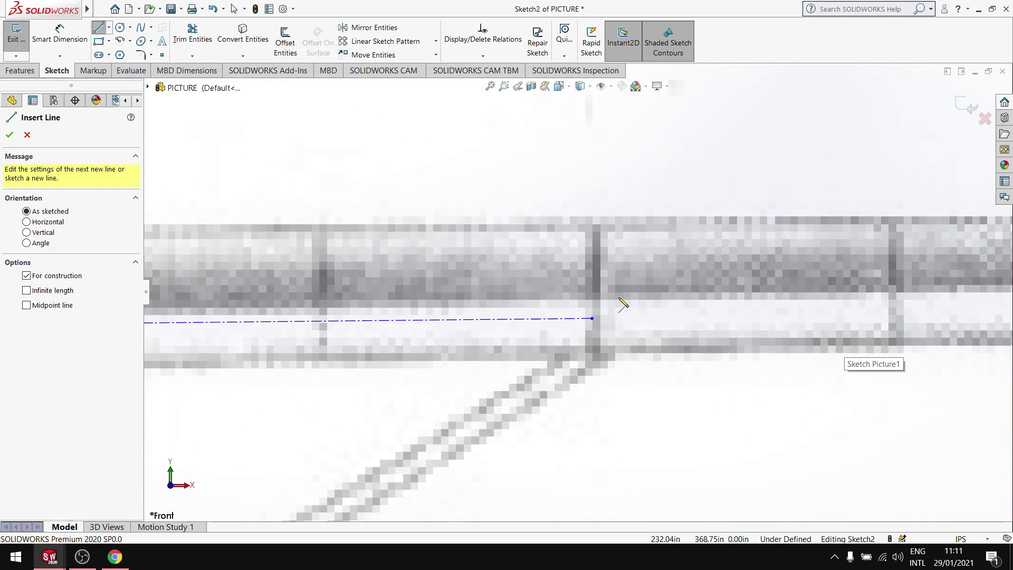
scroll(623, 302, down, 3)
click(529, 308)
scroll(528, 250, up, 5)
scroll(516, 253, down, 3)
scroll(395, 280, up, 5)
scroll(388, 290, down, 3)
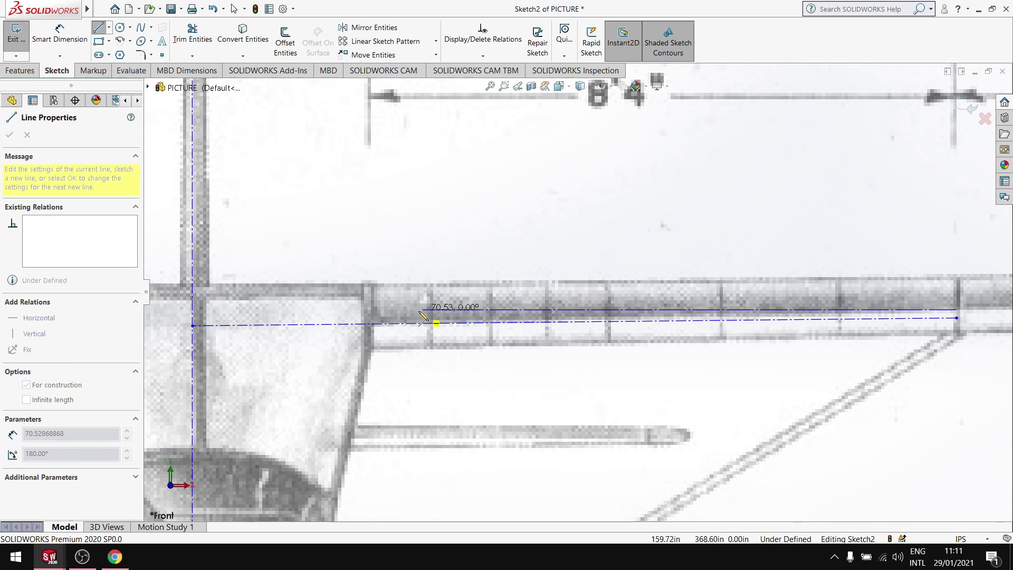
click(368, 323)
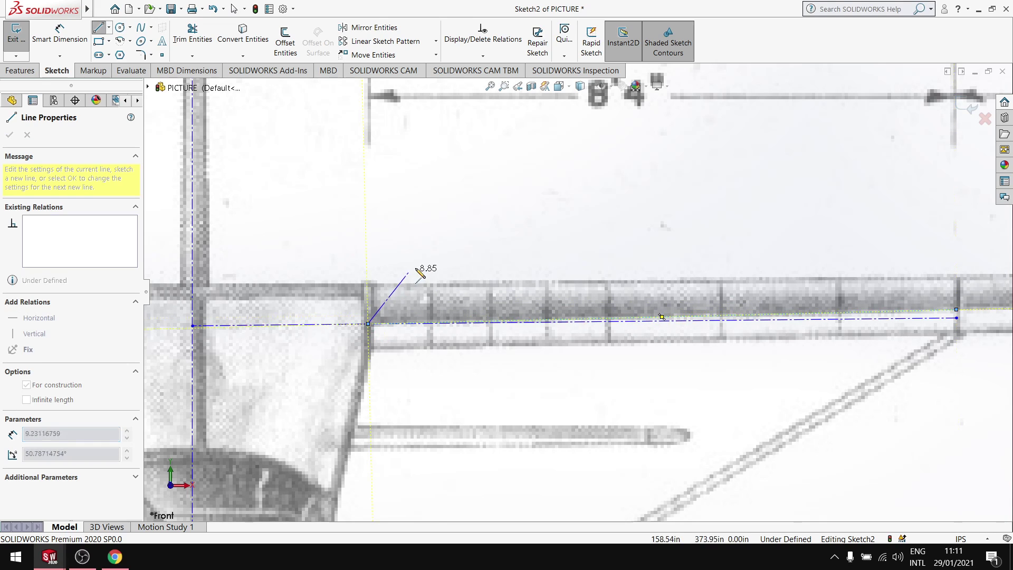
key(Escape)
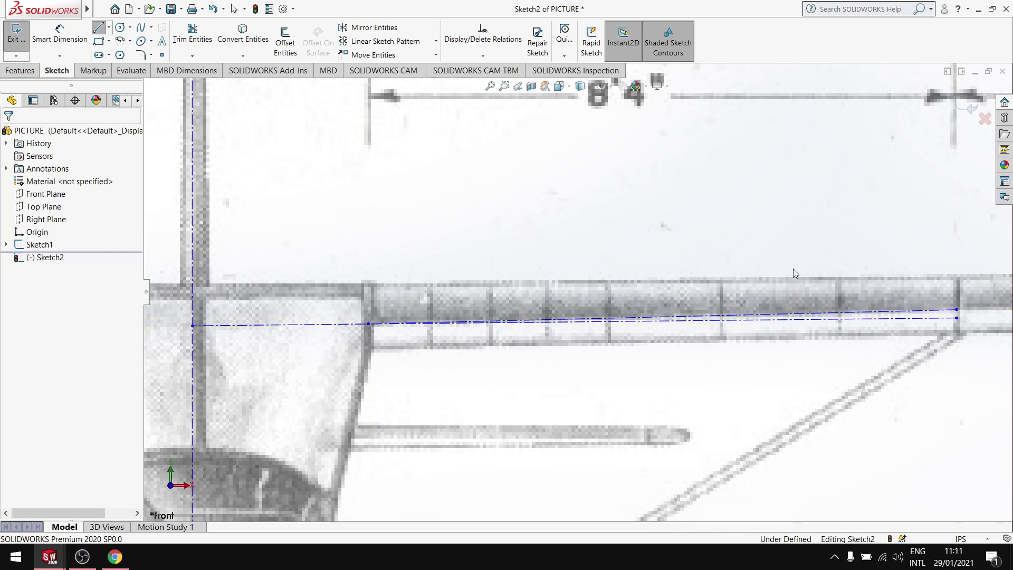
Step: Examine how the two wing centerlines diverge between the wing root and the strut station on the blueprint
scroll(834, 282, up, 3)
scroll(489, 344, down, 8)
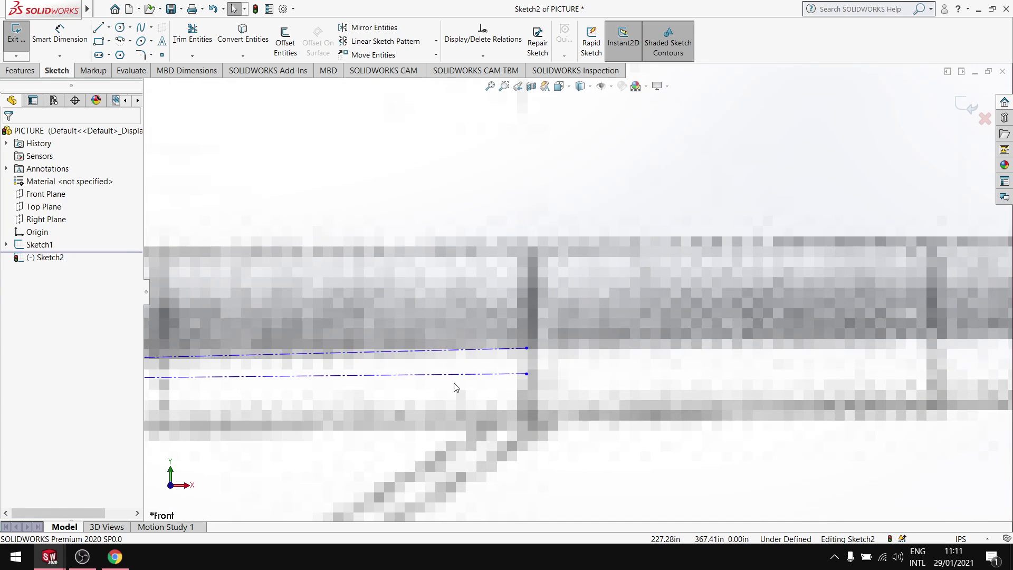
scroll(455, 370, up, 3)
scroll(539, 342, up, 3)
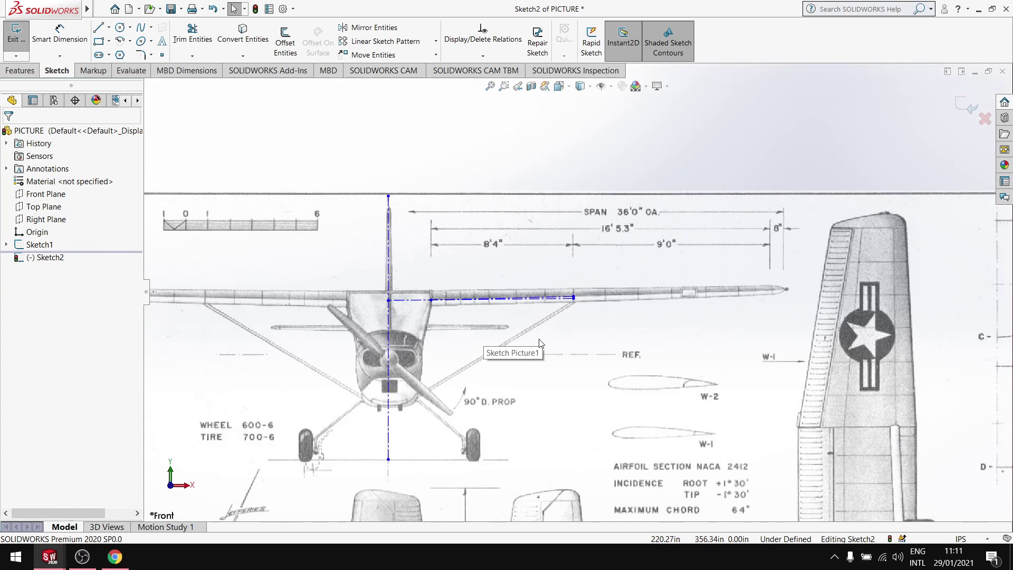
scroll(574, 310, down, 5)
scroll(477, 301, up, 4)
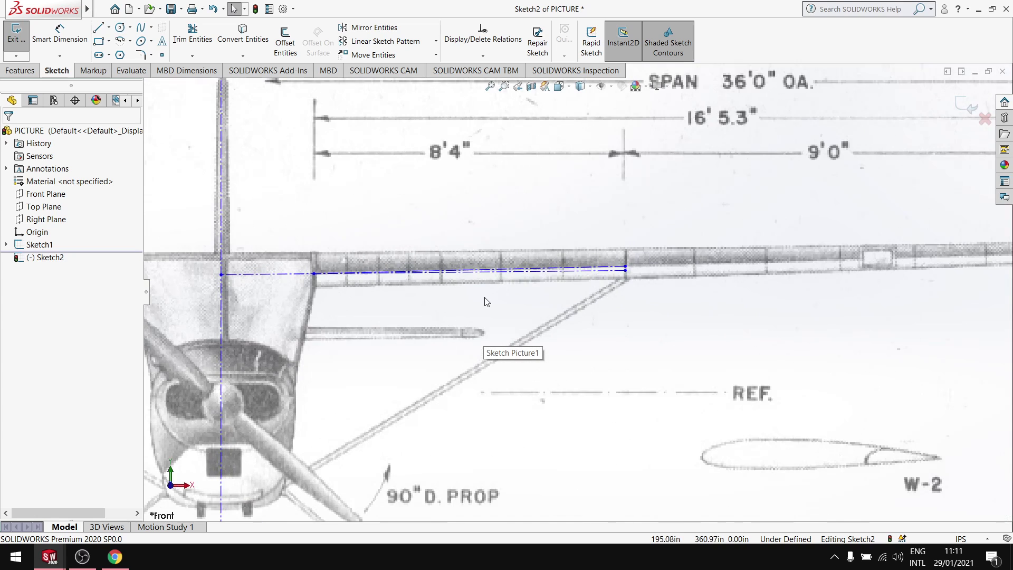
scroll(495, 299, down, 4)
scroll(397, 255, up, 3)
scroll(401, 261, down, 2)
scroll(430, 289, up, 3)
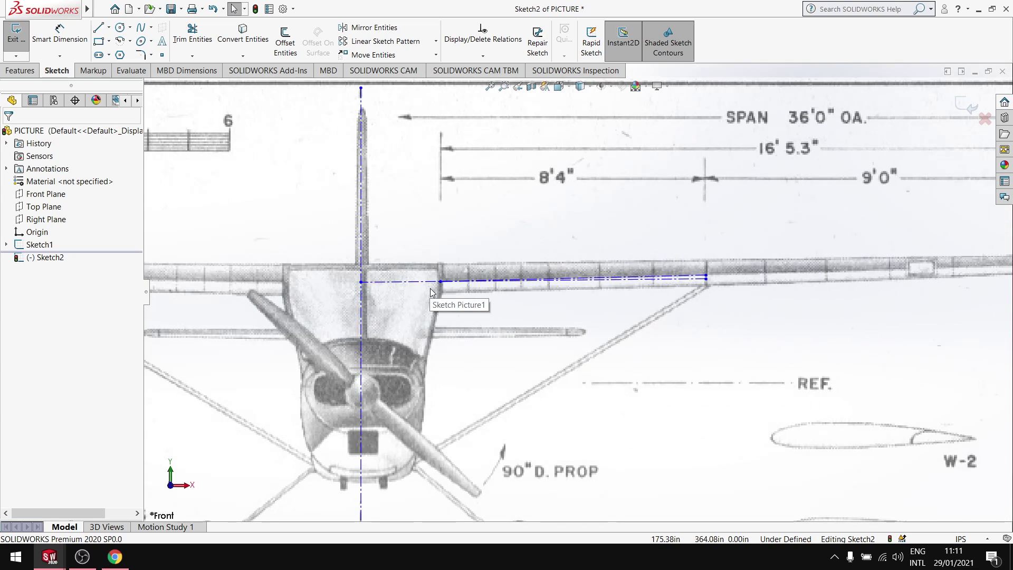
Step: Dimension the vertical distance between the outer endpoints of the two wing centerlines at the strut station
click(67, 49)
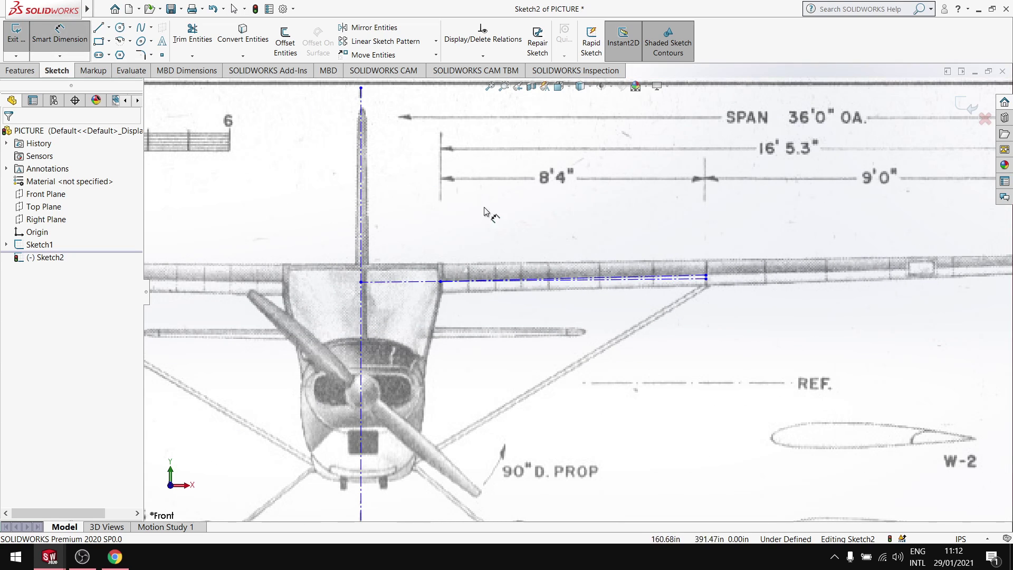
scroll(644, 264, down, 5)
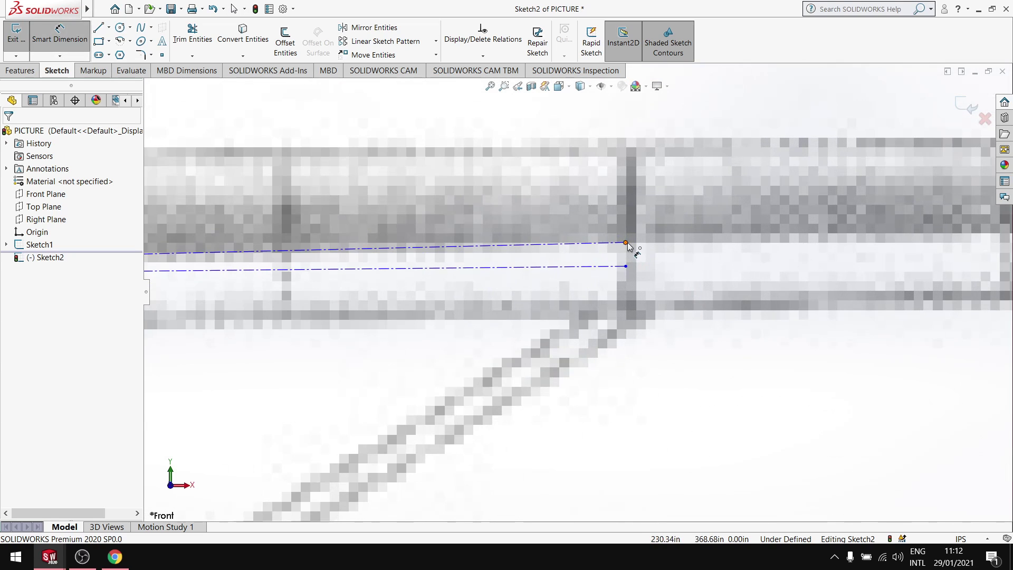
click(626, 266)
click(626, 242)
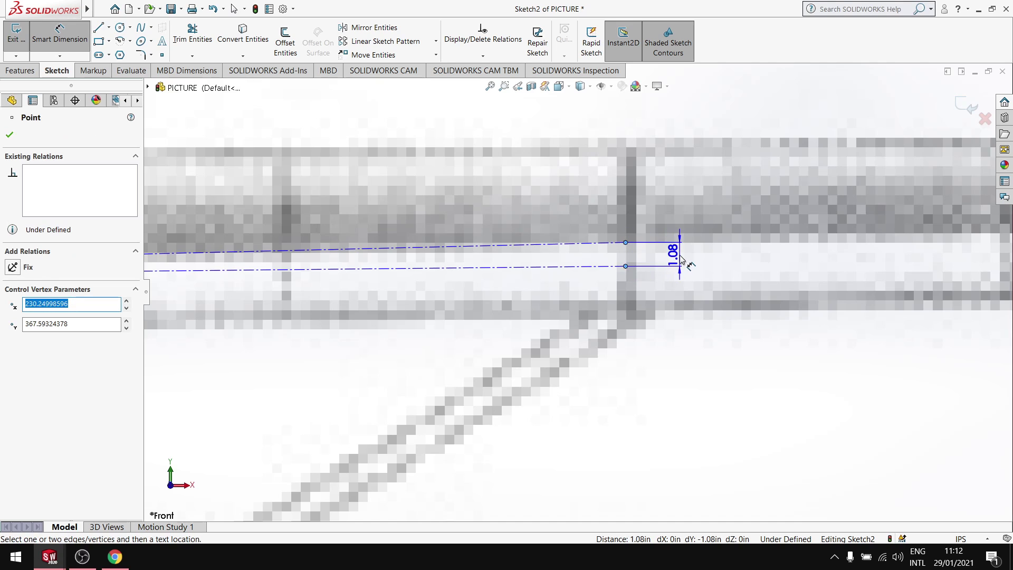
click(681, 263)
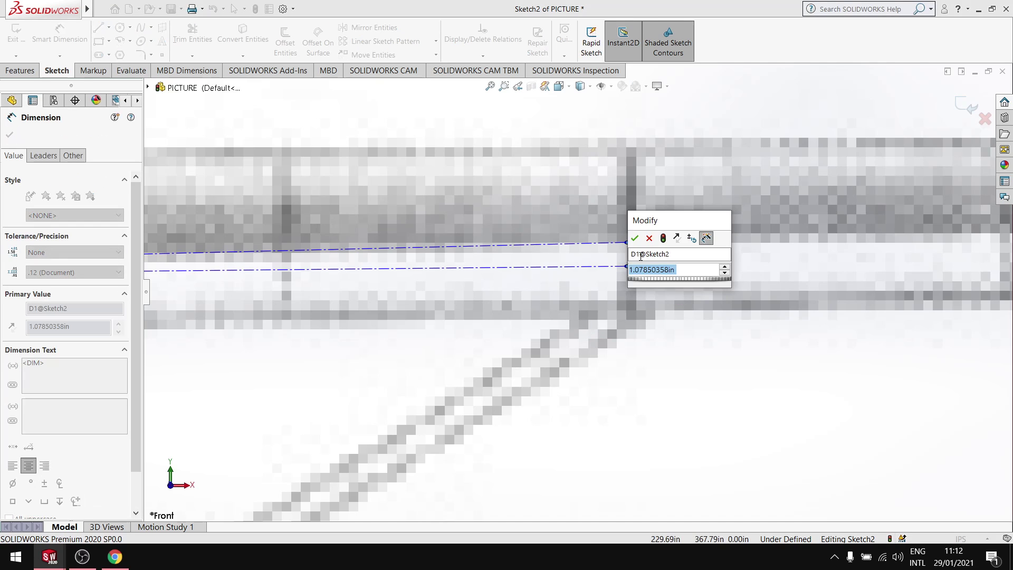
click(633, 236)
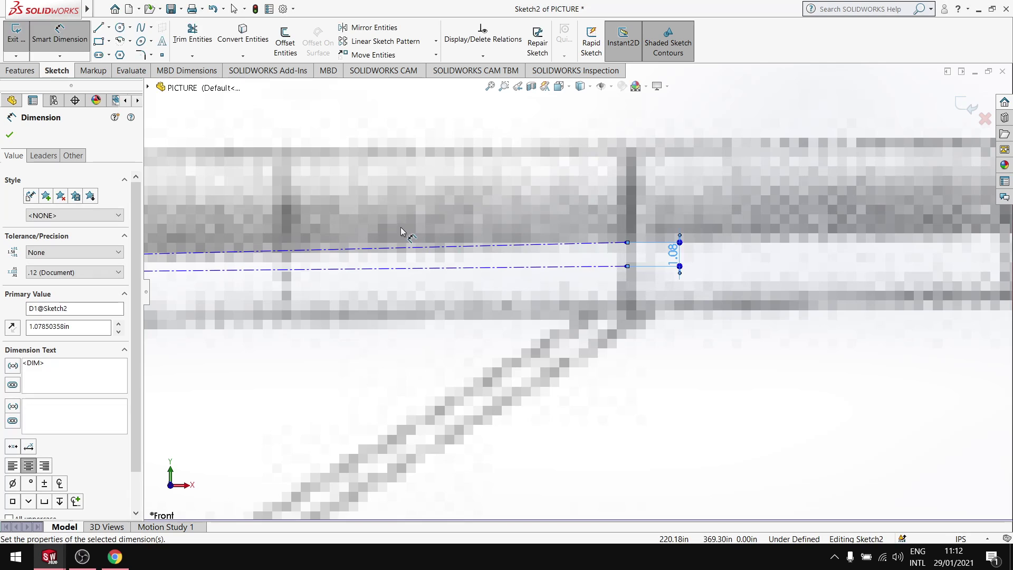
Step: Dimension the horizontal distance from the fuselage centerline to the wing root along the wing reference line
scroll(404, 226, up, 5)
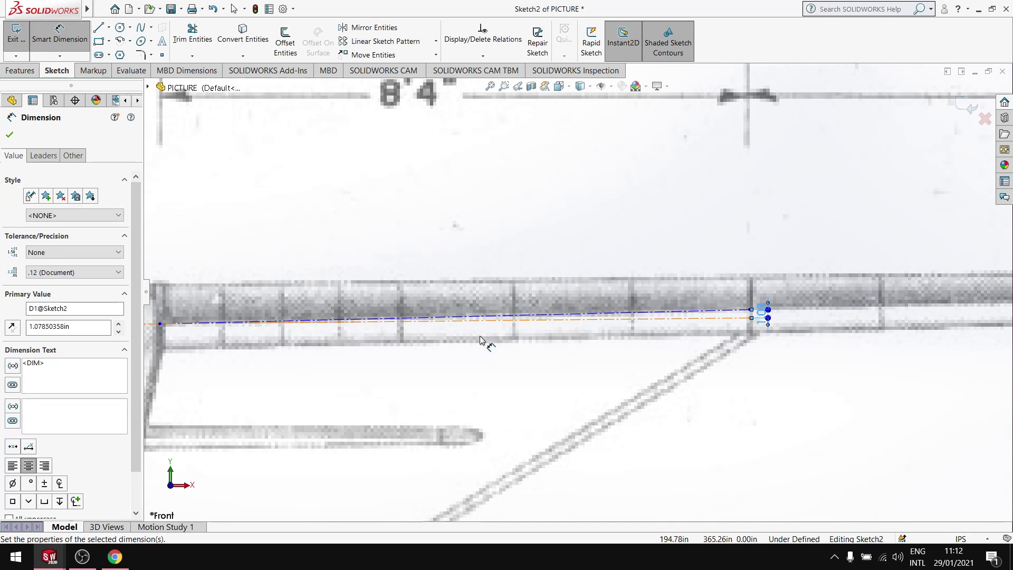
scroll(480, 338, up, 2)
scroll(489, 338, up, 4)
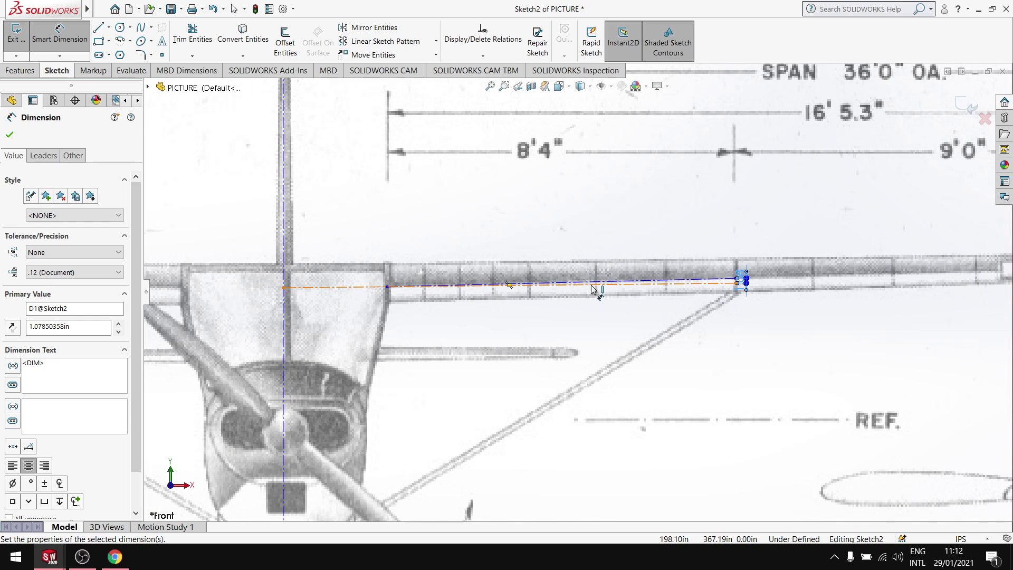
click(387, 287)
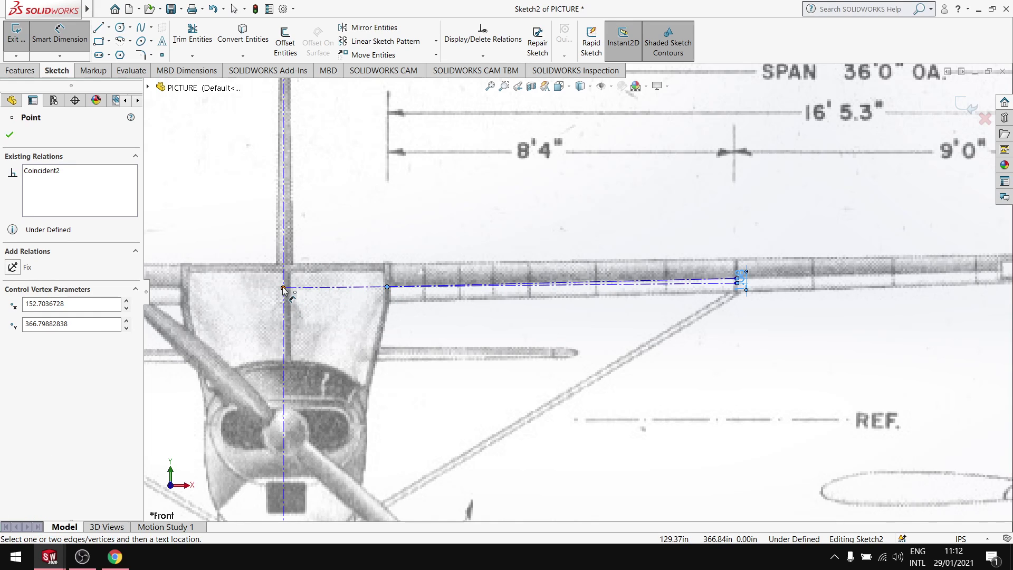
click(284, 288)
click(343, 226)
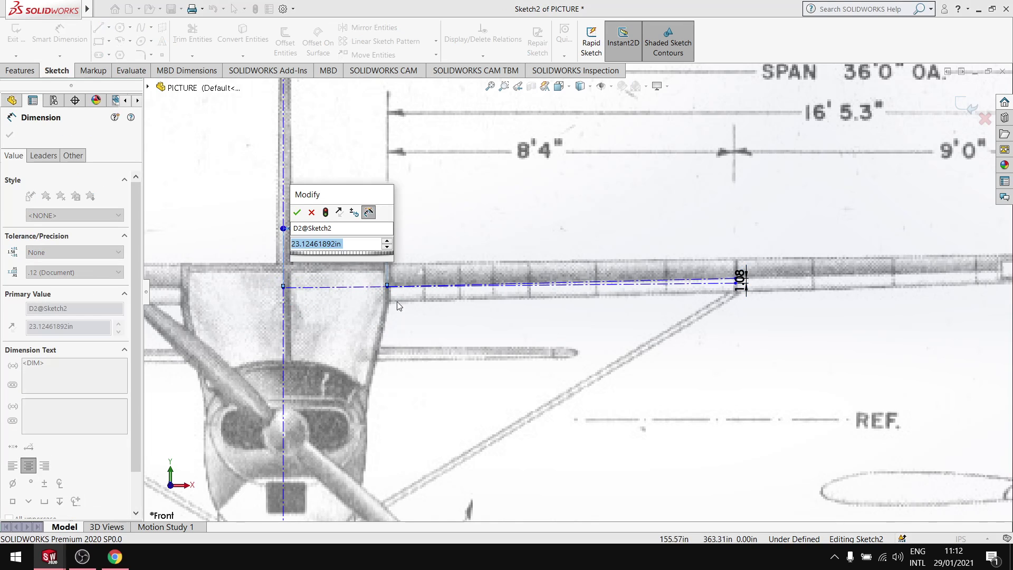
click(297, 212)
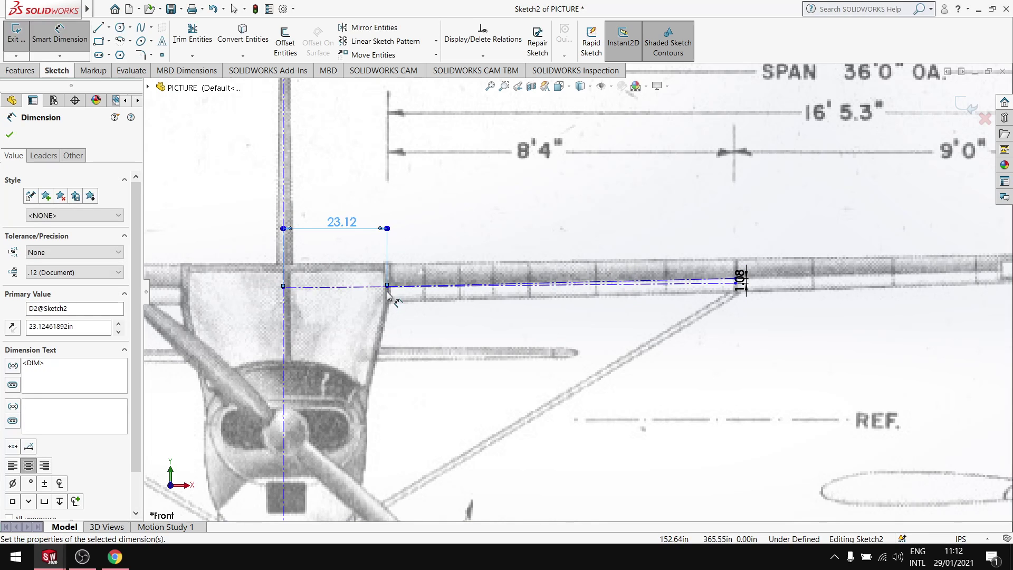
Step: Dimension the horizontal distance from the wing root to the wing centerline's endpoint at the strut station
click(387, 288)
click(737, 283)
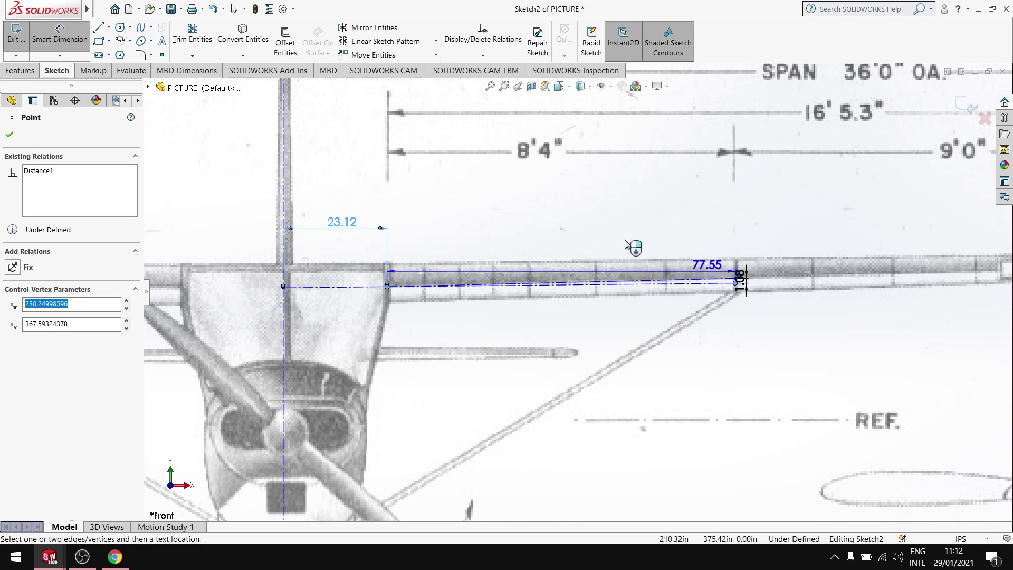
click(554, 225)
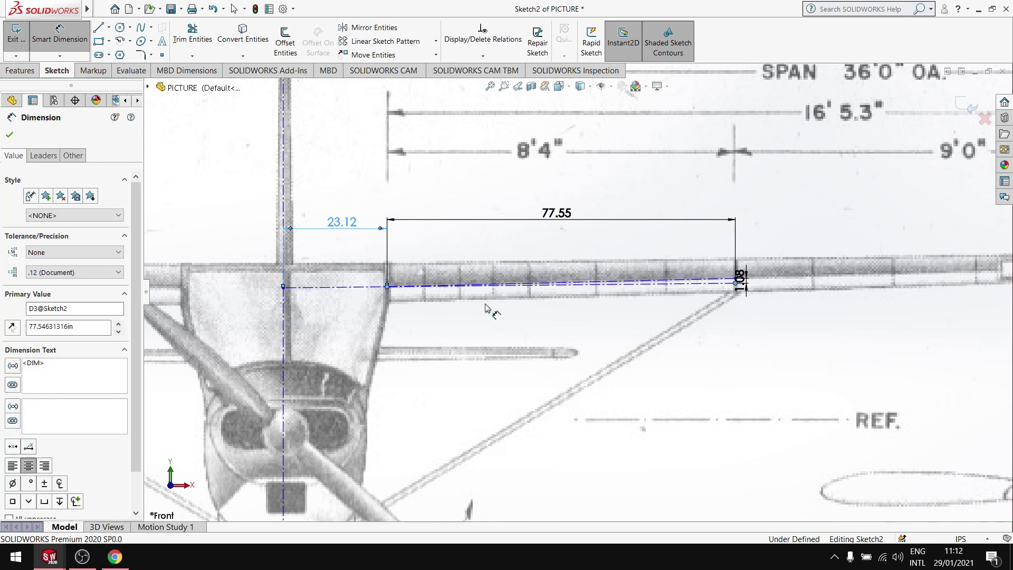
key(Return)
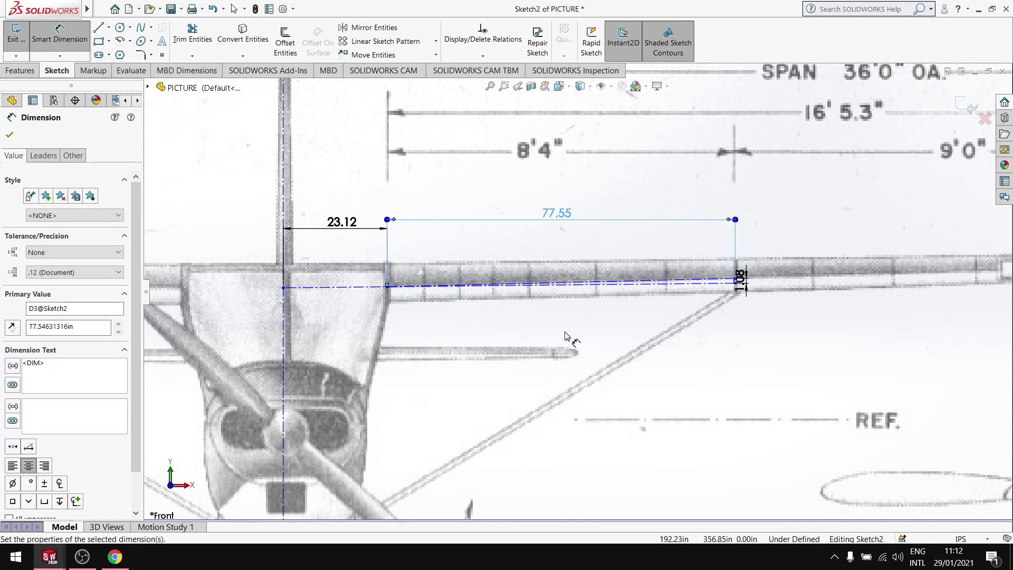
scroll(568, 341, up, 2)
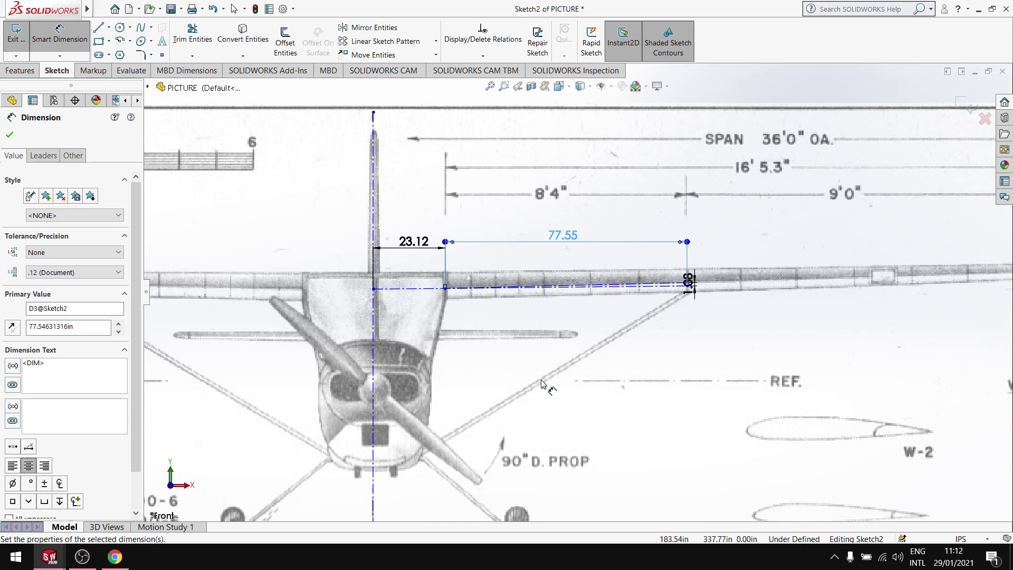
Step: In the airfoil part Part1, exit the open airfoil sketch and make the Front Plane visible
mouse_move(59, 563)
click(227, 486)
key(z)
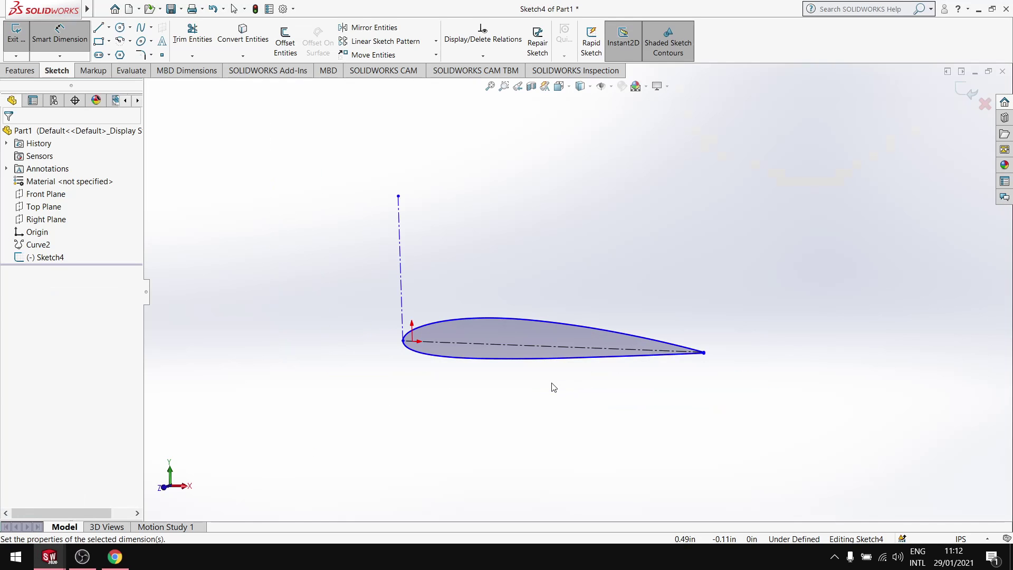
right_click(34, 205)
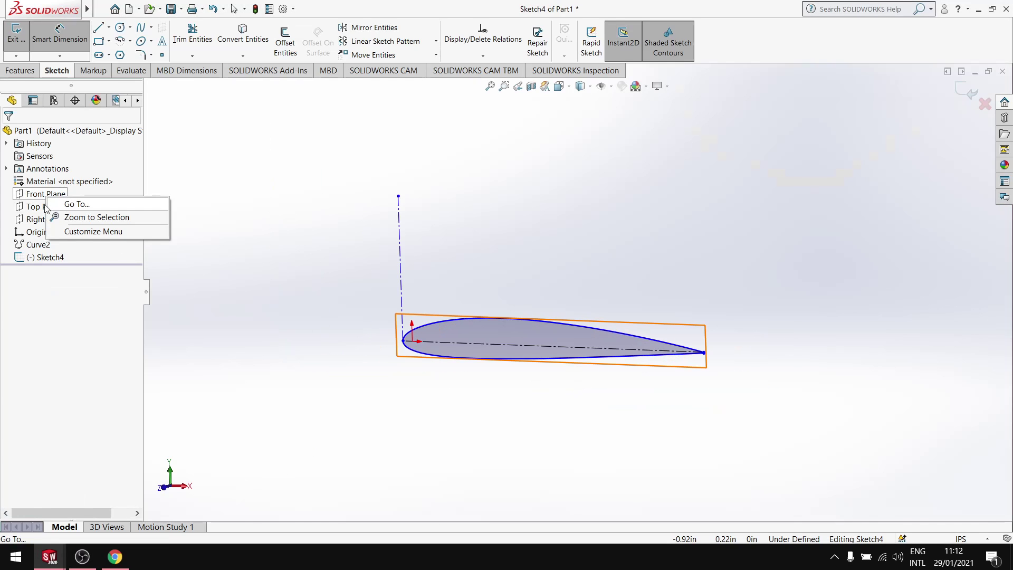
right_click(26, 223)
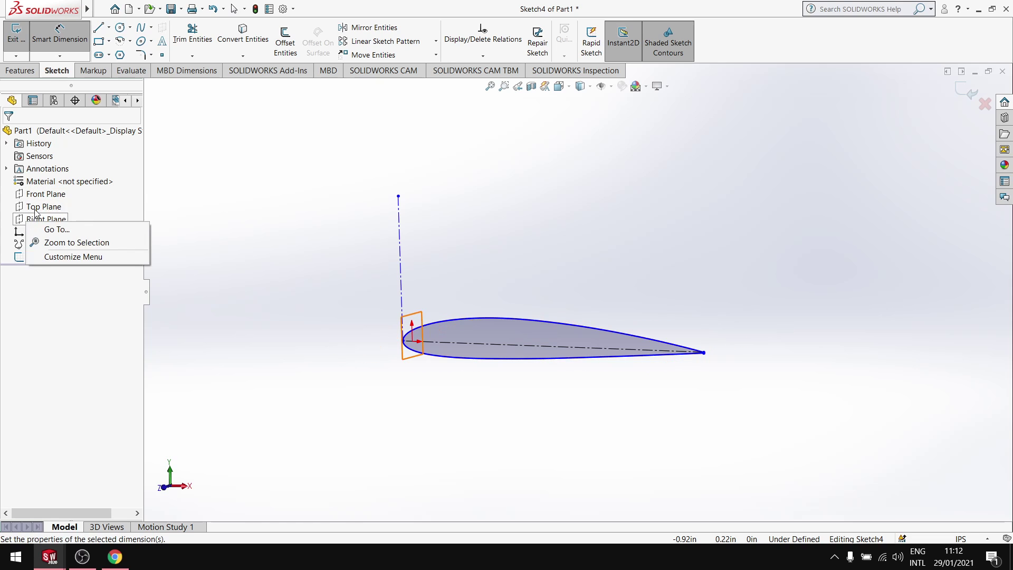
right_click(46, 195)
key(Escape)
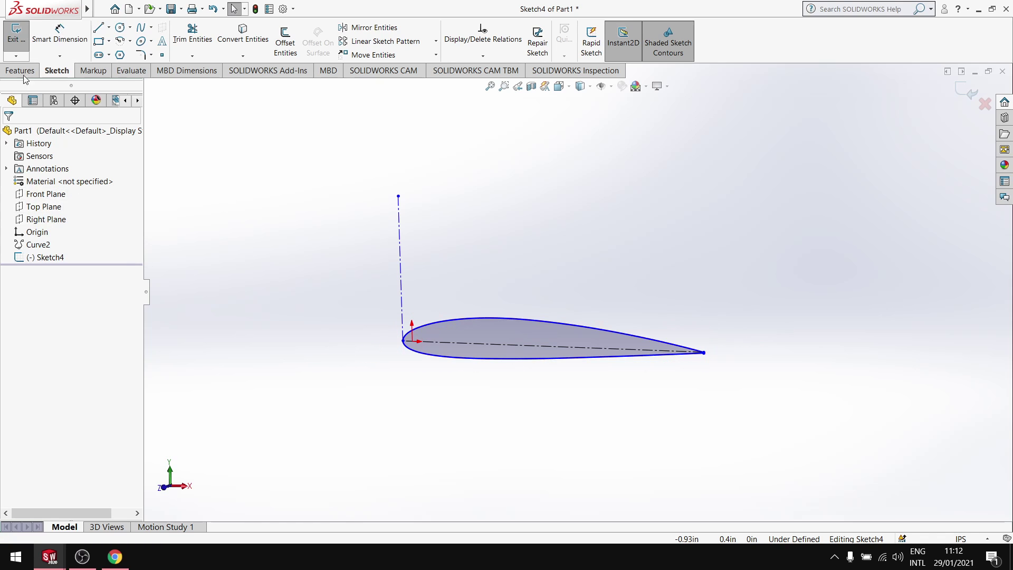
click(16, 33)
right_click(56, 196)
click(582, 260)
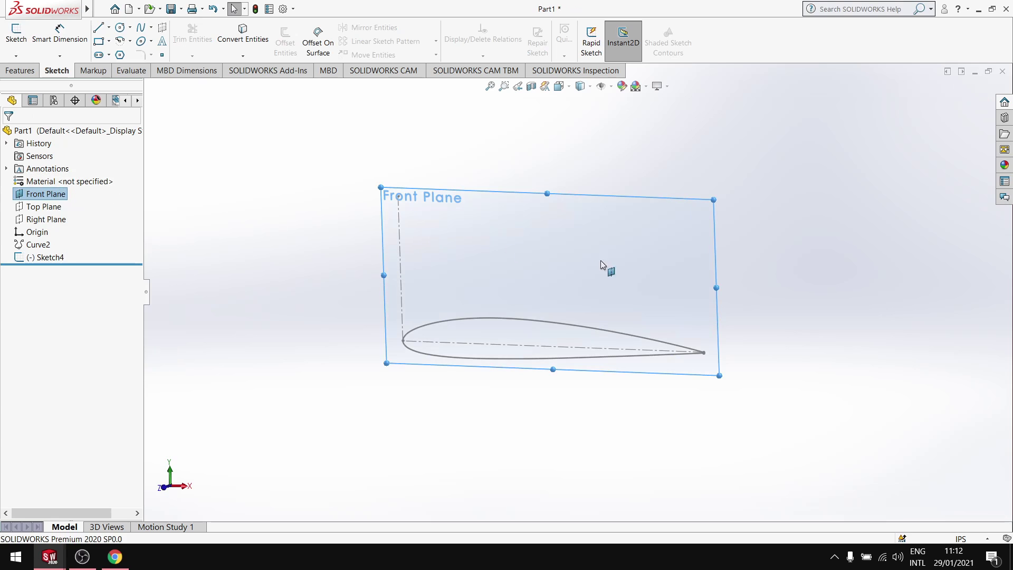
Step: Try to set up a reference plane offset 0.10 in from the Front Plane, with the offset direction flipped
middle_drag(790, 248, 755, 247)
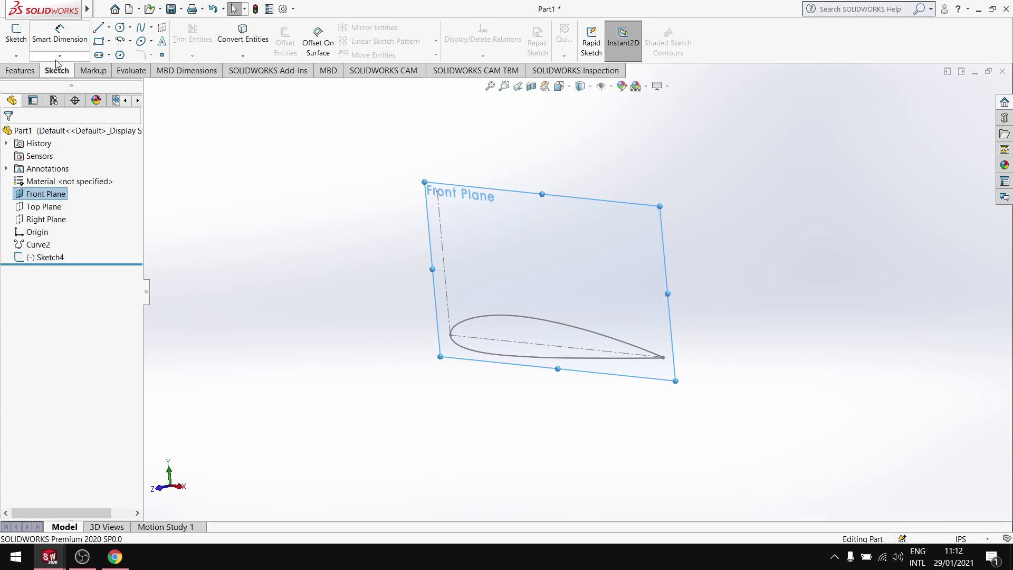
click(21, 70)
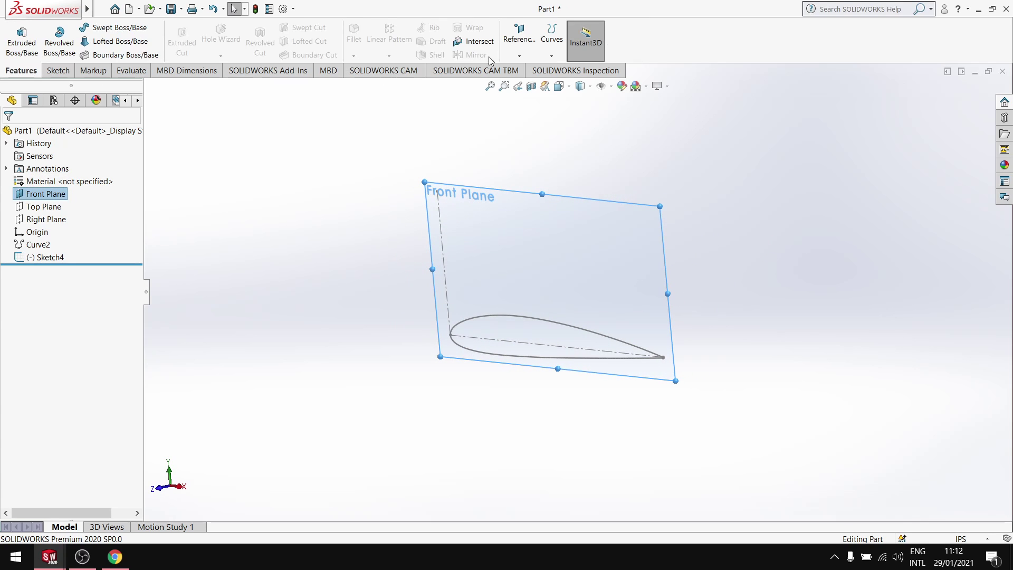
click(518, 57)
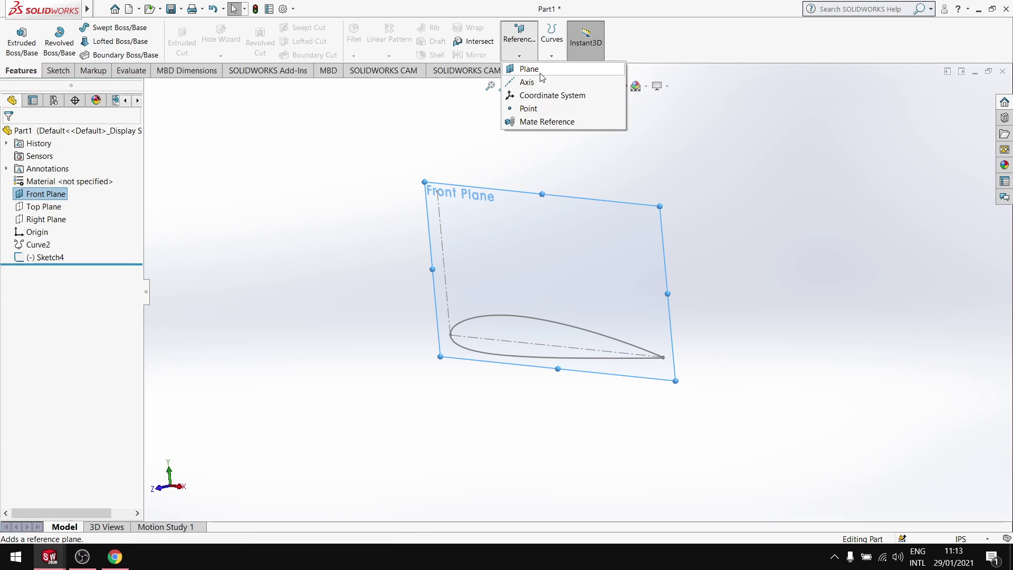
click(533, 69)
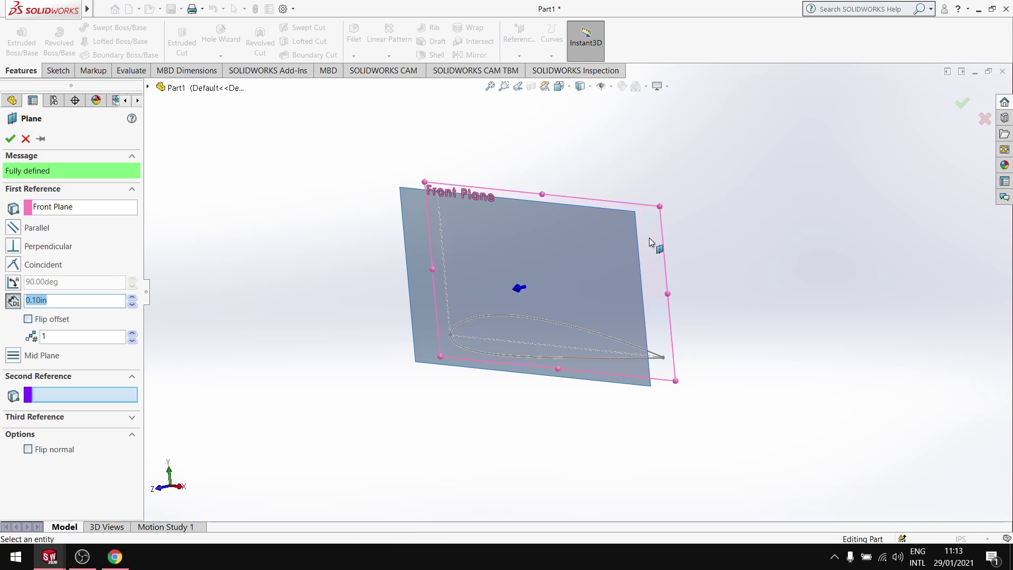
scroll(681, 248, up, 2)
middle_drag(721, 264, 678, 271)
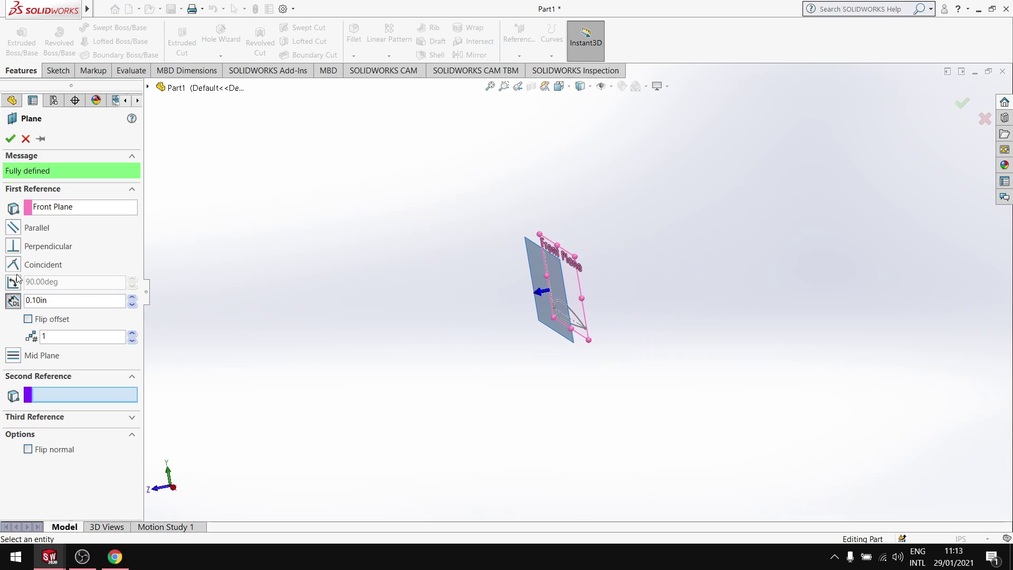
click(29, 319)
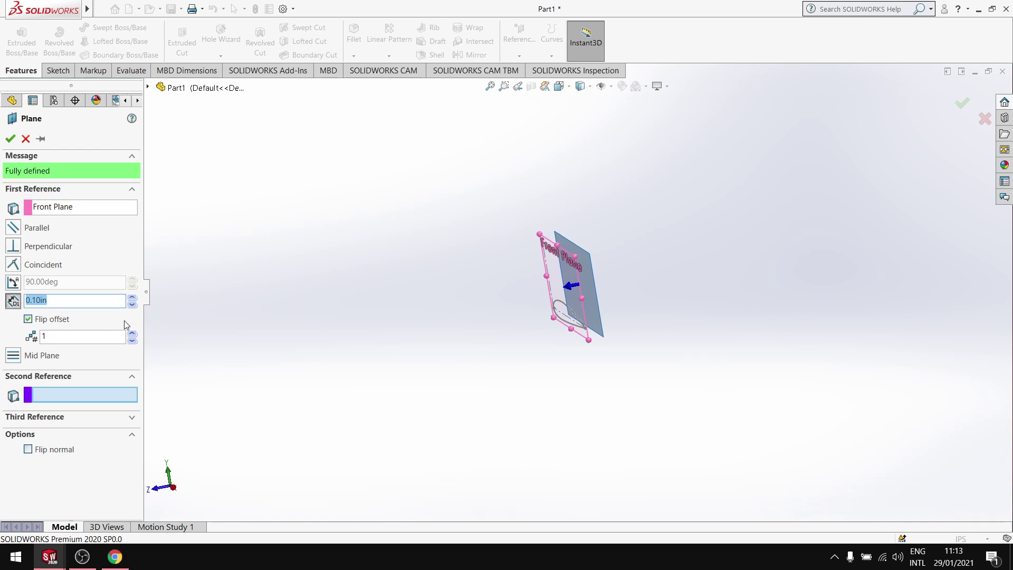
scroll(676, 307, down, 3)
mouse_move(682, 309)
middle_down()
mouse_move(671, 314)
mouse_move(682, 314)
middle_up()
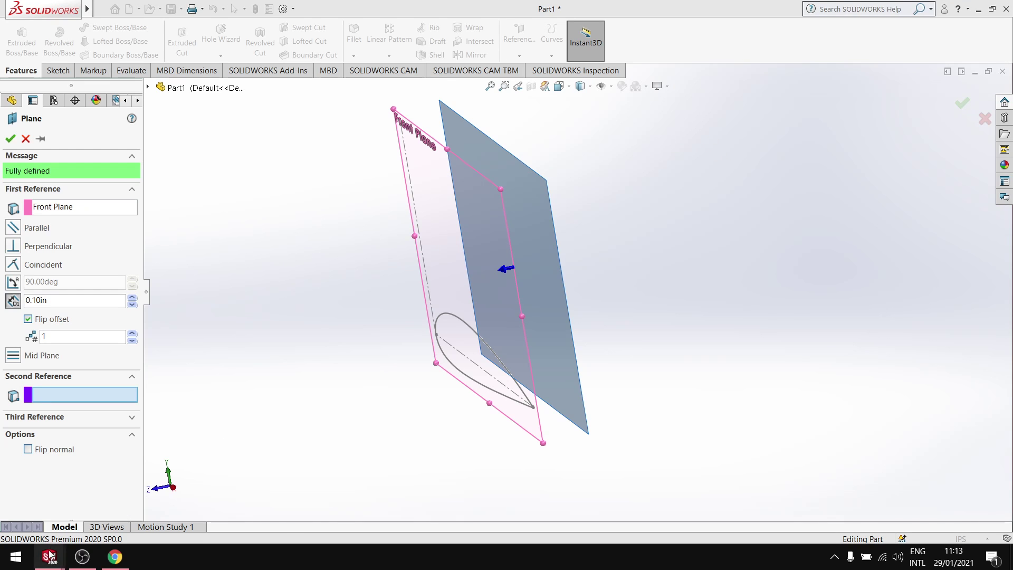
Step: Try to bring up the PICTURE blueprint sketch for its wing dimensions while the plane definition is still open
mouse_move(49, 557)
mouse_move(120, 504)
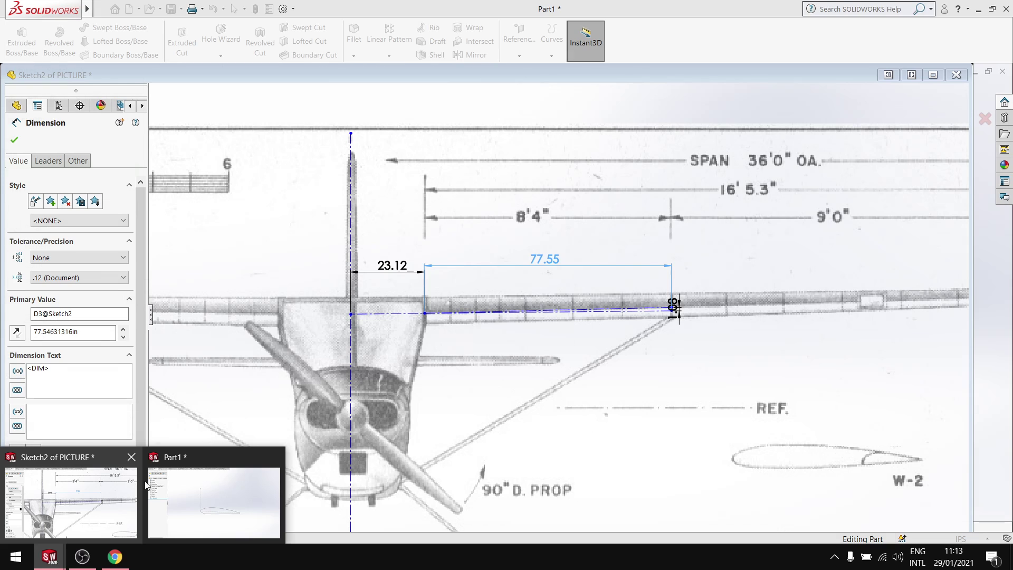
click(214, 499)
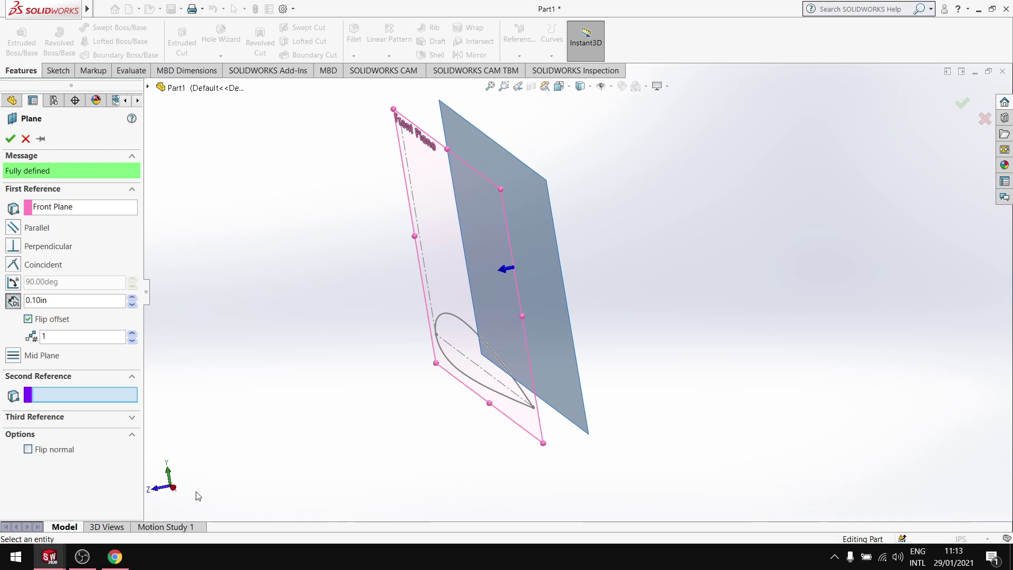
click(979, 9)
right_click(474, 180)
click(524, 221)
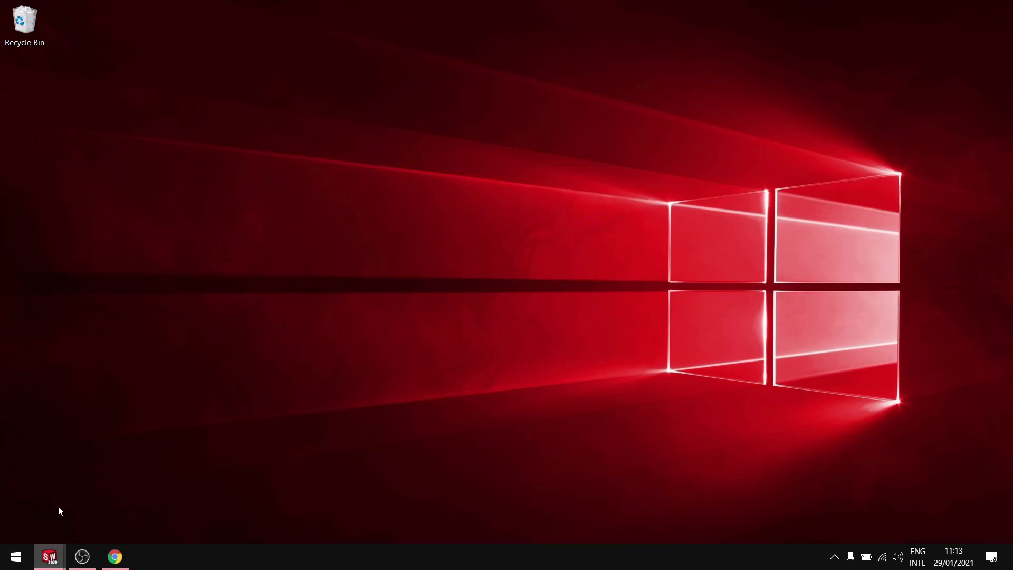
right_click(83, 507)
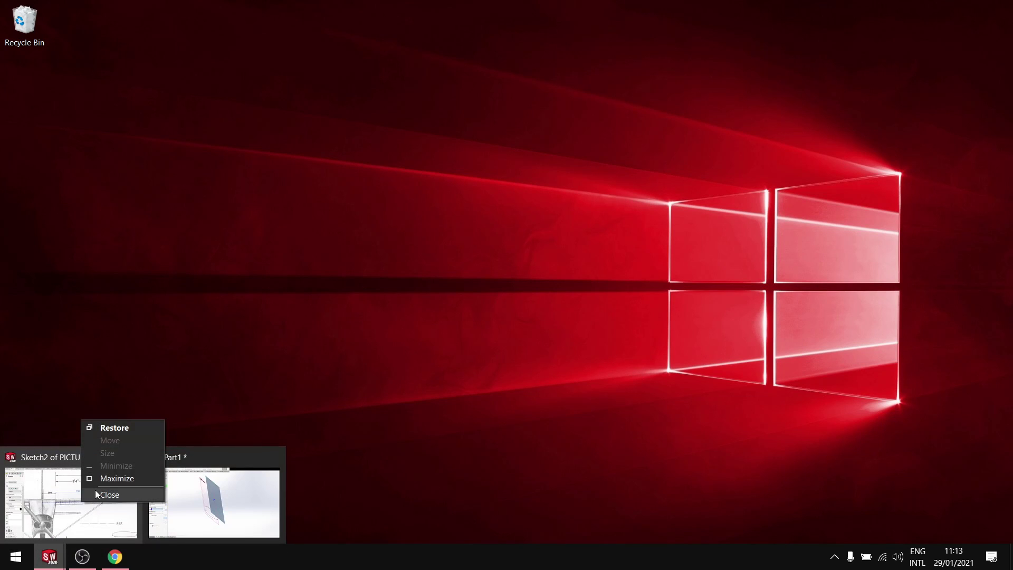
click(119, 431)
right_click(52, 551)
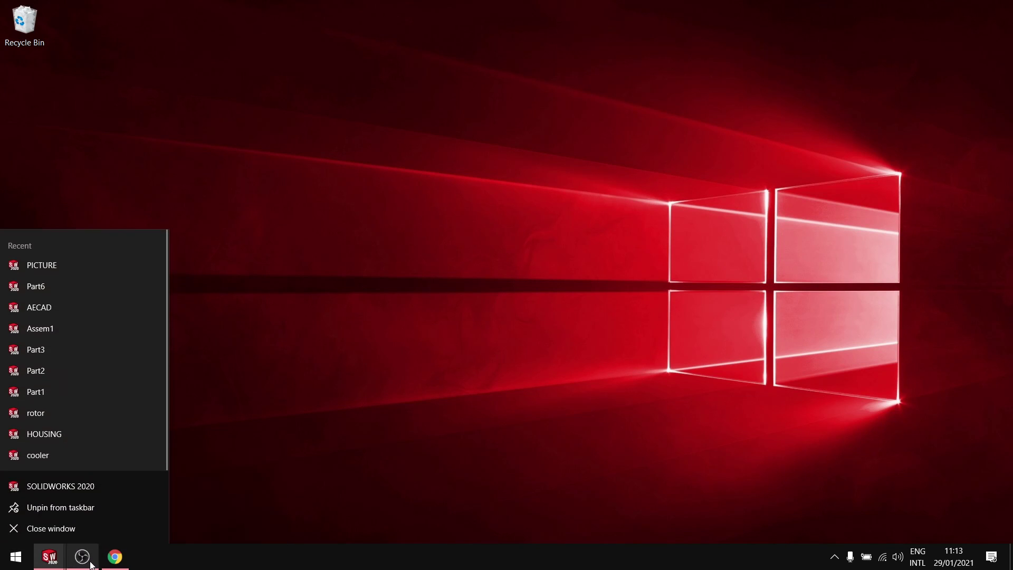
key(alt+Tab)
key(alt+Tab)
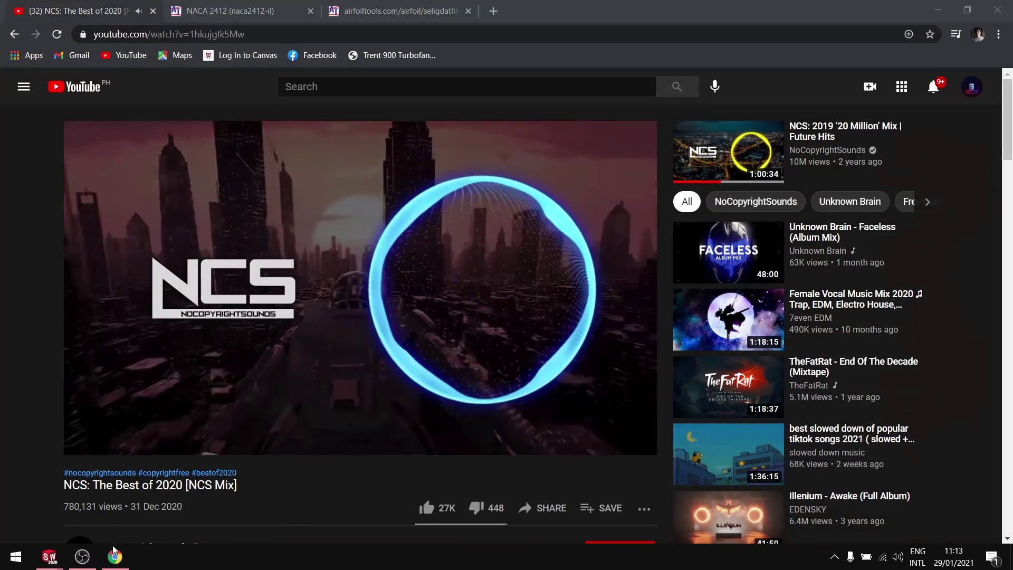
key(alt+Tab)
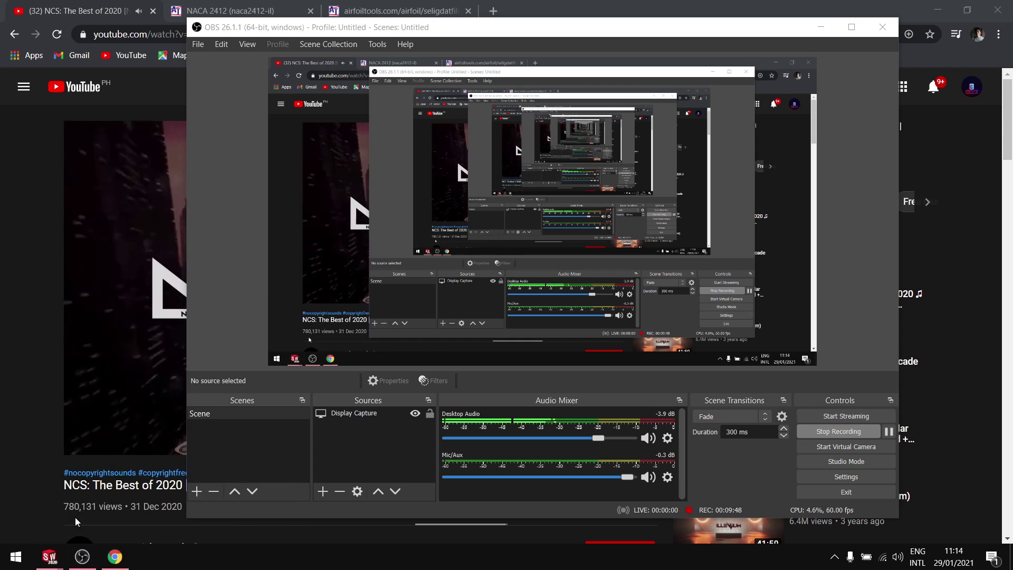
mouse_move(49, 557)
right_click(78, 512)
click(112, 443)
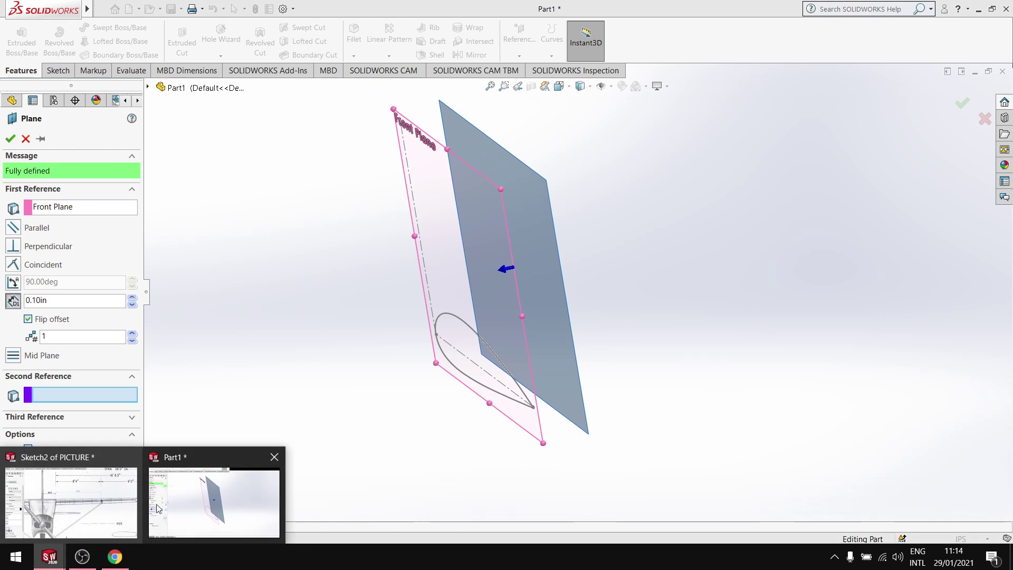
mouse_move(47, 562)
mouse_move(81, 508)
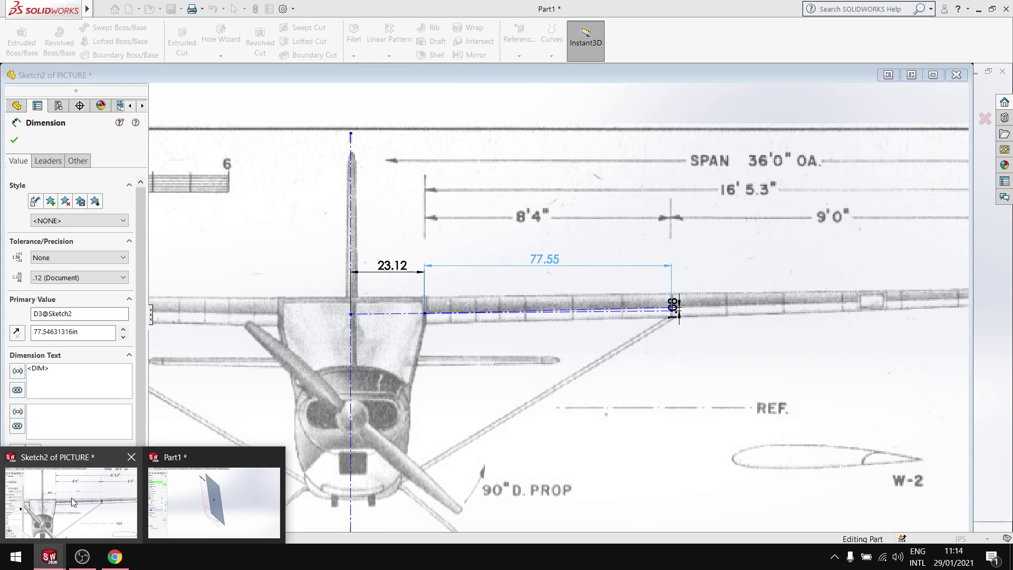
click(74, 506)
right_click(74, 507)
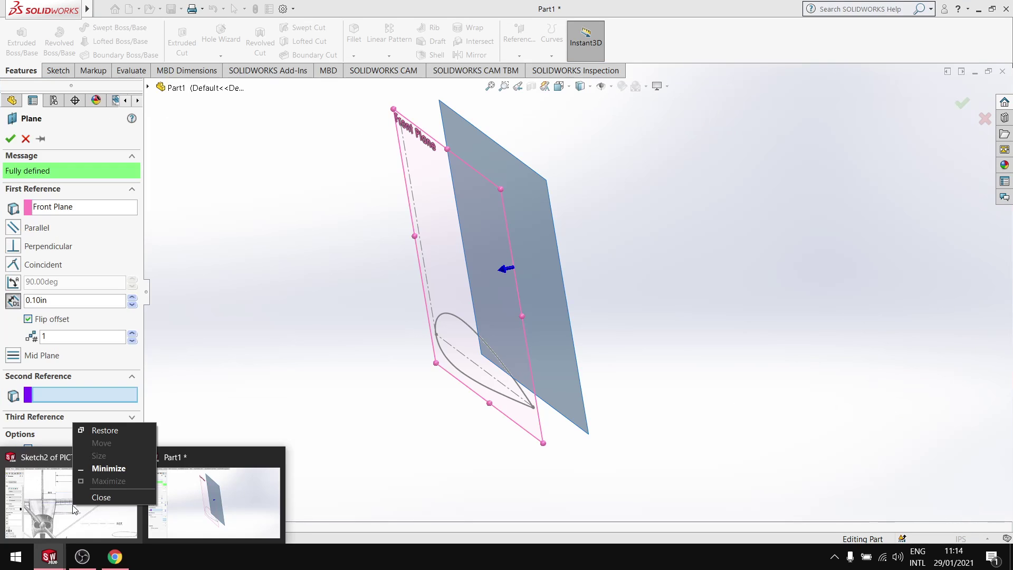
click(299, 383)
click(82, 557)
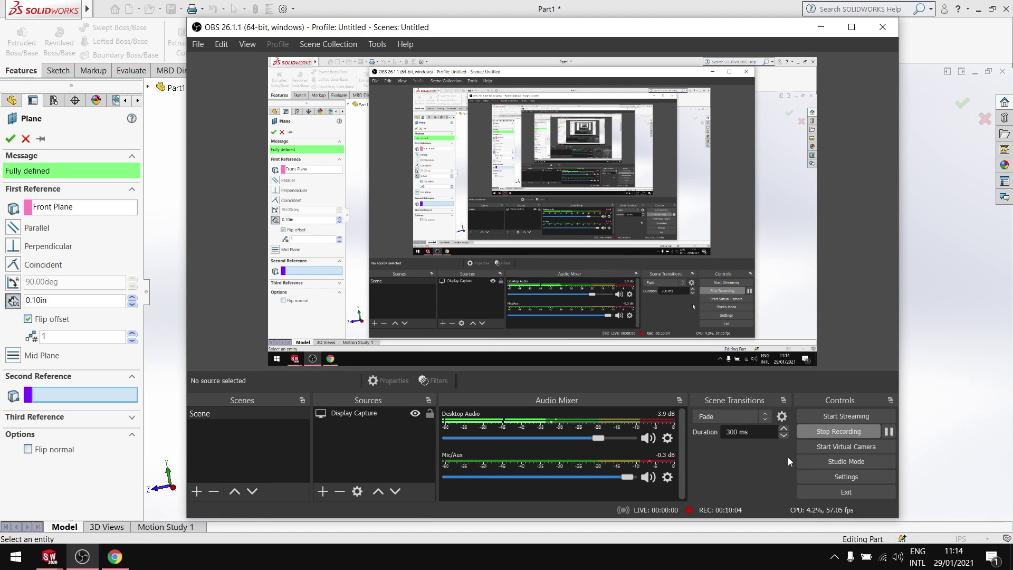
click(889, 432)
click(889, 432)
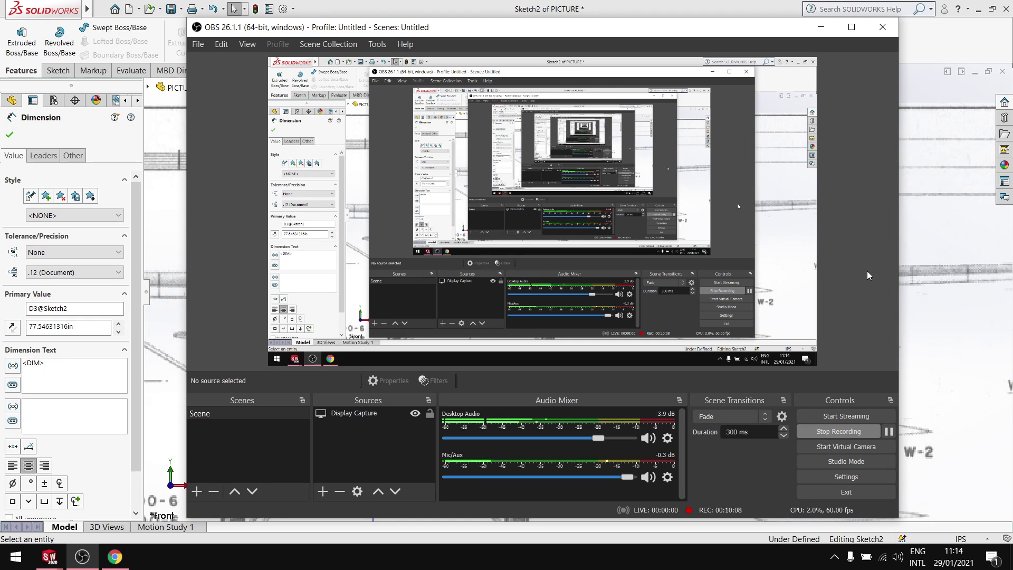
click(821, 31)
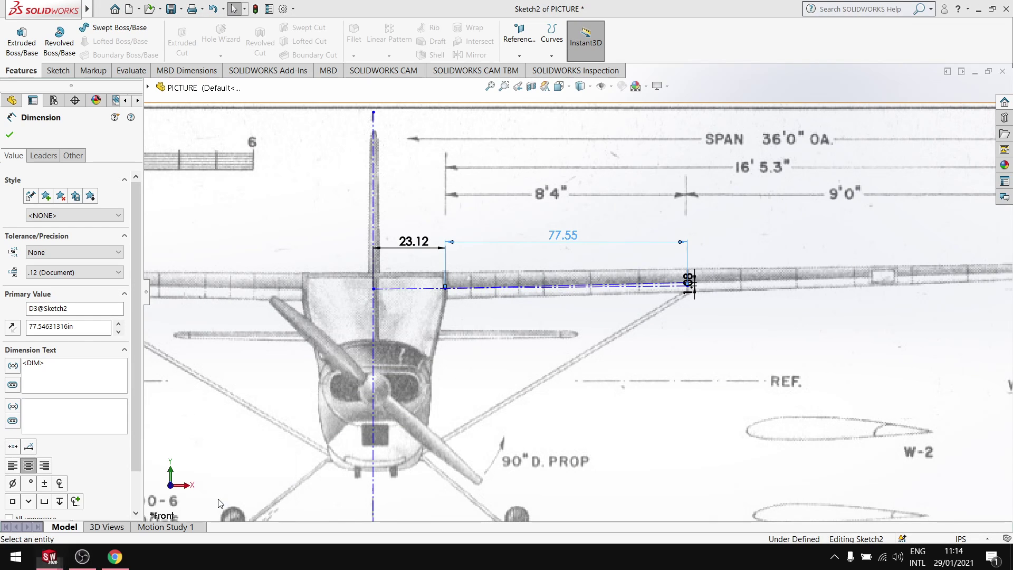
Step: Bring up the PICTURE blueprint sketch and examine the wing line's points at the fuselage centerline and the strut station
key(ctrl+Tab)
mouse_move(49, 557)
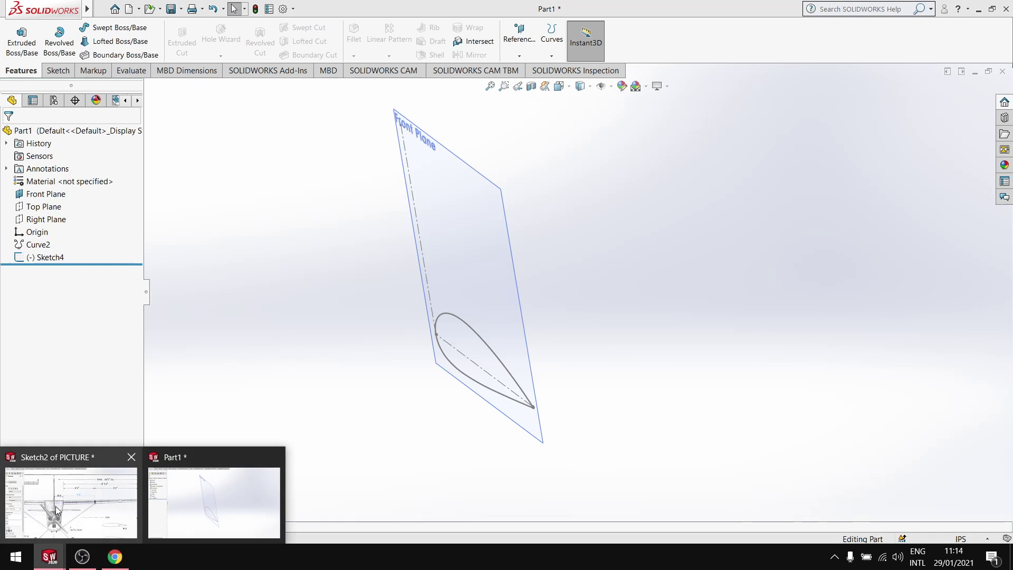
click(56, 514)
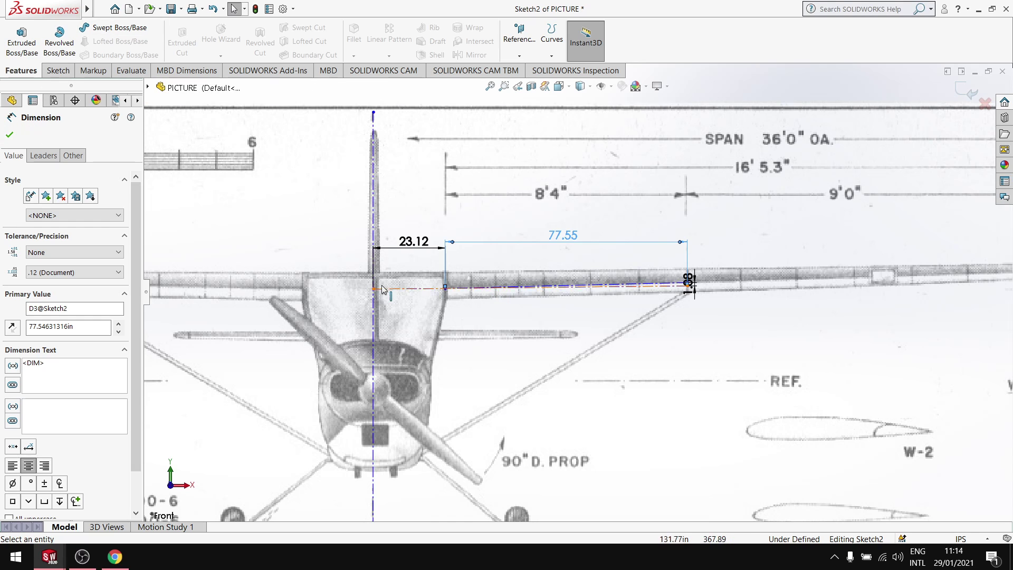
click(687, 283)
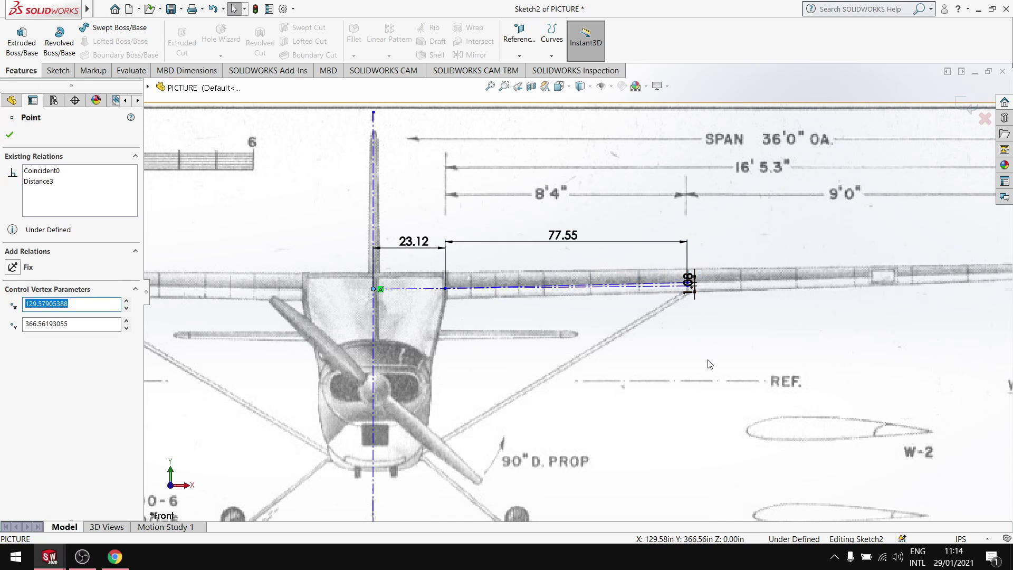
scroll(691, 284, down, 5)
click(612, 212)
scroll(581, 295, up, 5)
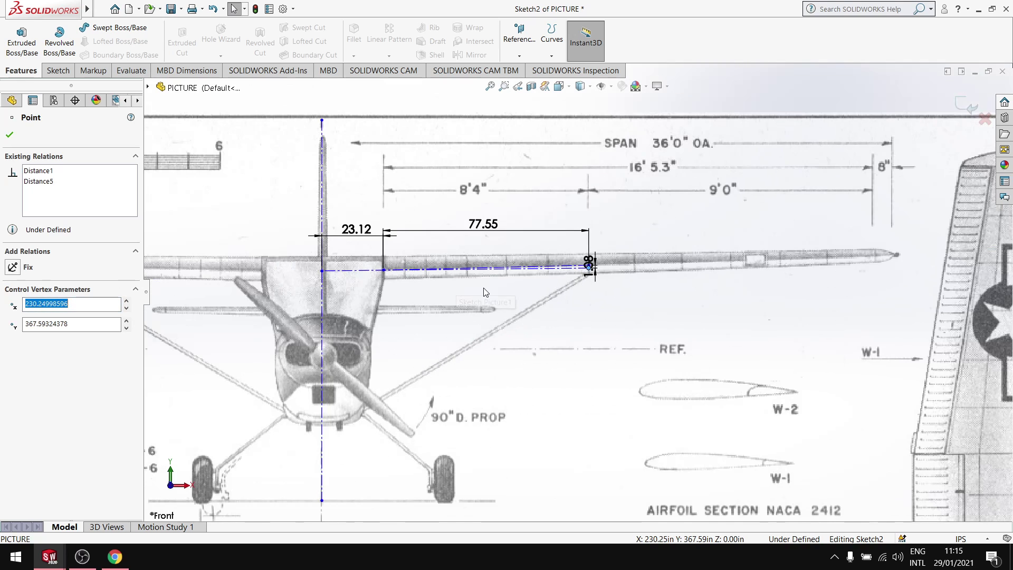
scroll(400, 297, down, 2)
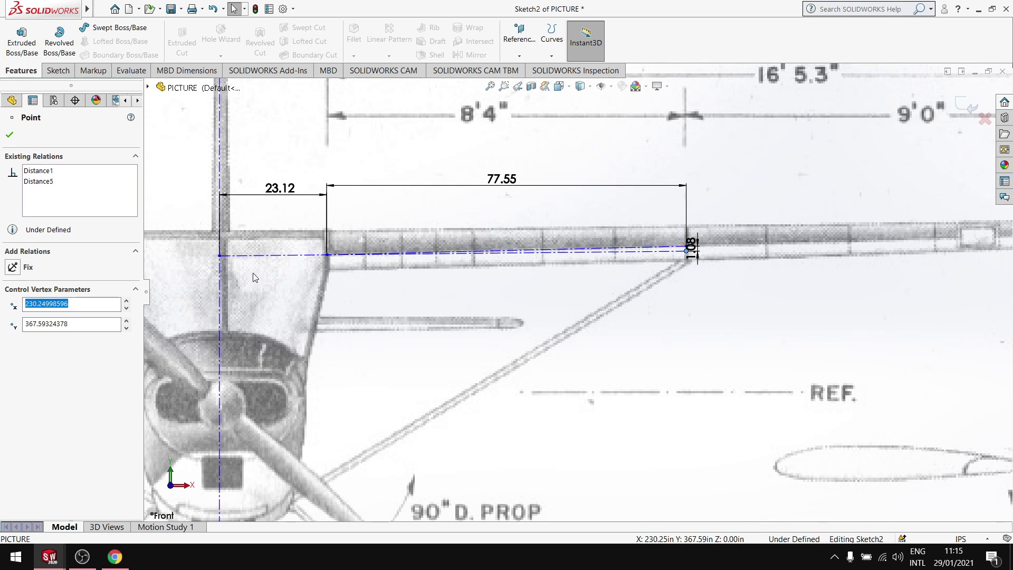
Step: Add a driven dimension for the horizontal distance from the fuselage centerline to the wing centerline's endpoint at the strut station
click(15, 136)
click(58, 70)
click(69, 50)
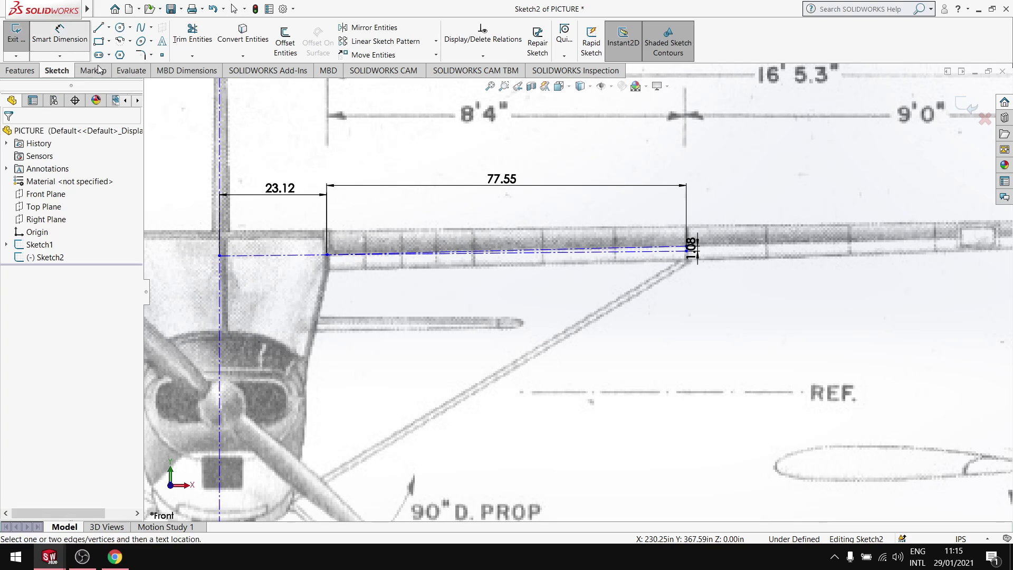
click(220, 256)
click(688, 253)
click(474, 295)
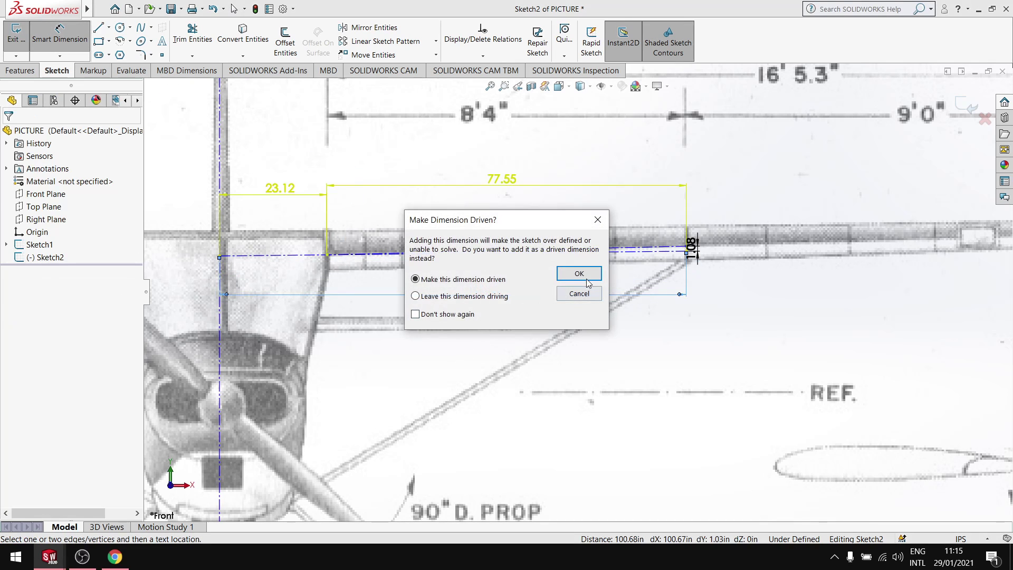
click(580, 276)
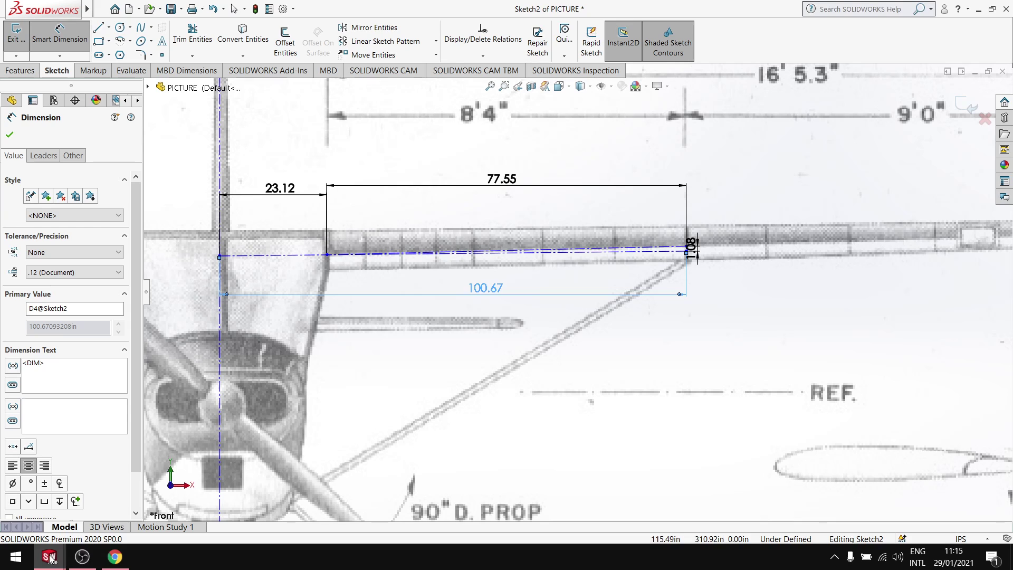
Step: Switch back to the airfoil part Part1 and get its feature commands ready
mouse_move(49, 558)
click(332, 493)
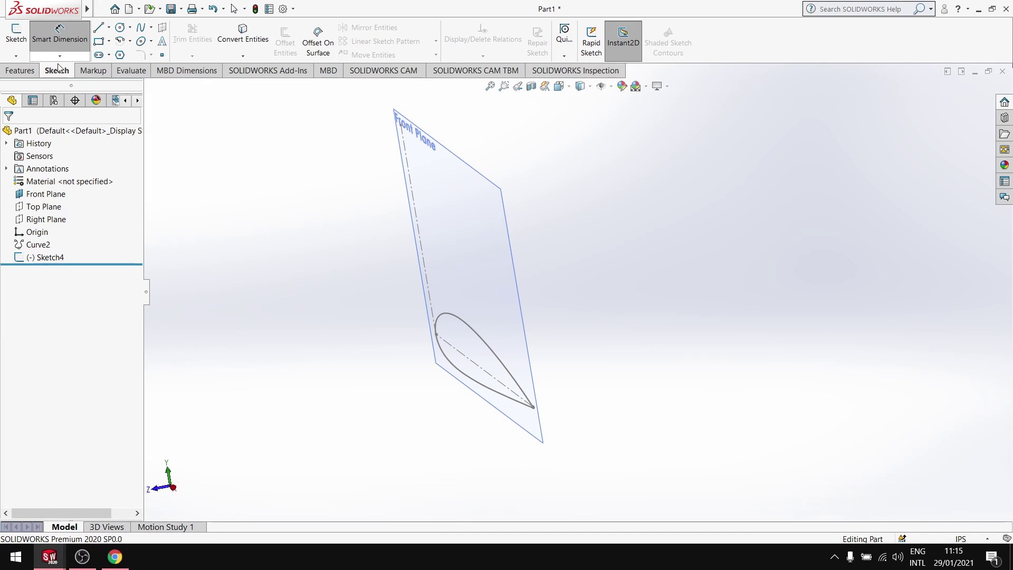
click(19, 70)
click(519, 54)
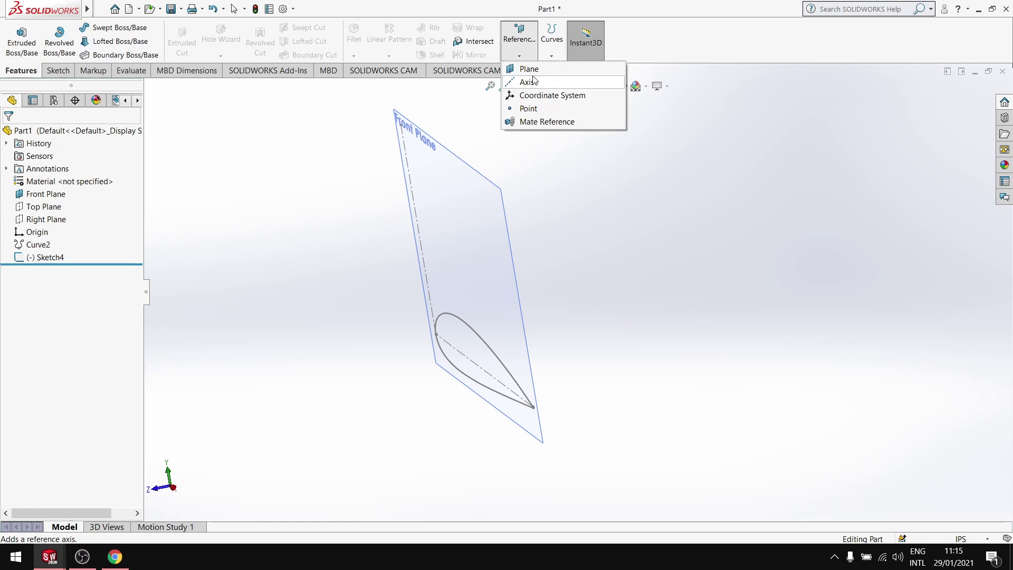
click(522, 82)
click(27, 135)
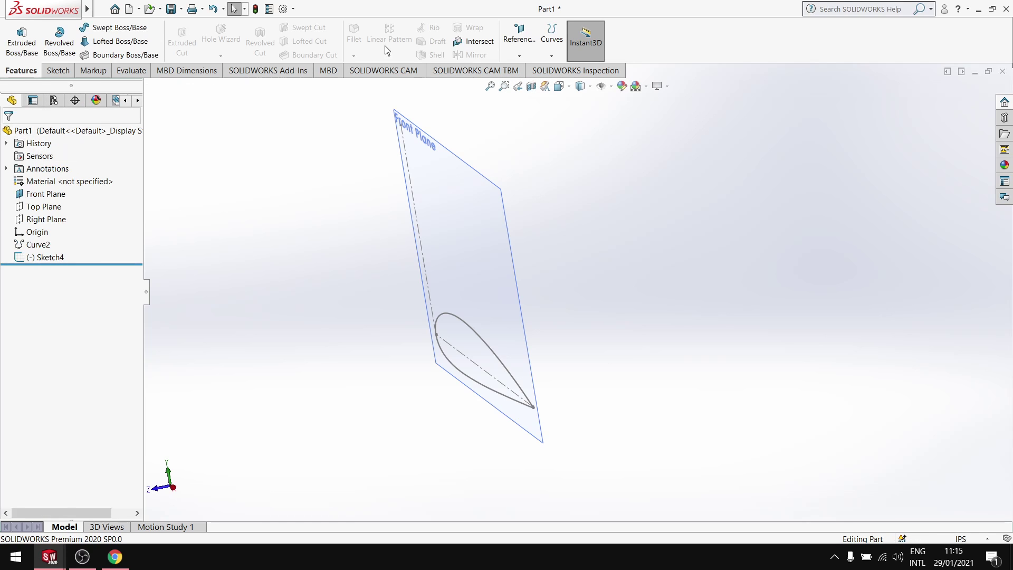
Step: Create a reference plane offset 100.67 in from the Front Plane, with the offset direction flipped
click(519, 56)
click(529, 69)
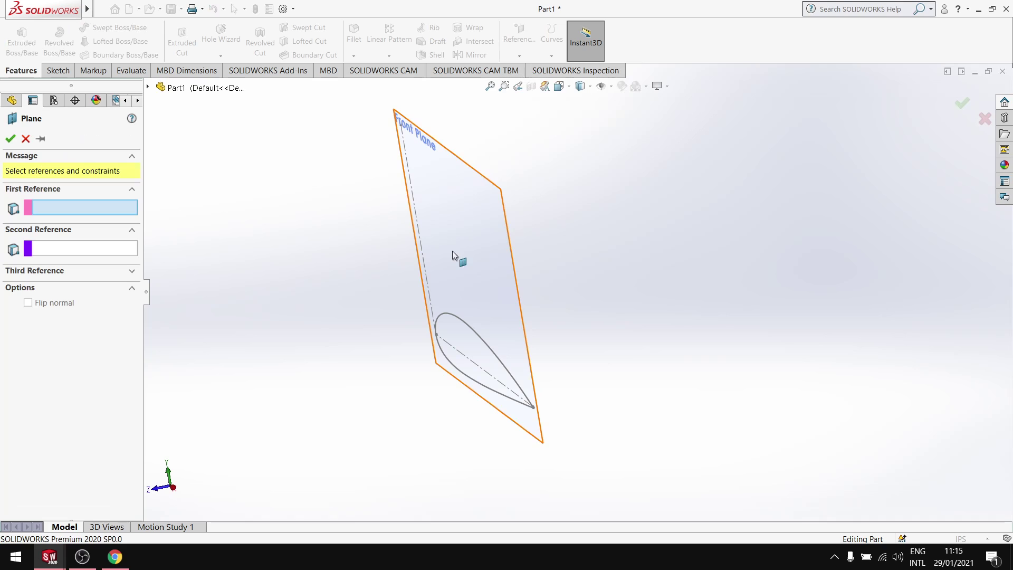
click(476, 262)
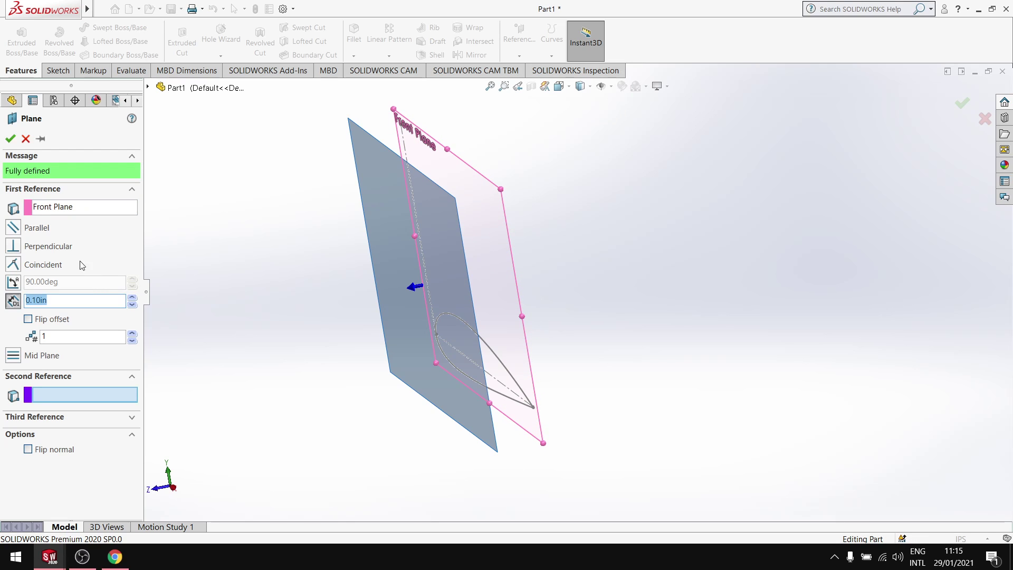
click(28, 320)
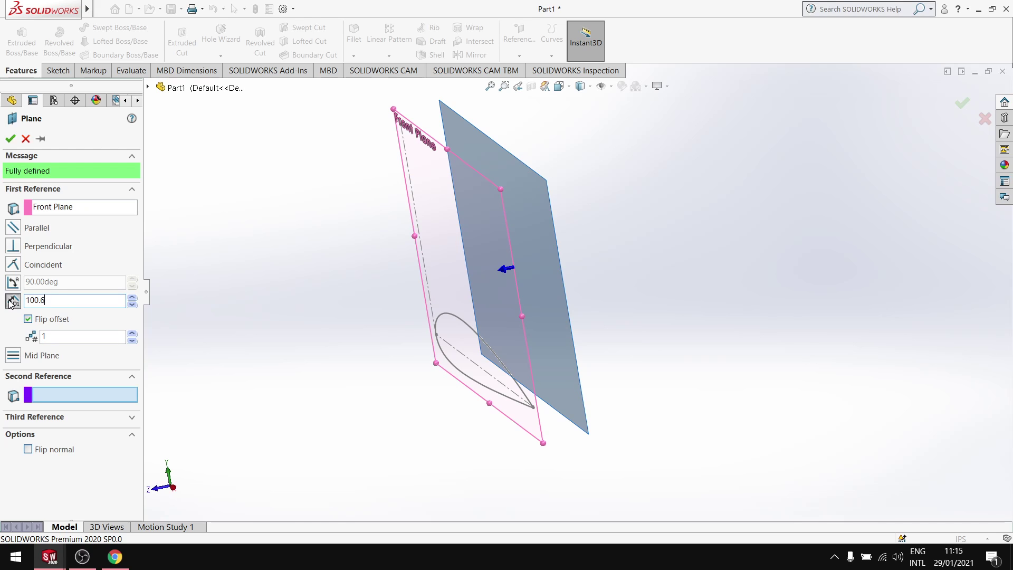
click(10, 138)
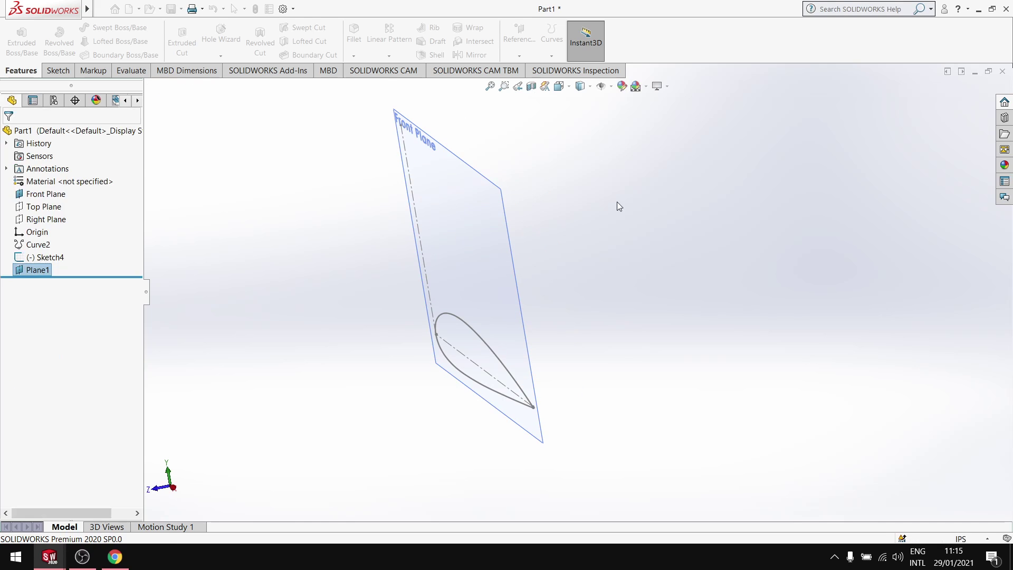
scroll(686, 216, up, 10)
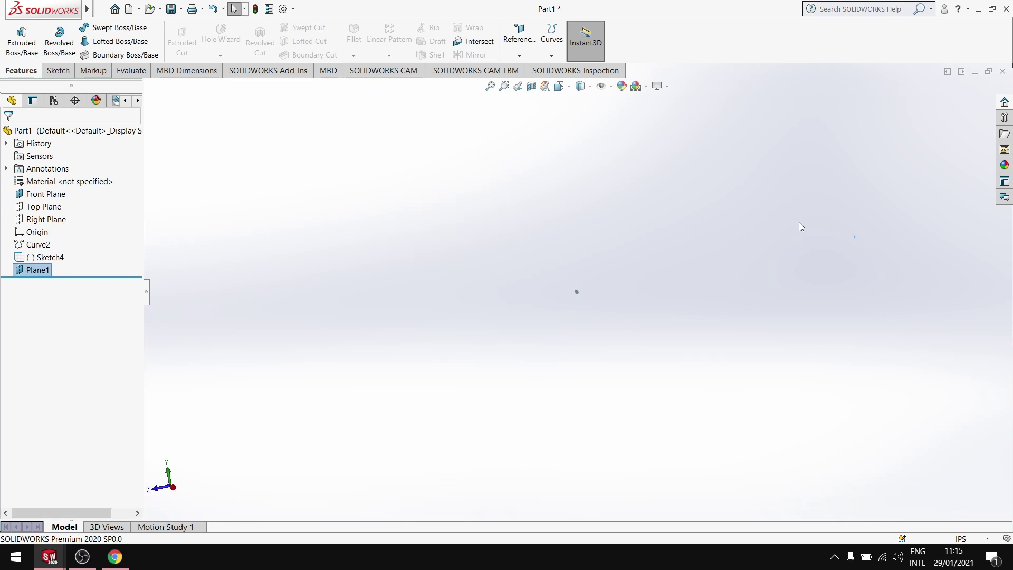
scroll(432, 251, down, 2)
scroll(316, 222, down, 6)
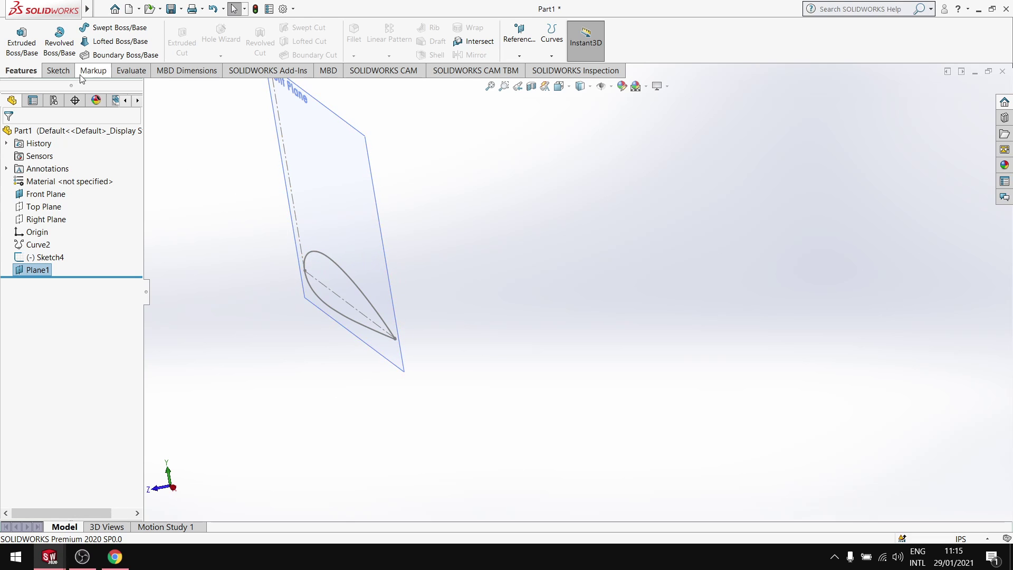
click(57, 70)
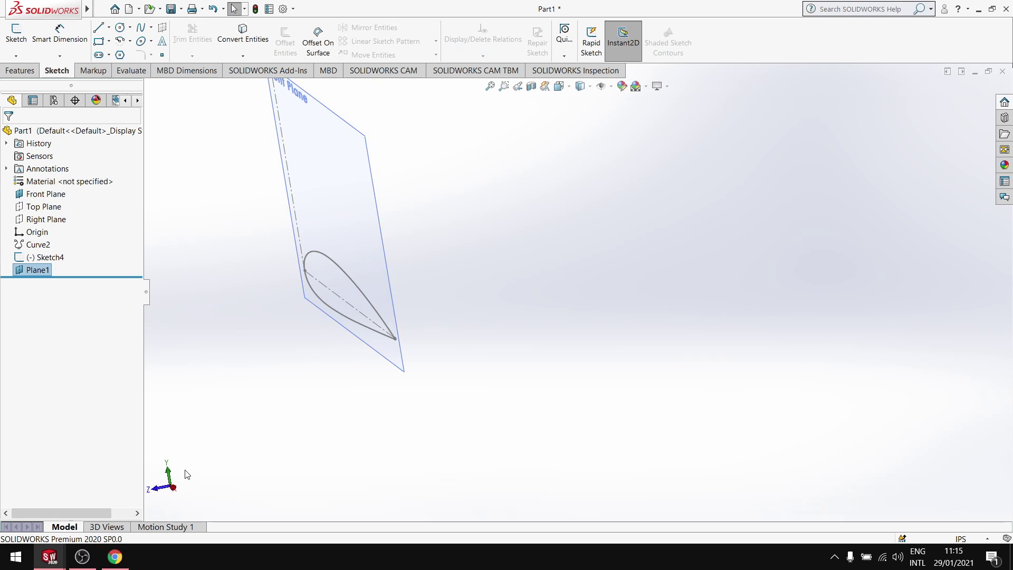
click(161, 488)
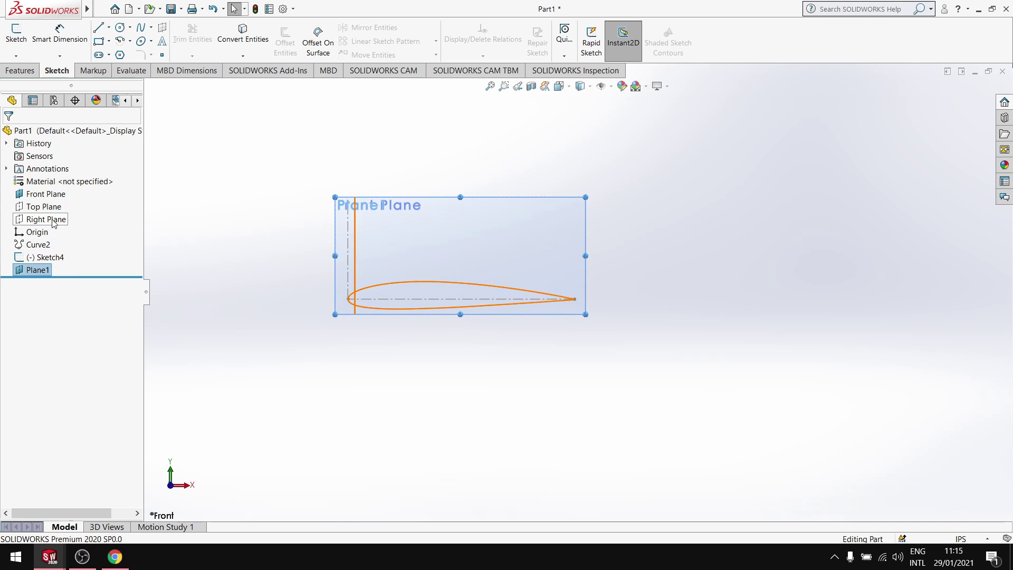
click(46, 194)
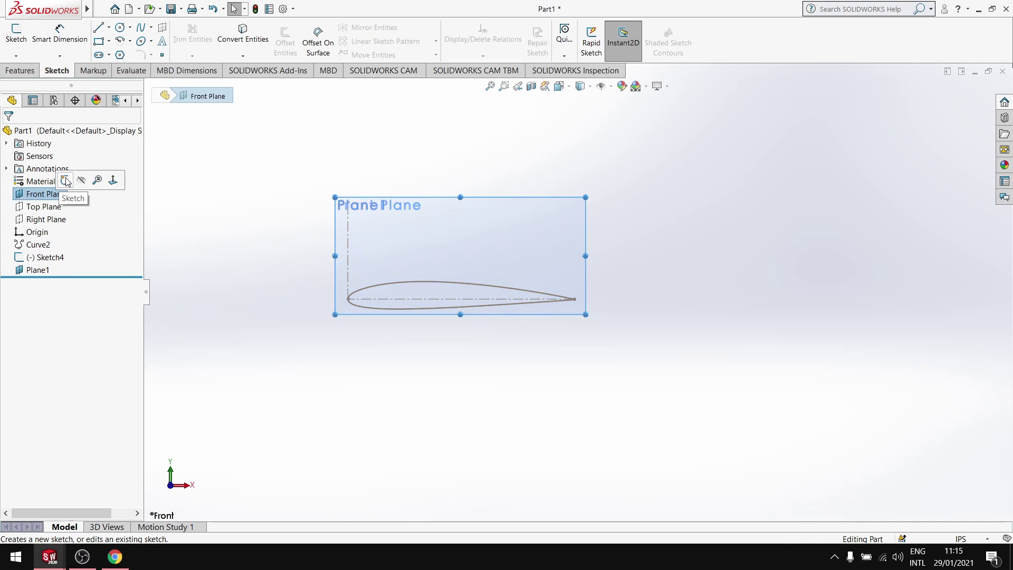
click(66, 180)
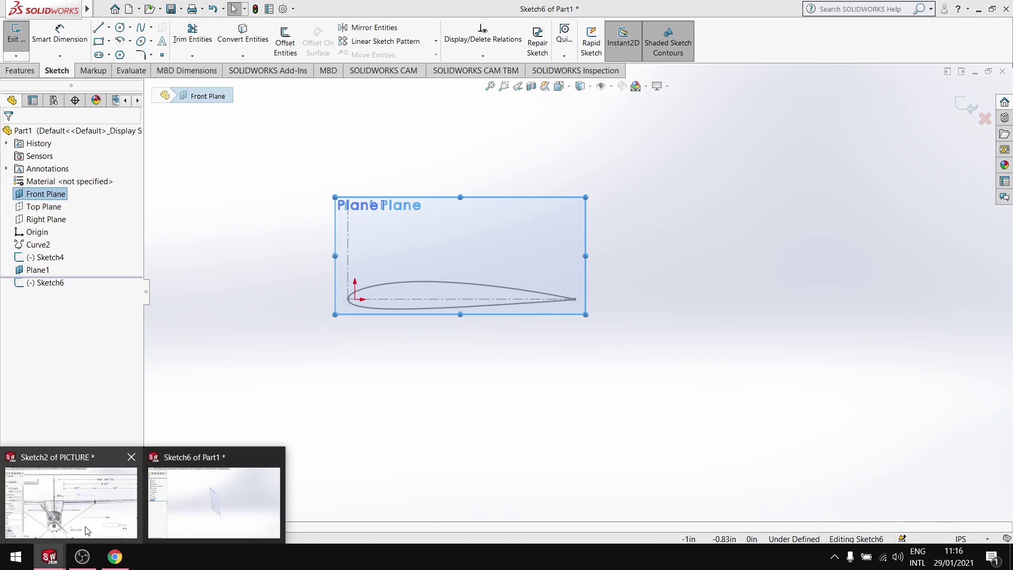
click(204, 294)
click(16, 33)
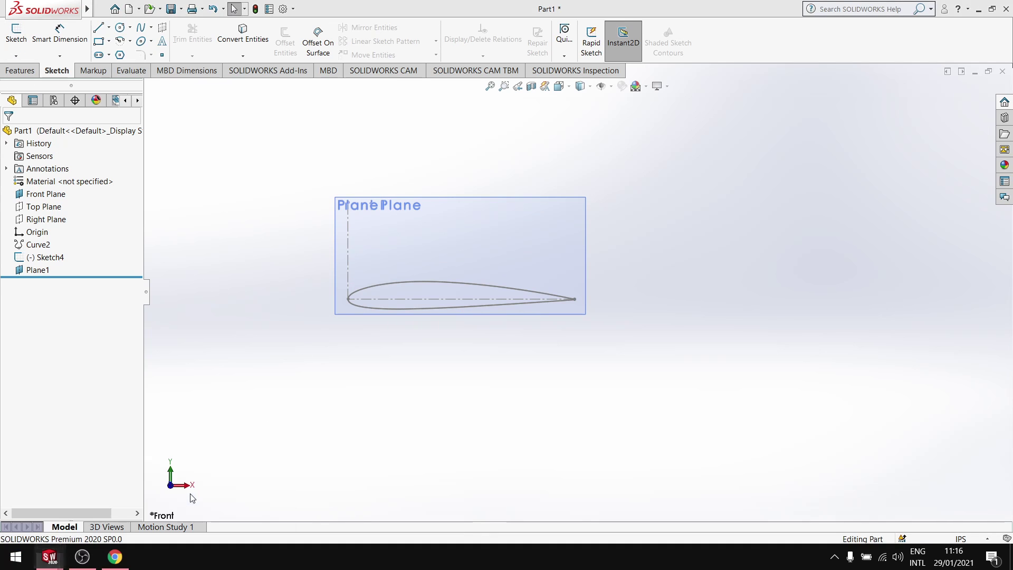
click(57, 566)
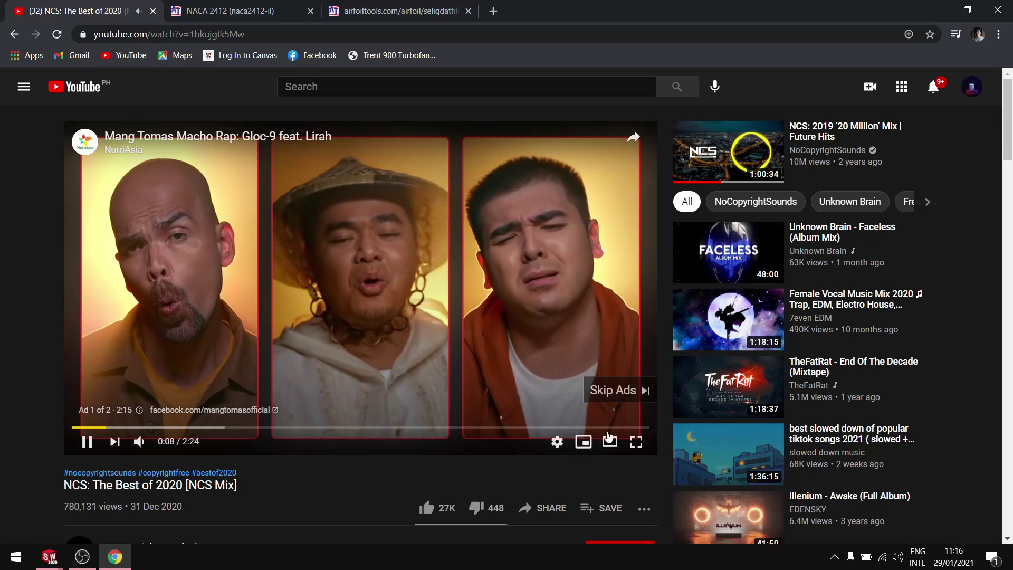
Step: Bring the PICTURE blueprint sketch back up and close the properties of the driven strut station dimension
mouse_move(49, 558)
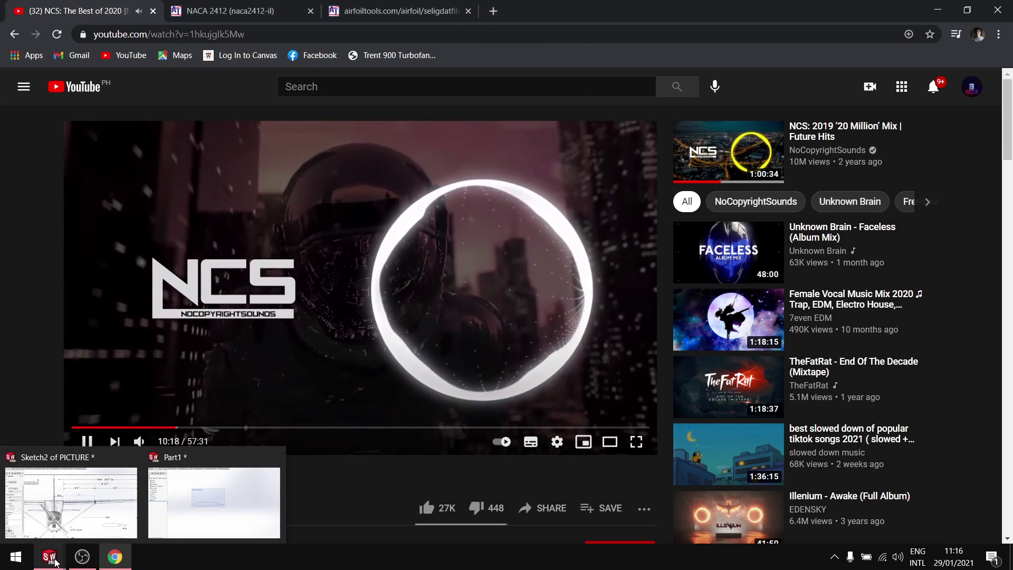
click(106, 493)
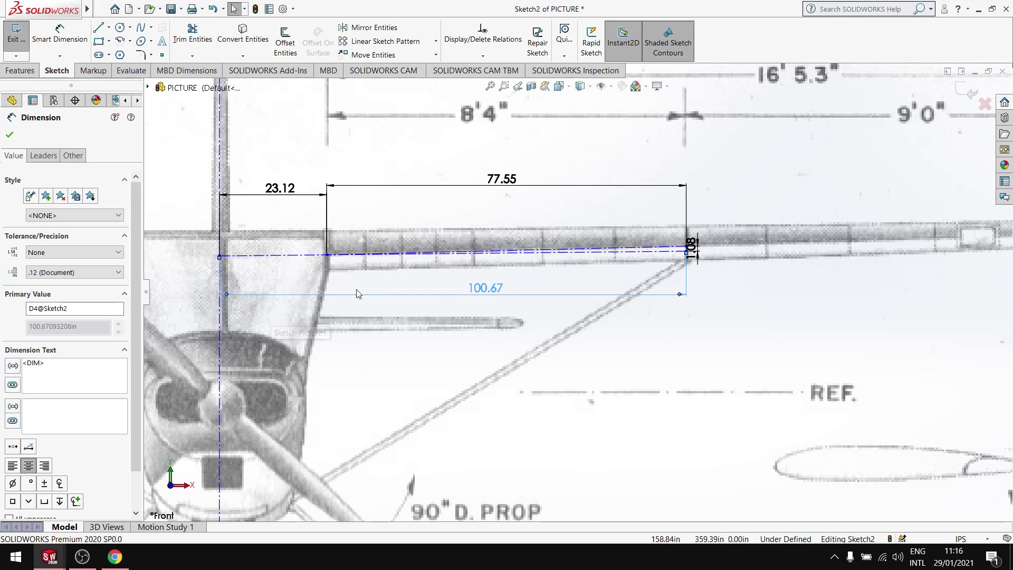
scroll(468, 313, up, 3)
scroll(496, 324, down, 2)
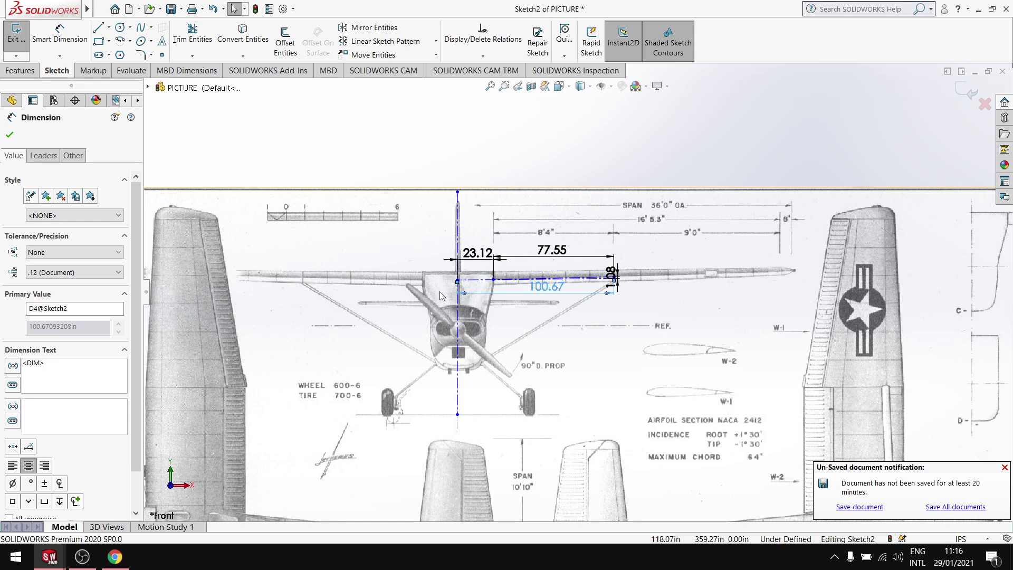
click(9, 135)
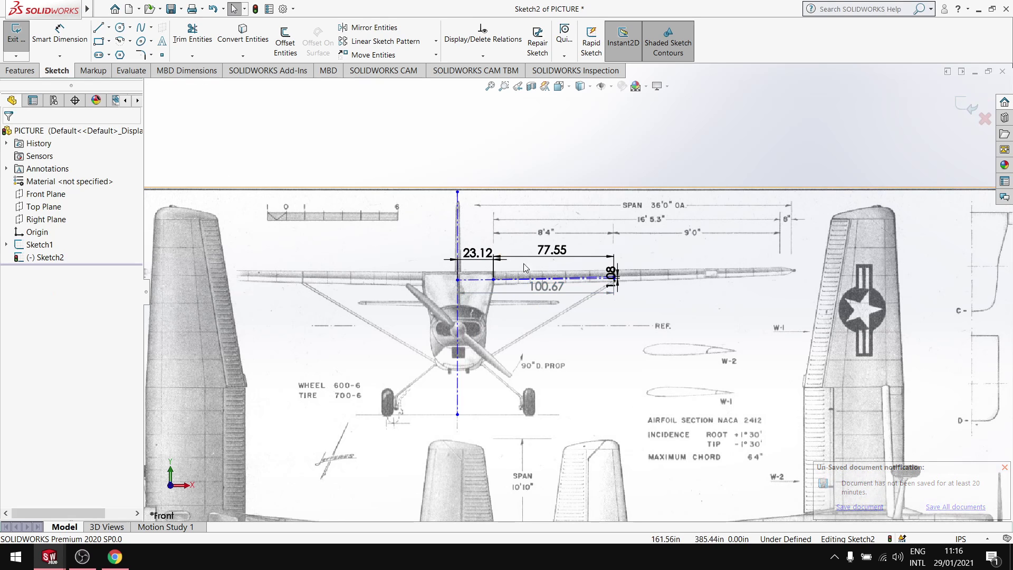
Step: Sketch a horizontal centerline across the inboard wing panel of the blueprint's top view, from the leading edge to the trailing edge
scroll(576, 348, up, 4)
scroll(575, 349, down, 3)
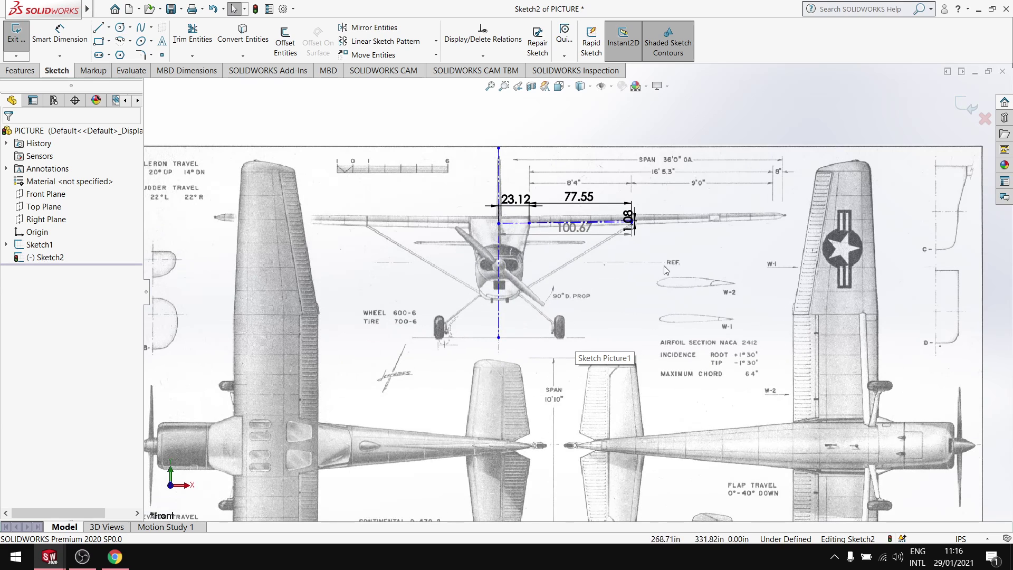
scroll(554, 239, up, 2)
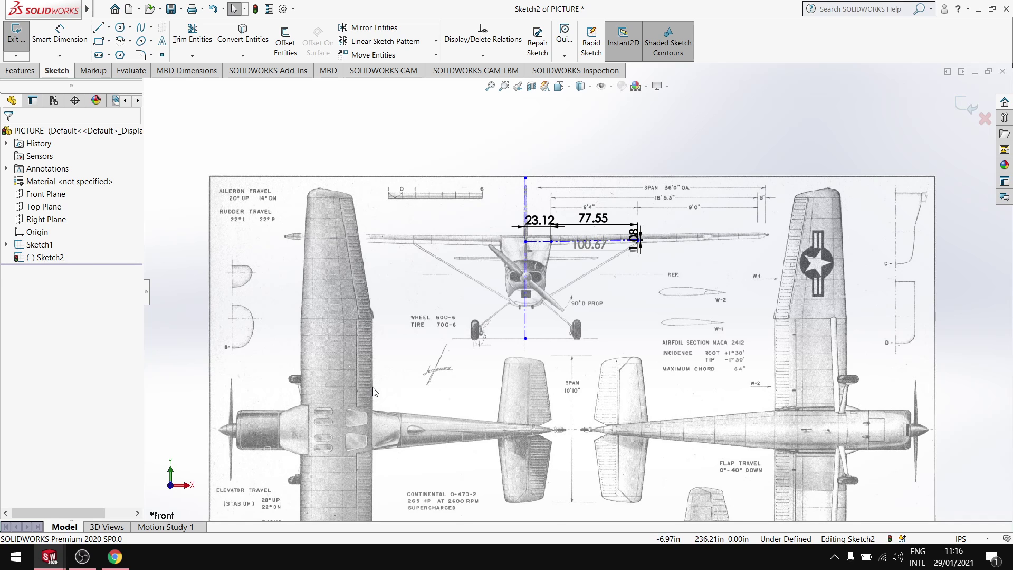
scroll(373, 391, down, 5)
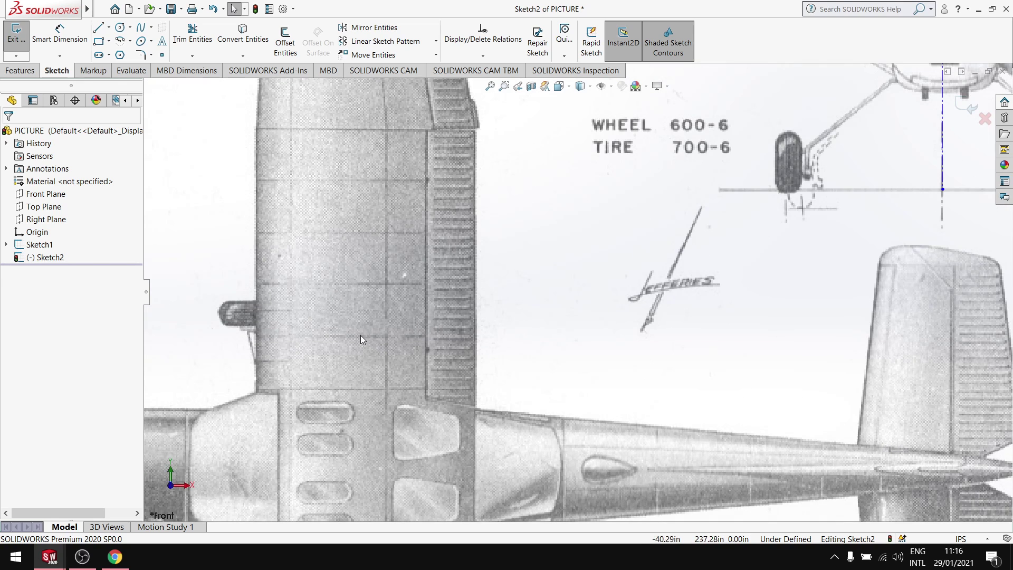
scroll(361, 338, down, 2)
click(109, 29)
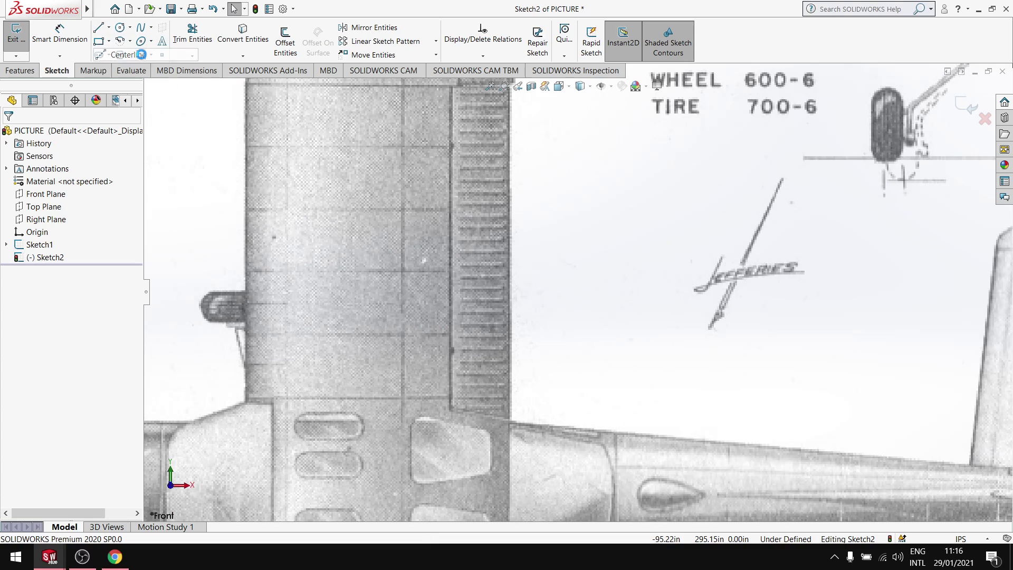
click(119, 49)
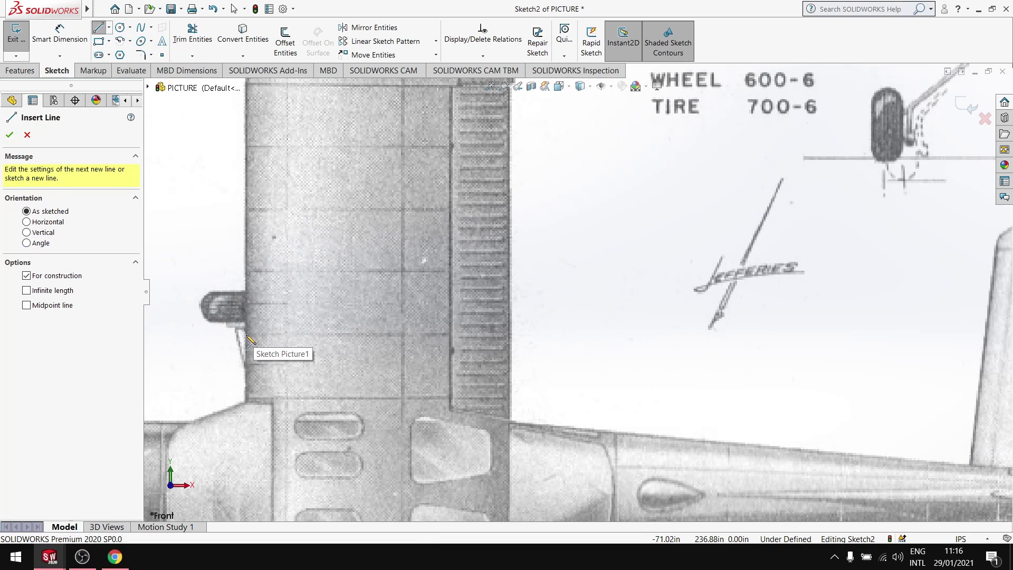
click(246, 334)
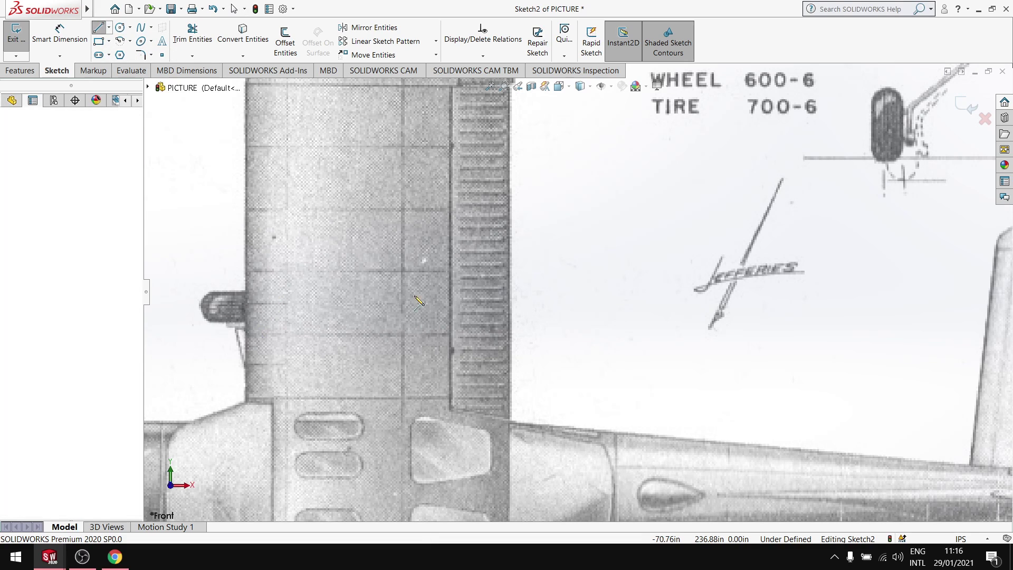
click(512, 334)
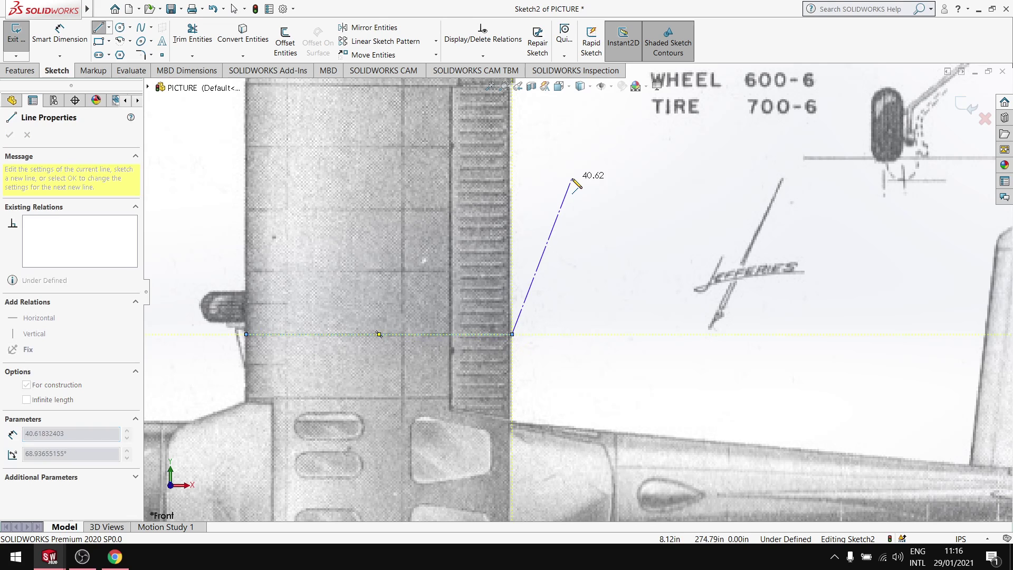
key(Escape)
Step: Dimension the horizontal chord centerline across the blueprint's inboard wing panel, placing the dimension above the line
click(62, 39)
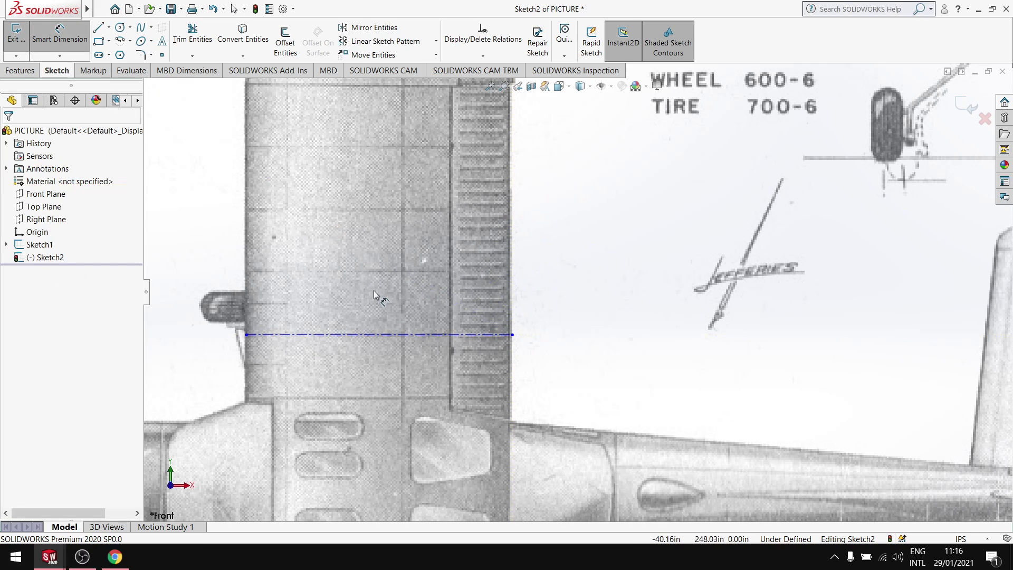
click(385, 334)
click(387, 306)
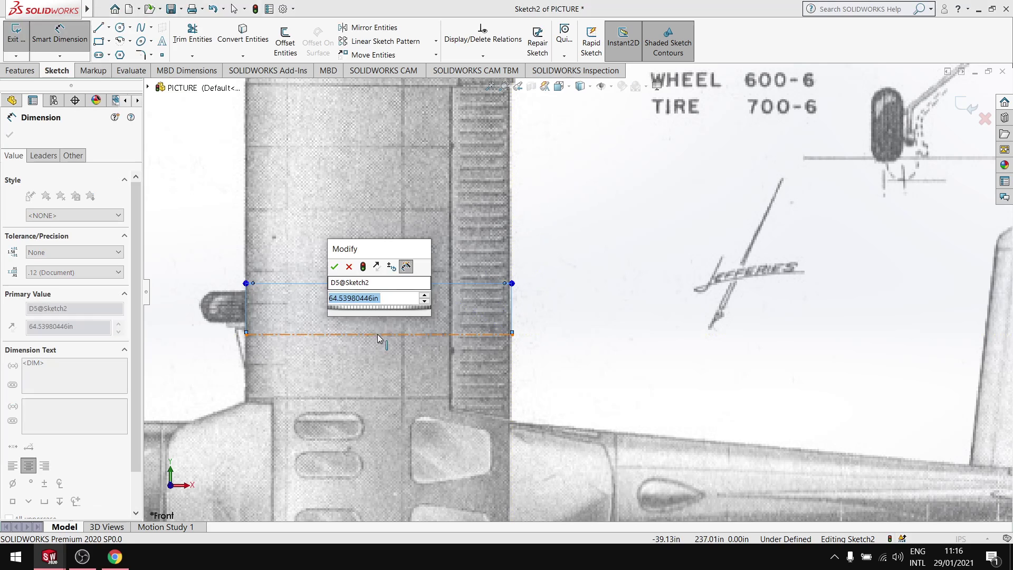
click(338, 266)
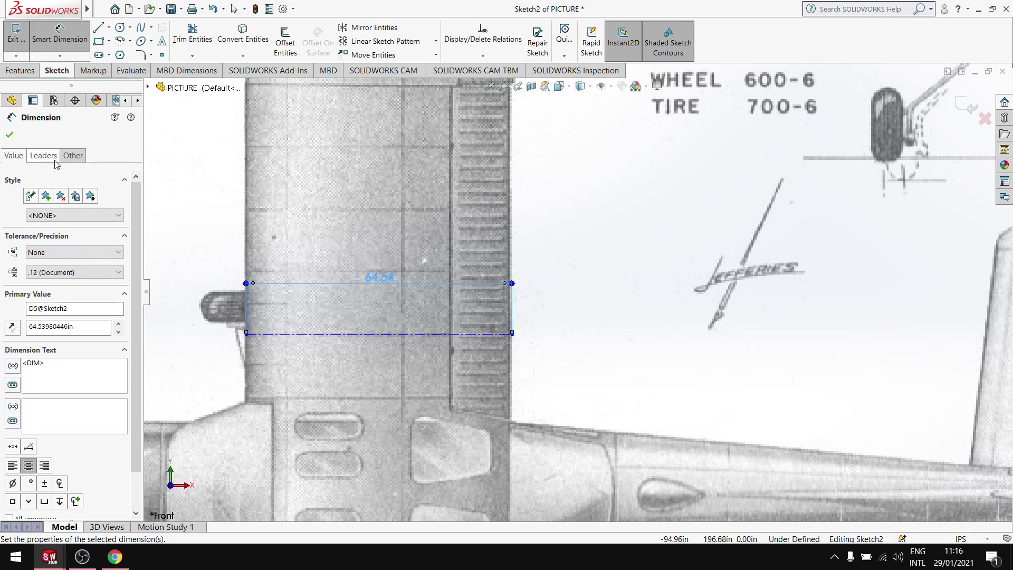
click(9, 136)
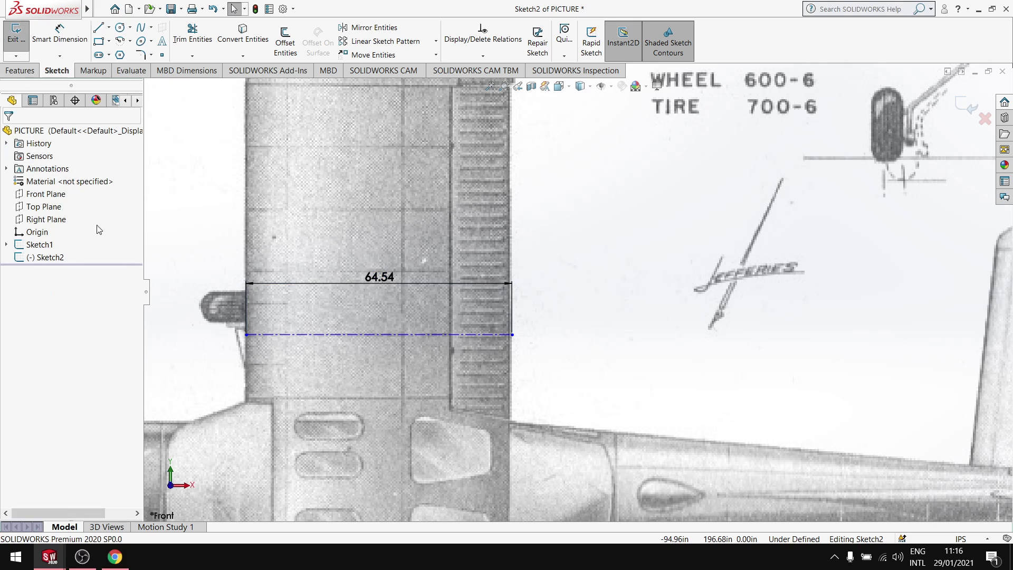
Step: Switch to the airfoil part Part1 and add a reference dimension below the airfoil's chord line, with Basic tolerance
click(203, 505)
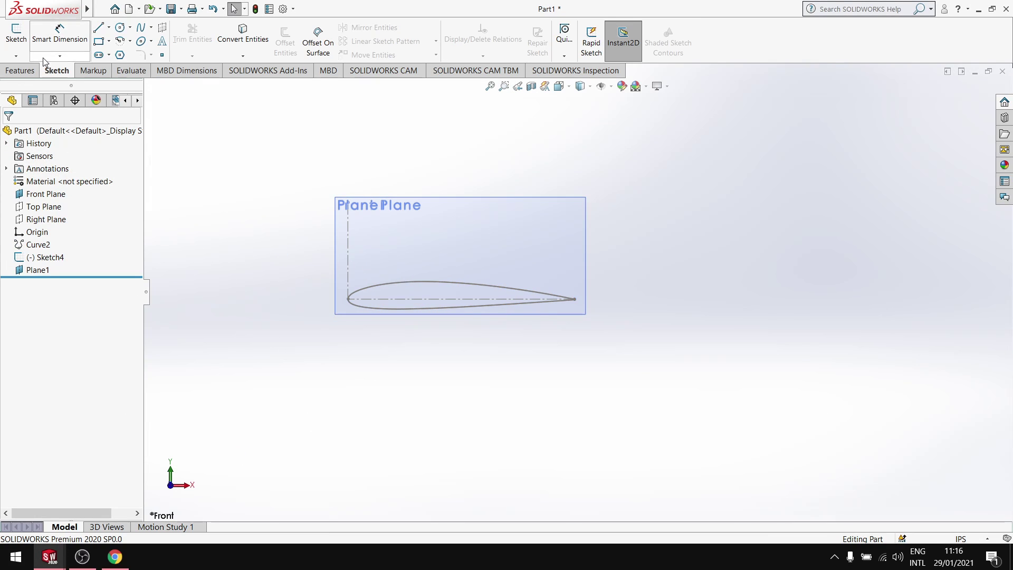
click(60, 35)
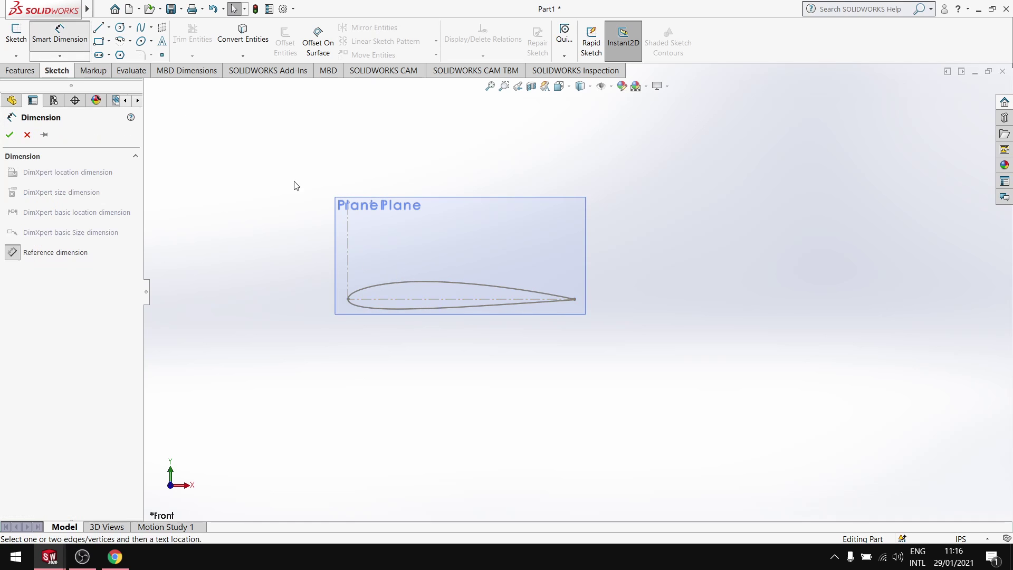
click(428, 308)
click(434, 344)
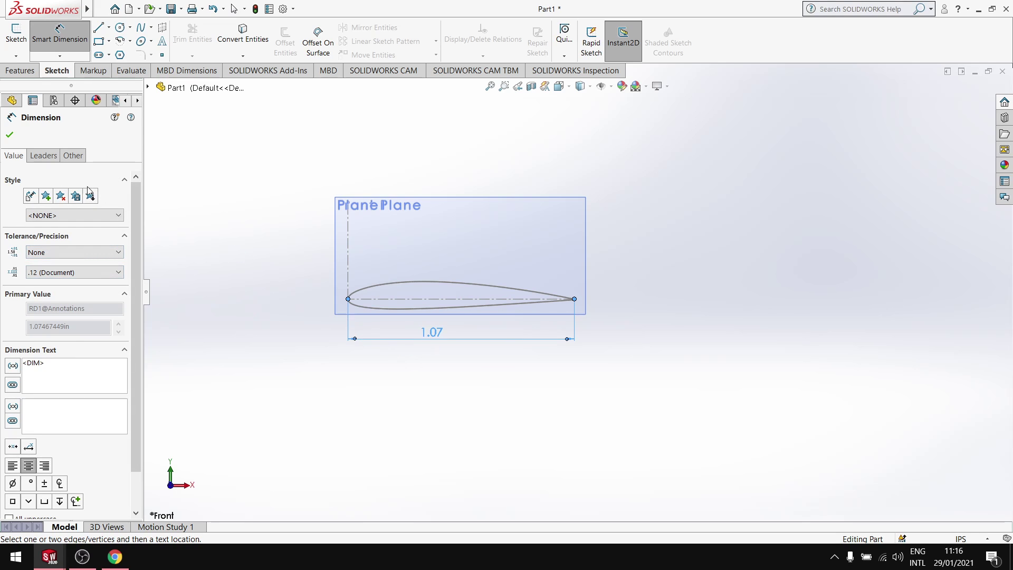
click(94, 270)
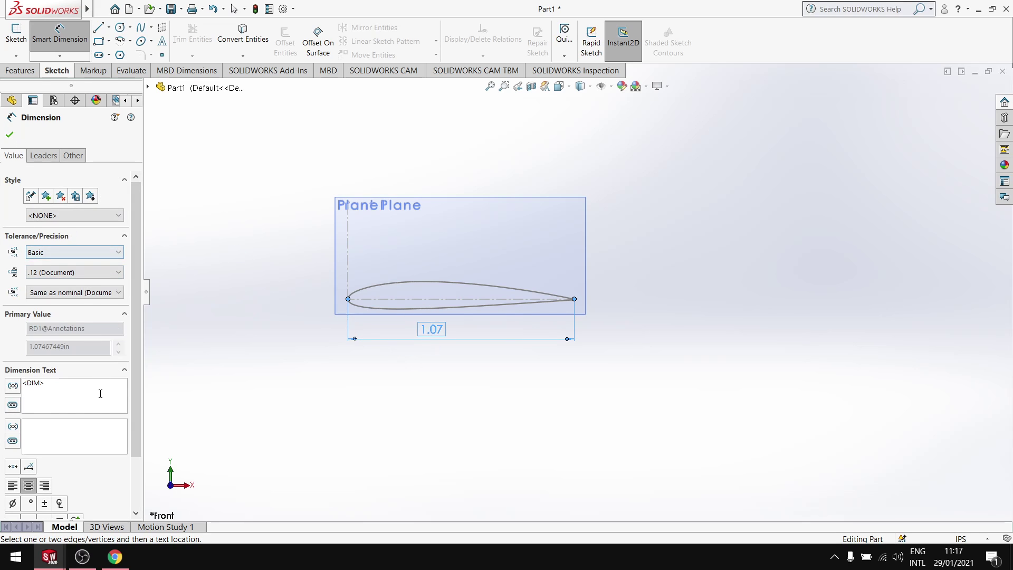
scroll(132, 343, down, 1)
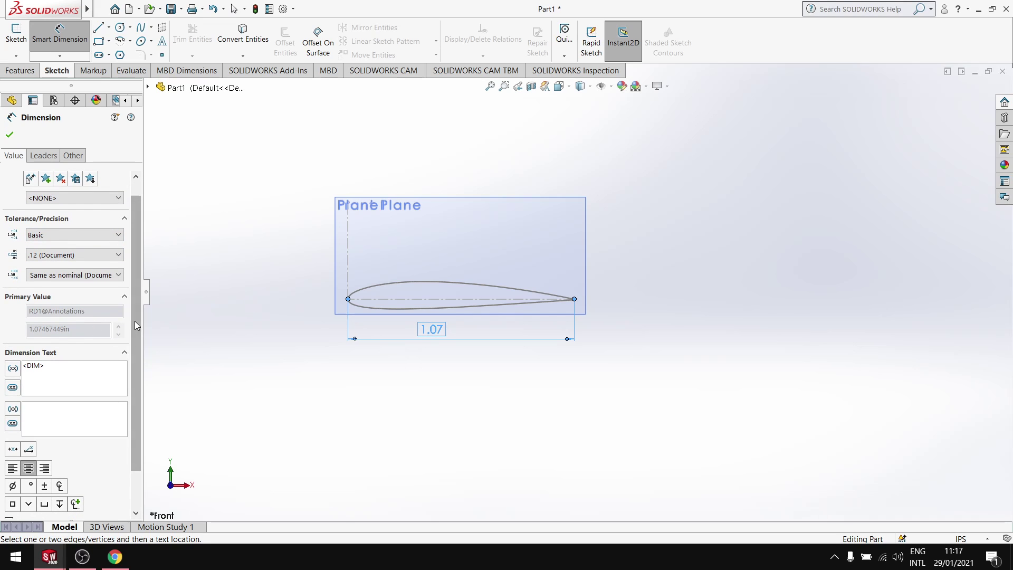
scroll(136, 325, up, 1)
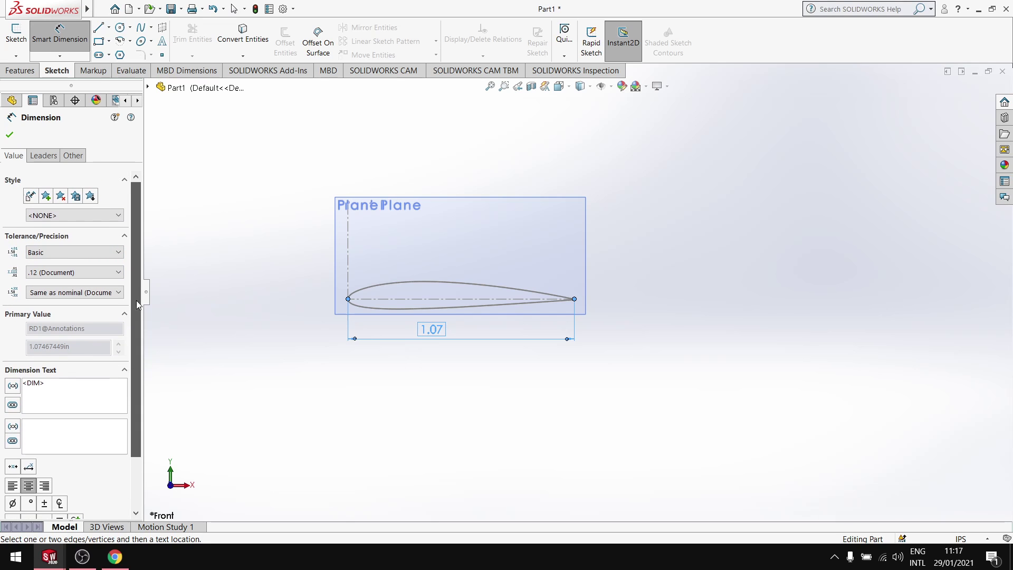
click(16, 136)
Step: Review the properties of the reference chord dimension below the airfoil
click(449, 341)
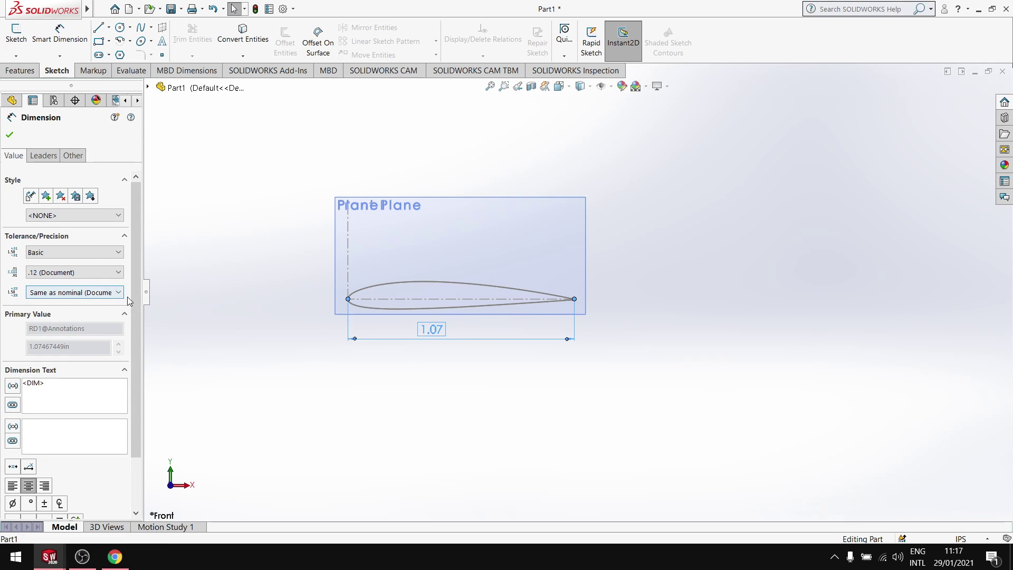
scroll(79, 296, down, 3)
scroll(69, 253, up, 3)
click(9, 134)
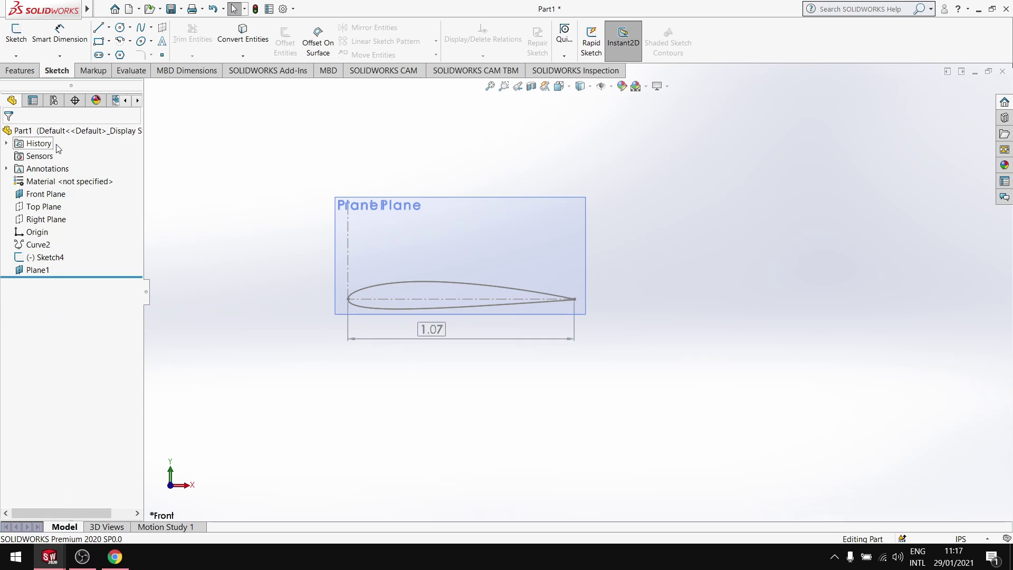
click(429, 333)
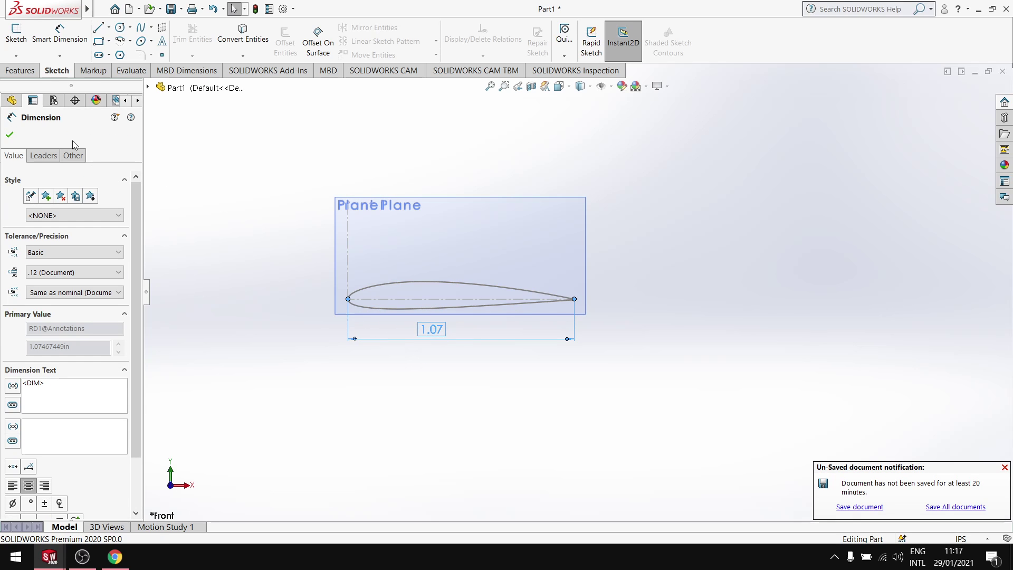
click(9, 135)
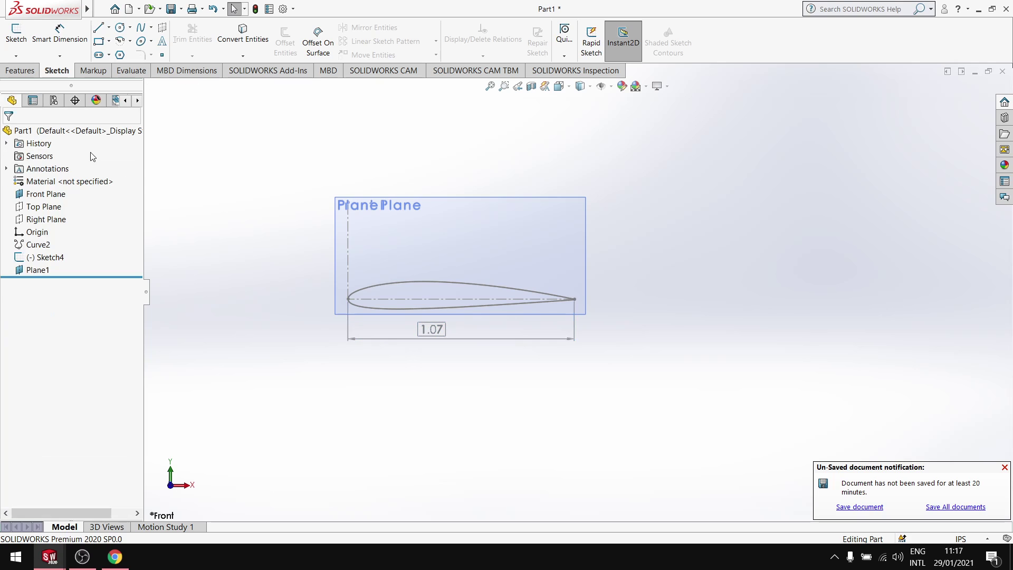
Step: Edit the airfoil sketch and dimension its horizontal chord centerline to 64.54 in
click(436, 299)
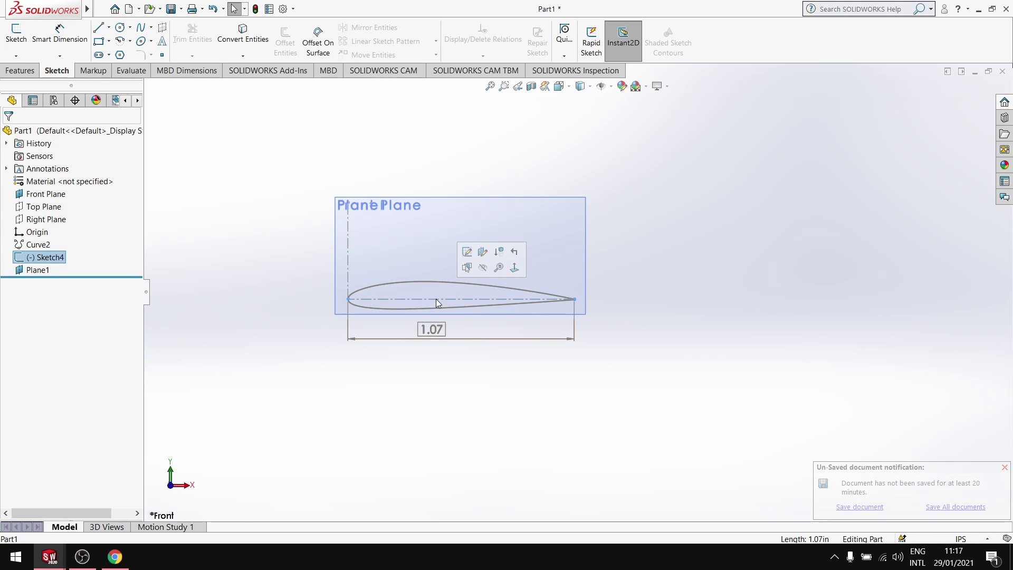
click(469, 253)
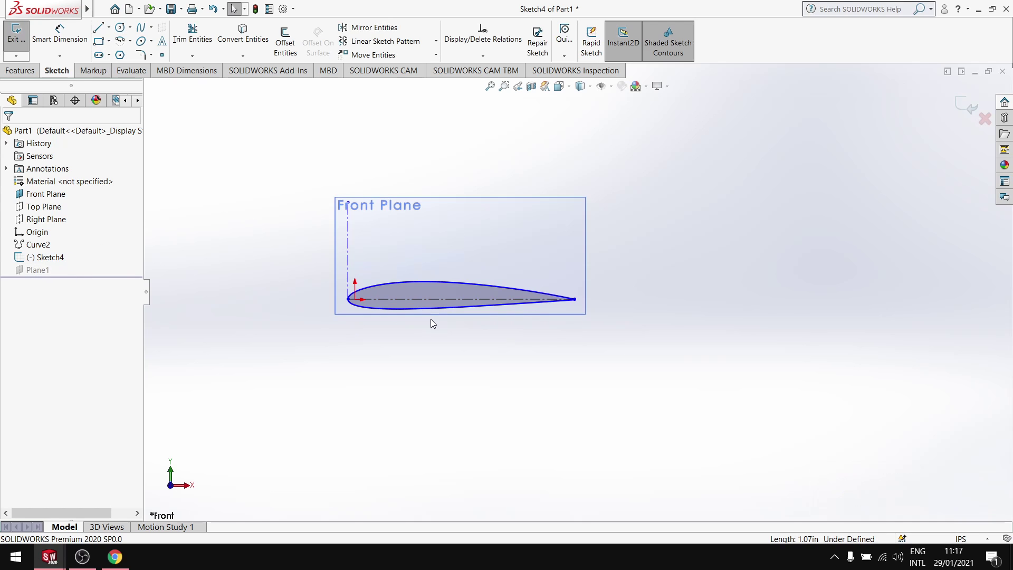
click(59, 36)
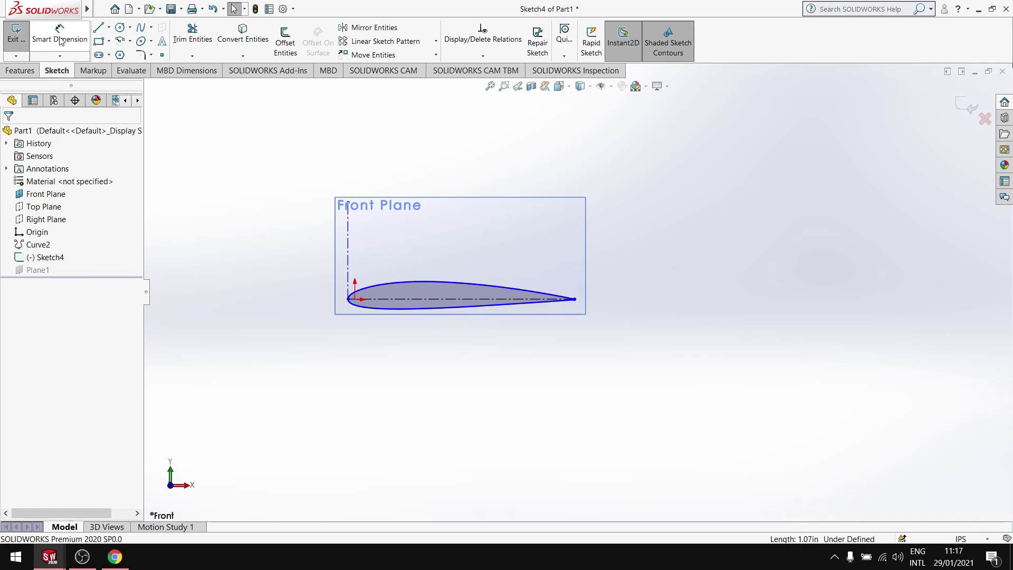
click(417, 301)
click(425, 336)
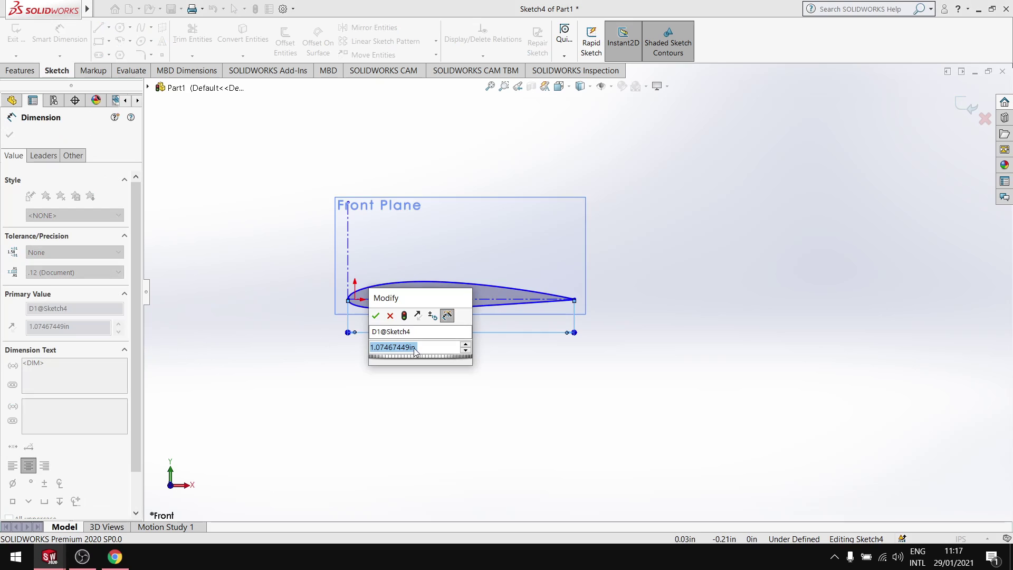
text(640)
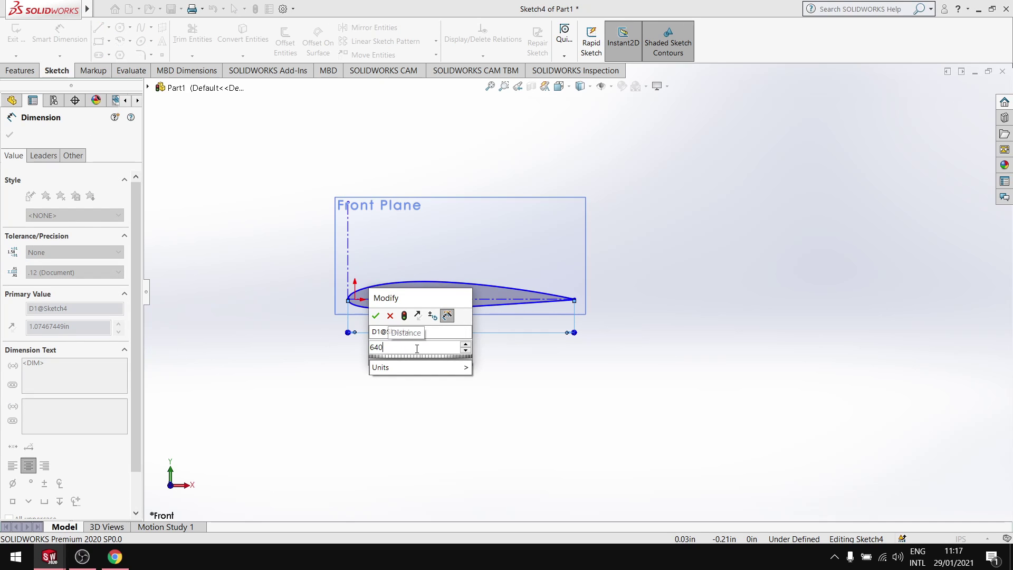
key(BackSpace)
text(.54)
click(375, 315)
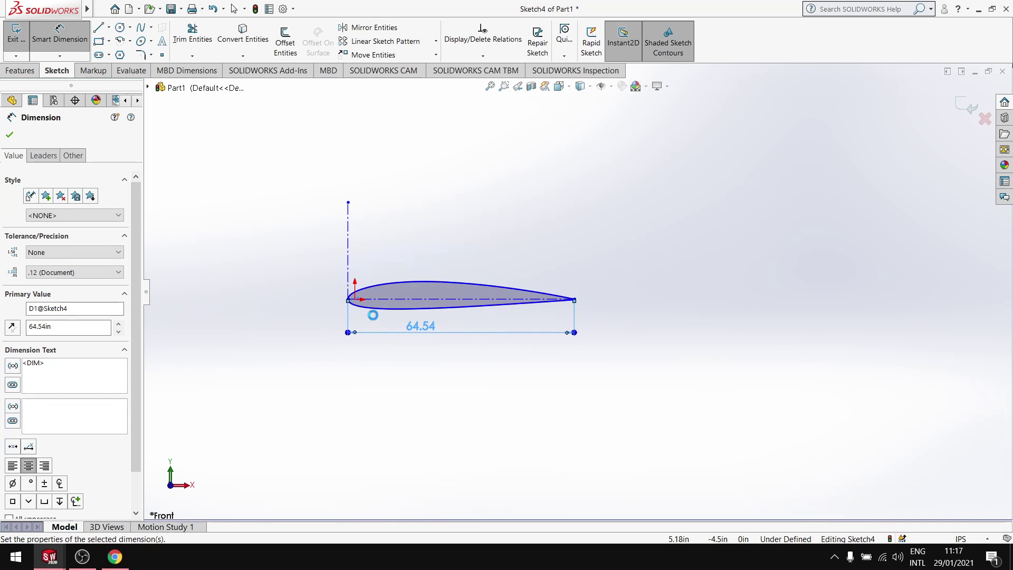
key(Escape)
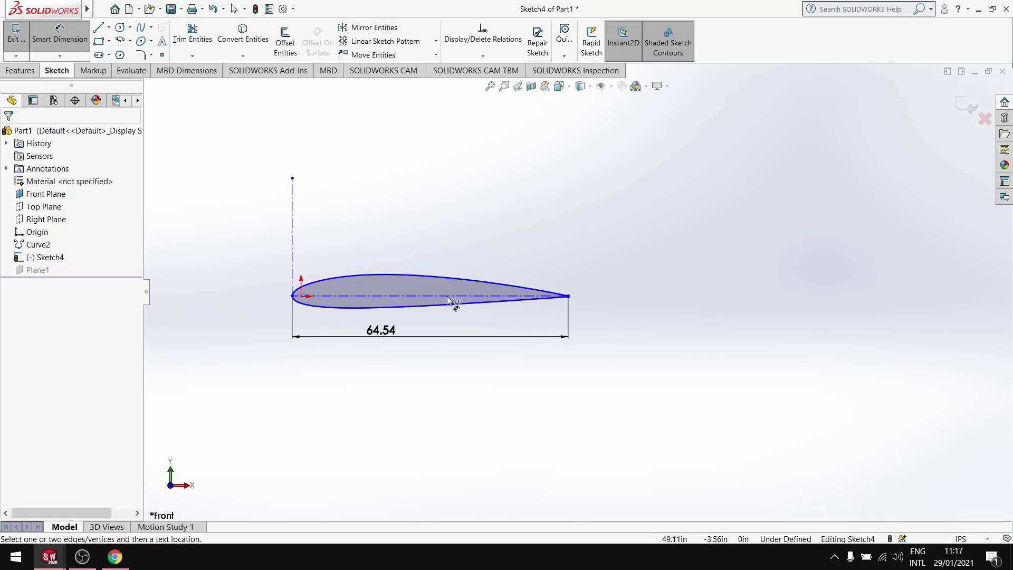
key(Escape)
Step: Rebuild the part to close the airfoil sketch and frame the airfoil together with the offset plane
middle_drag(576, 279, 538, 310)
scroll(539, 310, up, 10)
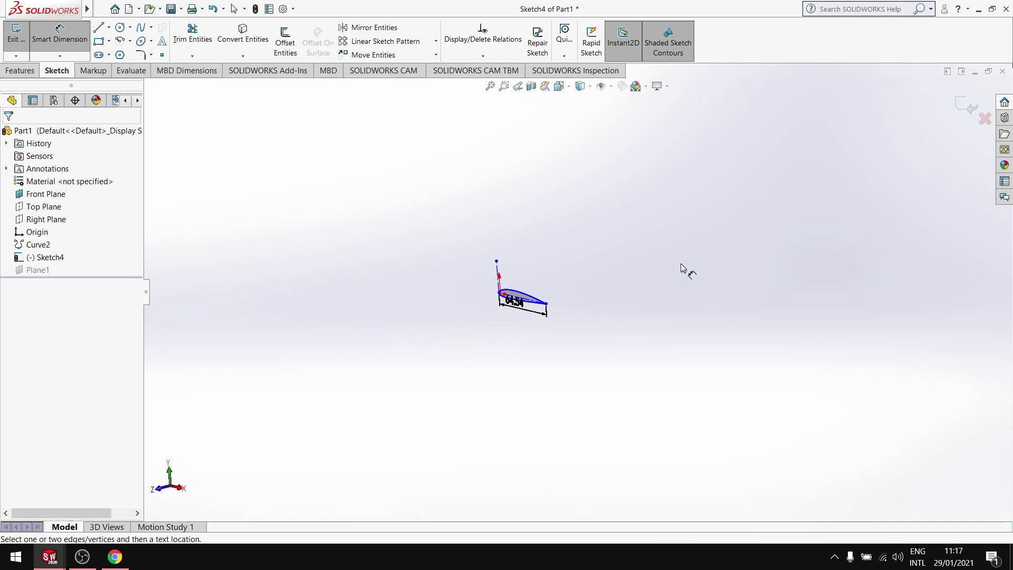
scroll(765, 248, down, 2)
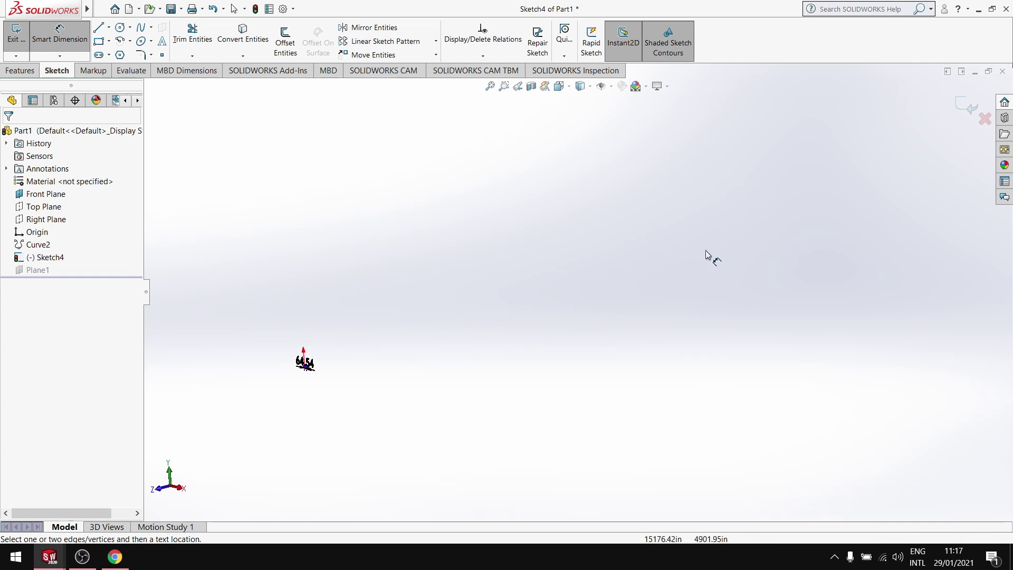
scroll(285, 383, down, 1)
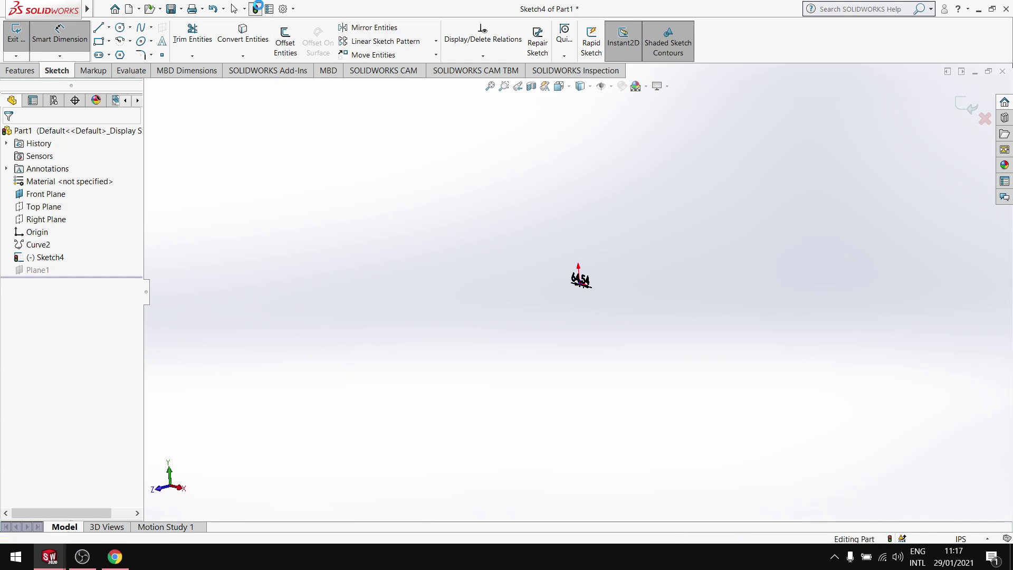
click(255, 9)
scroll(574, 290, down, 5)
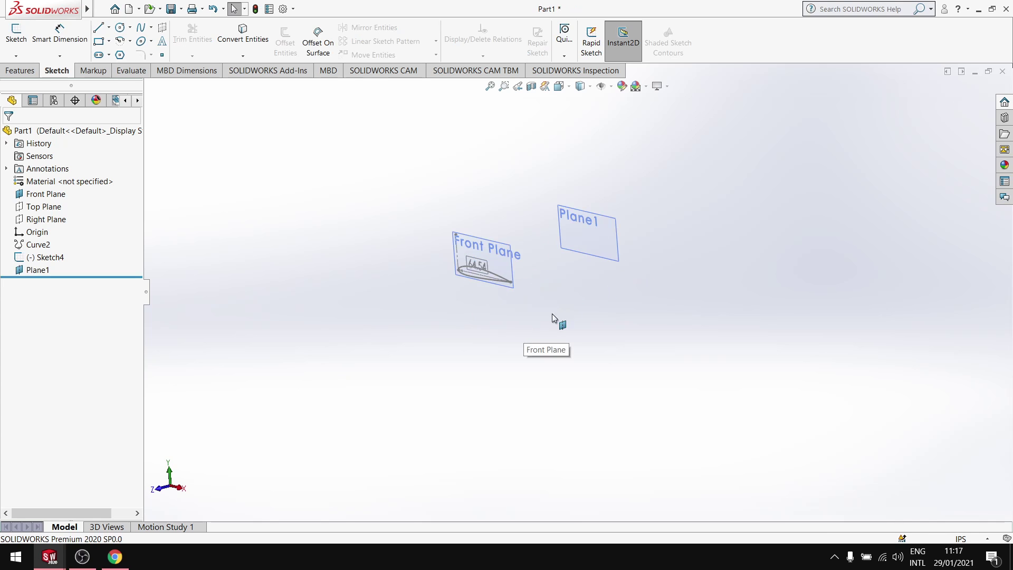
scroll(512, 251, down, 2)
scroll(510, 250, up, 2)
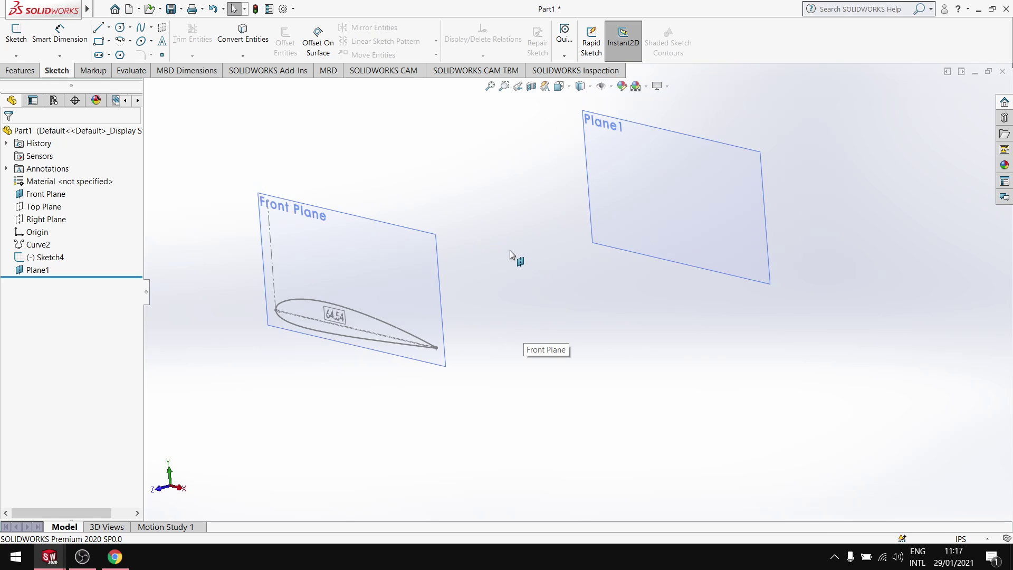
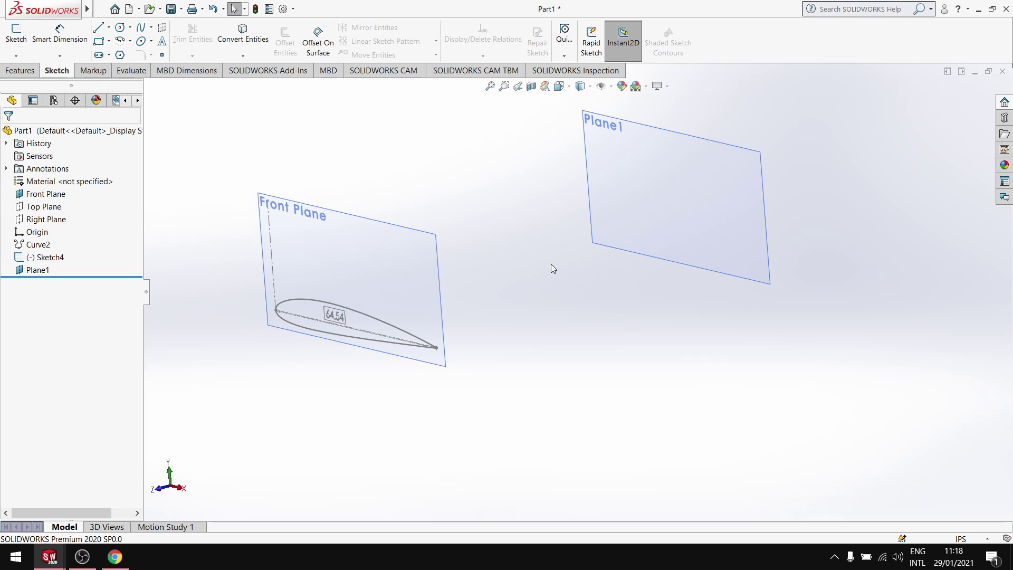
Step: Start a new sketch on the offset plane Plane1 and begin inserting a block into it
click(37, 270)
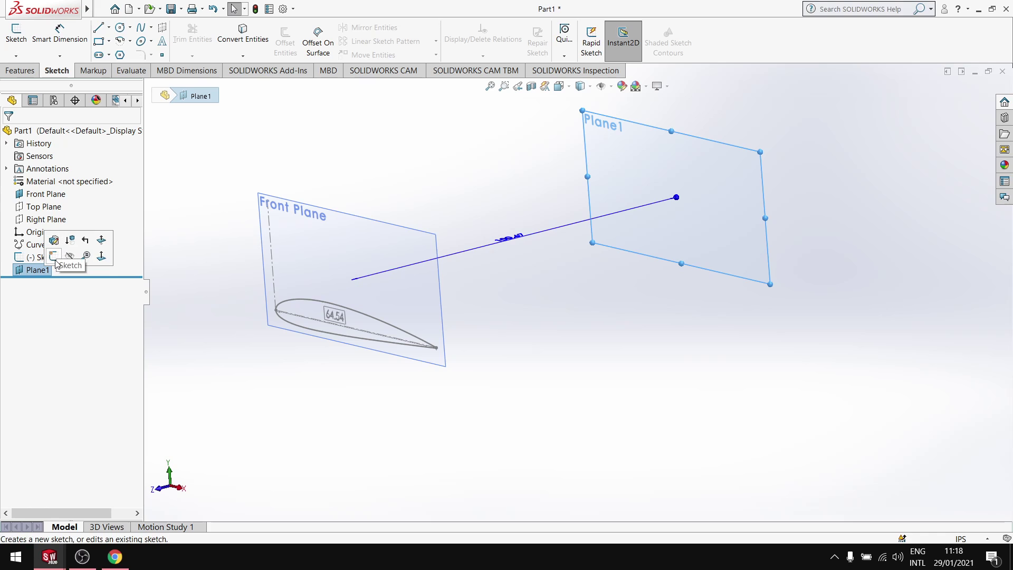
click(54, 257)
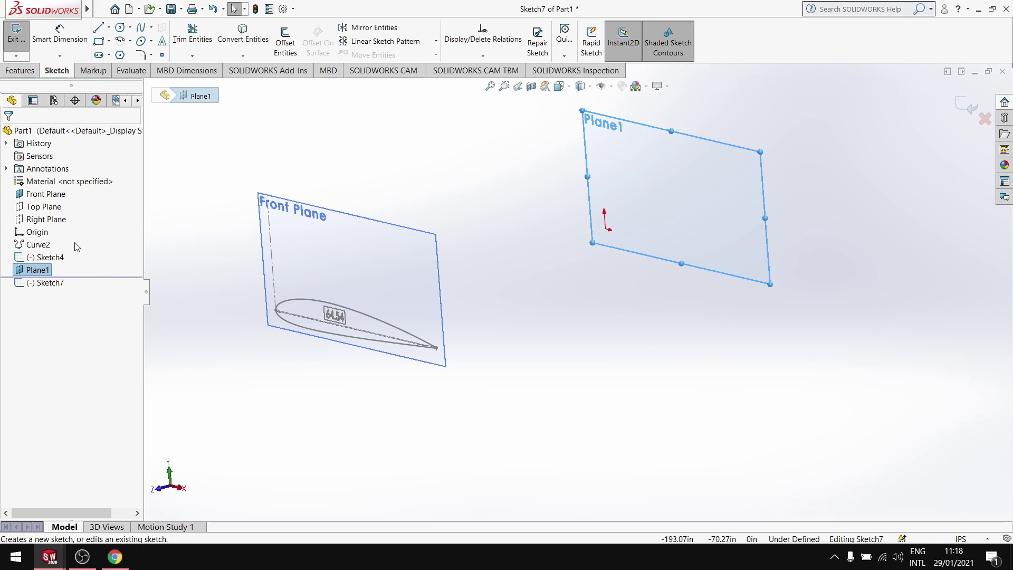
mouse_move(89, 9)
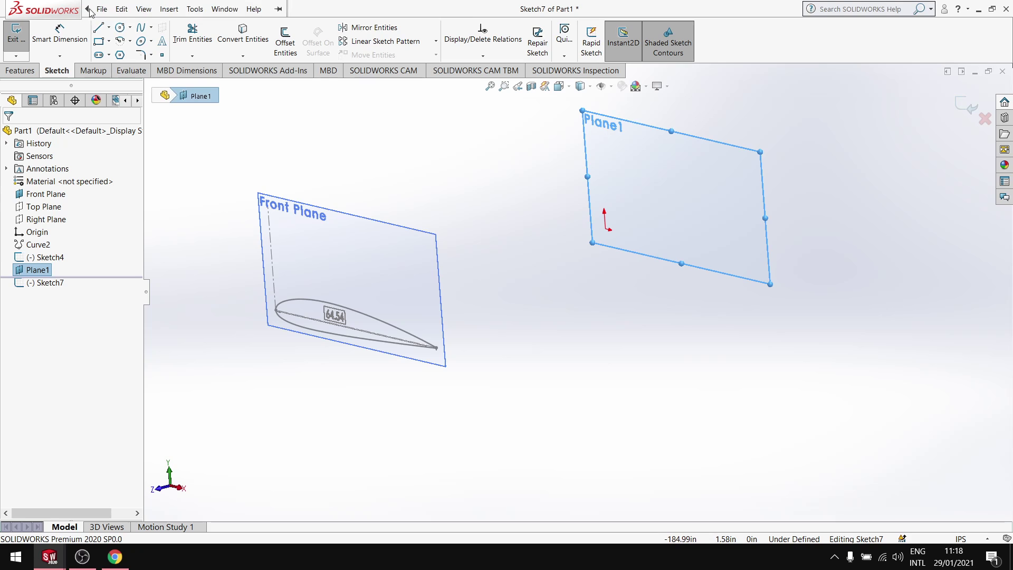
click(169, 9)
mouse_move(195, 9)
mouse_move(283, 287)
mouse_move(339, 373)
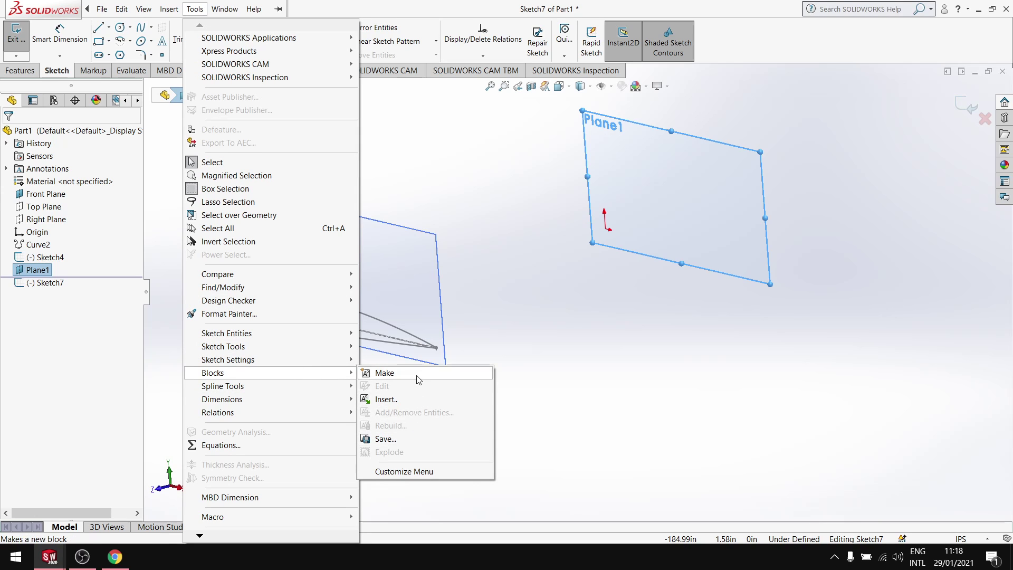
click(401, 400)
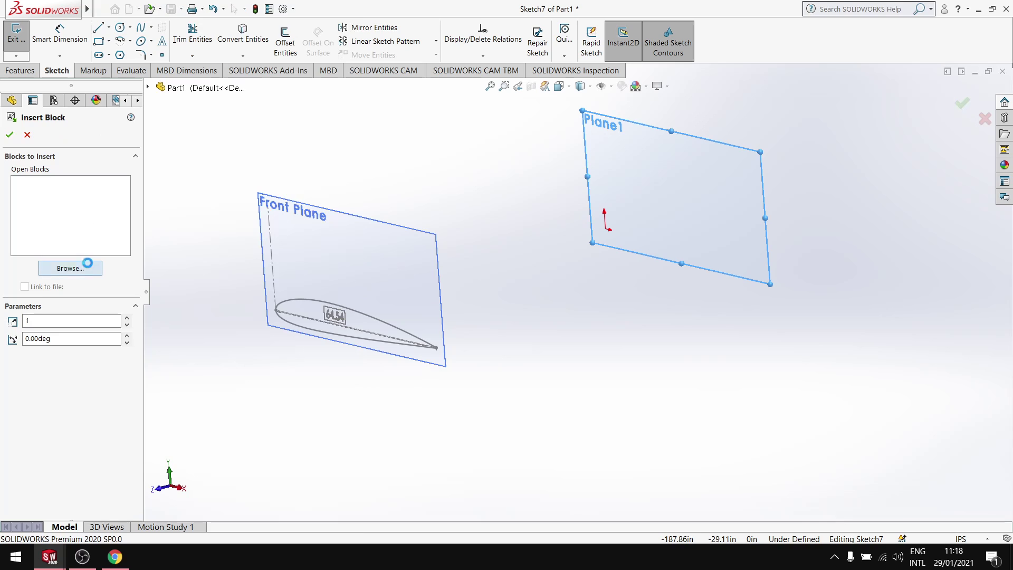
Step: Insert the NACA 2412 block from the Cessna OE-2 Bird Dog folder on drive D at the origin of the Plane1 sketch
click(90, 267)
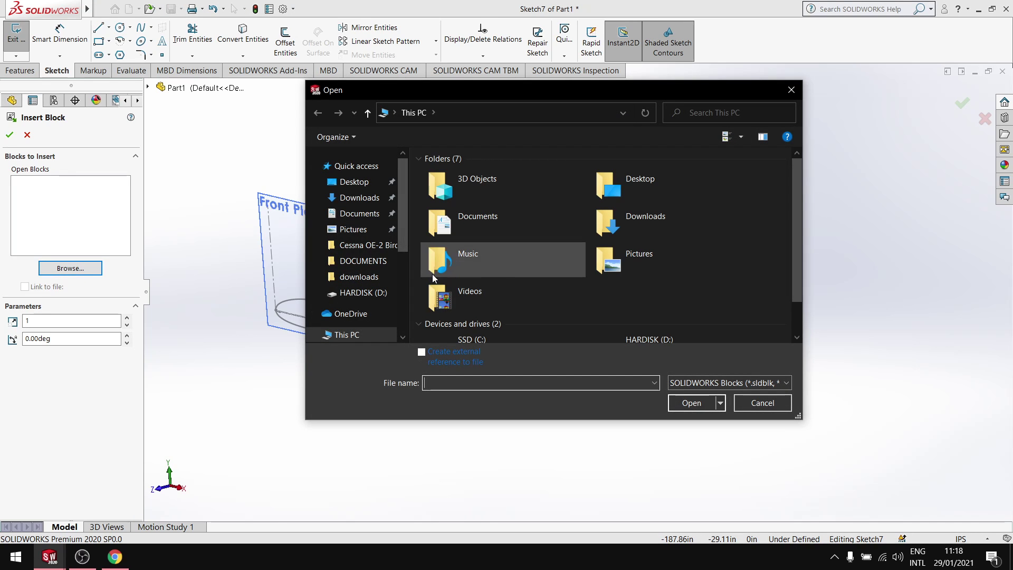
scroll(437, 274, down, 1)
drag(425, 235, 401, 263)
click(365, 293)
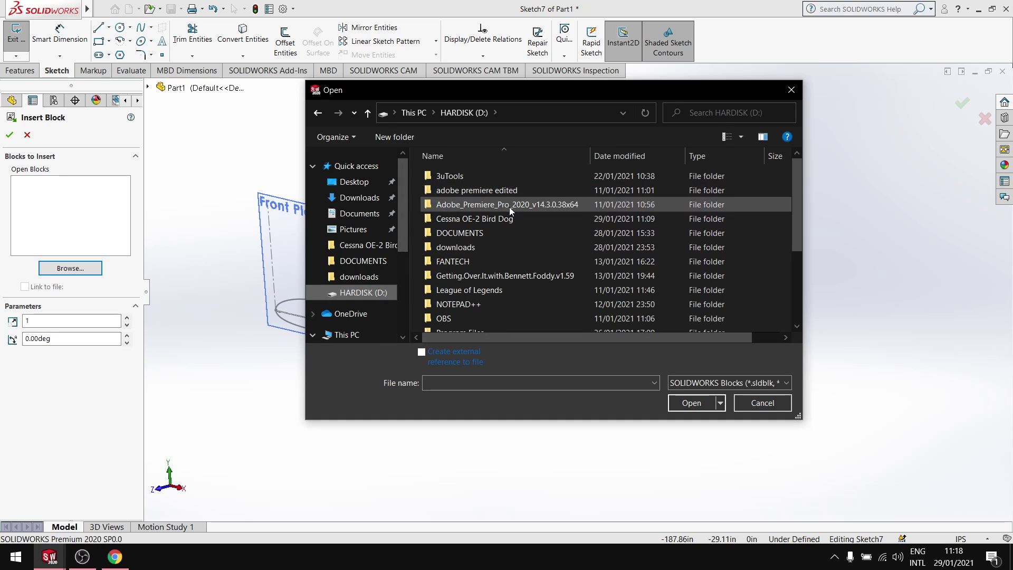
click(507, 231)
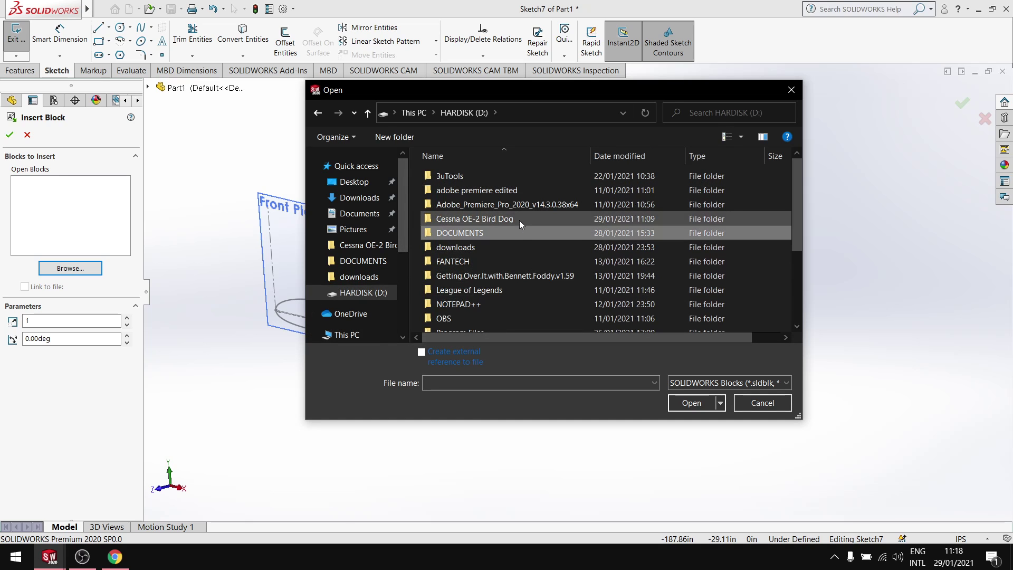
double_click(519, 221)
click(498, 290)
click(681, 405)
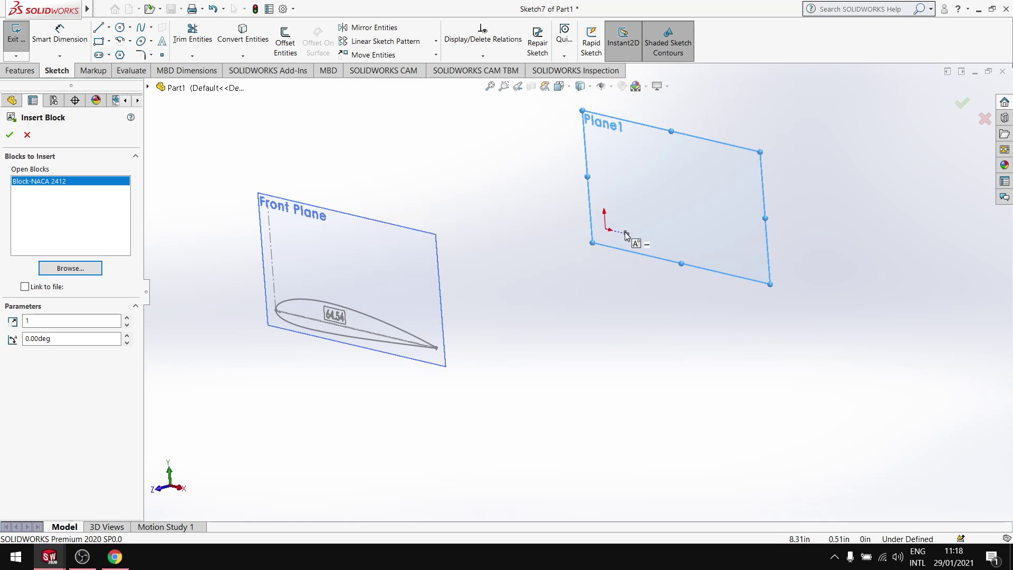
click(607, 228)
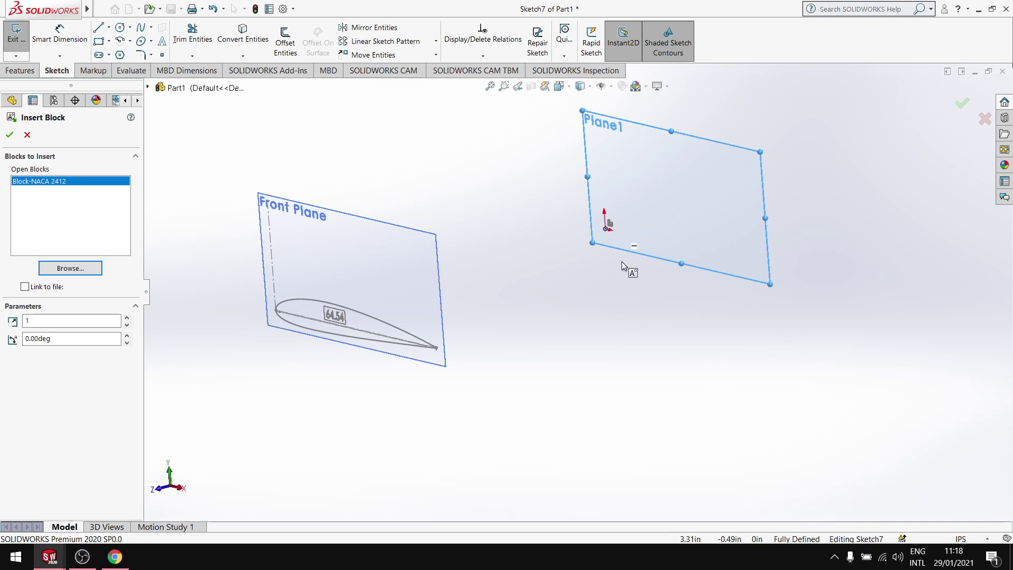
click(9, 135)
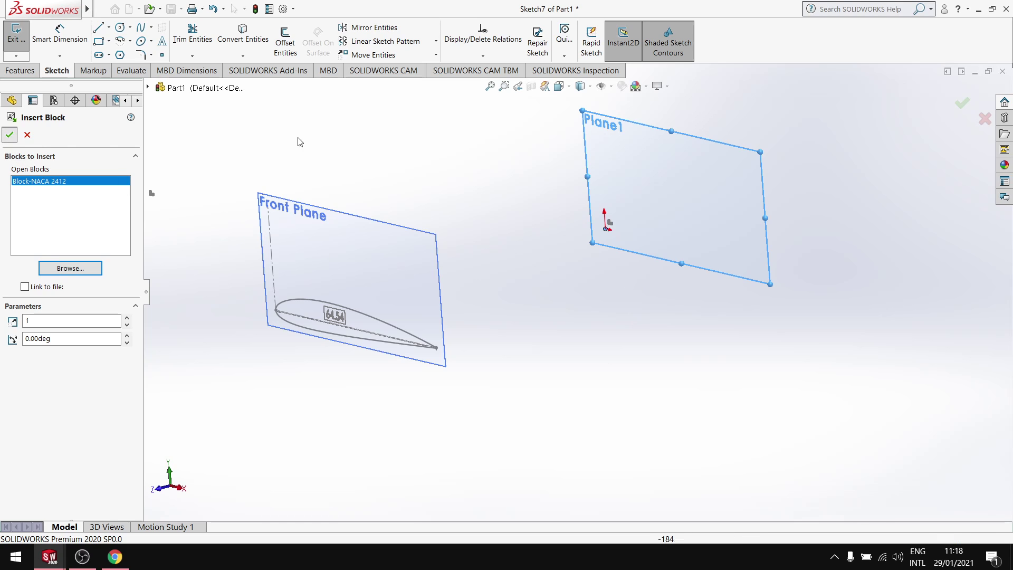
Step: Examine the block properties and available commands for the inserted airfoil's centerlines and outline
scroll(558, 208, down, 5)
scroll(568, 344, down, 3)
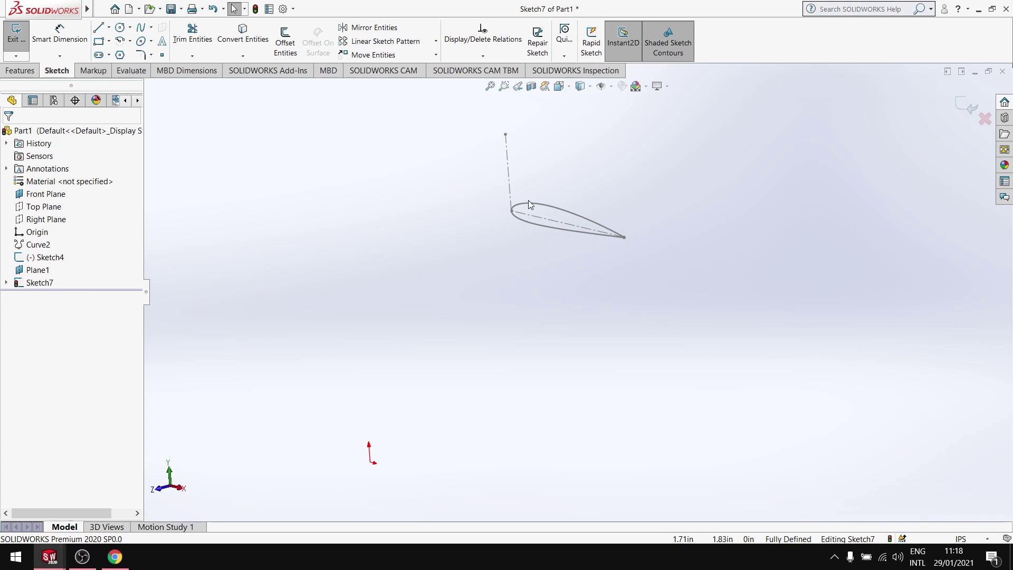
click(549, 224)
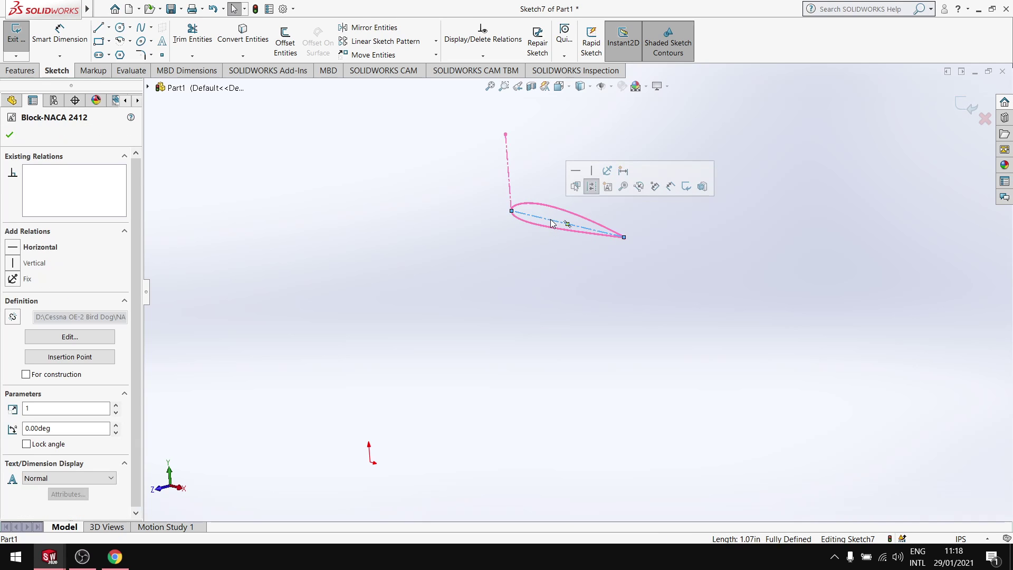
click(10, 136)
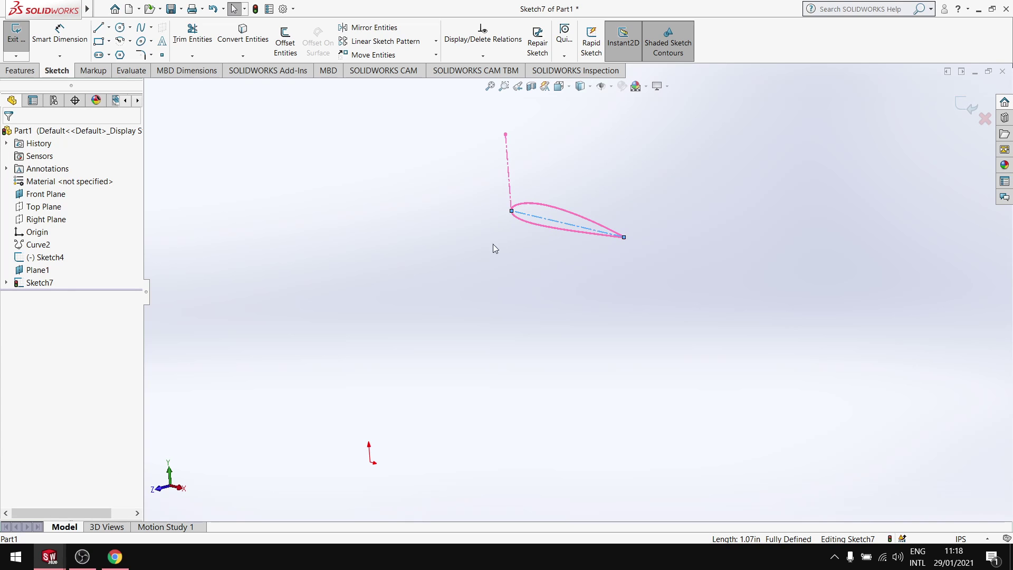
click(547, 221)
right_click(543, 220)
click(363, 241)
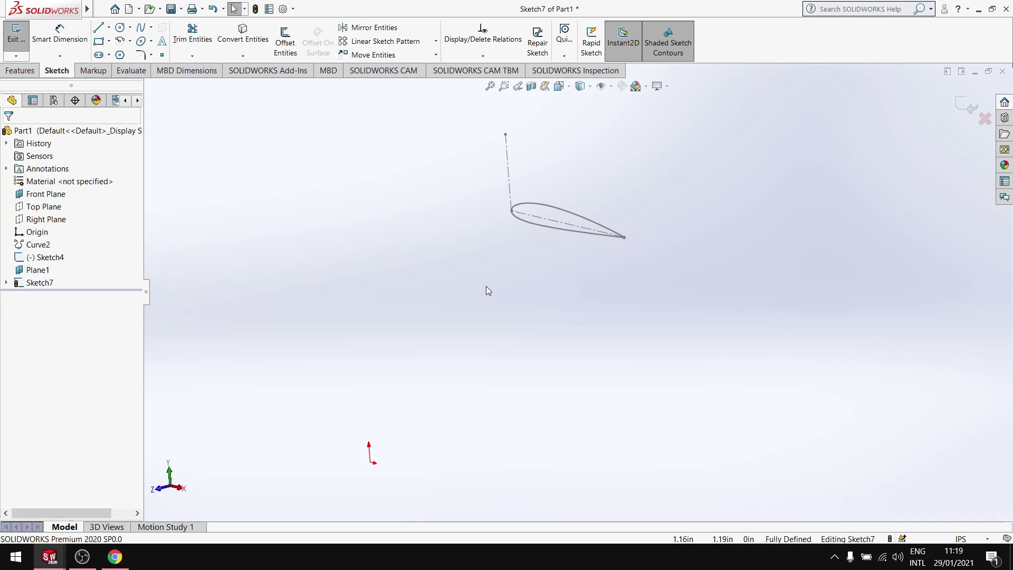
click(510, 184)
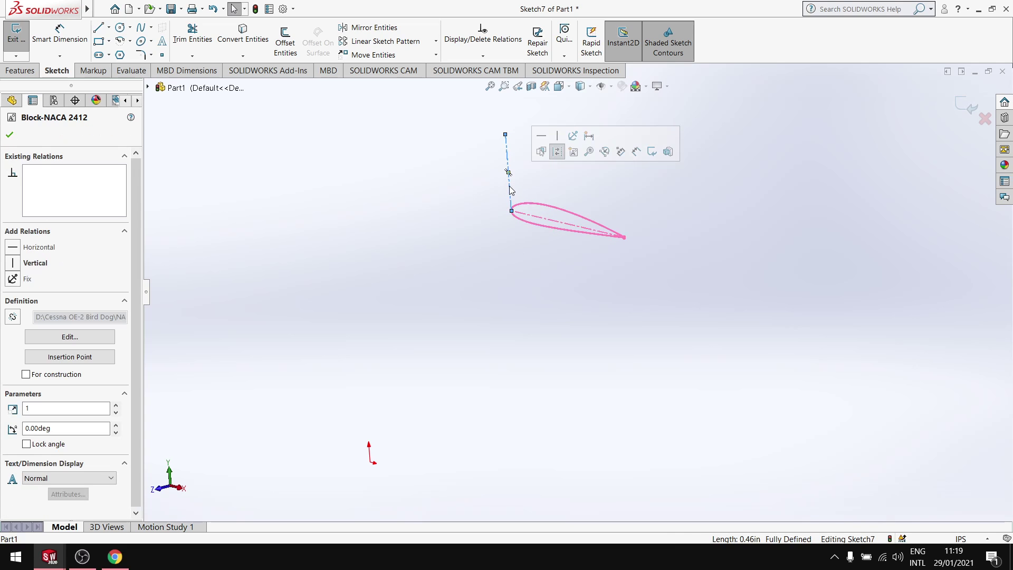
right_click(510, 193)
key(Escape)
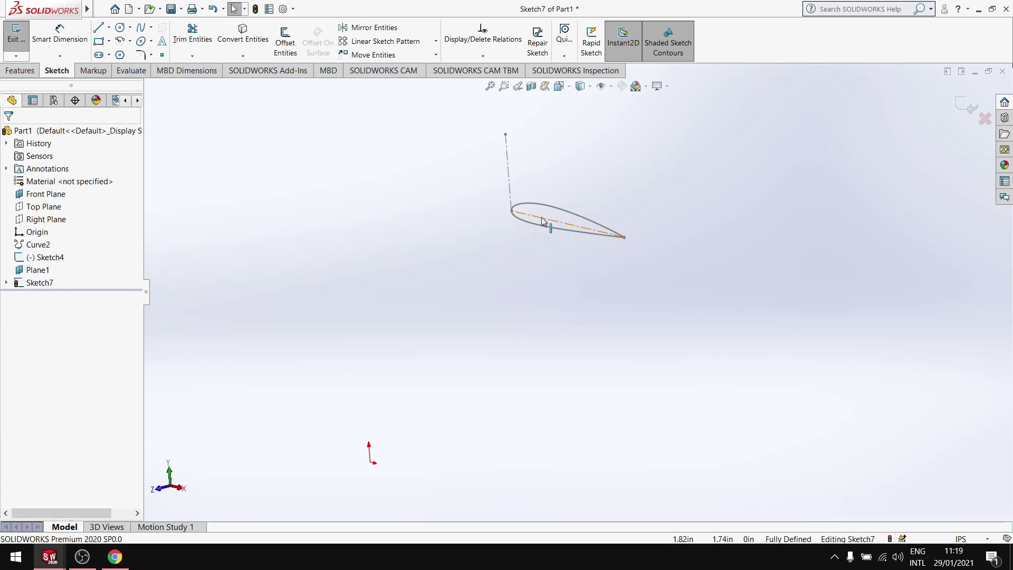
click(547, 222)
right_click(543, 227)
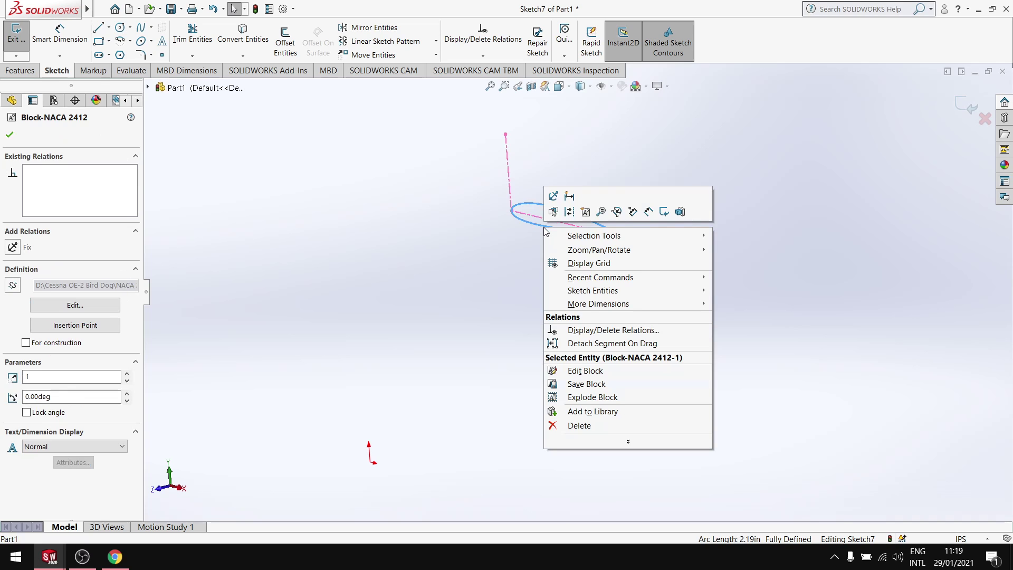
click(512, 229)
Step: Exit the Plane1 airfoil sketch and select the small airfoil outline in the model
click(16, 33)
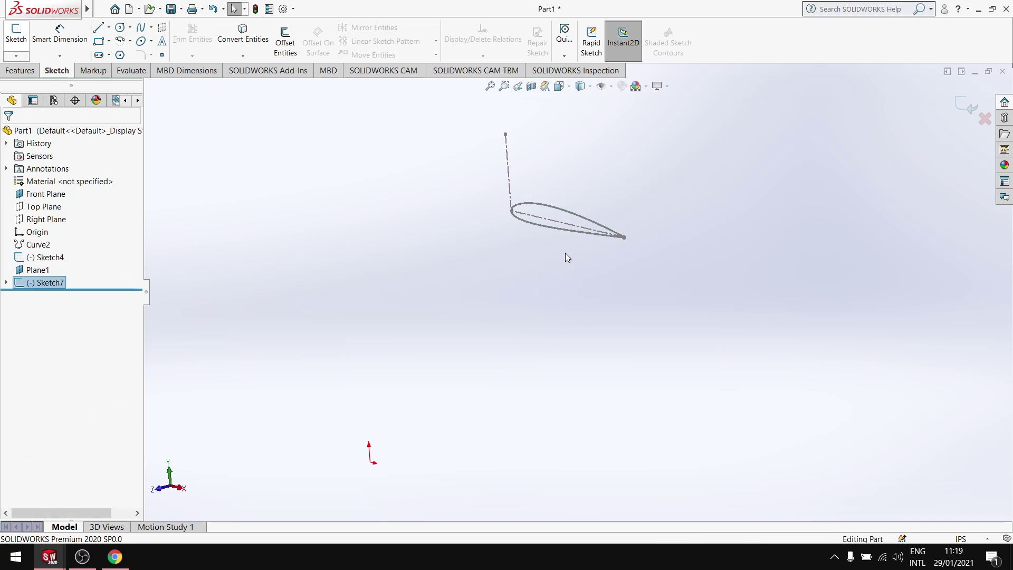
scroll(567, 285, up, 3)
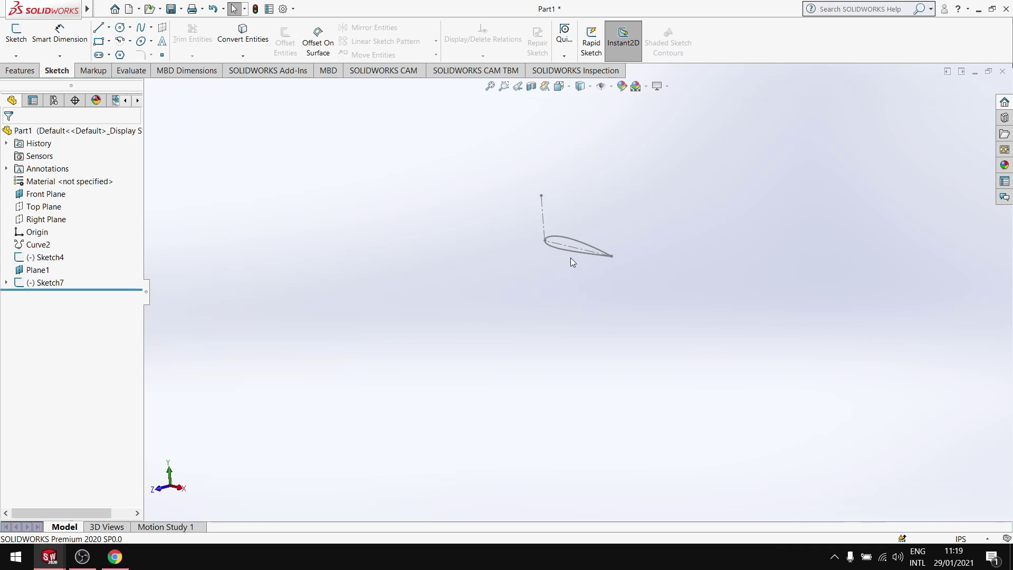
click(566, 246)
key(Escape)
click(573, 243)
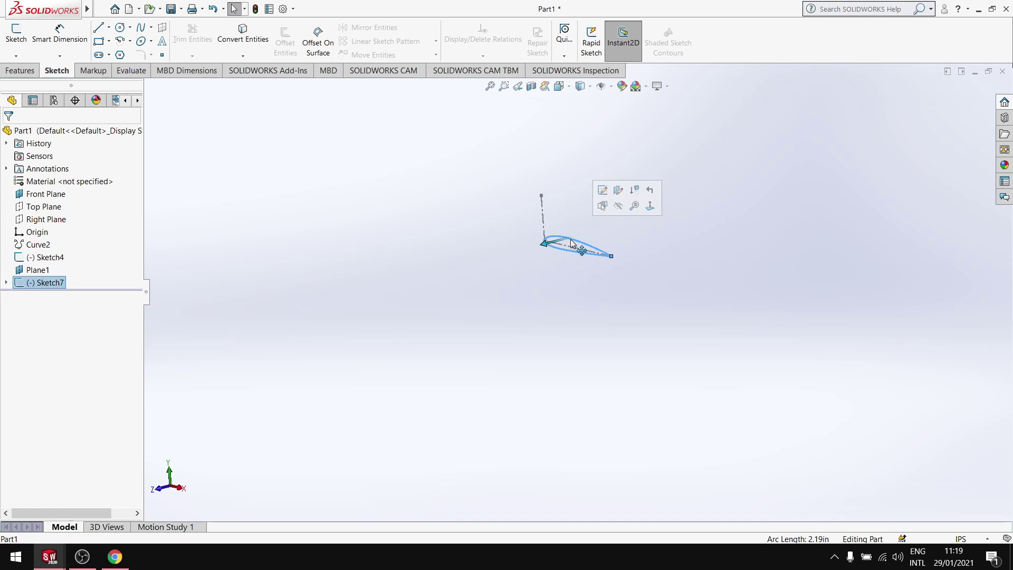
scroll(577, 246, down, 5)
scroll(561, 277, up, 5)
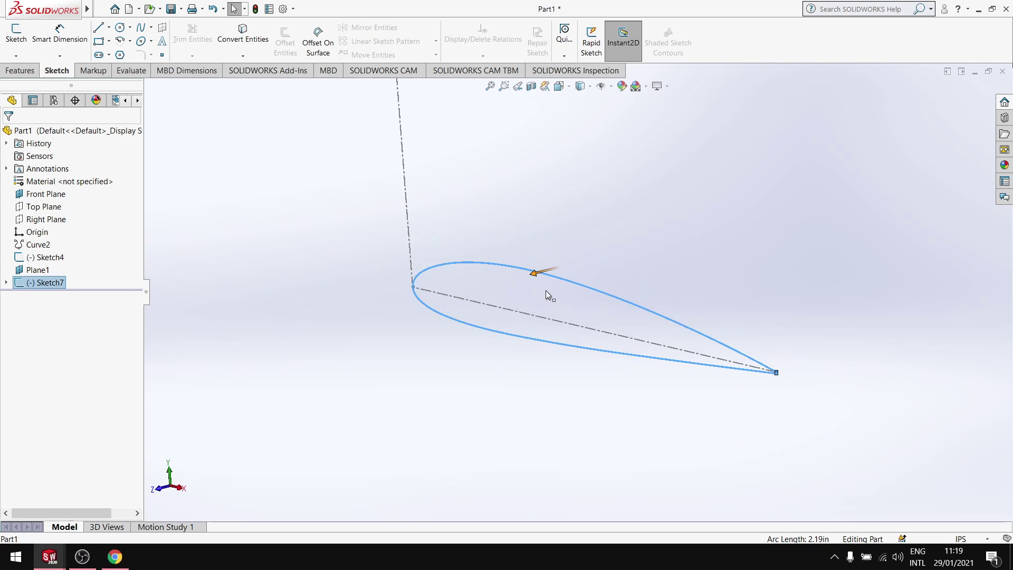
scroll(556, 298, down, 3)
click(59, 33)
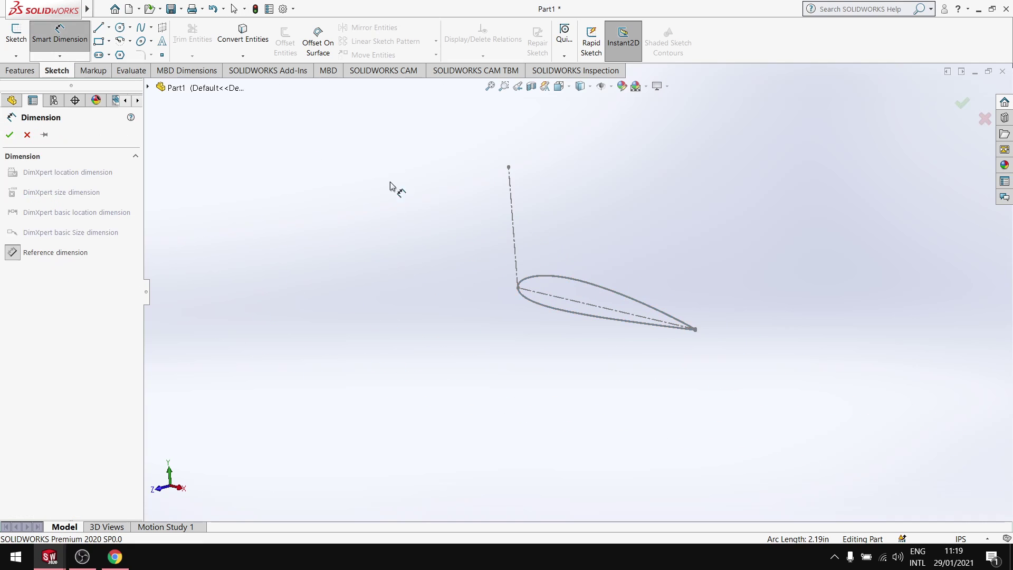
click(595, 310)
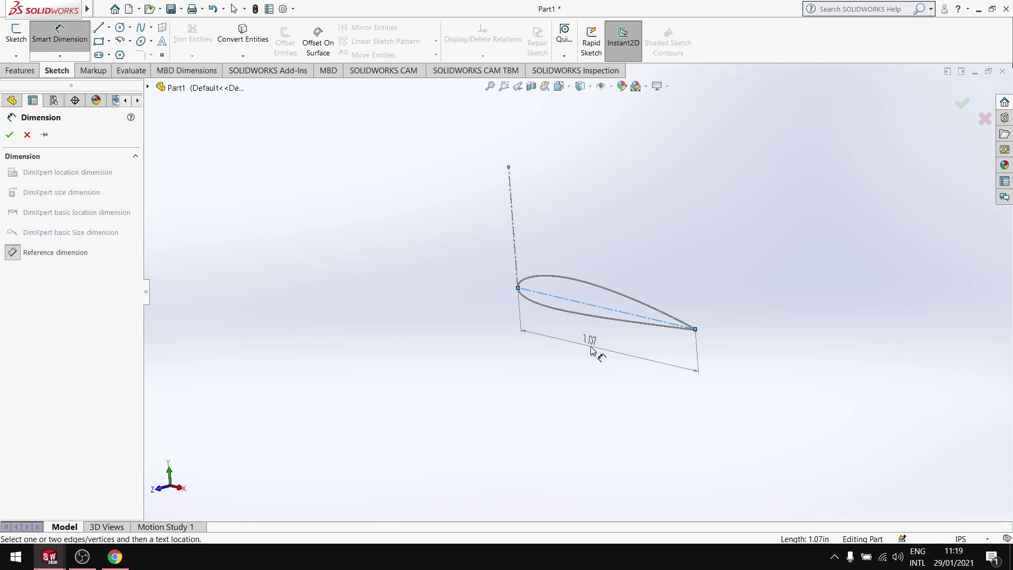
key(Escape)
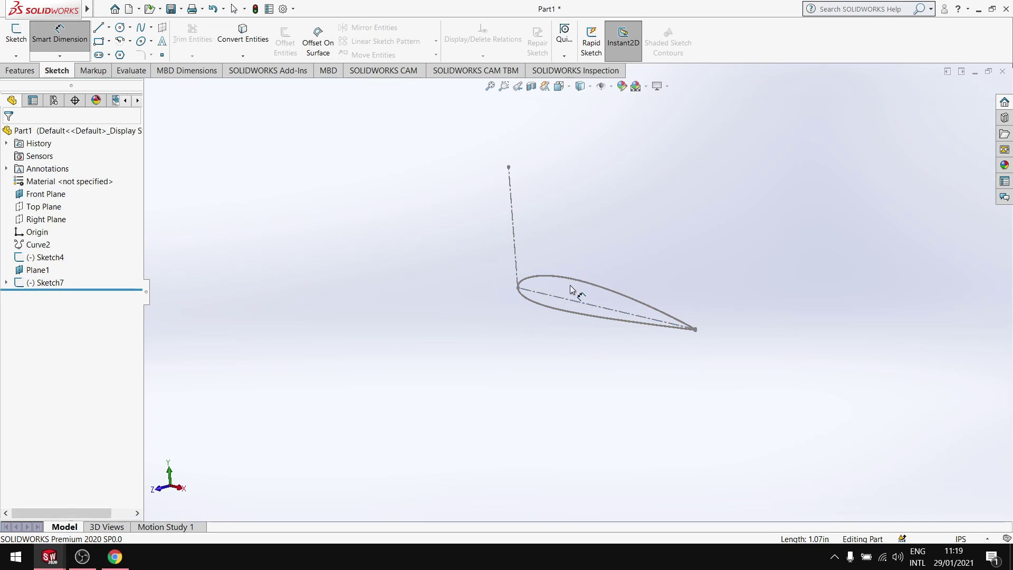
click(58, 41)
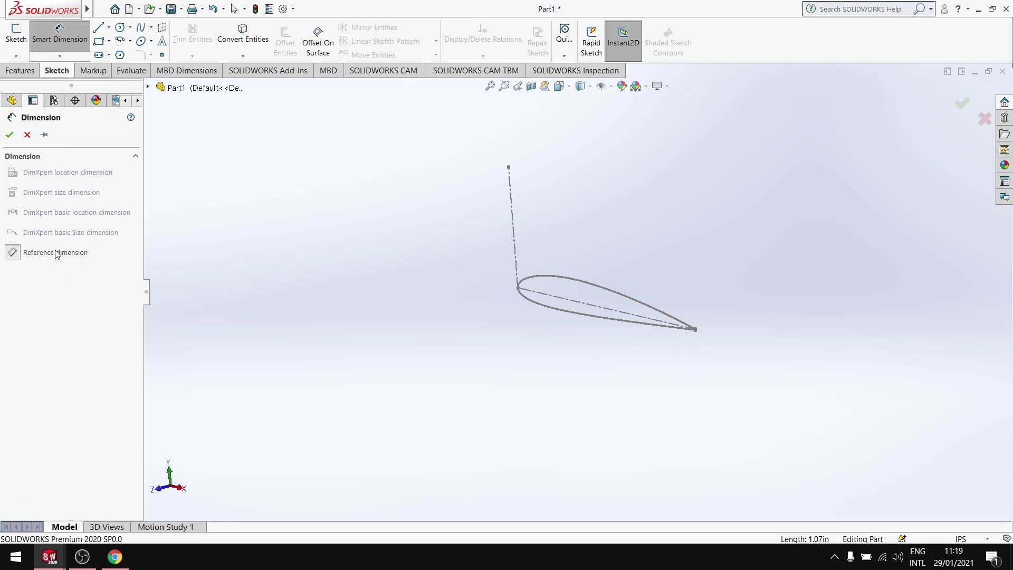
click(24, 136)
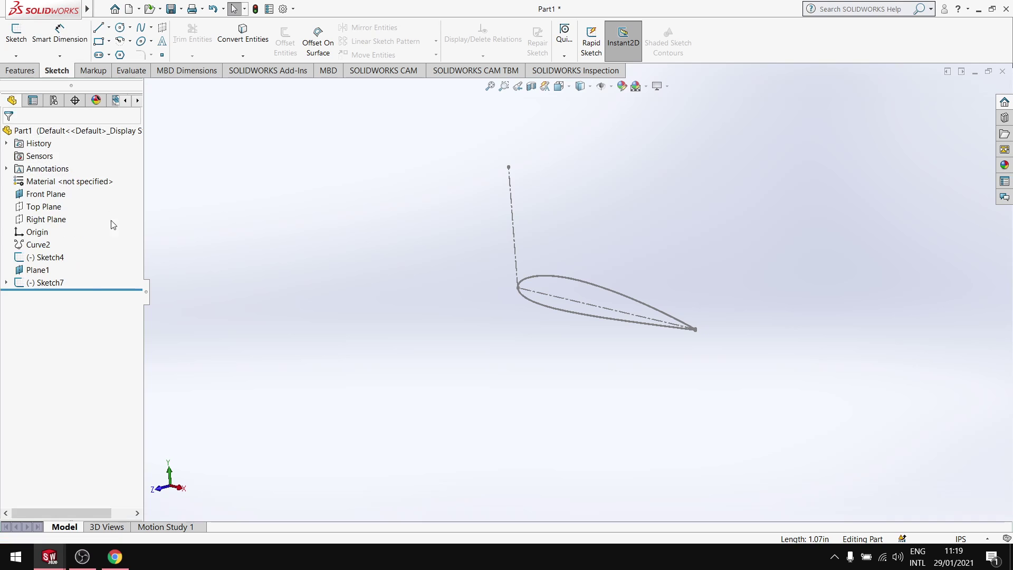
Step: Reopen Sketch7, the airfoil sketch on Plane1, for editing
click(37, 271)
right_click(38, 273)
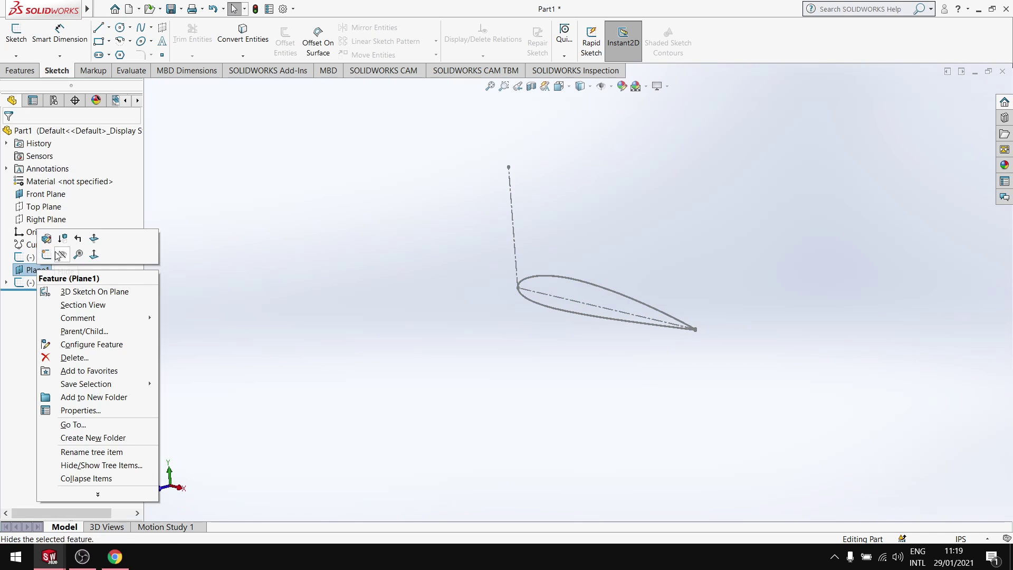
click(32, 284)
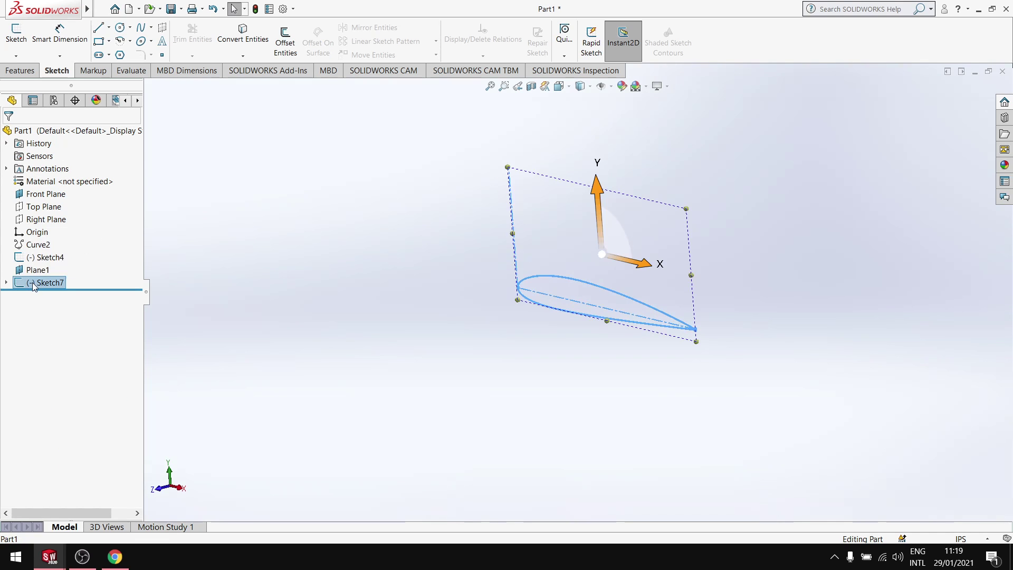
right_click(34, 287)
click(43, 252)
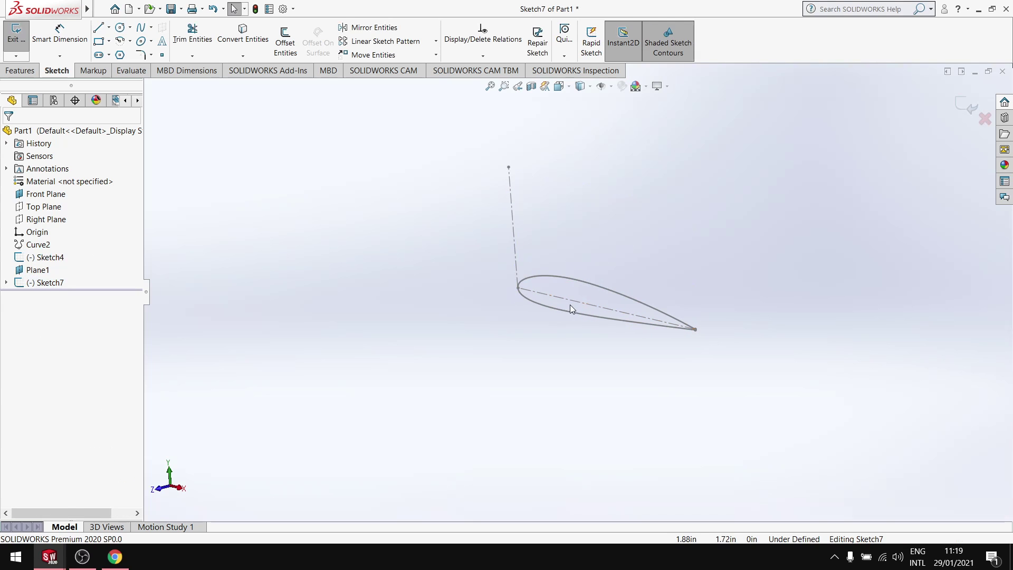
Step: Try to dimension the horizontal chord centerline of the NACA 2412 block with Smart Dimension
click(42, 285)
click(580, 317)
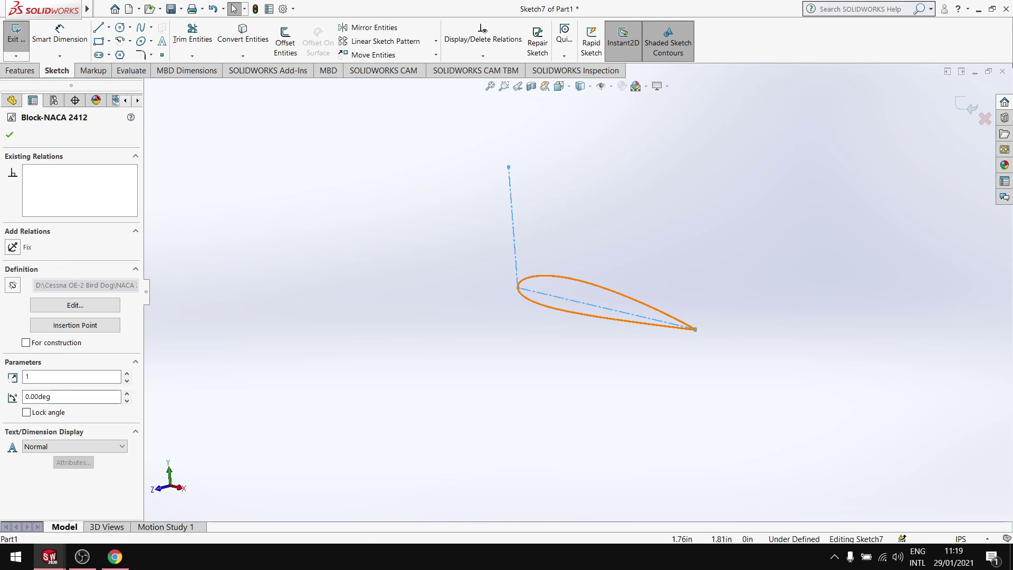
click(60, 33)
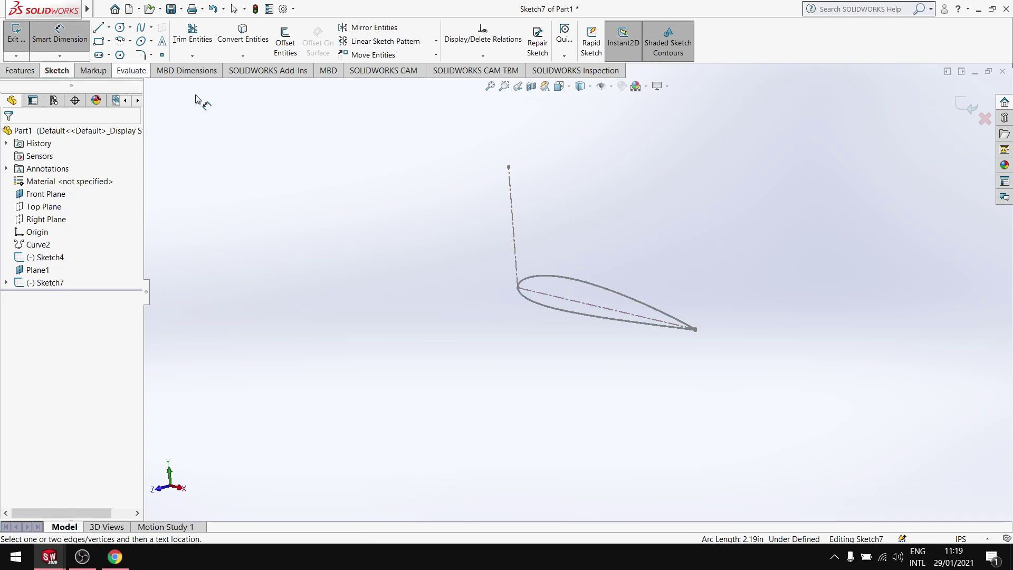
click(595, 309)
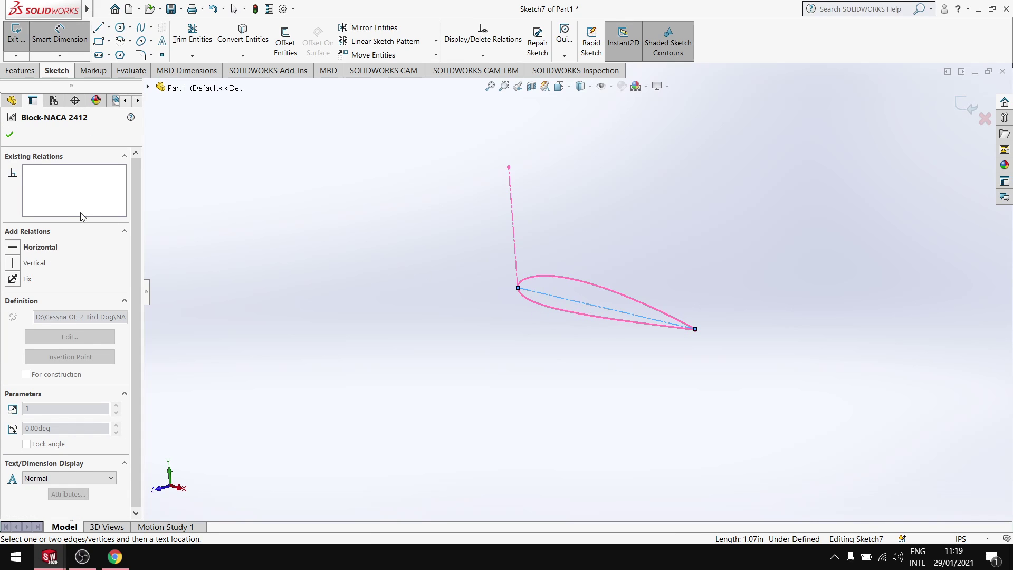
click(10, 135)
scroll(470, 315, up, 5)
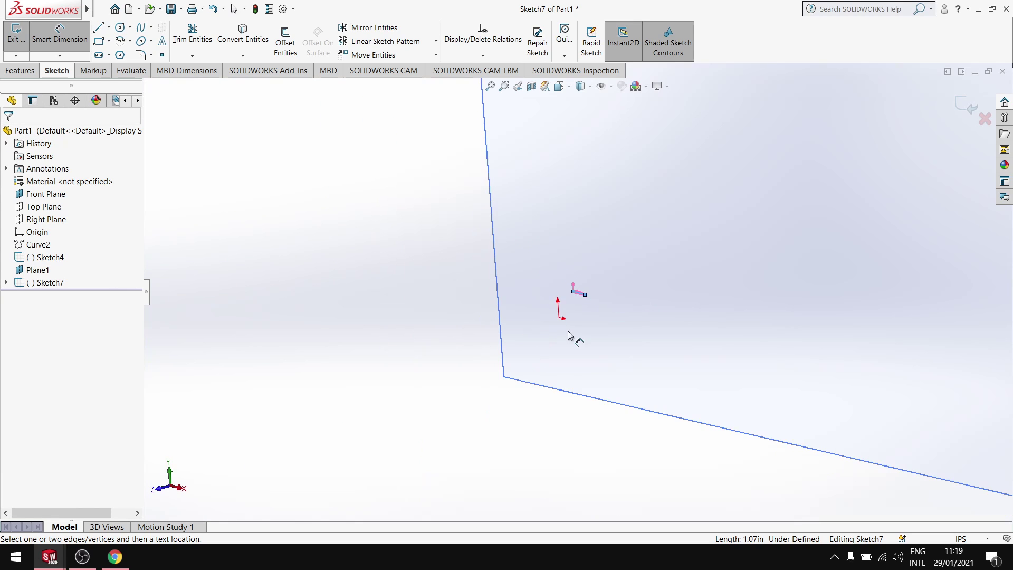
scroll(581, 299, down, 3)
click(570, 252)
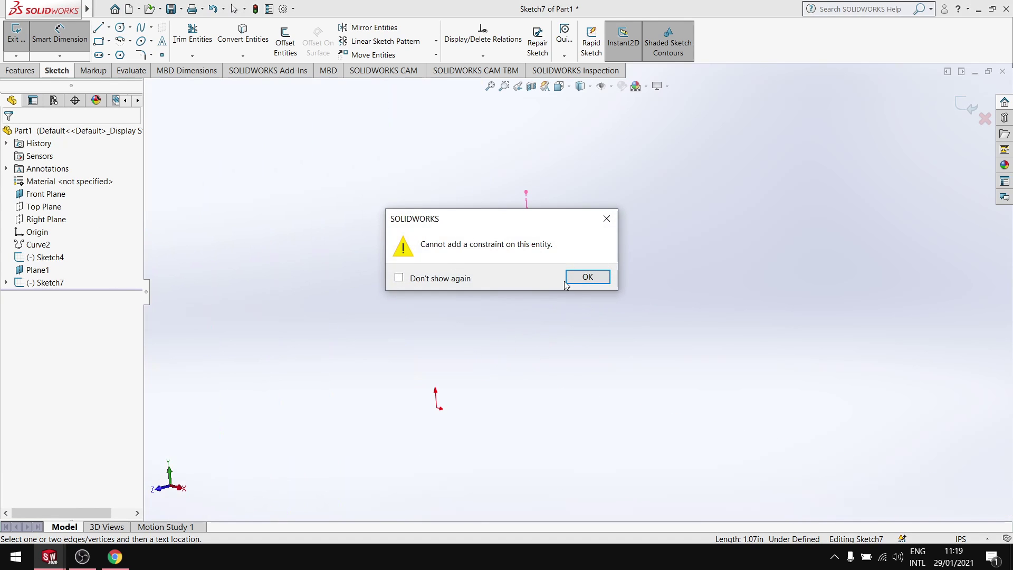
click(586, 276)
scroll(583, 271, down, 4)
scroll(569, 286, up, 3)
click(9, 135)
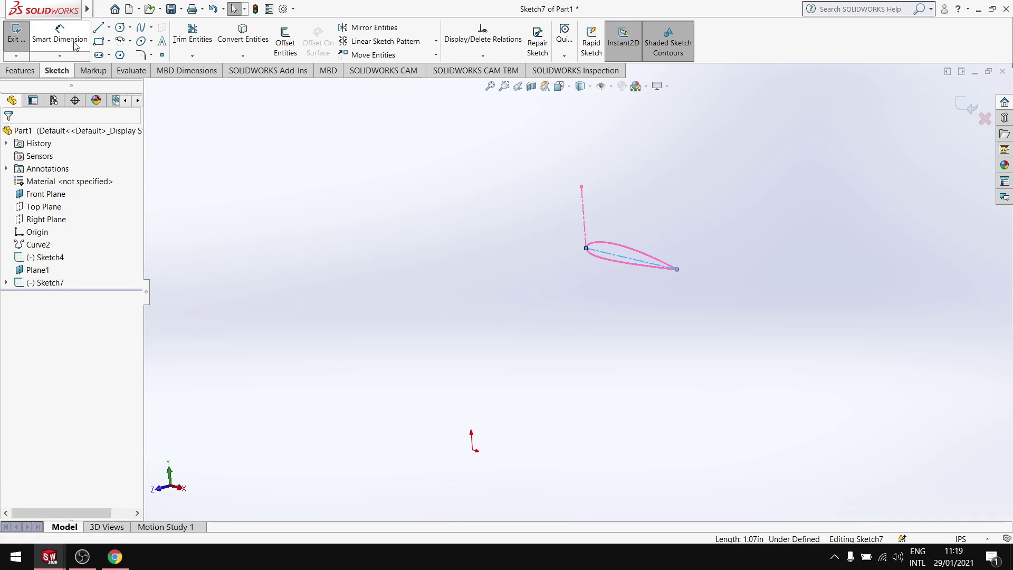
Step: Examine the NACA 2412 block in Sketch7, including its properties, leading edge and trailing edge
right_click(50, 284)
right_click(38, 270)
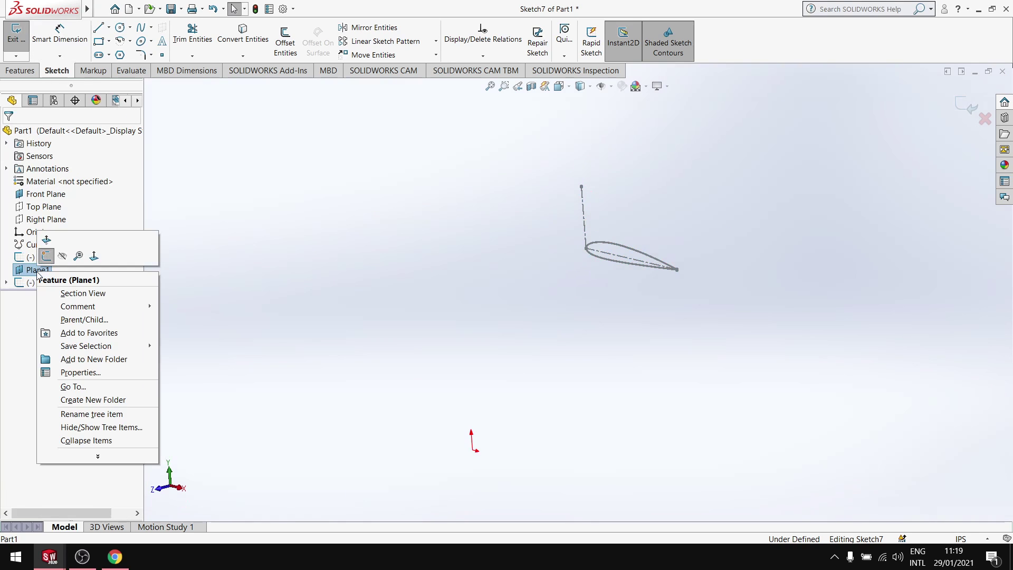
click(622, 264)
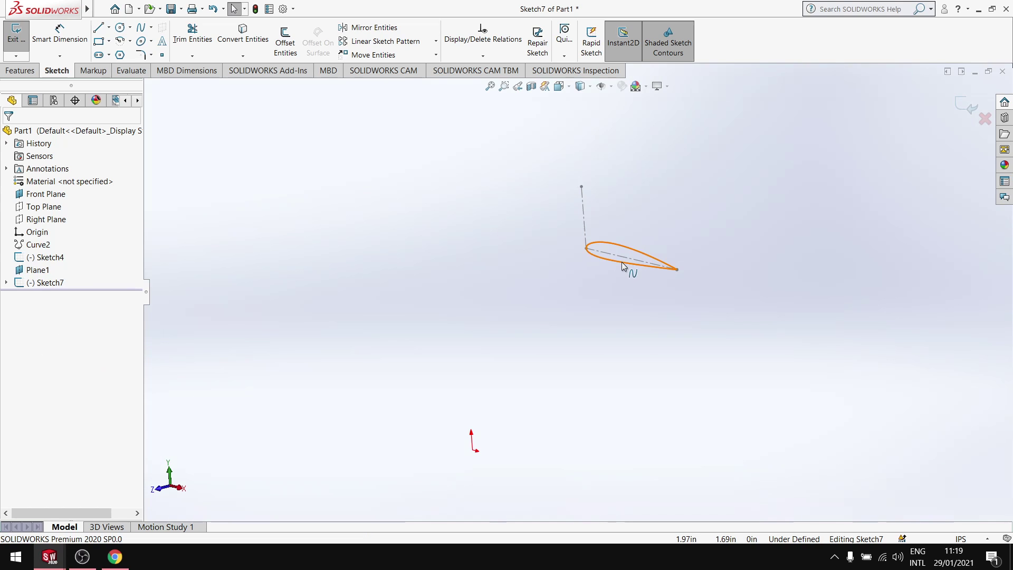
click(620, 263)
scroll(628, 254, down, 8)
click(616, 285)
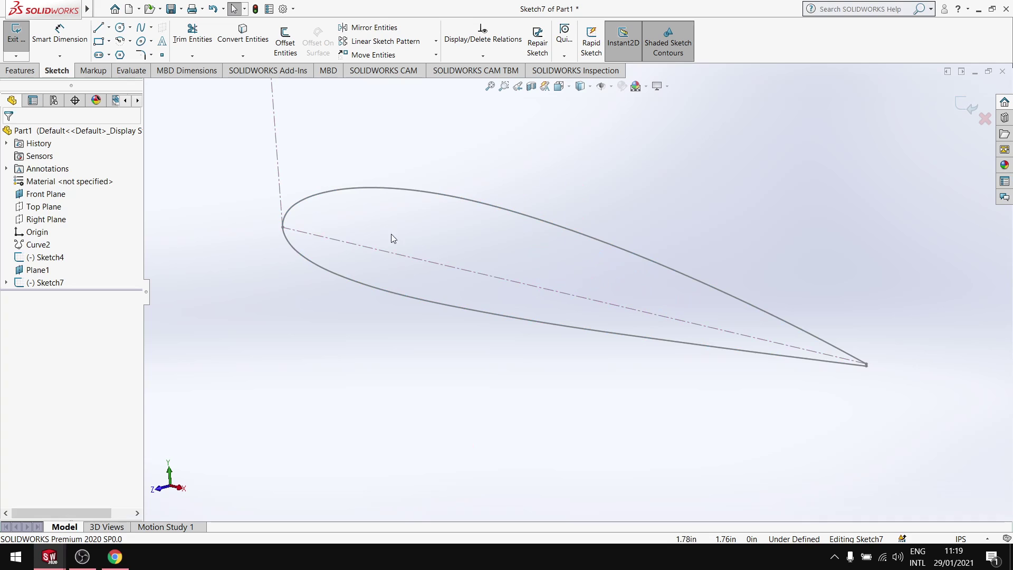
click(449, 197)
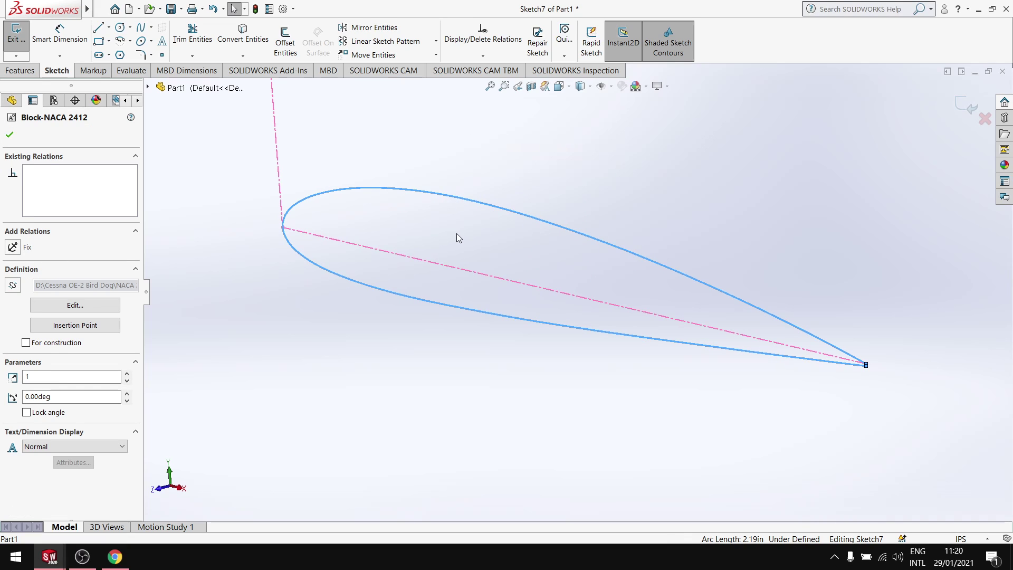
scroll(802, 340, down, 8)
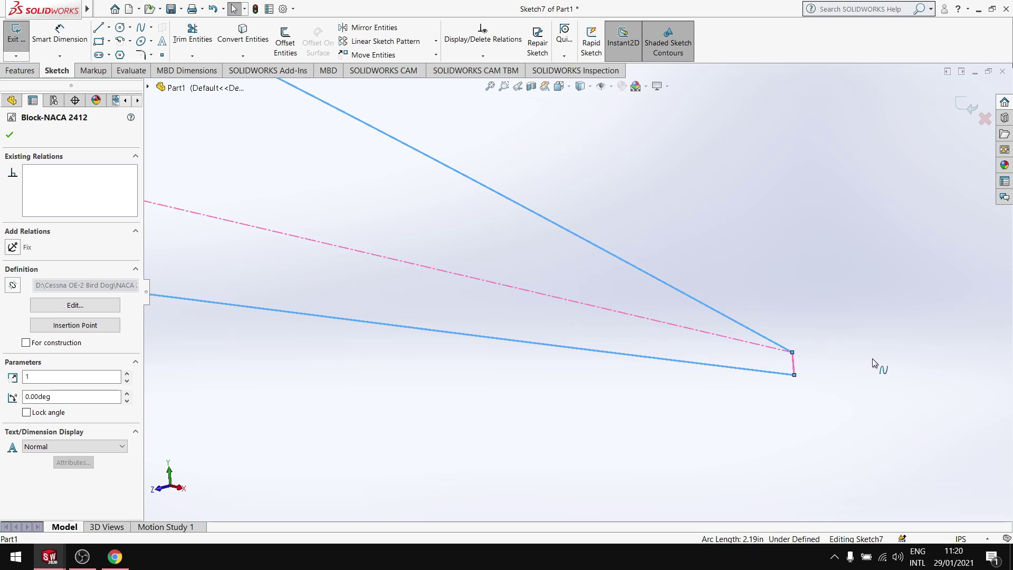
scroll(763, 363, down, 3)
key(Escape)
scroll(514, 300, up, 5)
scroll(396, 291, up, 4)
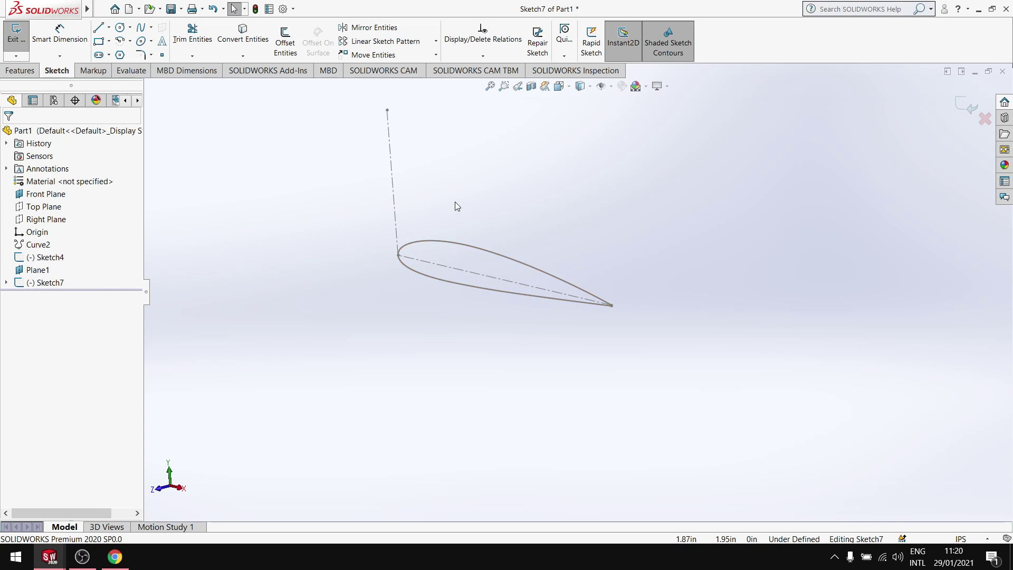
Step: Open the NACA 2412 block for editing and dimension its chord centerline to 64.54 in
double_click(433, 272)
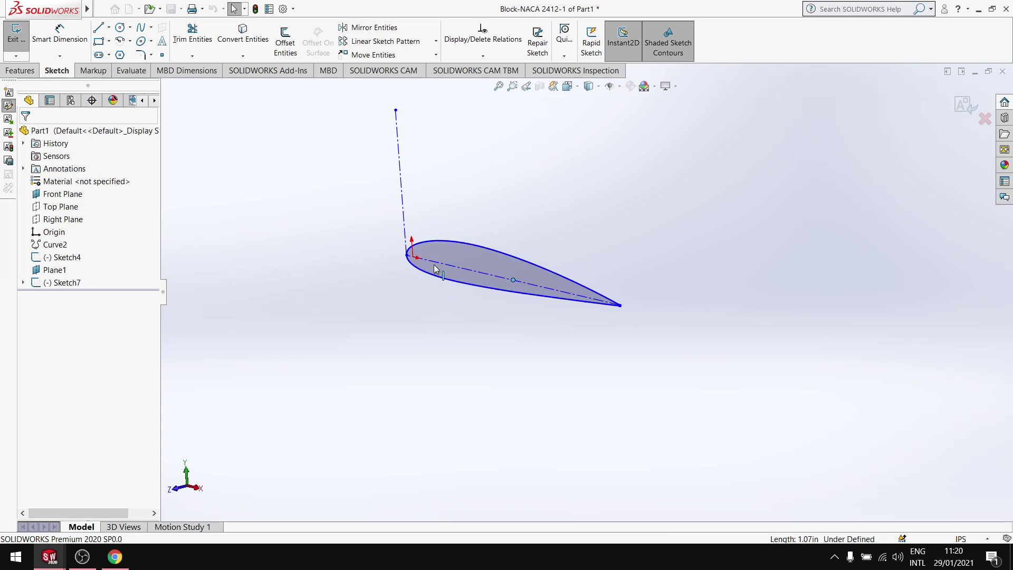
click(59, 33)
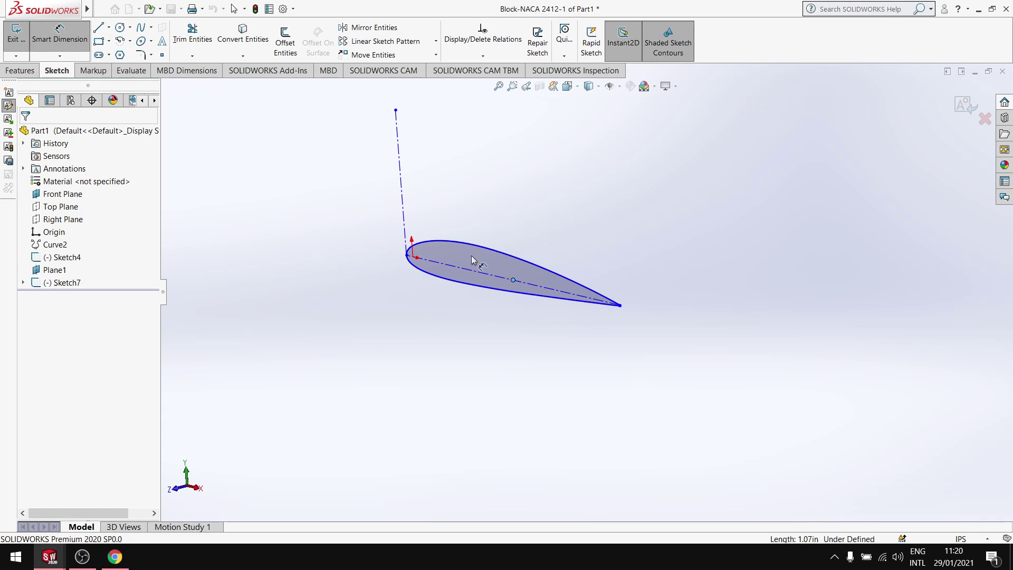
click(486, 274)
click(480, 317)
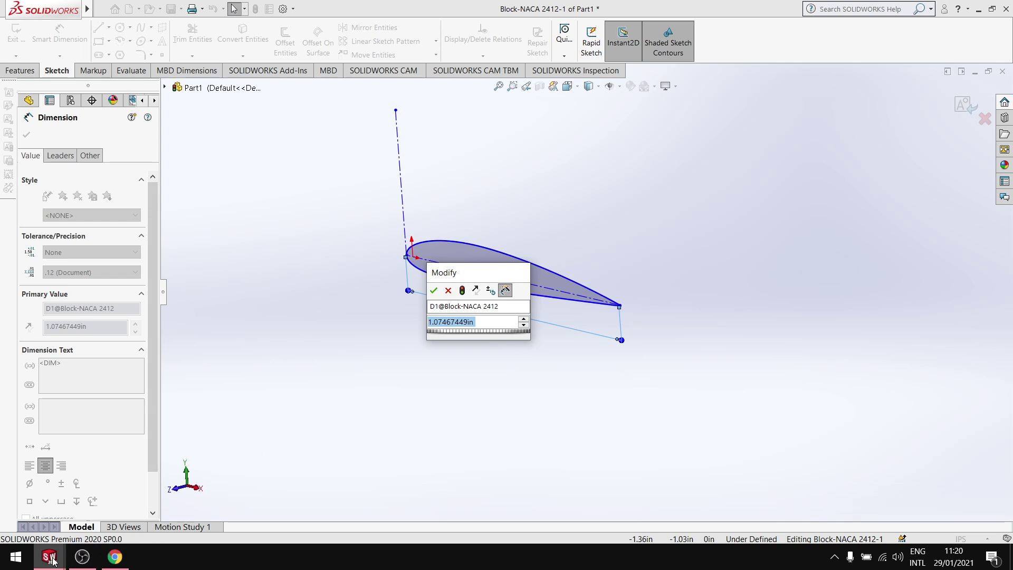
mouse_move(52, 559)
mouse_move(91, 524)
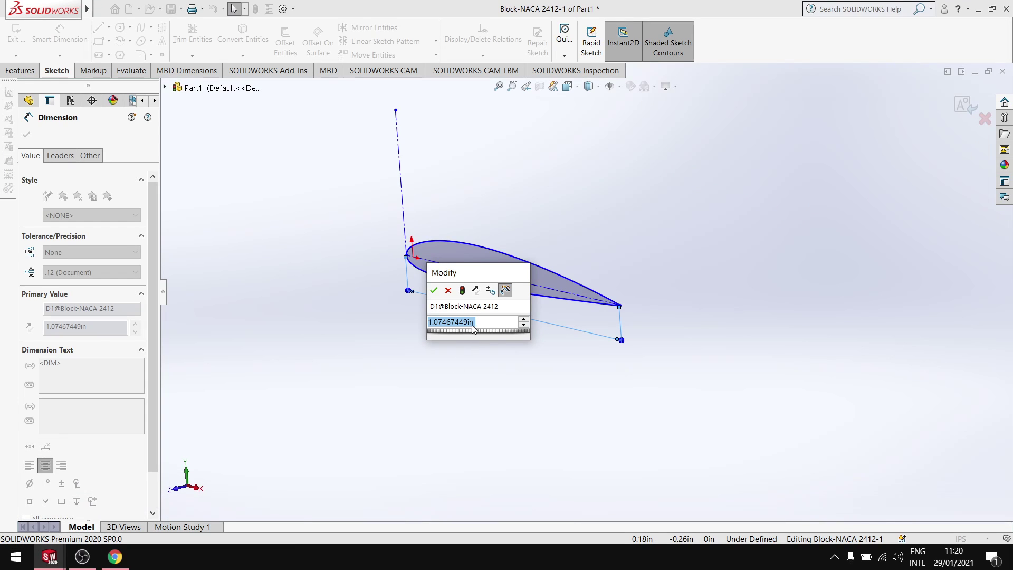
text(640)
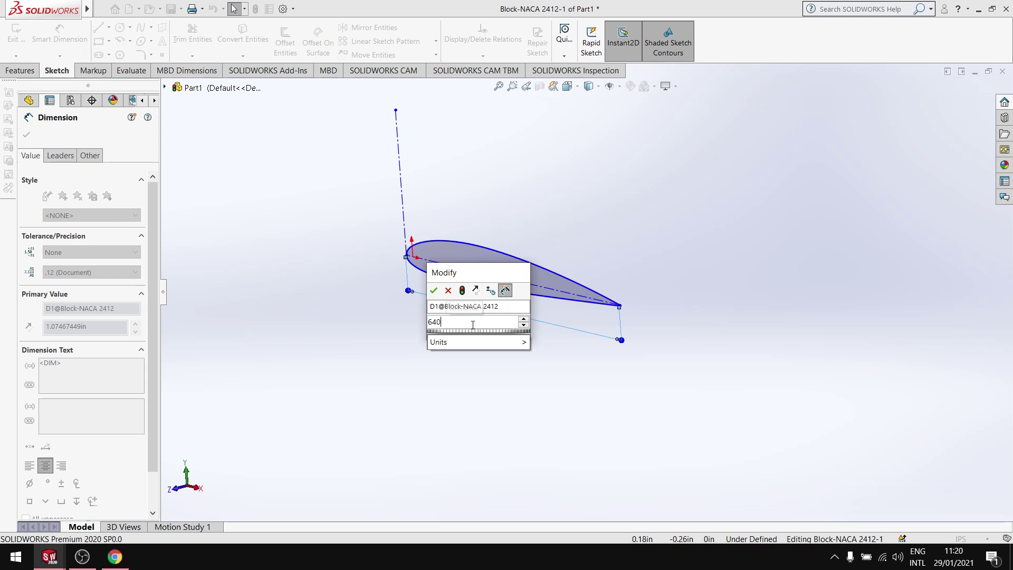
key(BackSpace)
text(.54)
key(Return)
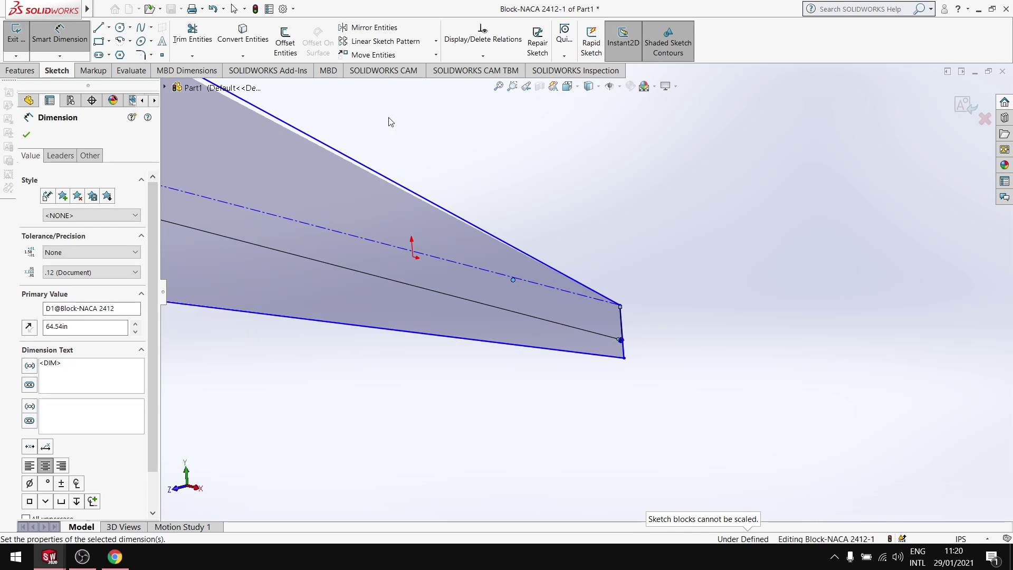
click(27, 136)
Step: Try to reposition the free end of the vertical centerline at the enlarged airfoil's leading edge
scroll(389, 249, up, 6)
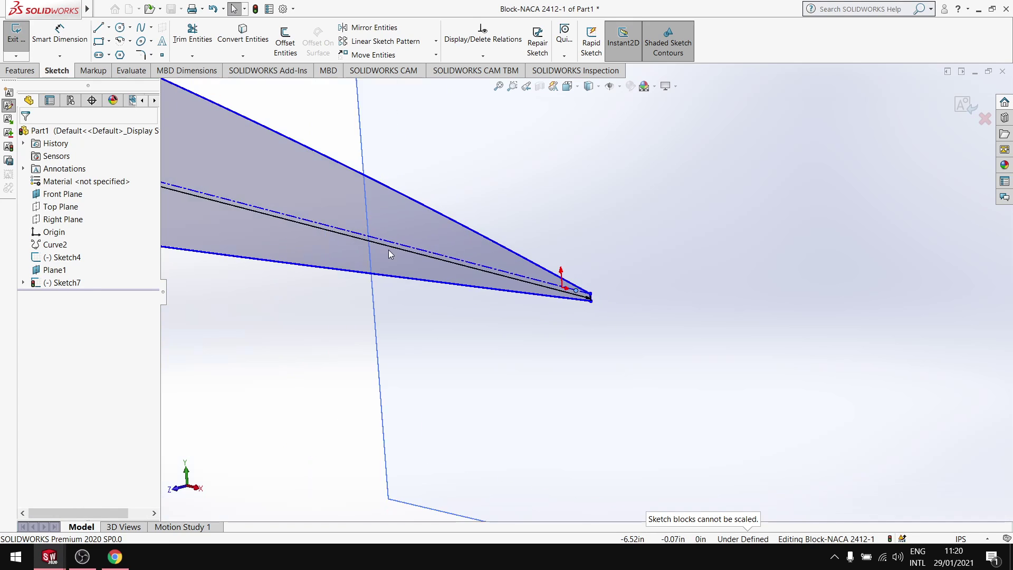
scroll(485, 274, down, 10)
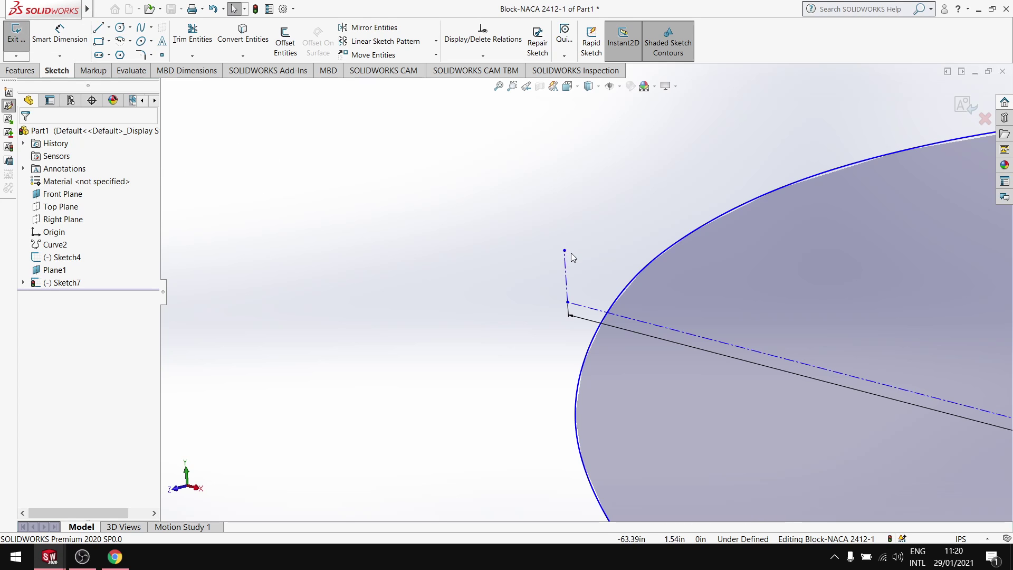
mouse_move(565, 251)
mouse_down()
mouse_move(558, 102)
mouse_move(548, 118)
mouse_up()
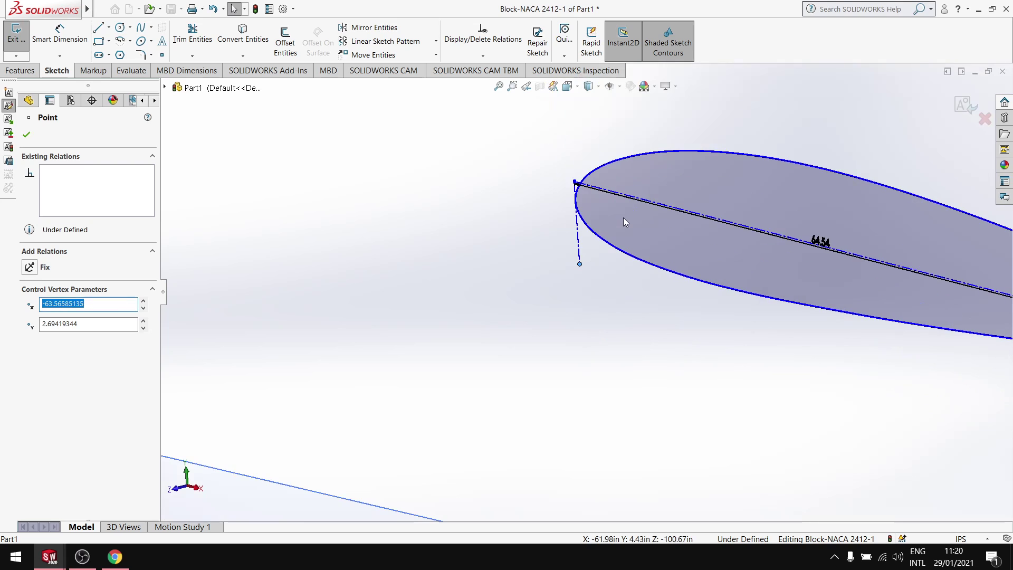
click(623, 223)
scroll(597, 317, up, 3)
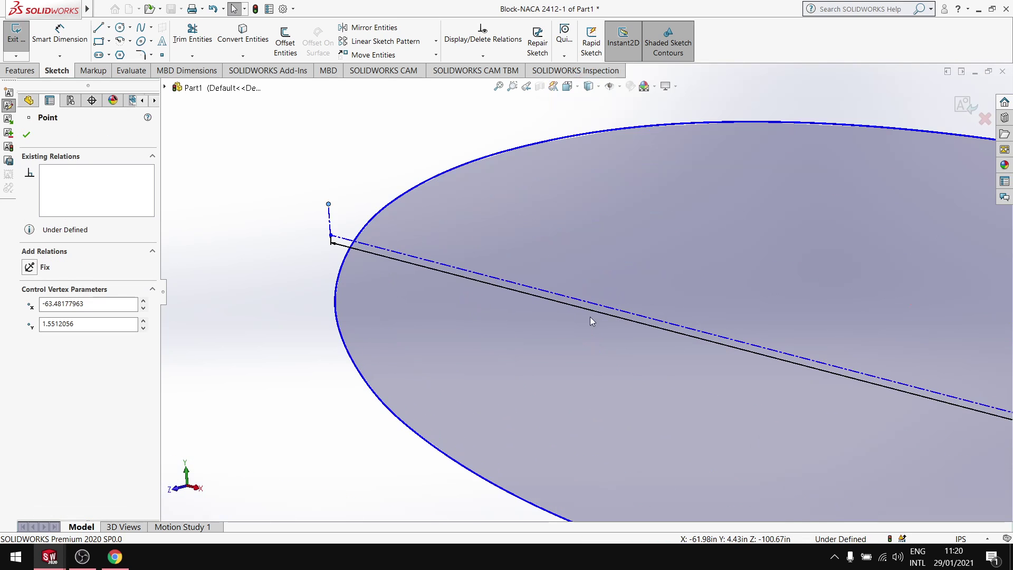
scroll(546, 321, up, 5)
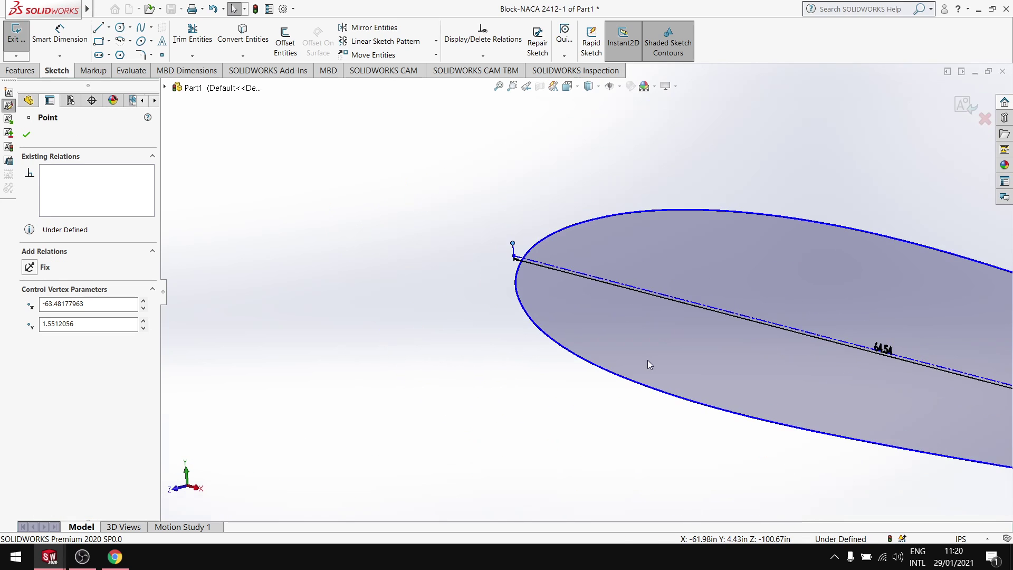
scroll(693, 368, up, 5)
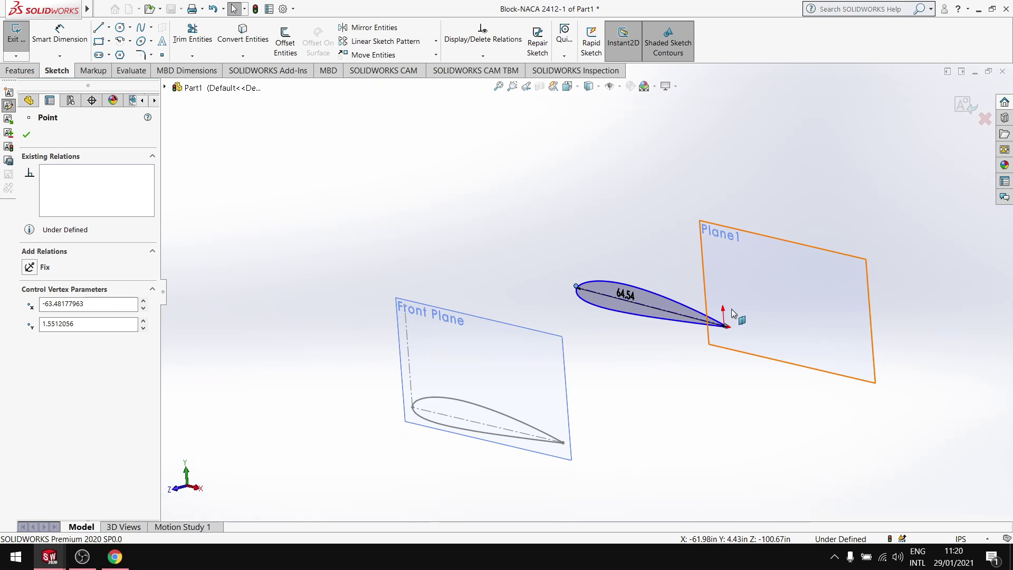
click(115, 557)
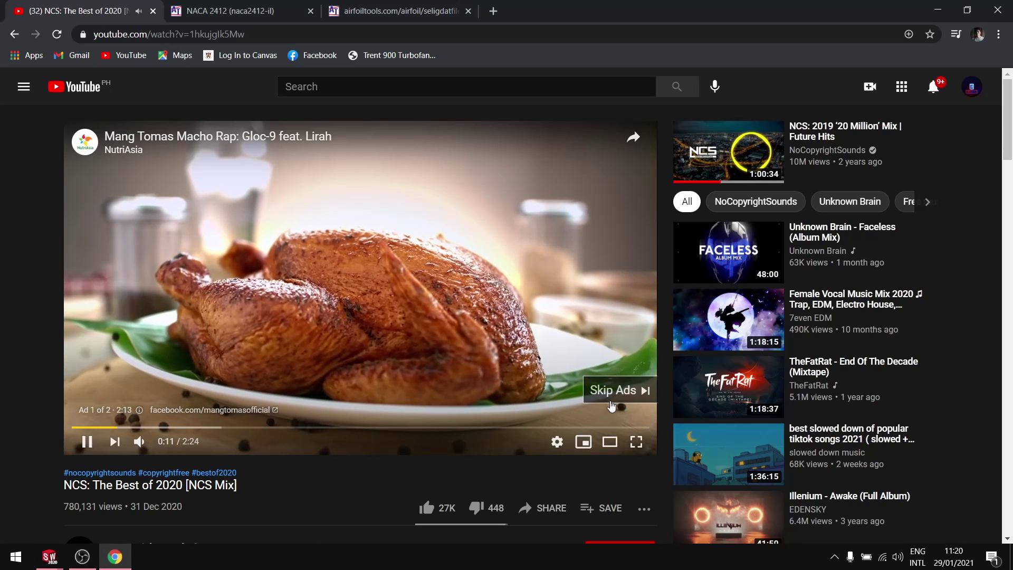
scroll(407, 335, down, 10)
key(alt+Tab)
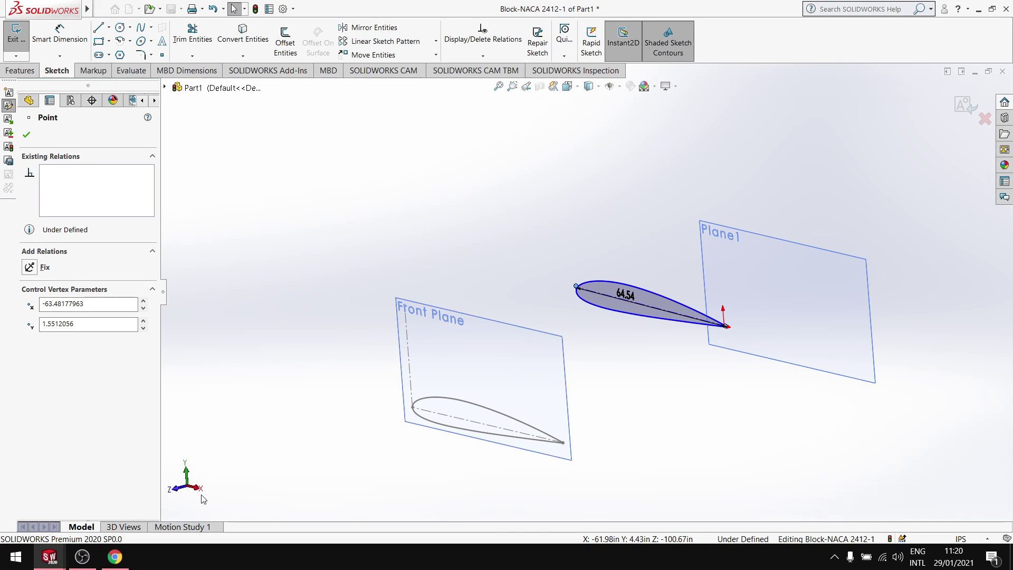
Step: Finish editing the NACA 2412 block and return to Sketch7 in the Front view
click(174, 489)
scroll(290, 407, down, 3)
scroll(350, 389, up, 2)
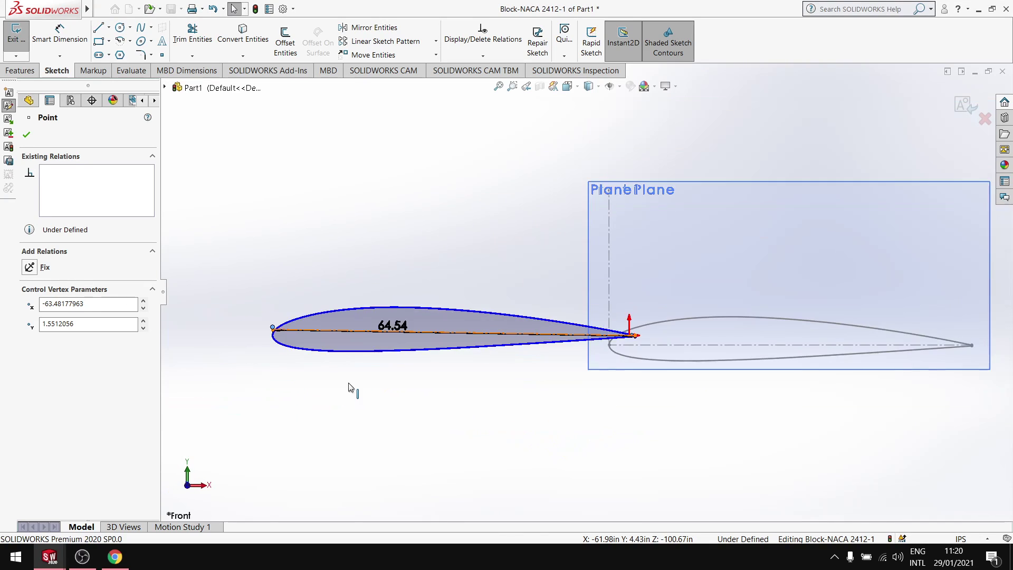
scroll(384, 330, down, 3)
scroll(375, 251, down, 3)
click(438, 212)
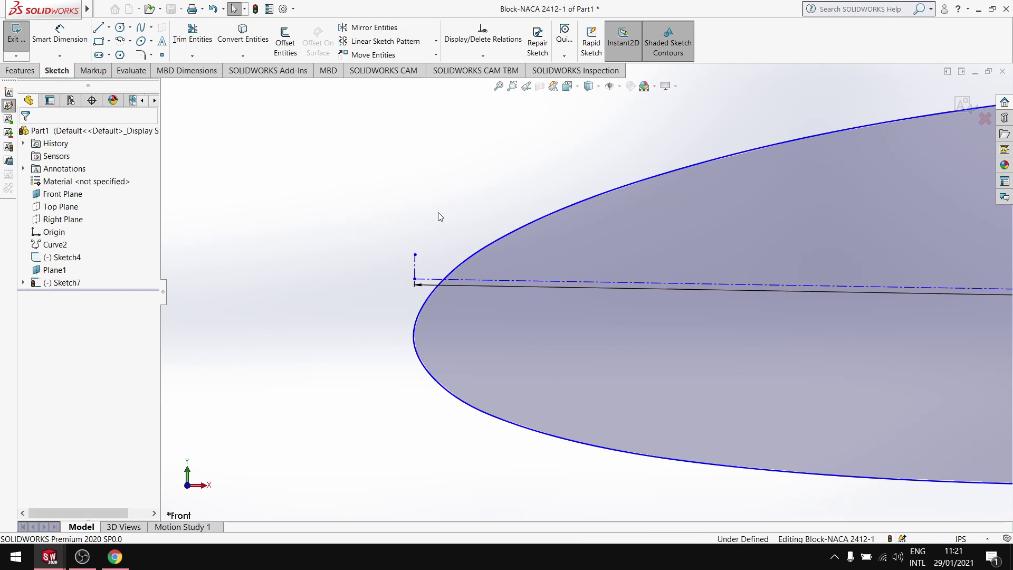
click(8, 55)
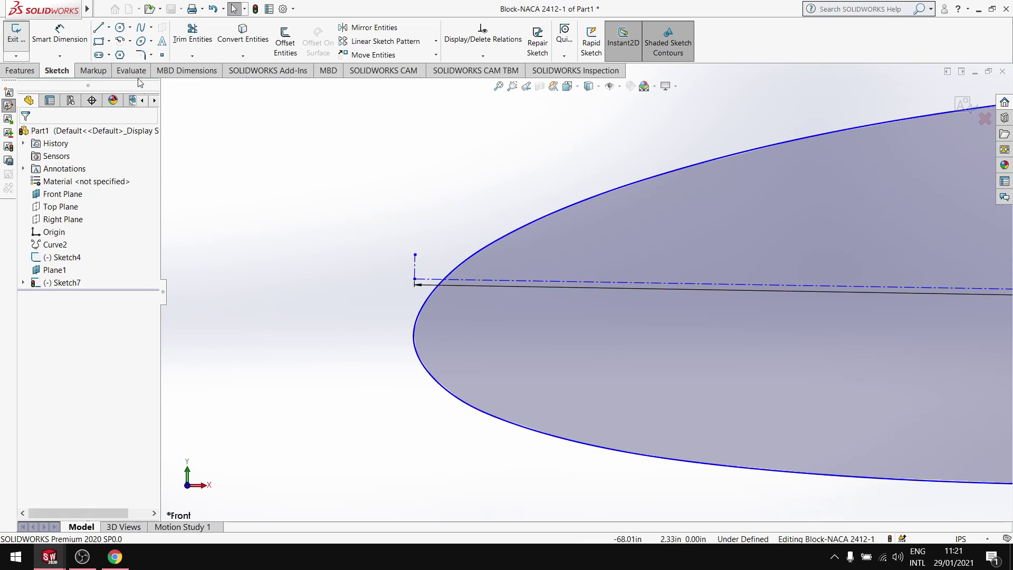
Step: Make the block's vertical centerline collinear with the vertical centerline of the root airfoil in Sketch4
click(444, 266)
scroll(610, 287, up, 3)
scroll(478, 238, down, 4)
scroll(315, 281, down, 4)
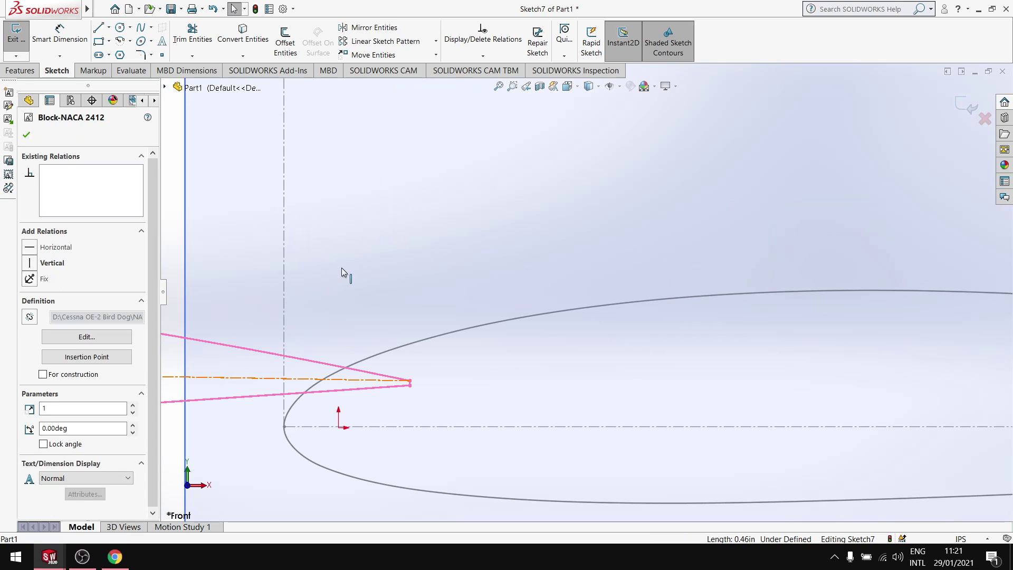
ctrl+click(290, 299)
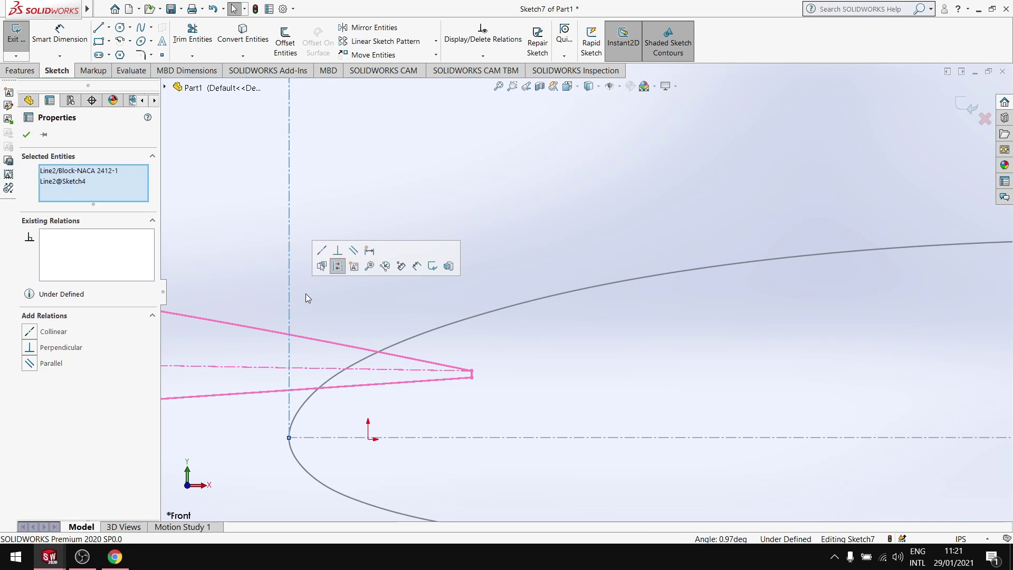
click(30, 331)
scroll(402, 356, up, 2)
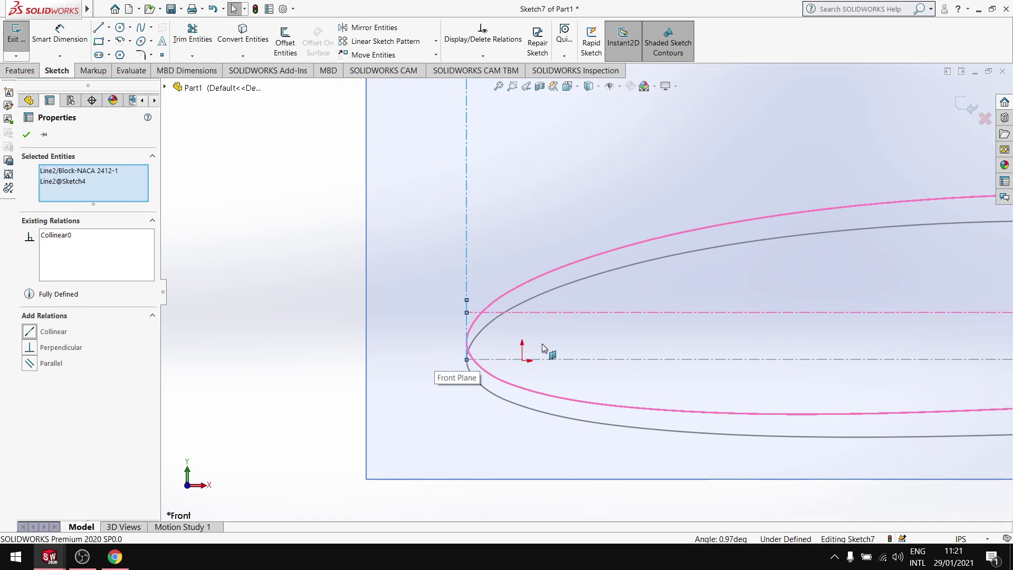
click(26, 134)
scroll(723, 312, up, 3)
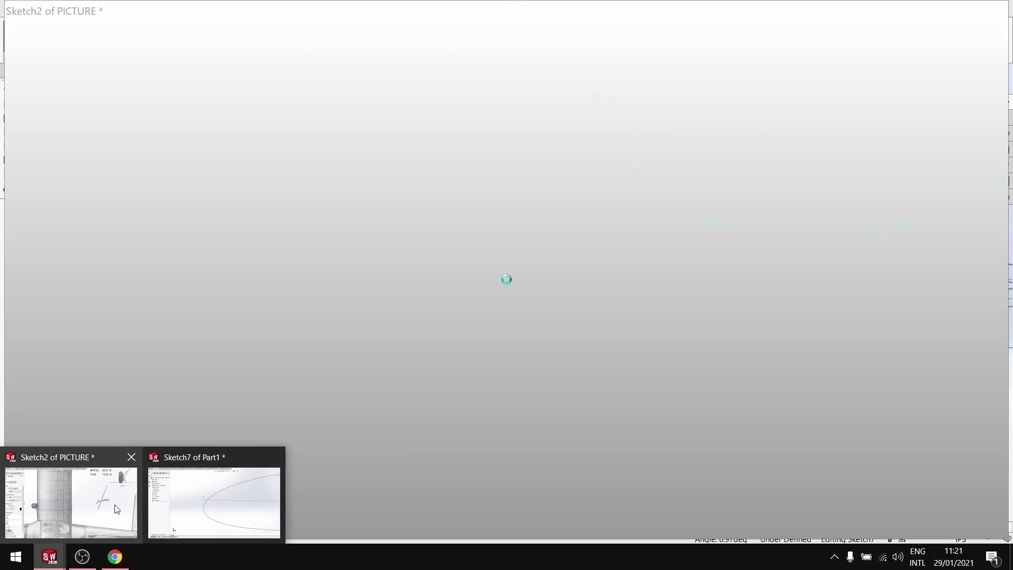
Step: Switch to the PICTURE part, check the small vertical wing-rise dimension on the blueprint's front view, and return to Part1
click(116, 506)
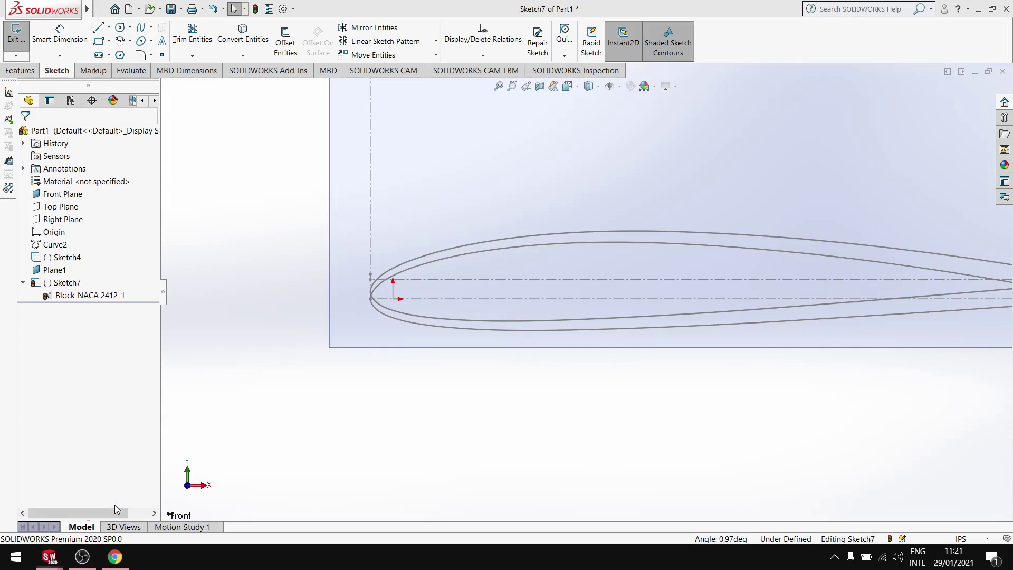
scroll(524, 326, up, 4)
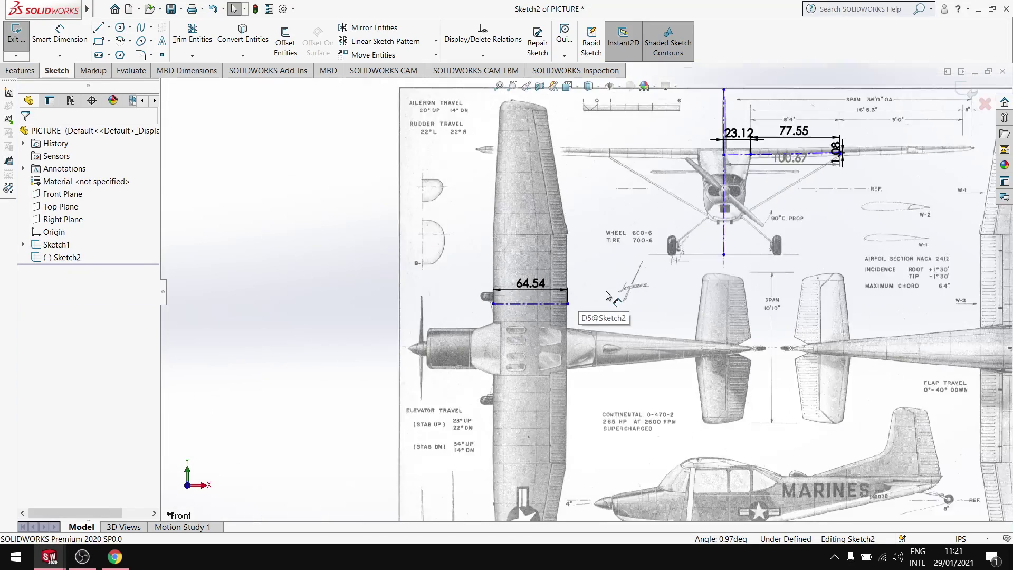
scroll(827, 172, down, 6)
scroll(827, 172, down, 5)
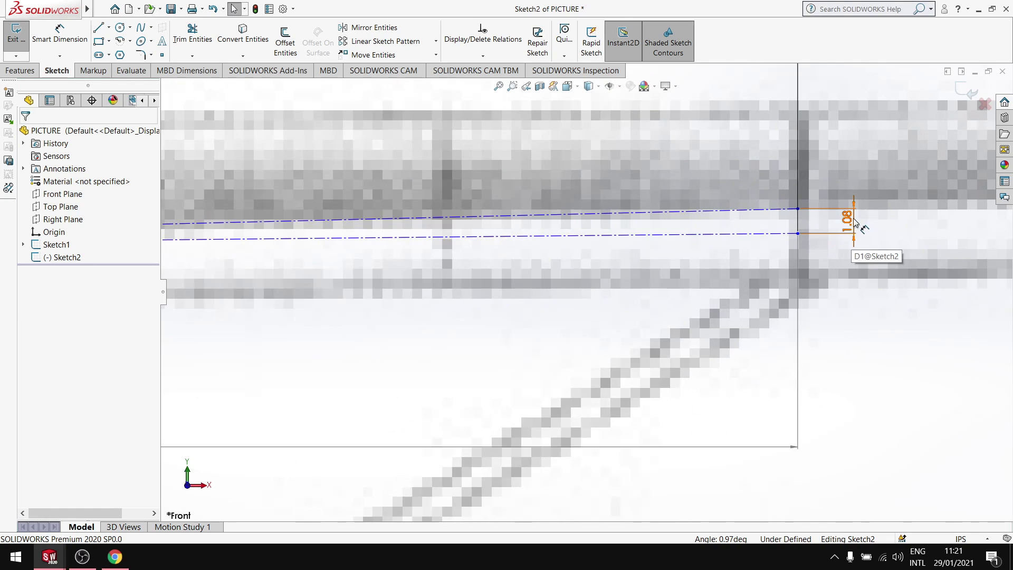
mouse_move(49, 557)
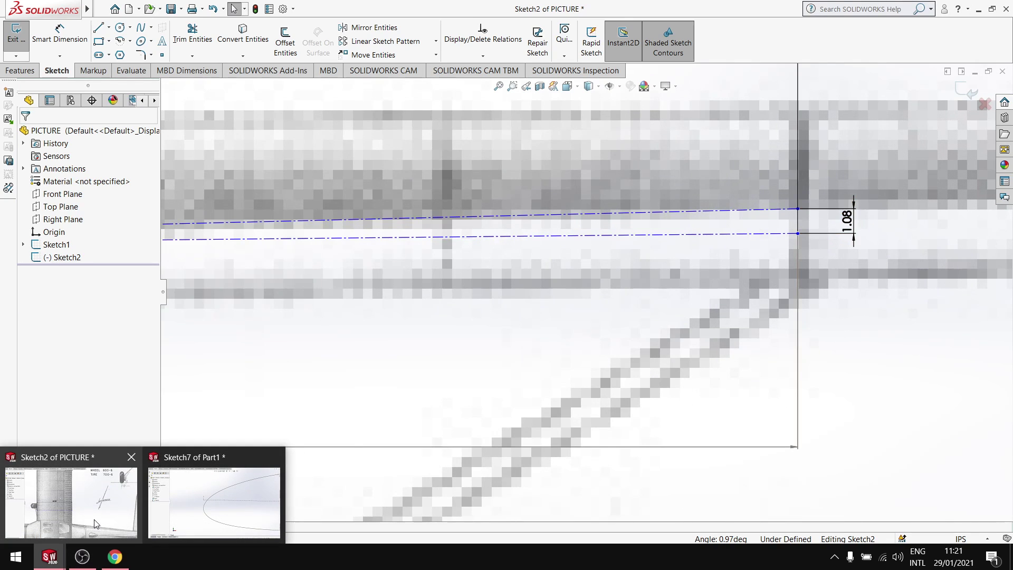
click(96, 522)
click(190, 507)
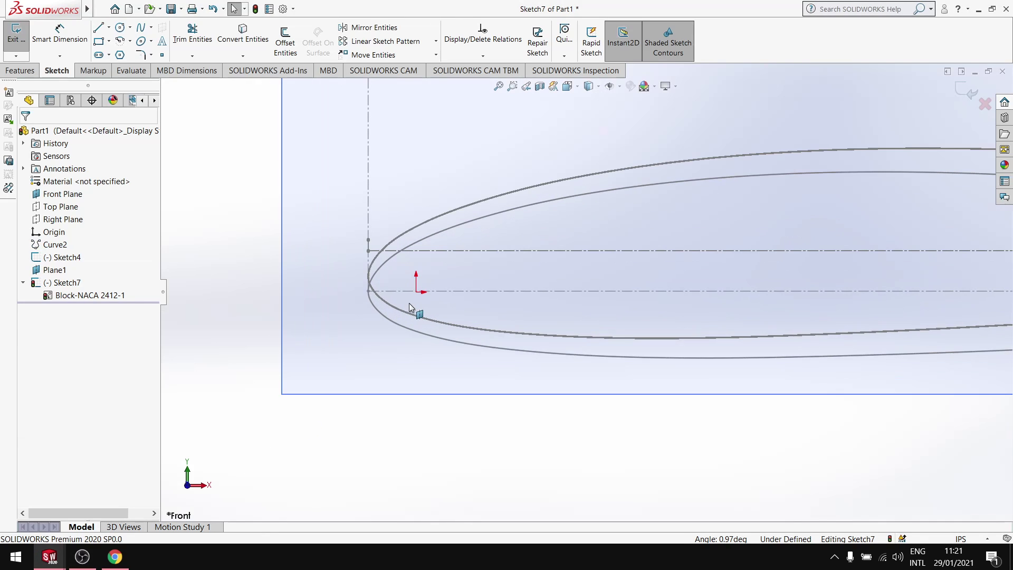
Step: Move the leading-edge point of the Sketch4 airfoil horizontally to about X = -0.70 in
scroll(410, 307, down, 2)
scroll(456, 300, down, 3)
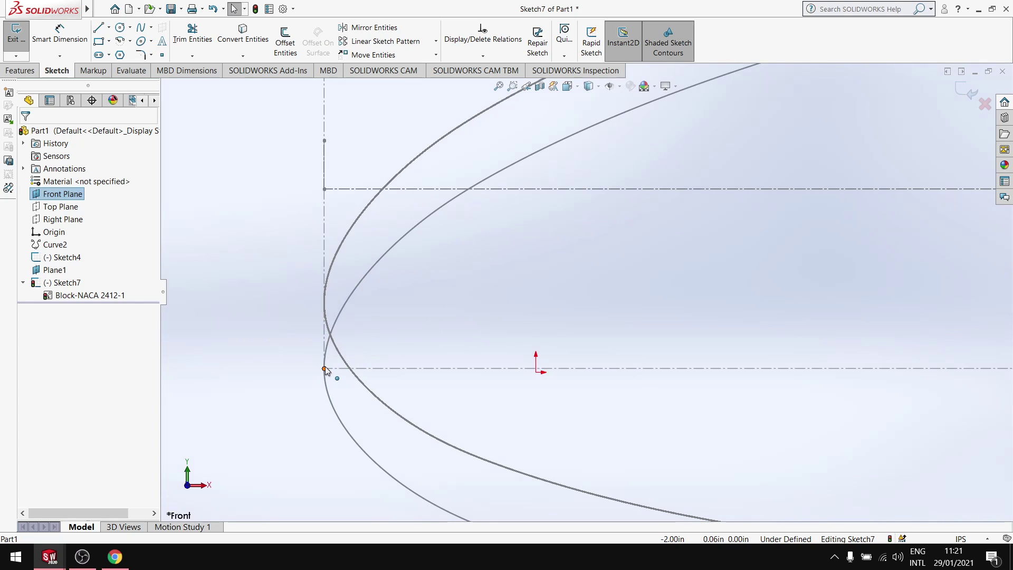
scroll(385, 301, up, 3)
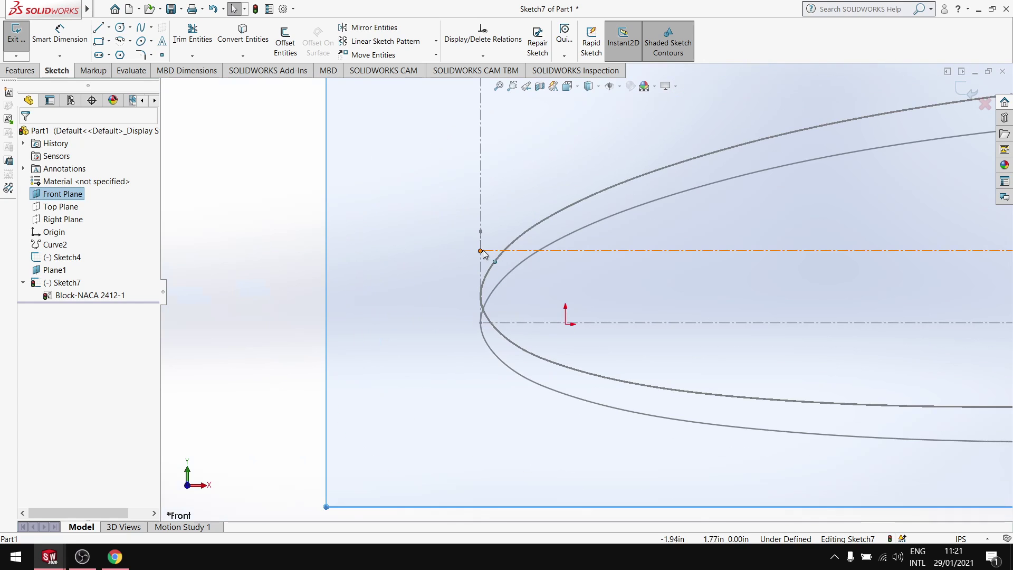
drag(481, 323, 536, 323)
click(559, 335)
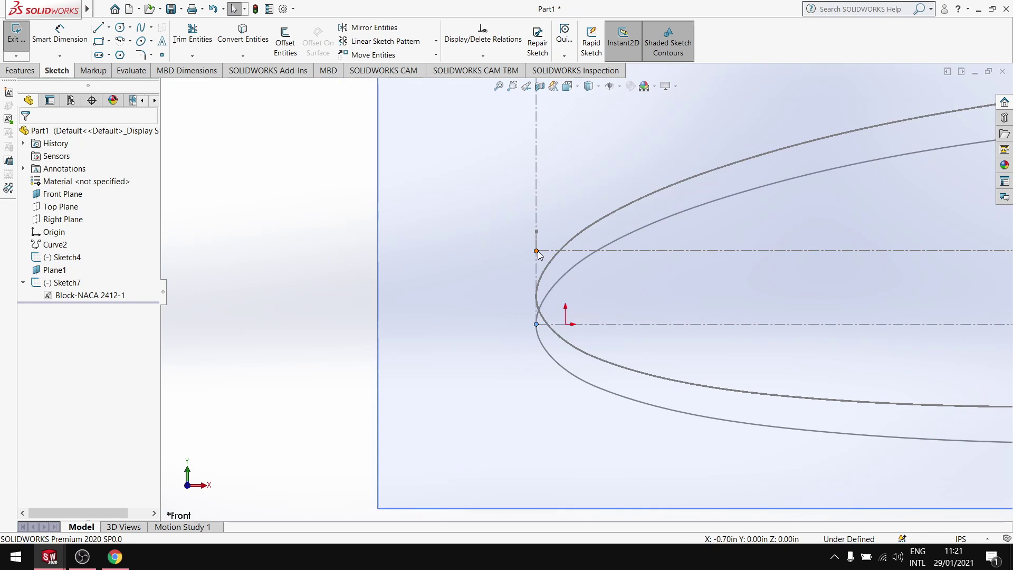
Step: Try to add a Vertical relation between the NACA 2412 block's leading-edge centerline point and the origin
click(567, 252)
click(537, 252)
ctrl+click(566, 323)
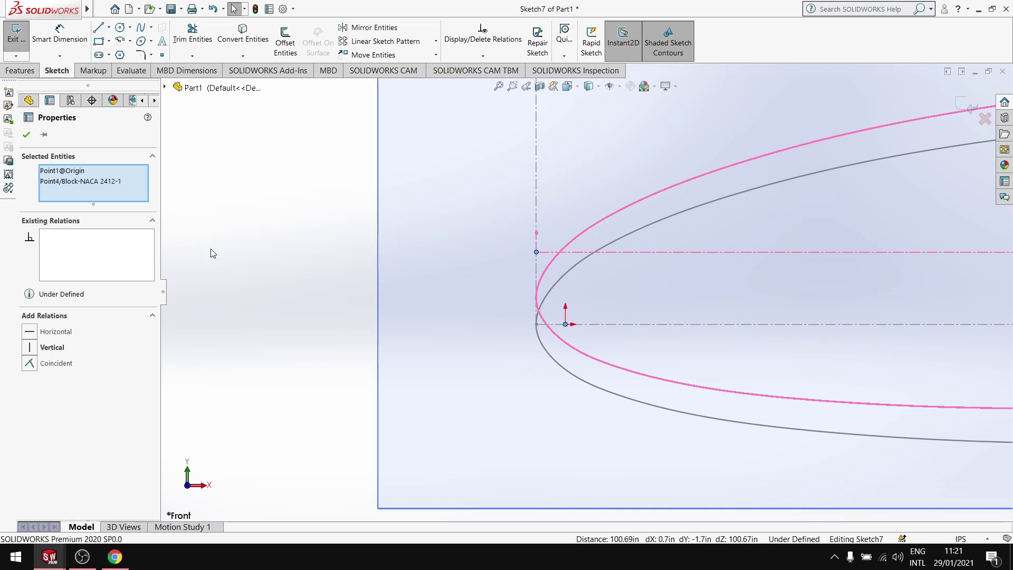
click(42, 348)
scroll(642, 302, up, 8)
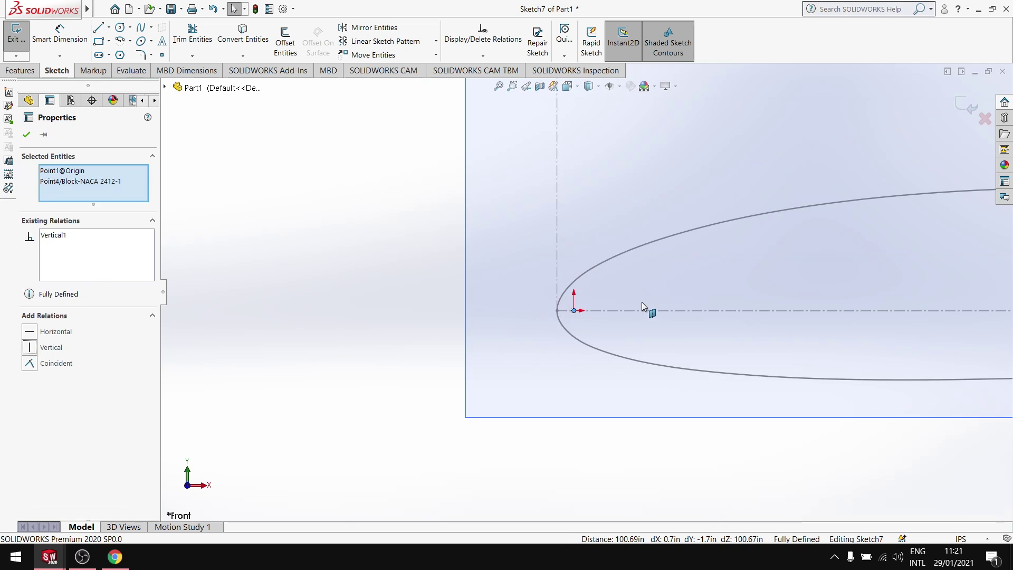
scroll(586, 285, down, 5)
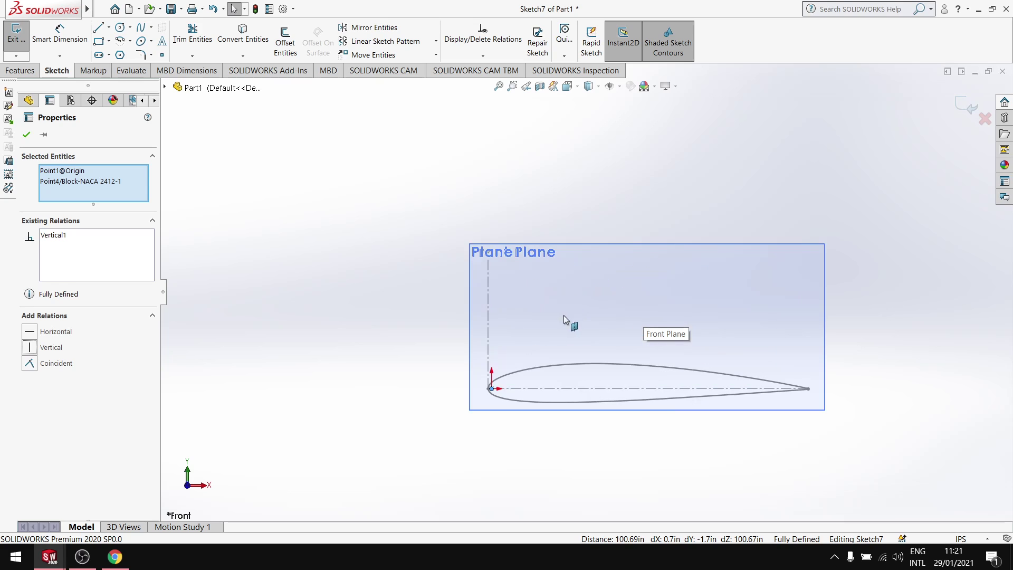
click(416, 346)
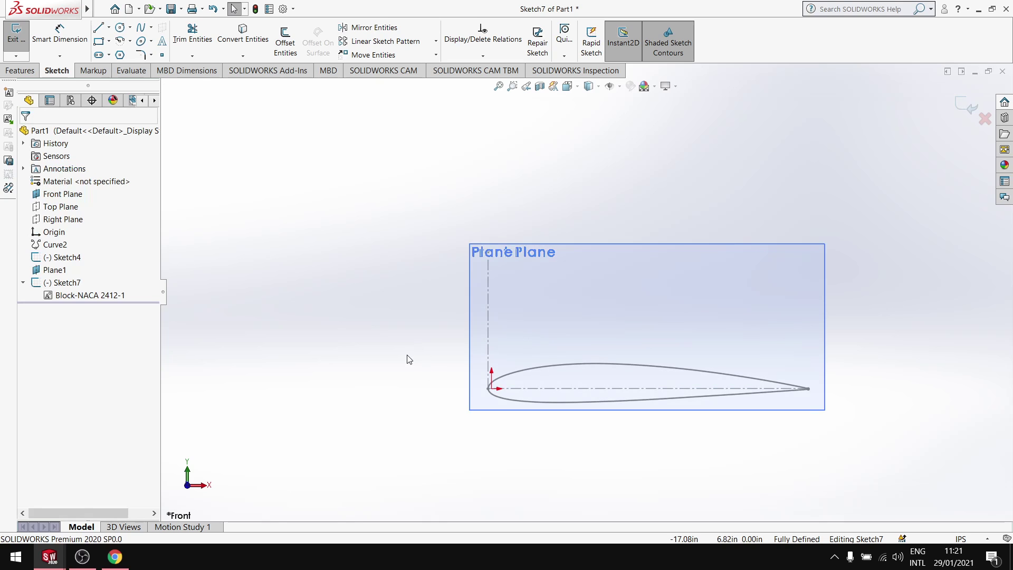
scroll(525, 388, down, 10)
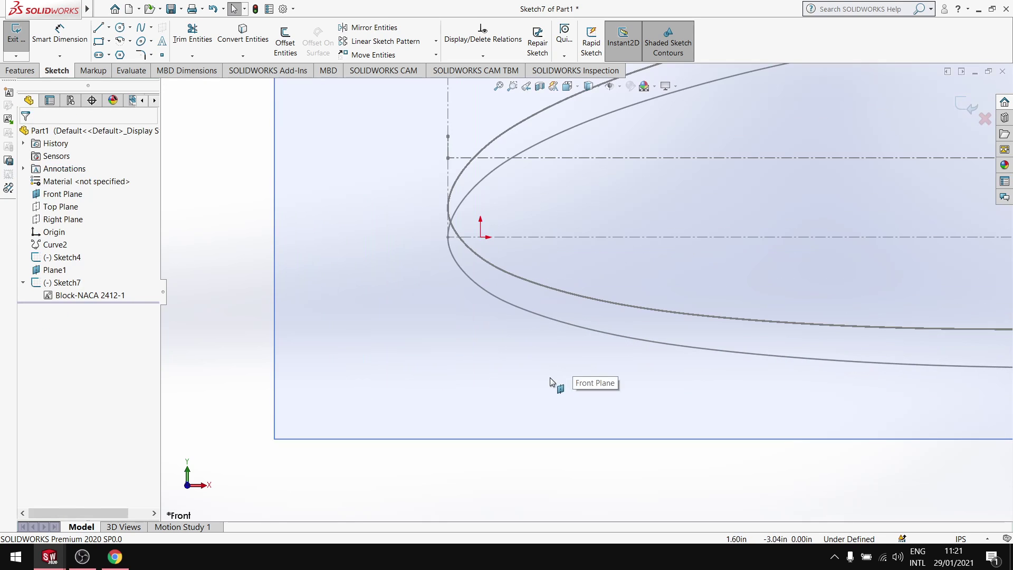
Step: Exit Sketch7 and inspect the leading-edge area where the two airfoil sections overlap
scroll(347, 245, up, 4)
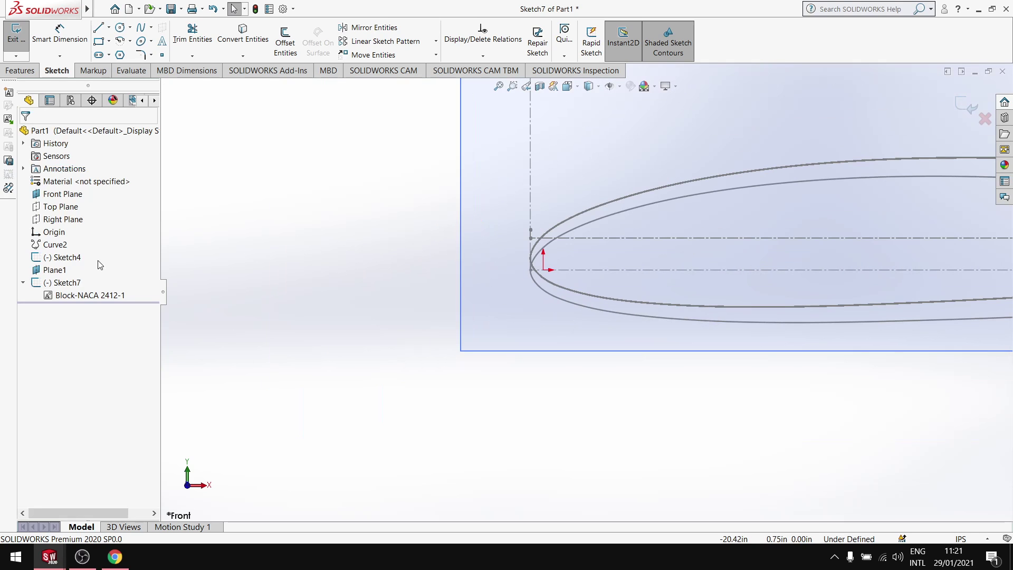
click(17, 38)
scroll(616, 242, down, 5)
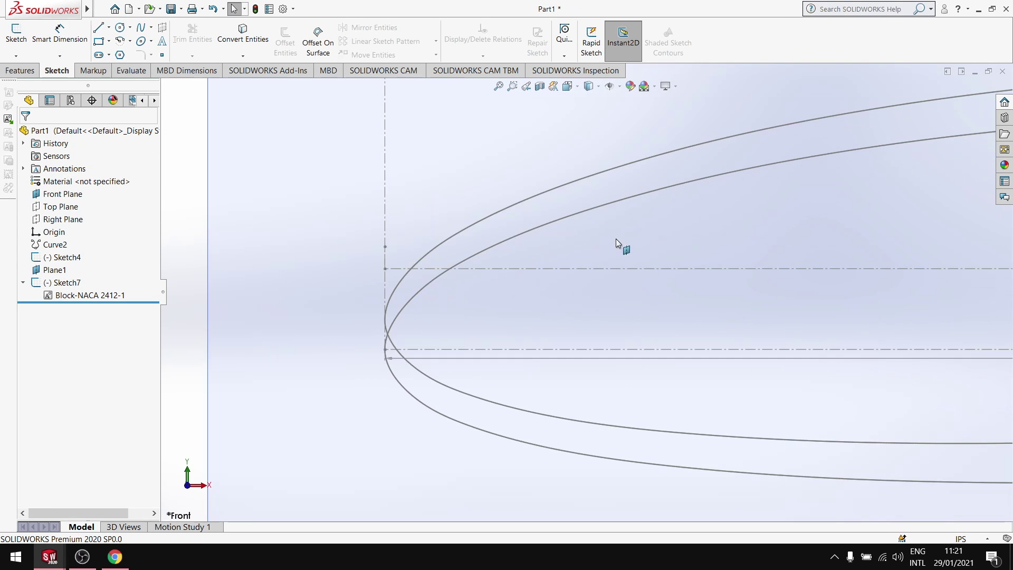
scroll(386, 349, down, 4)
click(486, 355)
click(547, 330)
scroll(580, 328, up, 5)
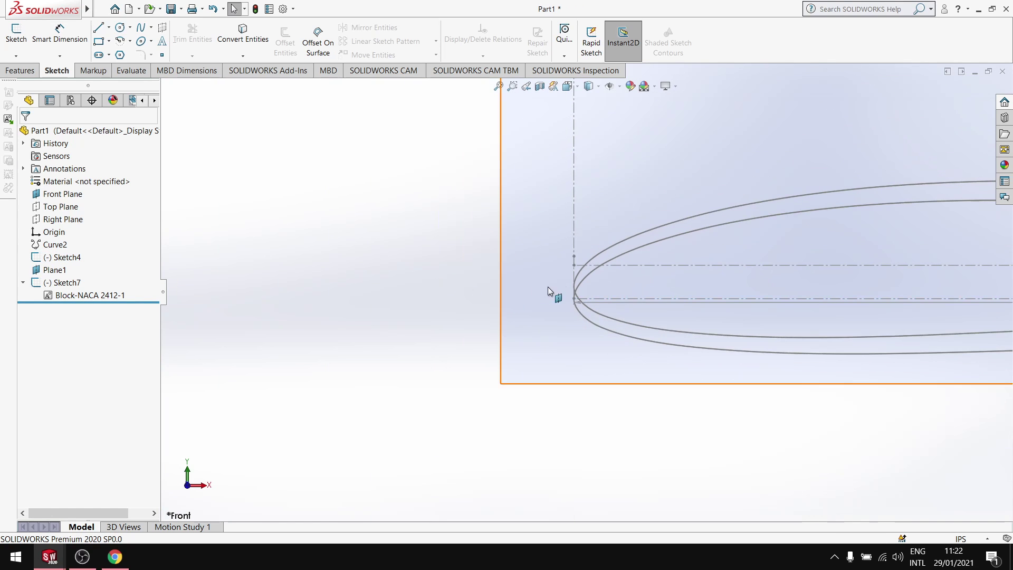
scroll(604, 297, down, 4)
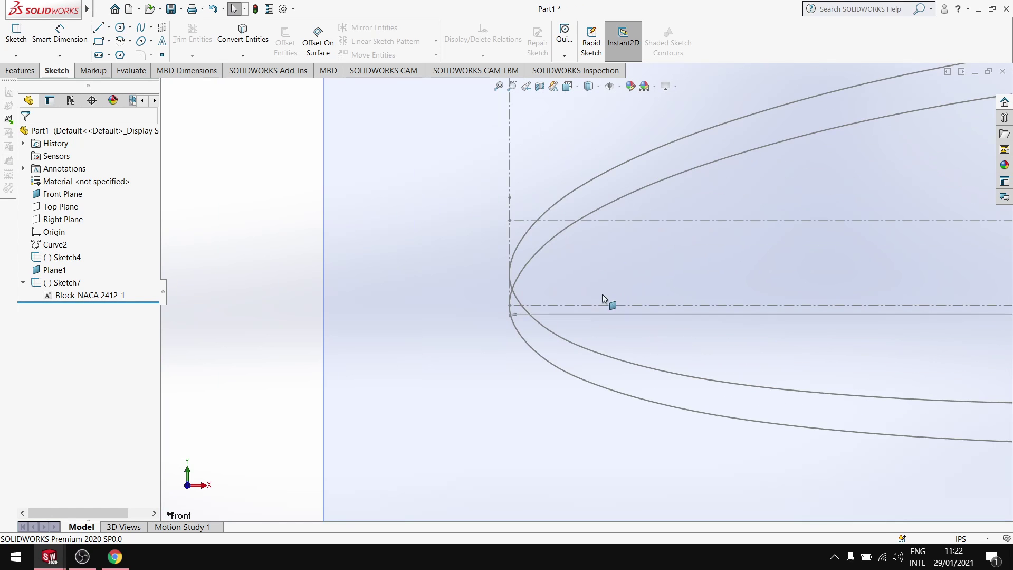
Step: Examine Curve2, Sketch4, Plane1 and Sketch7 to identify which airfoil geometry each of them holds
click(55, 245)
scroll(581, 309, down, 10)
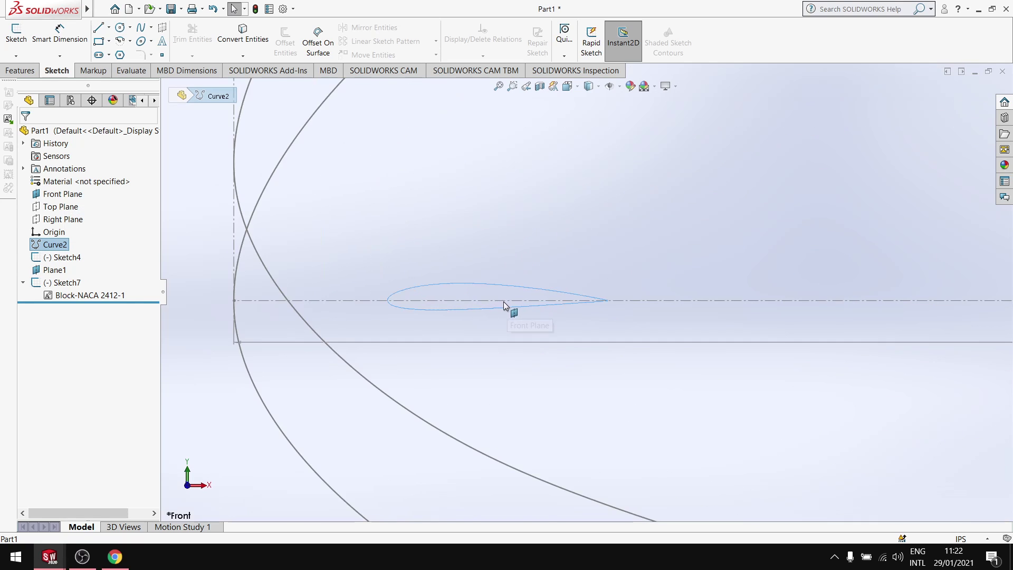
key(ctrl+shift+z)
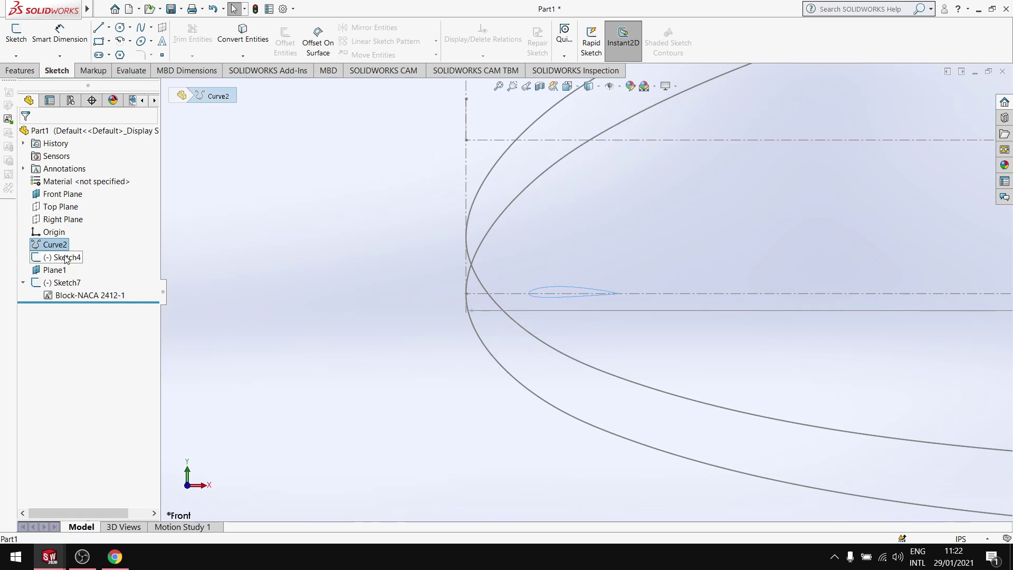
click(62, 257)
click(55, 245)
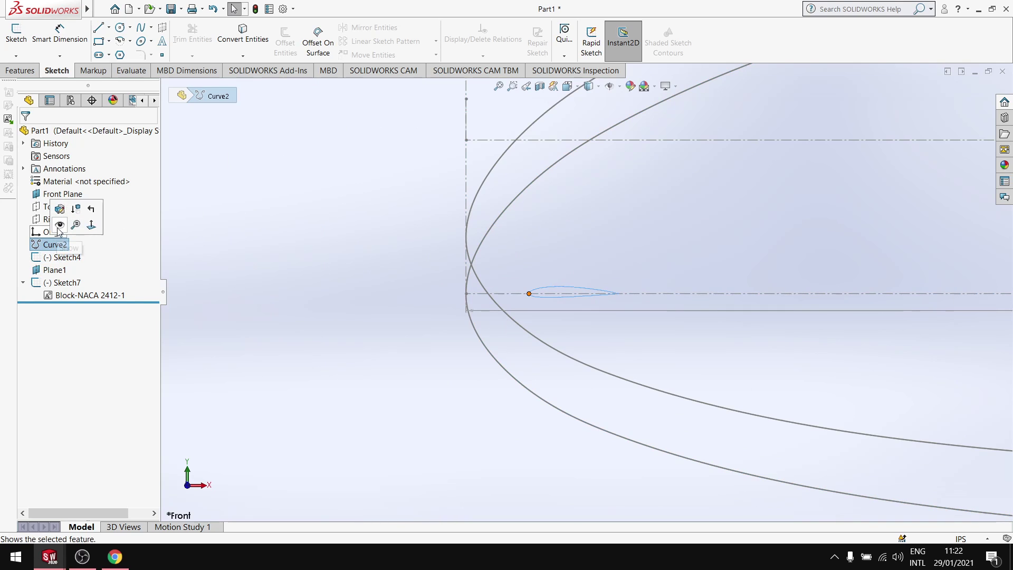
click(59, 225)
click(64, 258)
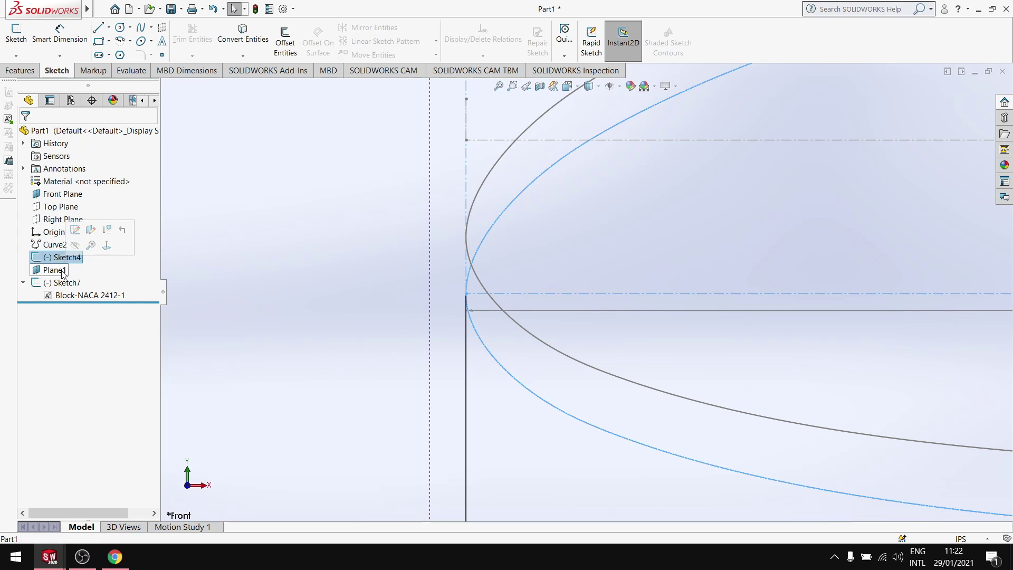
click(55, 270)
click(55, 283)
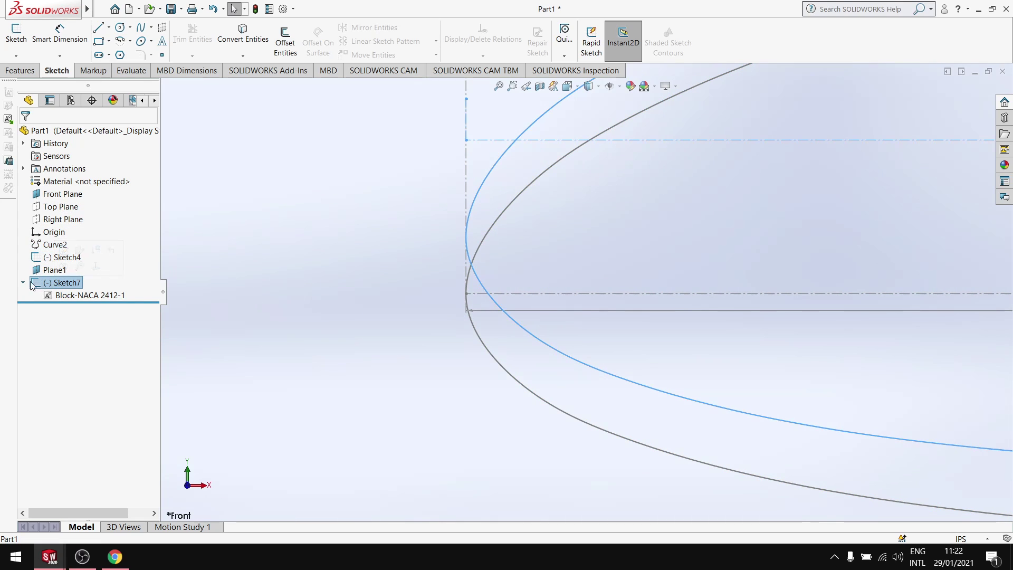
click(24, 283)
scroll(446, 296, up, 3)
click(277, 274)
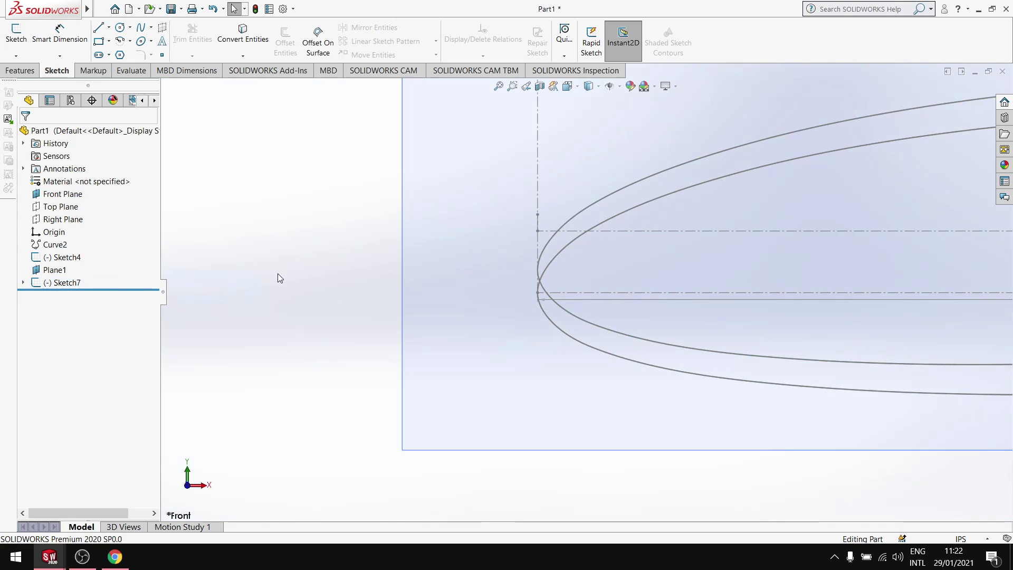
scroll(670, 258, up, 2)
scroll(663, 291, down, 2)
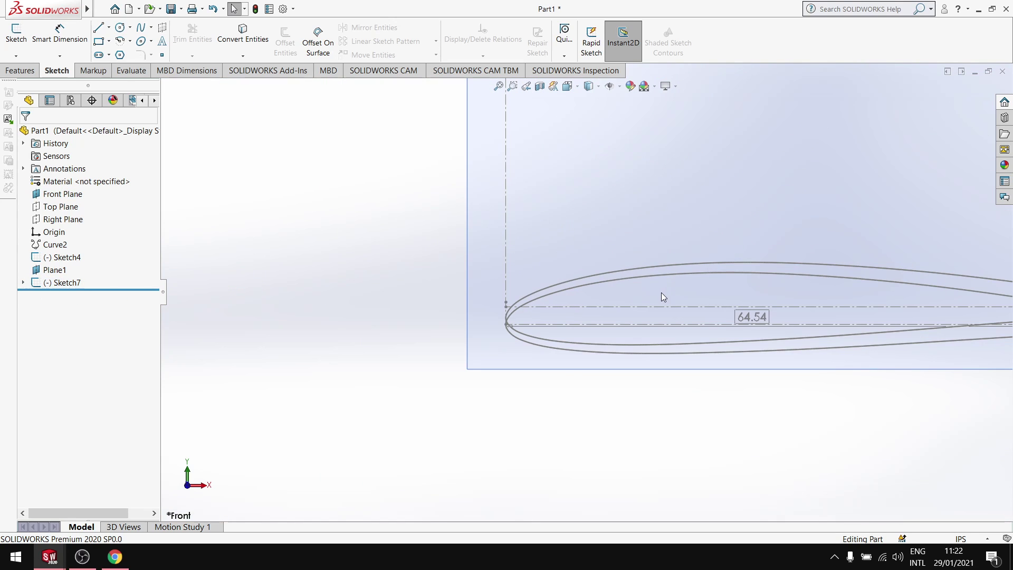
Step: Edit Sketch4 and make the airfoil's leading-edge construction point coincident with the origin, and rebuild the part
click(59, 260)
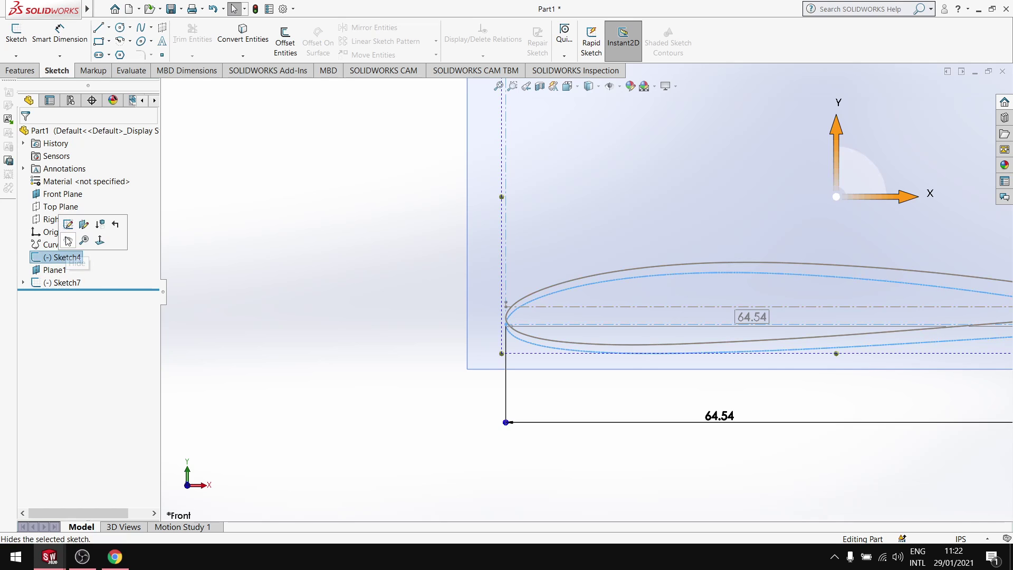
click(69, 225)
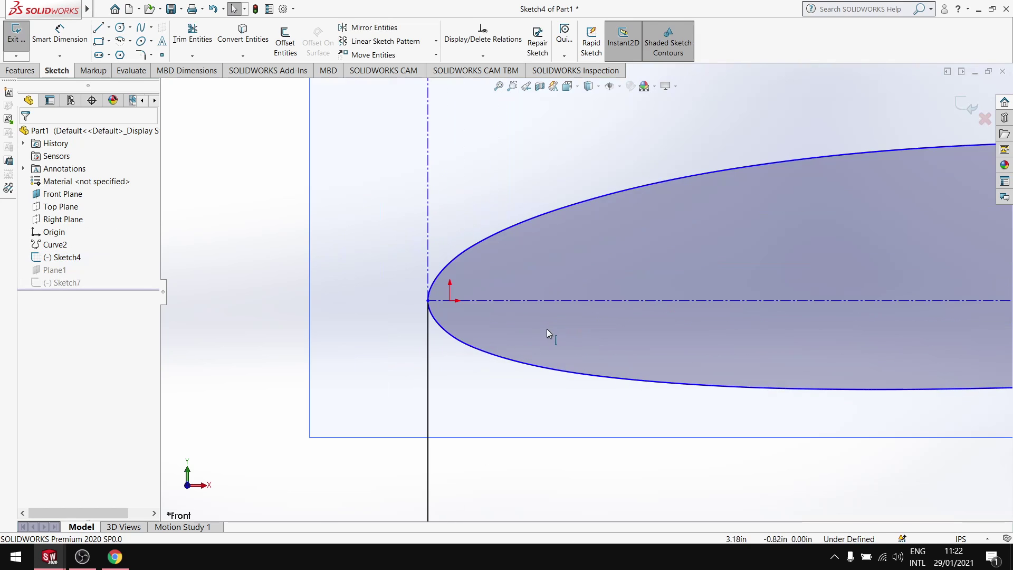
click(438, 248)
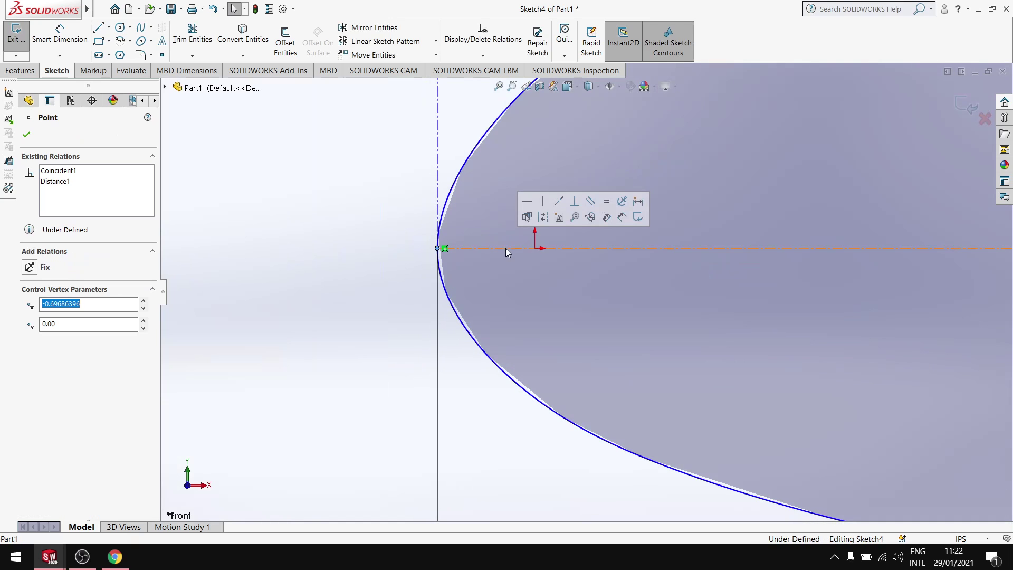
ctrl+click(536, 249)
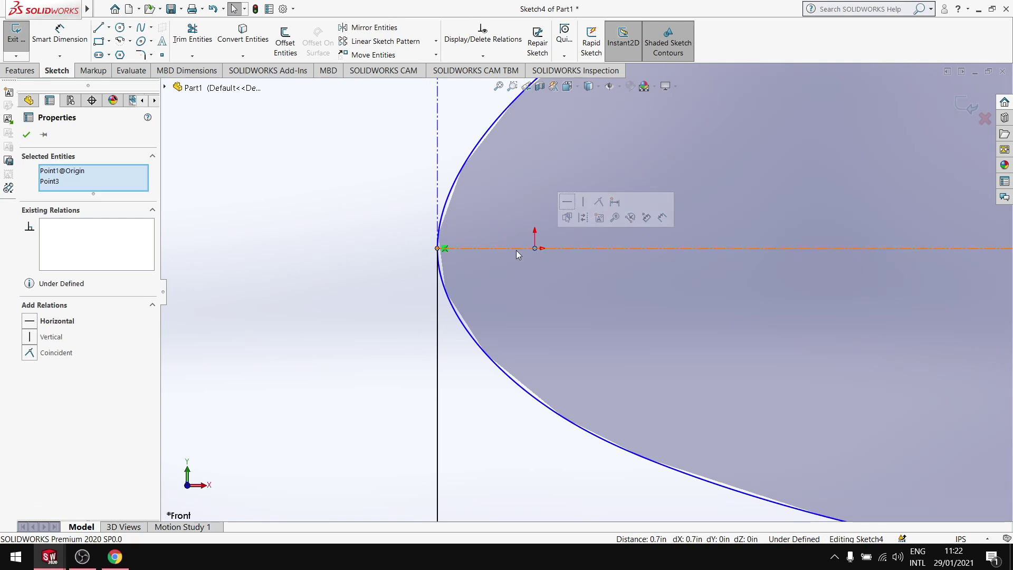
click(30, 353)
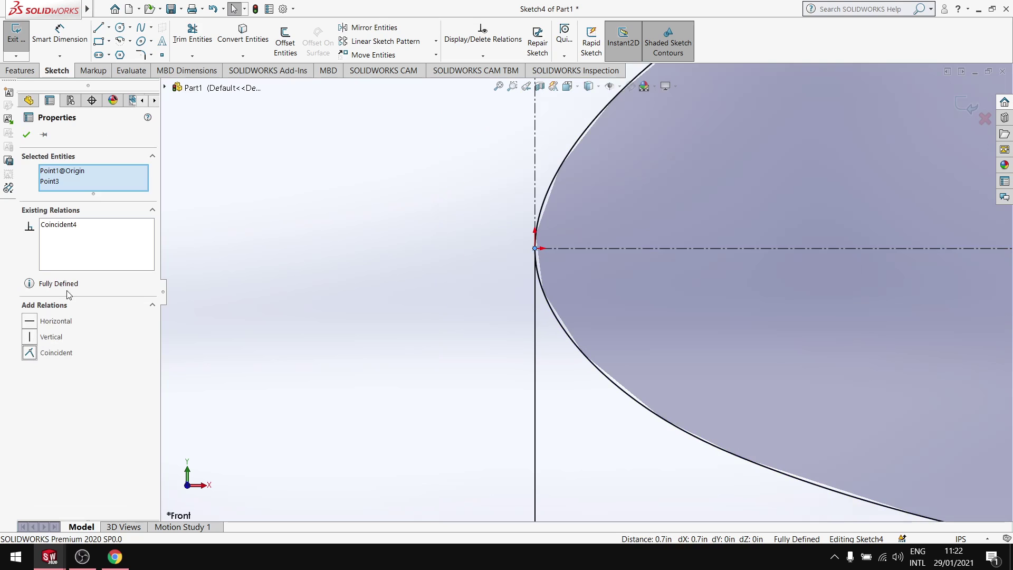
click(26, 135)
scroll(610, 258, up, 4)
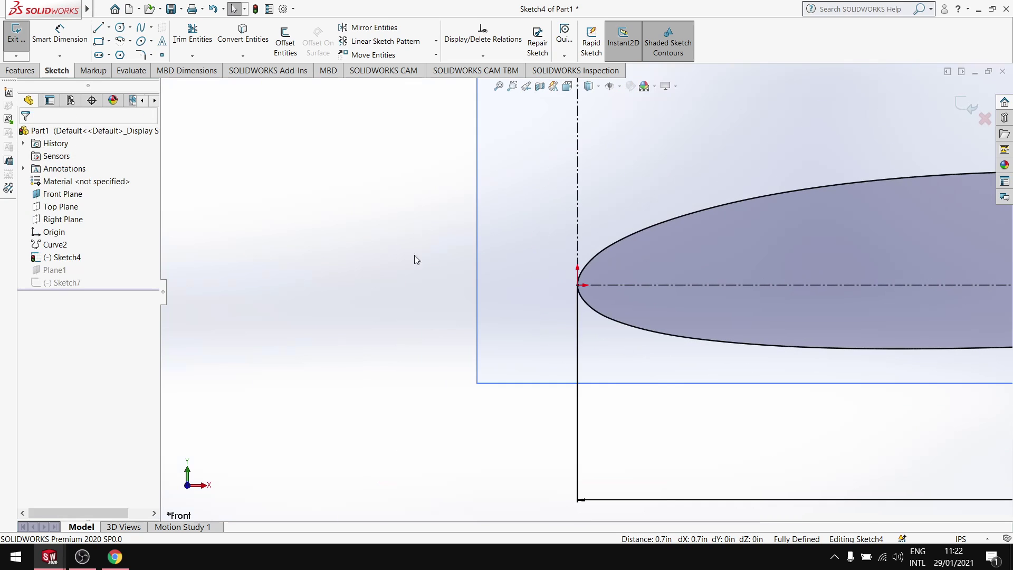
click(256, 9)
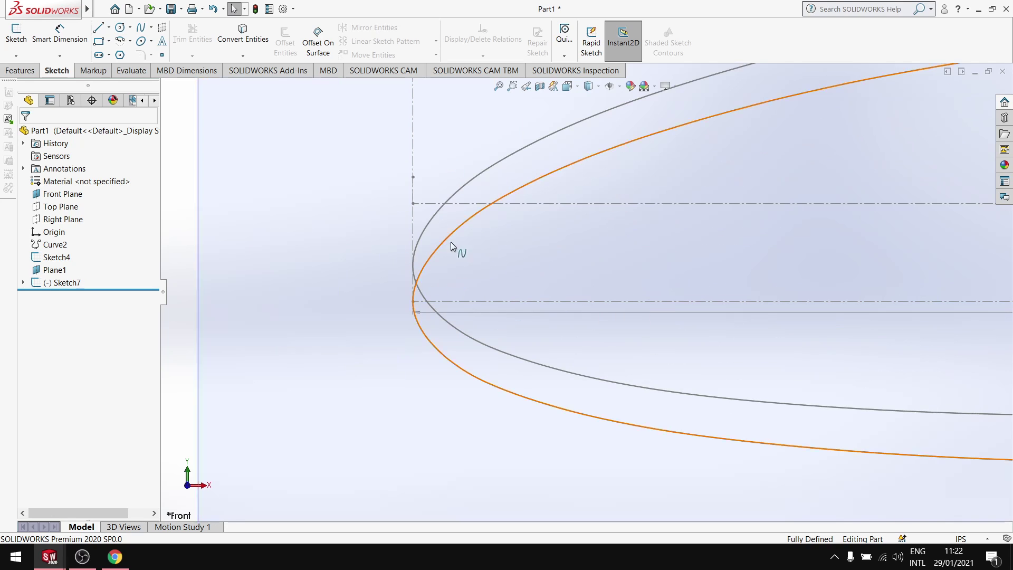
Step: Compare the leading-edge positions of the Sketch4 and Sketch7 airfoil profiles from the front
scroll(448, 242, down, 3)
scroll(436, 381, down, 2)
scroll(504, 273, up, 2)
scroll(612, 221, down, 2)
scroll(620, 235, up, 4)
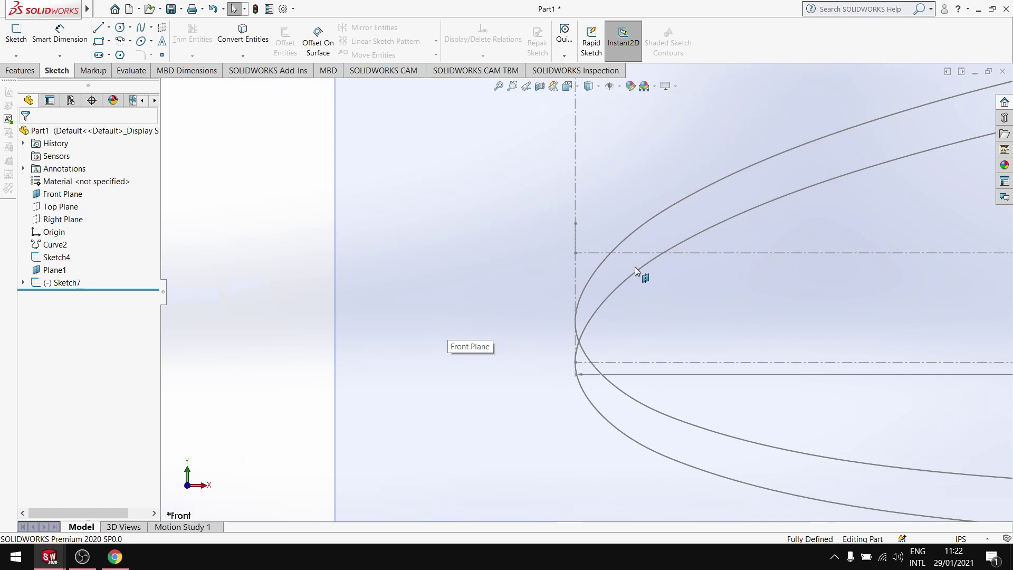
scroll(635, 273, up, 4)
scroll(664, 287, down, 2)
scroll(657, 292, down, 1)
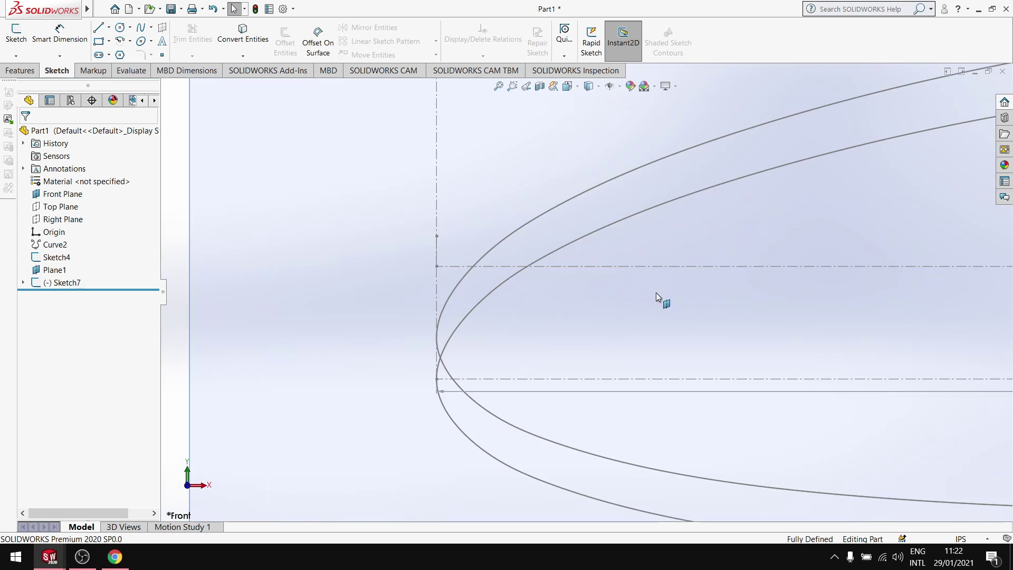
scroll(586, 280, up, 4)
scroll(770, 287, down, 2)
scroll(389, 299, down, 5)
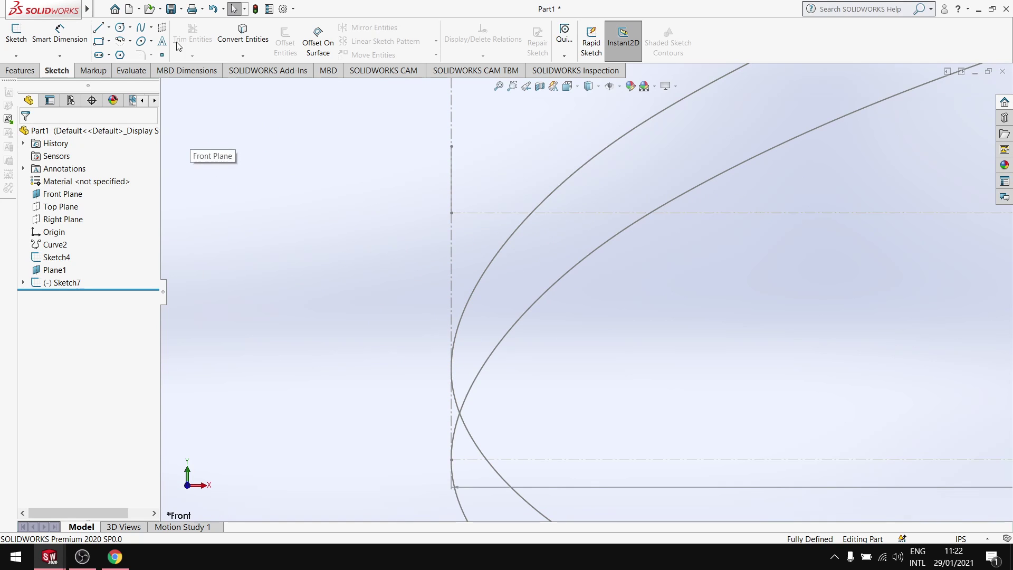
Step: Move the Sketch7 airfoil block upward along the vertical centerline
click(452, 214)
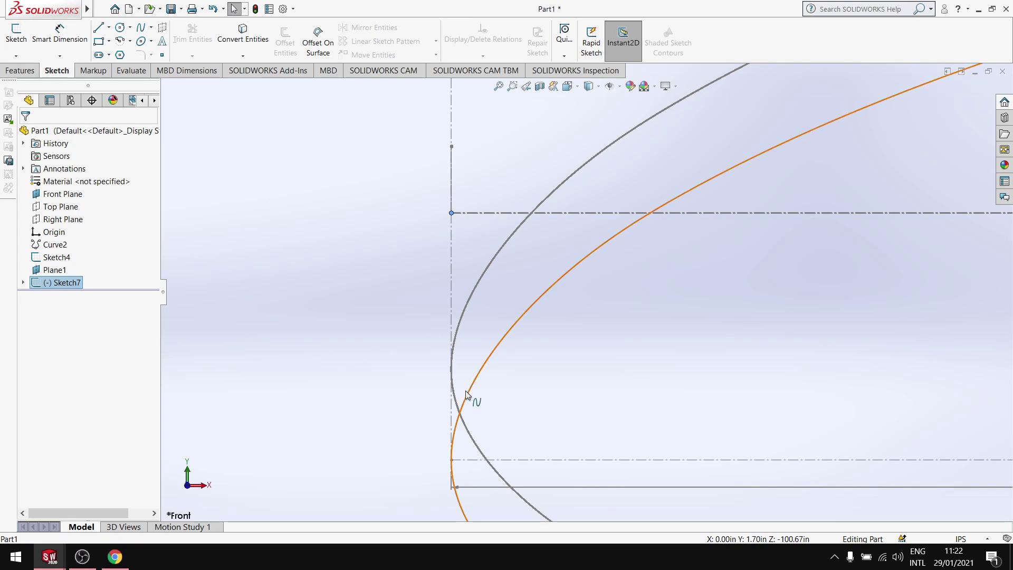
click(453, 360)
click(471, 310)
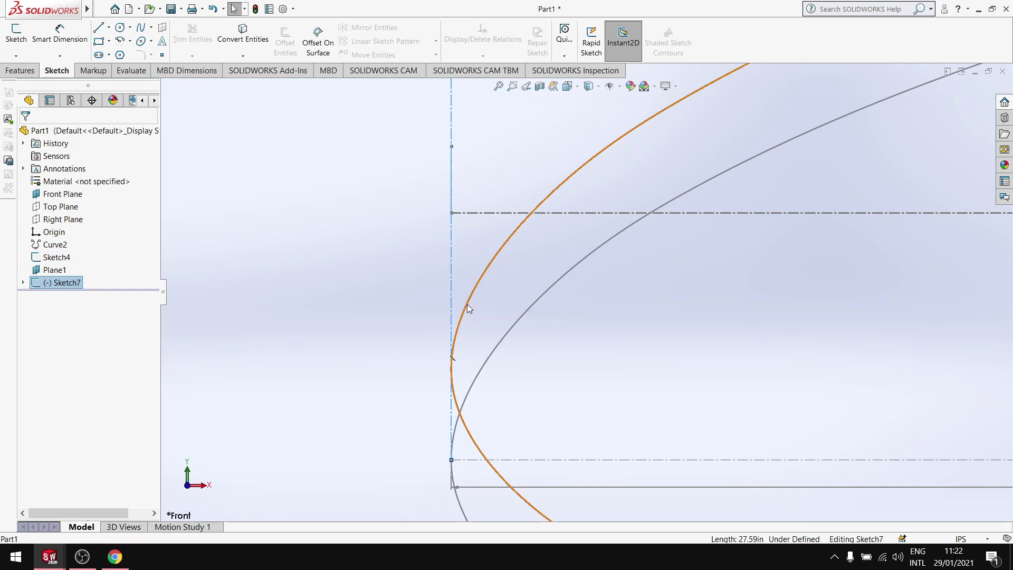
mouse_move(479, 278)
mouse_down()
mouse_move(489, 238)
mouse_move(476, 264)
mouse_move(464, 226)
mouse_move(509, 197)
mouse_move(509, 229)
mouse_up()
click(467, 401)
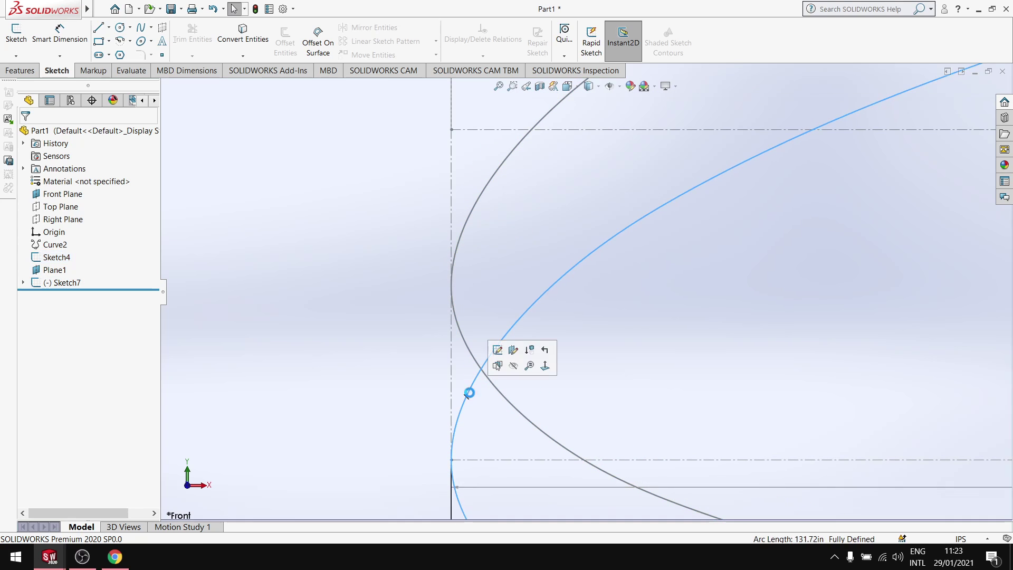
click(516, 426)
Step: Inspect the vertical offset of the two airfoils at their trailing ends and at their noses
middle_drag(516, 425, 798, 338)
scroll(845, 332, up, 3)
scroll(875, 269, down, 8)
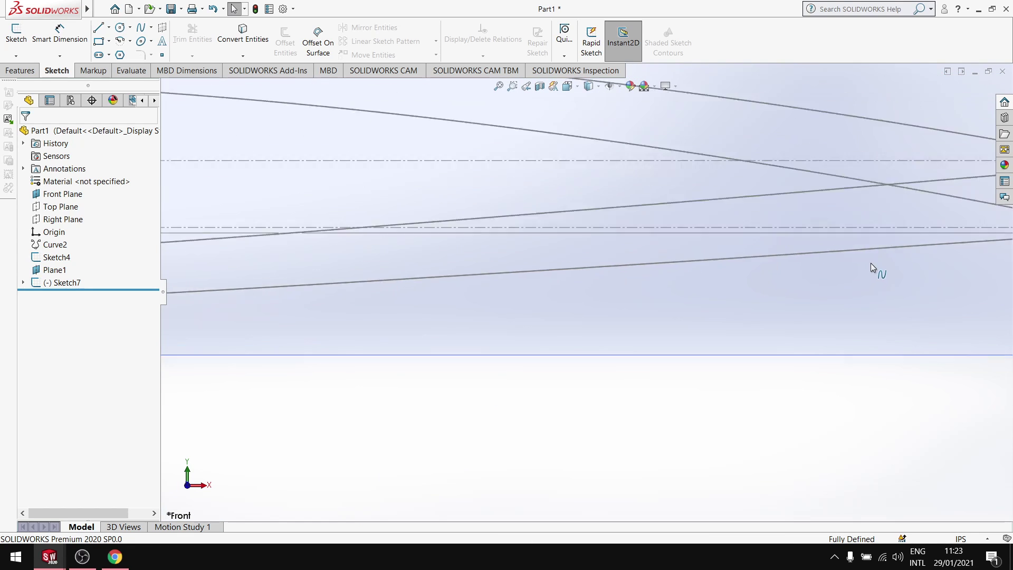
scroll(645, 275, up, 2)
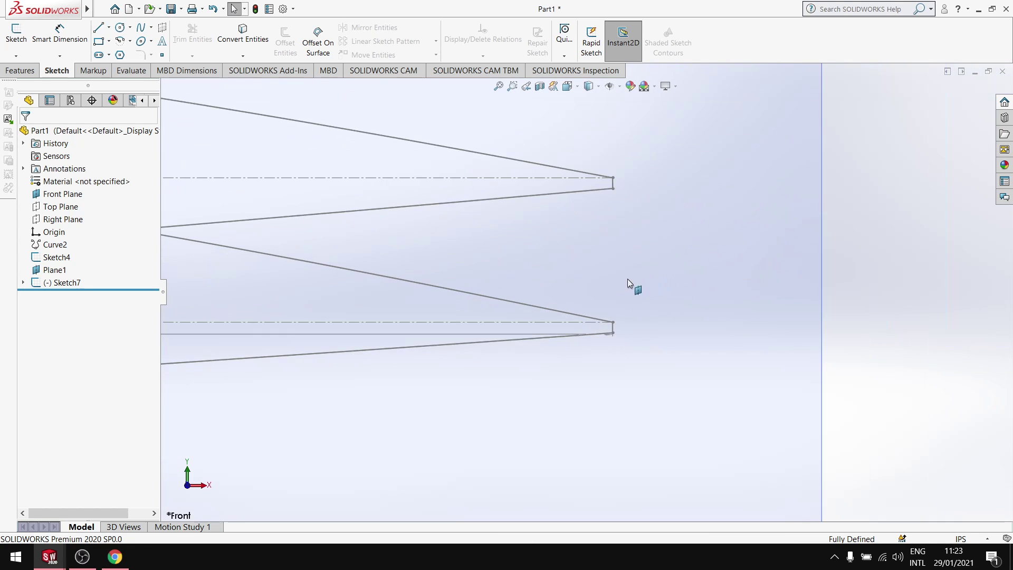
click(628, 280)
middle_drag(603, 322, 552, 230)
middle_drag(447, 309, 731, 278)
scroll(749, 271, down, 3)
scroll(723, 255, up, 3)
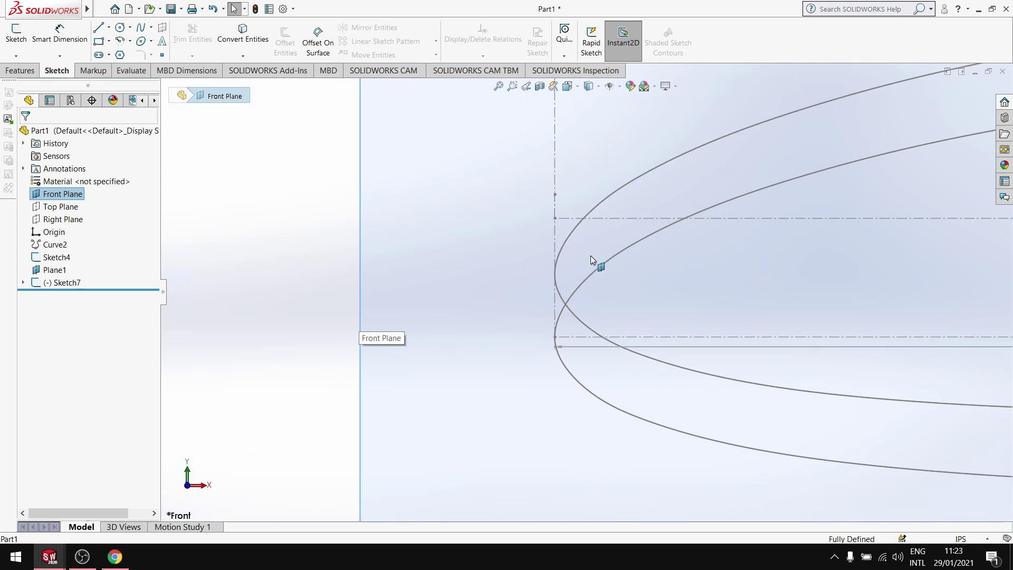
Step: Edit Sketch7 and raise the NACA 2412 block along the vertical centerline to about 2.51 in above the origin
click(560, 247)
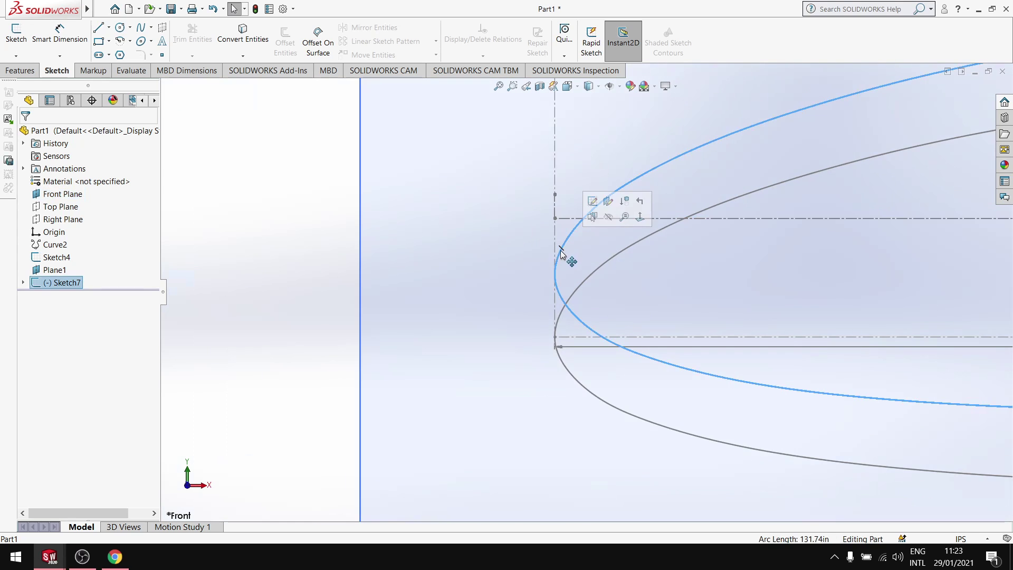
right_click(67, 284)
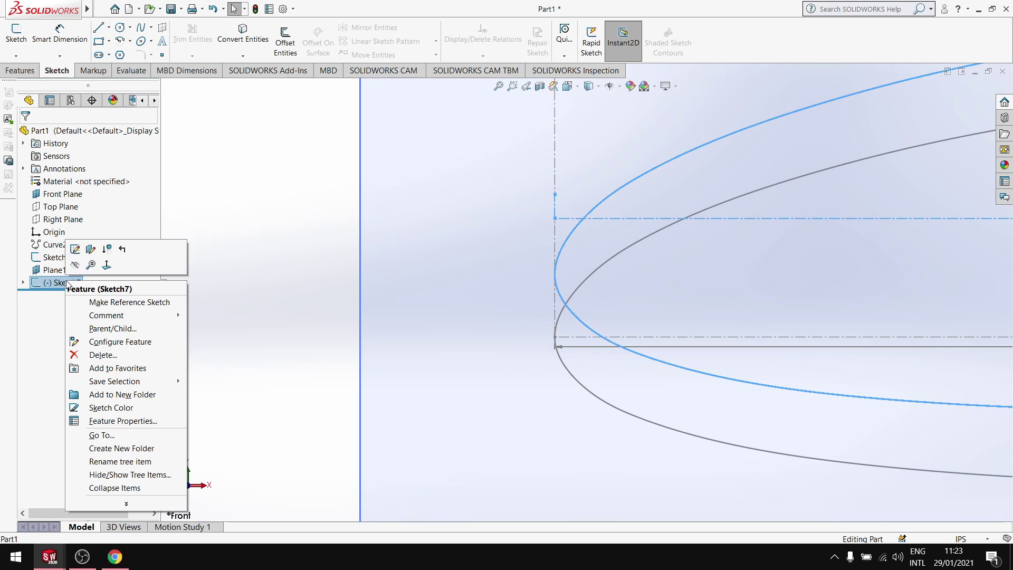
click(75, 249)
drag(495, 224, 492, 178)
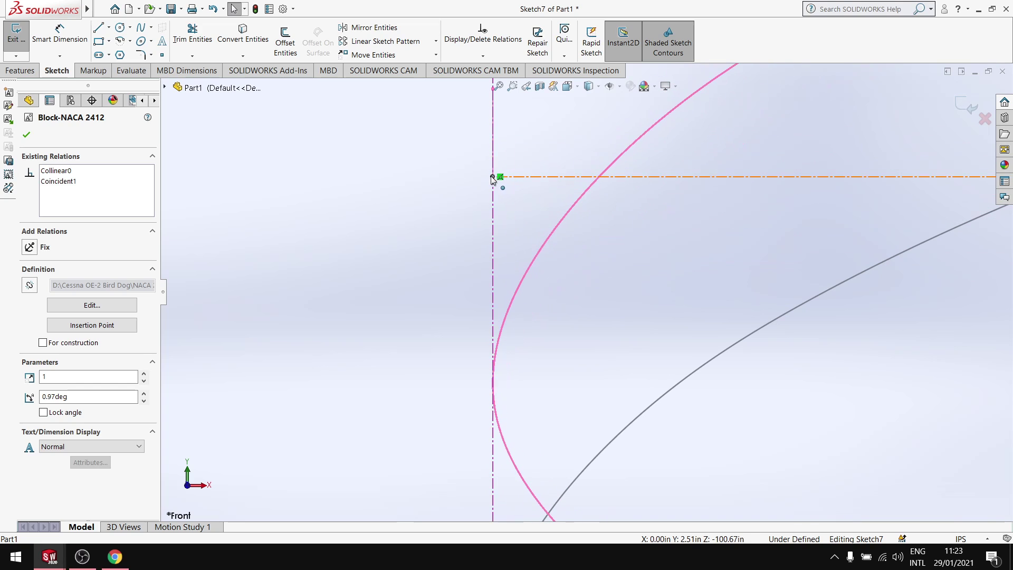
click(493, 385)
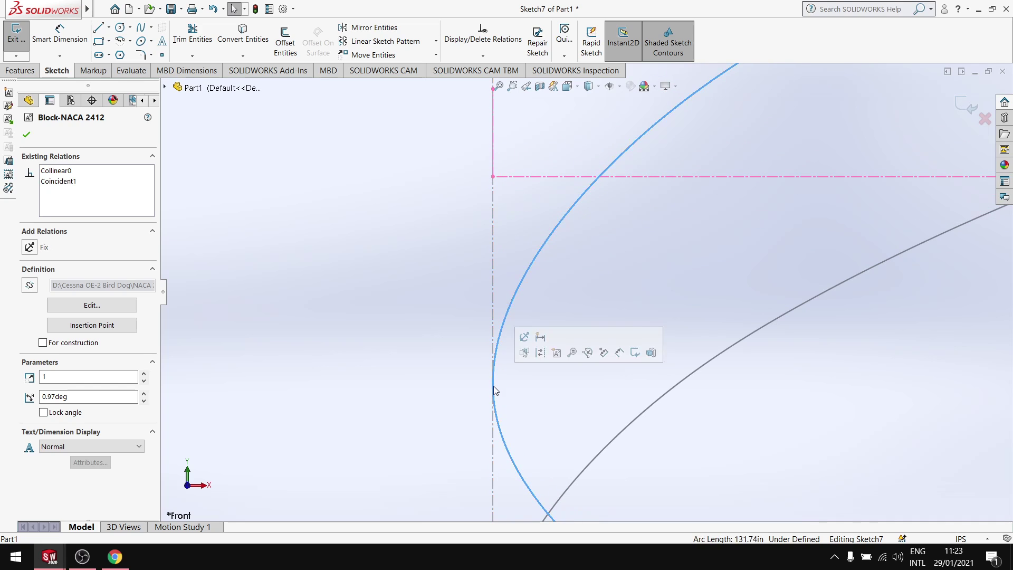
scroll(547, 278, up, 3)
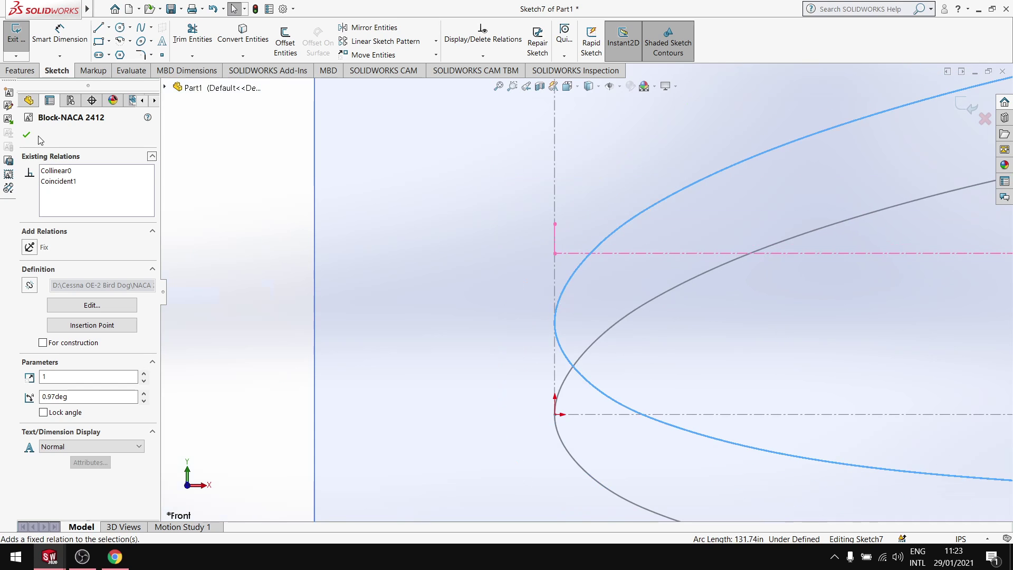
click(26, 135)
Step: Check how the raised airfoil block lines up with the Sketch4 profile from leading edge to trailing edge
scroll(649, 277, up, 3)
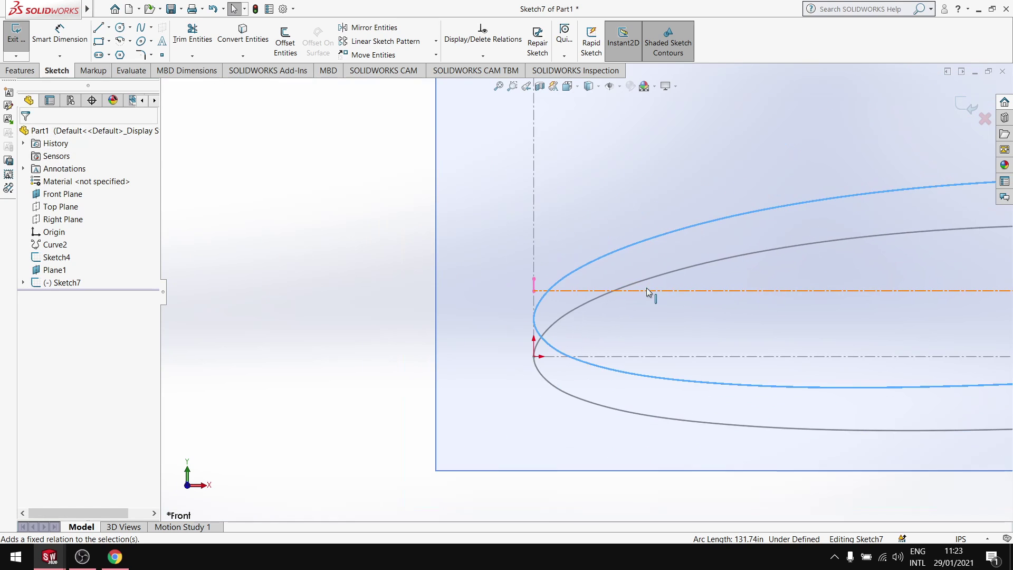
scroll(806, 274, down, 2)
scroll(837, 296, up, 4)
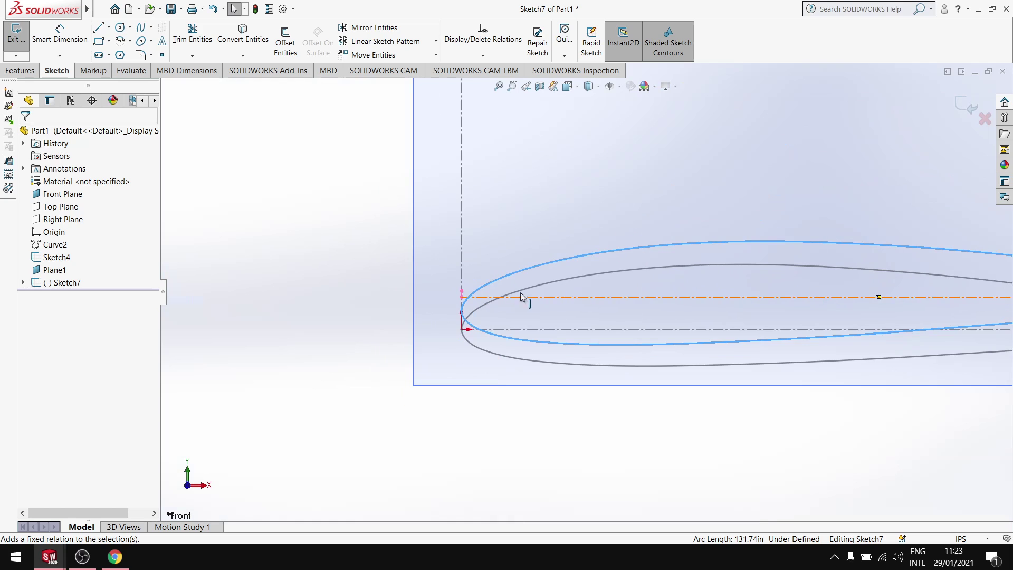
scroll(487, 309, down, 3)
scroll(496, 338, down, 2)
scroll(664, 314, up, 4)
scroll(897, 340, down, 6)
scroll(897, 339, up, 2)
scroll(796, 318, down, 5)
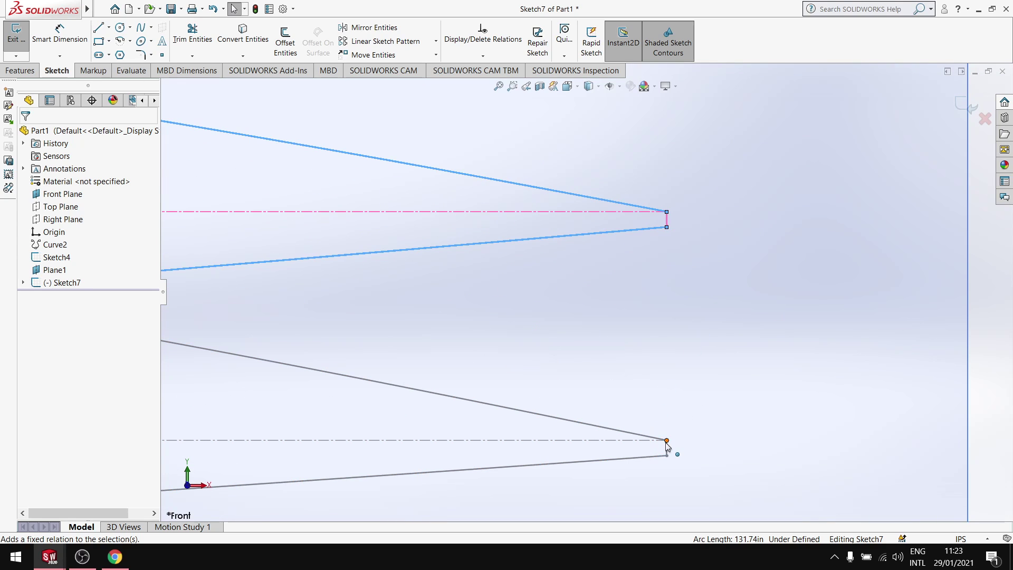
Step: Add a reference dimension between the upper trailing-edge points of the two airfoils, placed in a new annotation view
click(67, 42)
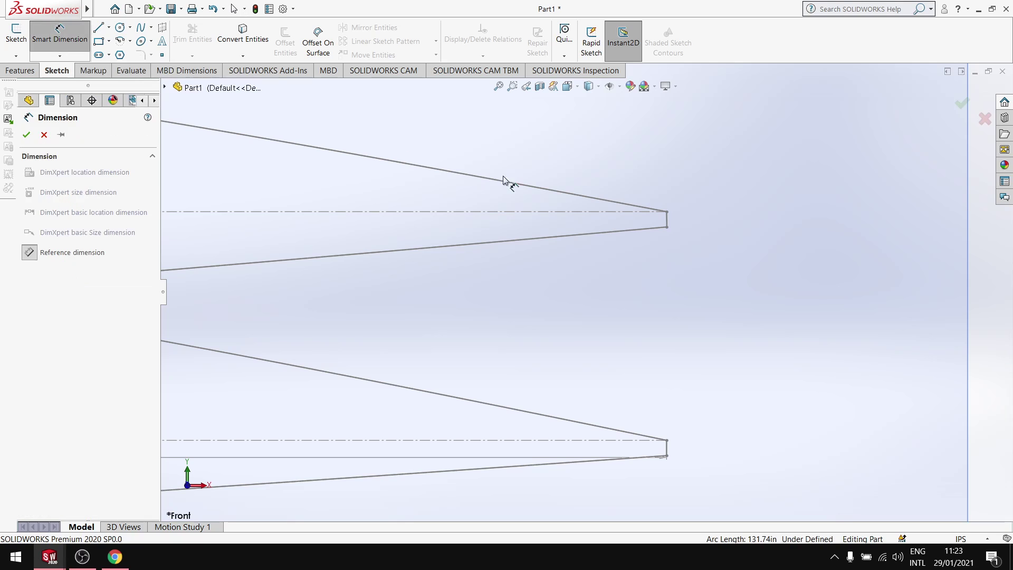
click(667, 211)
click(667, 440)
click(733, 345)
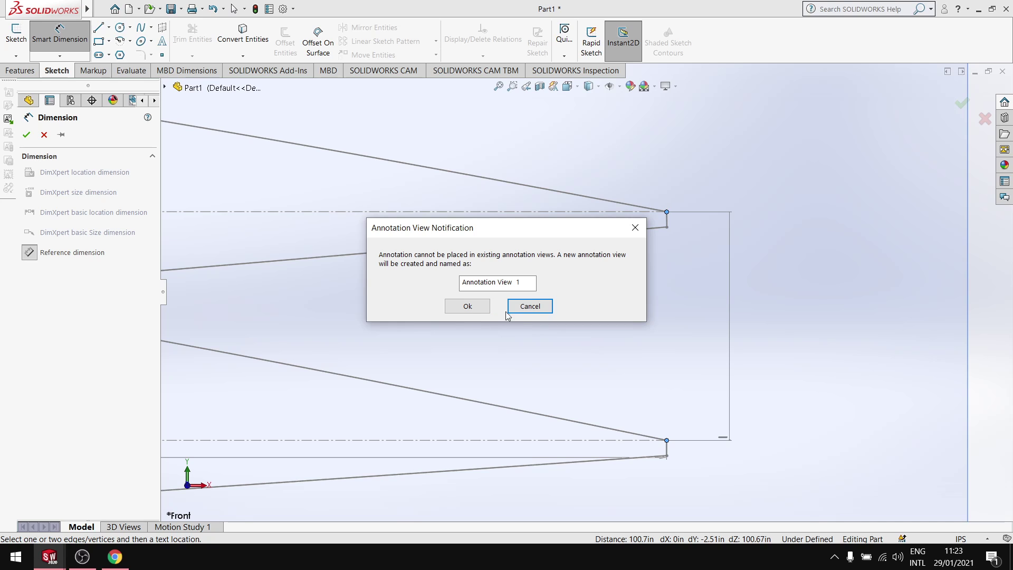
click(480, 310)
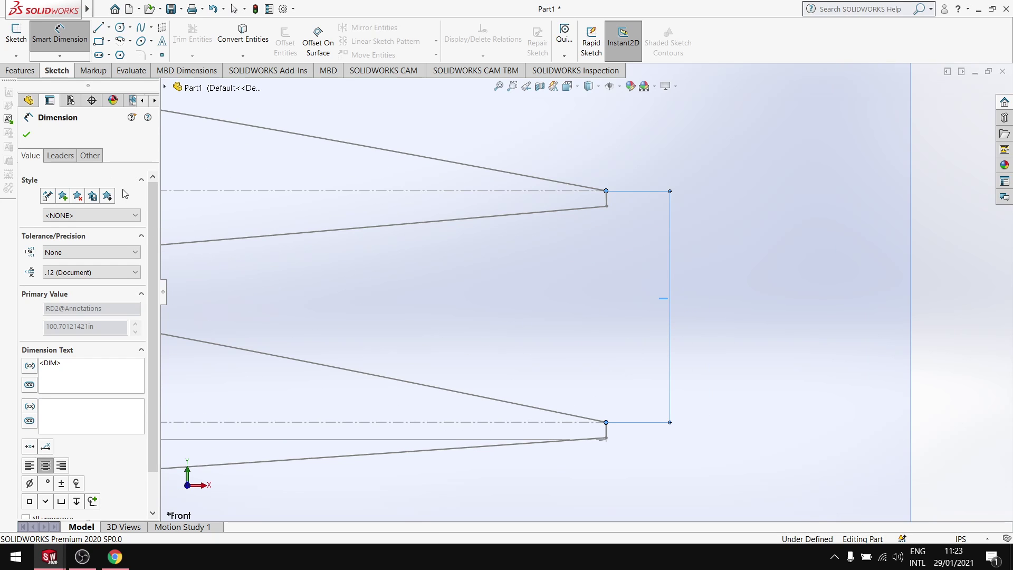
click(31, 136)
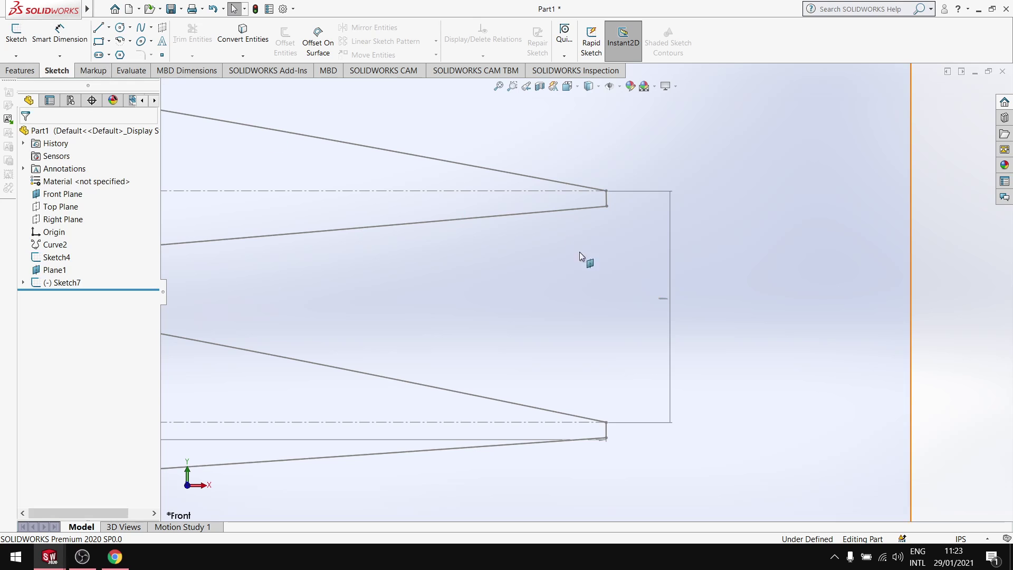
Step: Return to the front view and open Sketch7 for editing
middle_drag(516, 332, 406, 317)
key(ctrl+1)
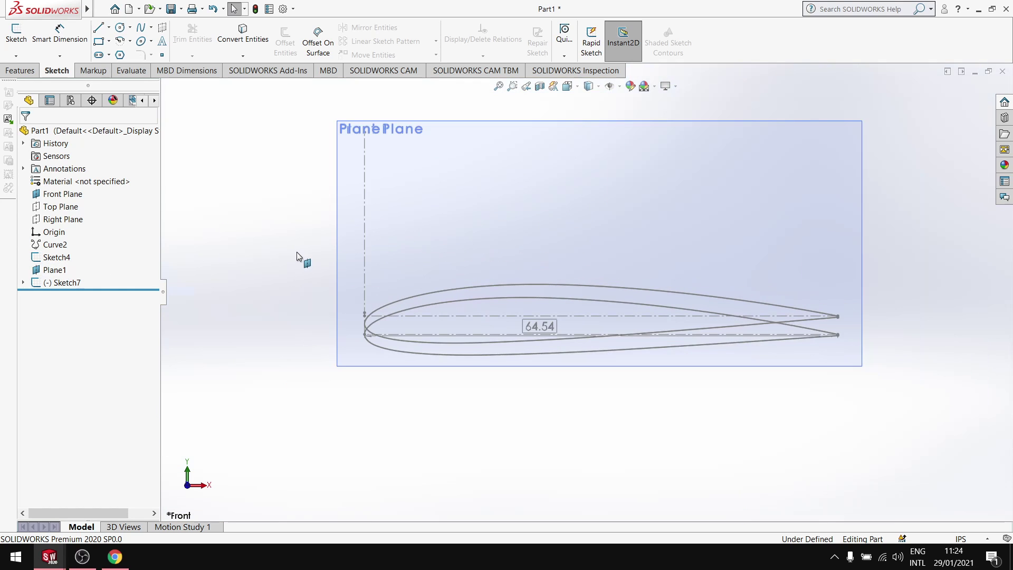
click(54, 270)
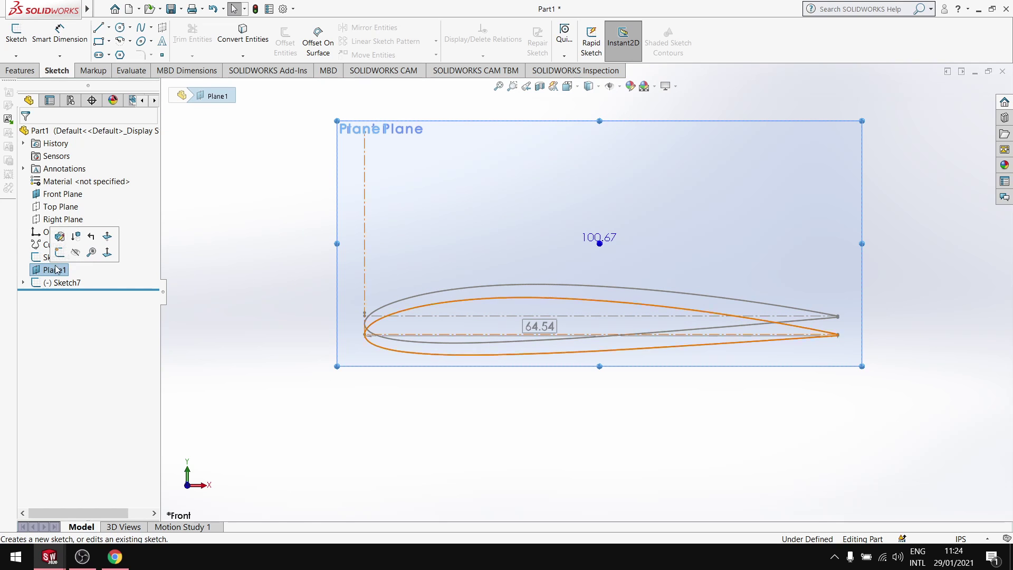
click(60, 282)
click(64, 249)
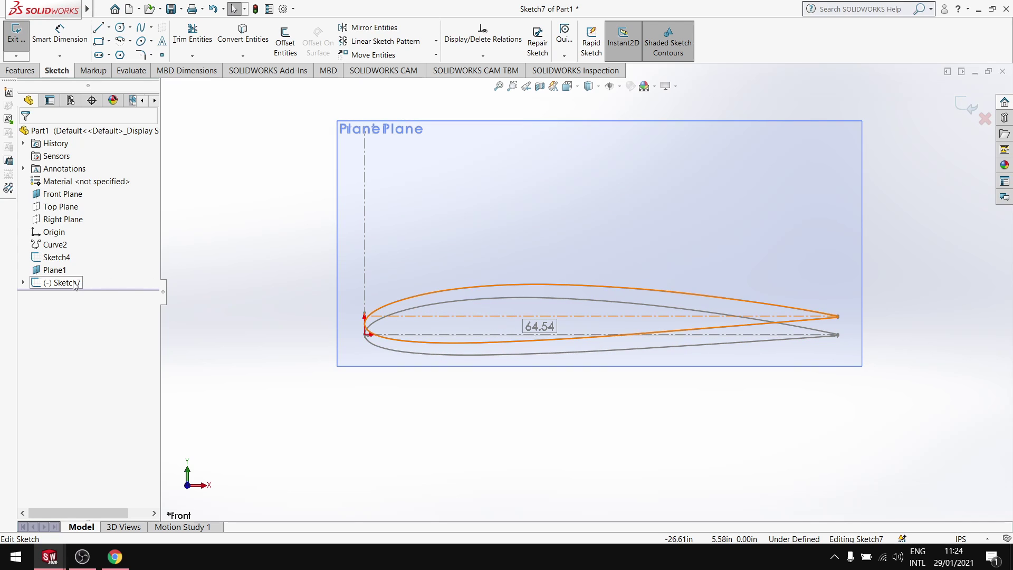
Step: Dimension the vertical offset between the upper trailing-edge points of the two airfoils and set it to 1.08 in
scroll(501, 311, down, 4)
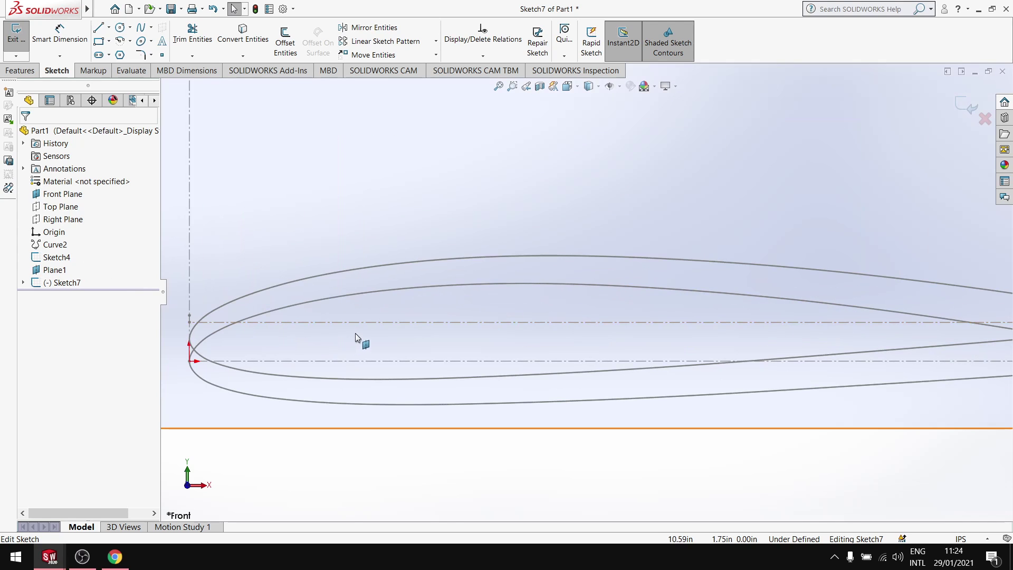
scroll(679, 343, up, 1)
scroll(732, 324, down, 4)
scroll(885, 249, up, 3)
scroll(701, 279, down, 3)
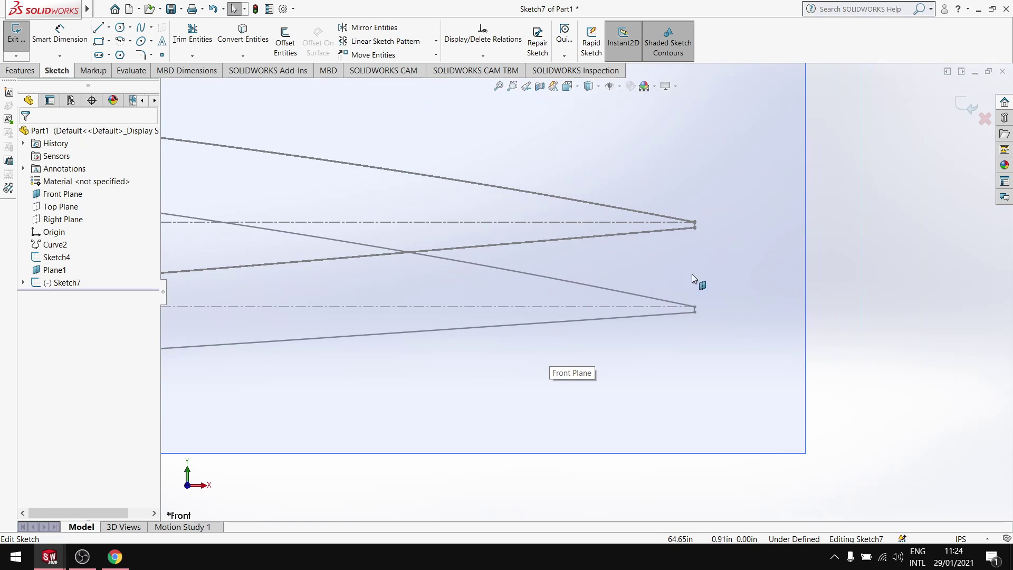
click(60, 34)
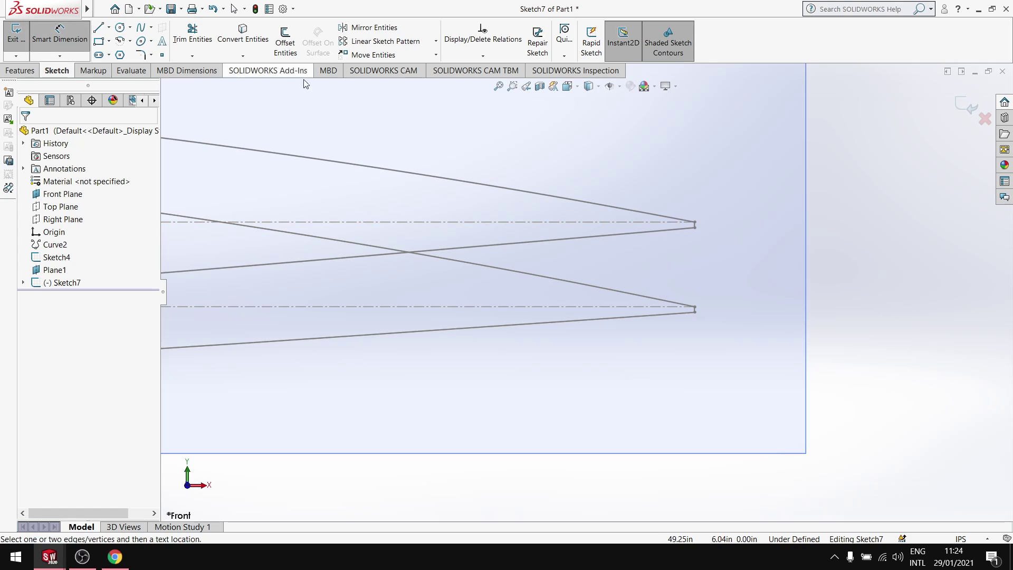
click(696, 229)
click(696, 307)
click(726, 280)
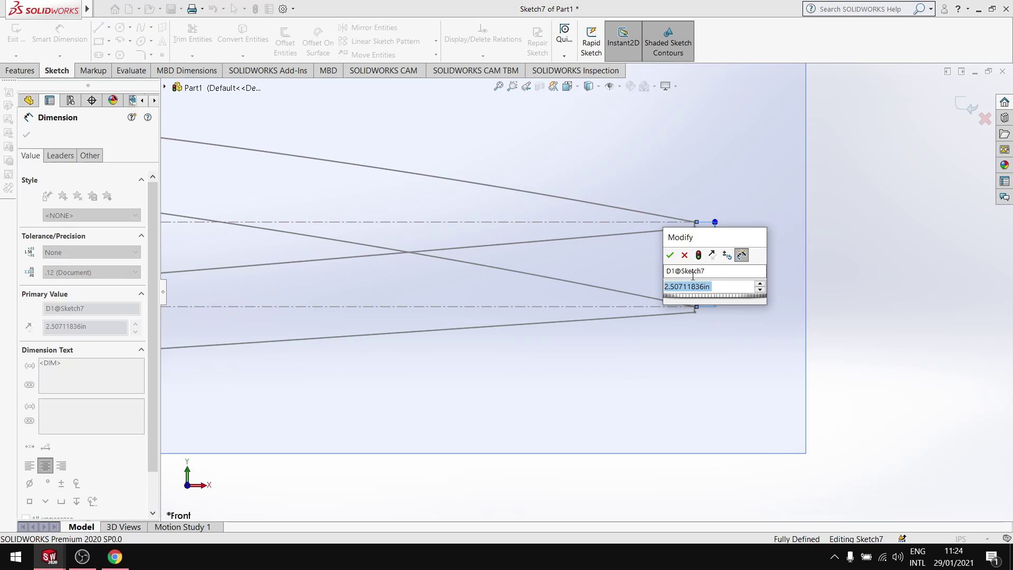
text(1.)
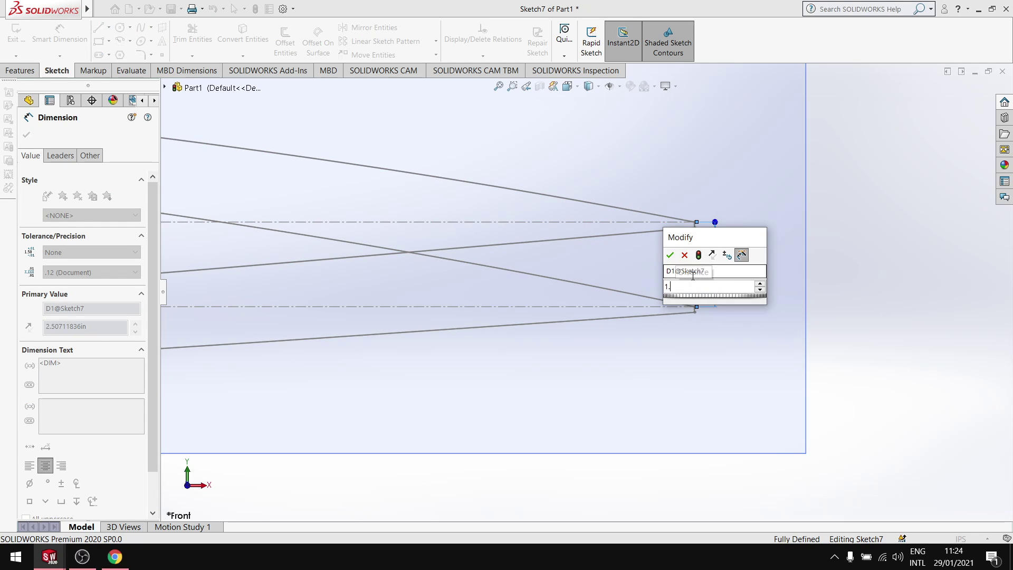
text(08)
click(670, 256)
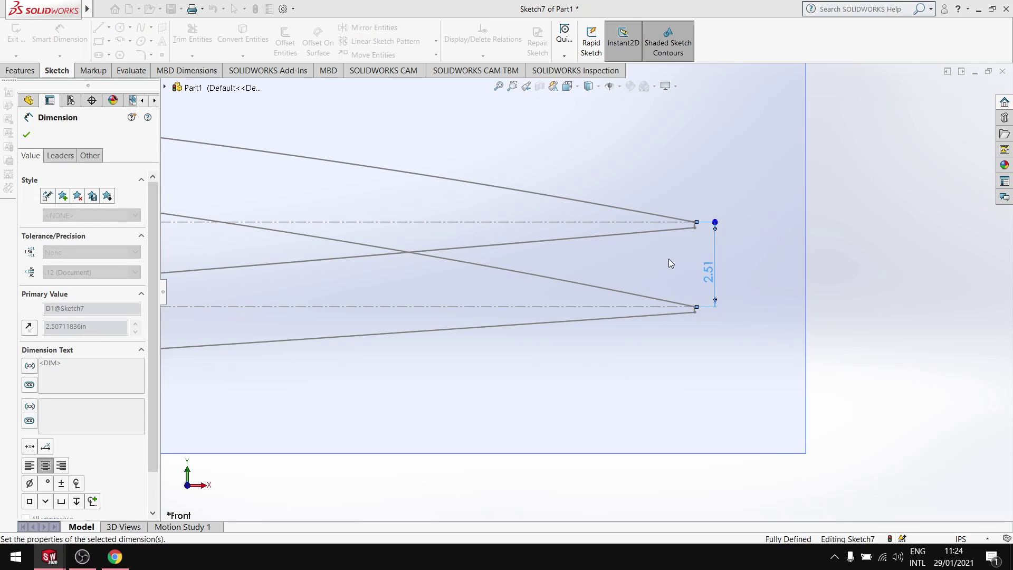
Step: Compare the outlines of the two airfoils from nose to trailing edge and finish dimensioning
scroll(409, 287, down, 5)
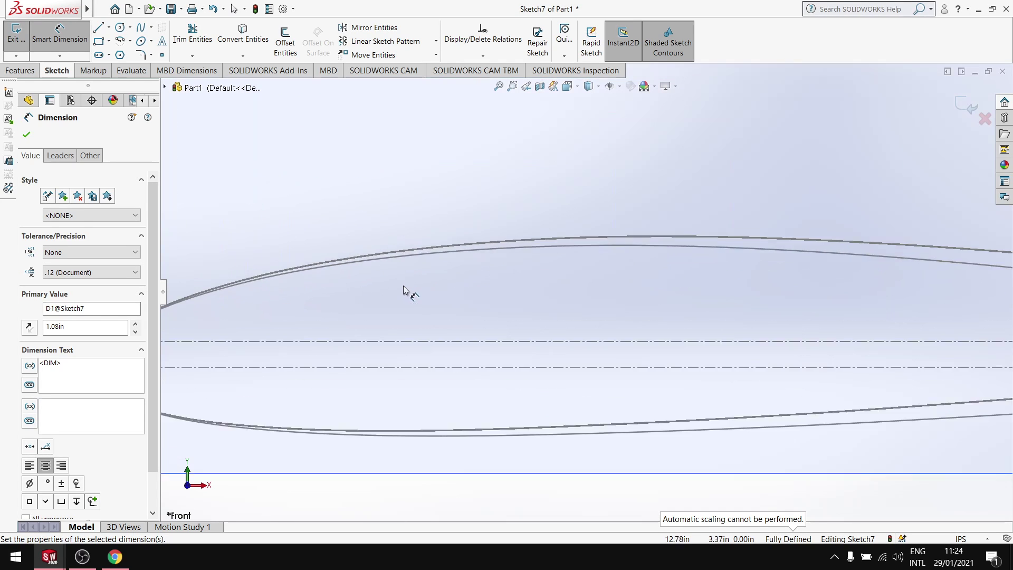
scroll(692, 317, up, 5)
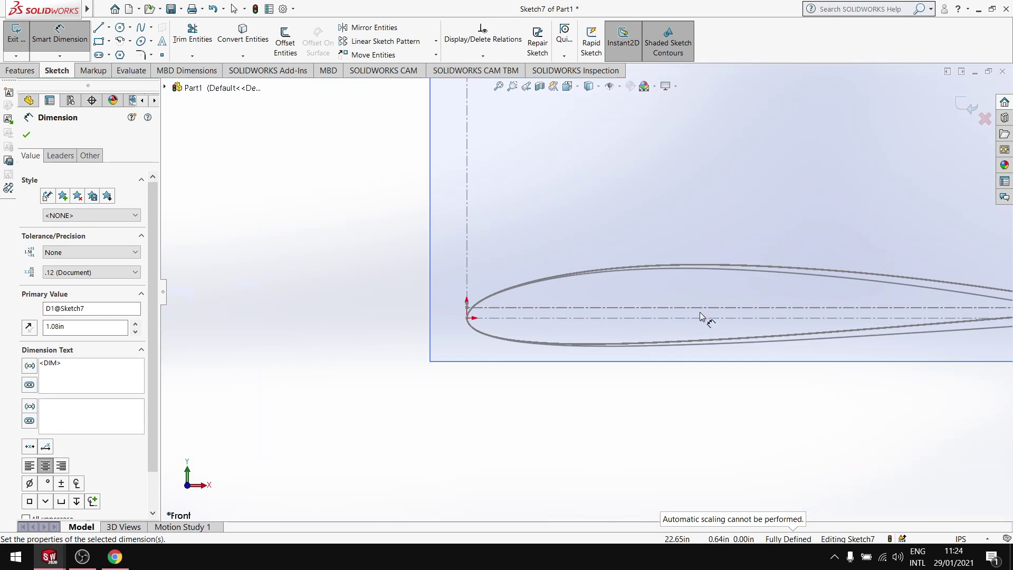
scroll(771, 322, down, 6)
scroll(681, 285, up, 5)
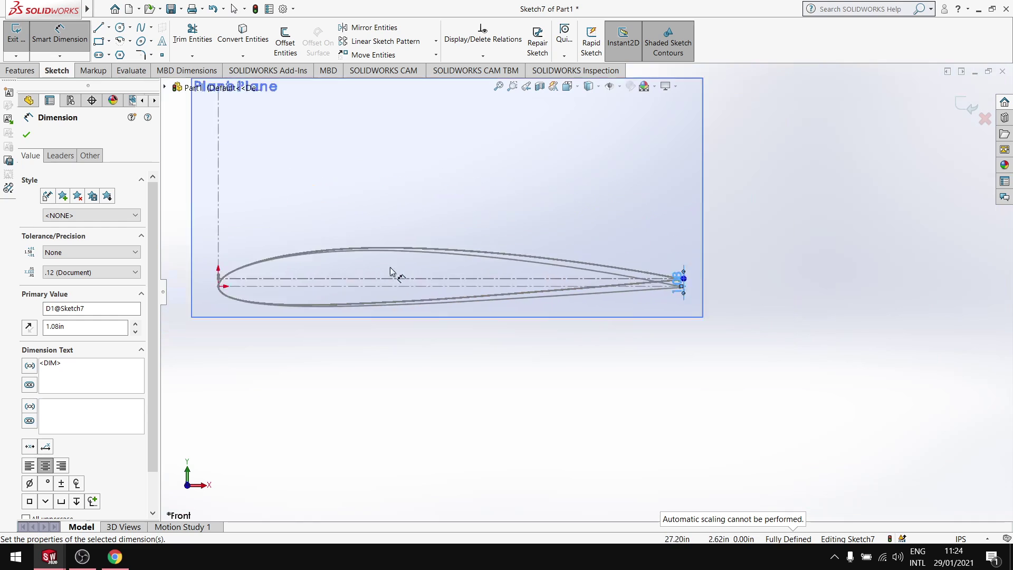
scroll(569, 348, down, 6)
scroll(746, 332, up, 5)
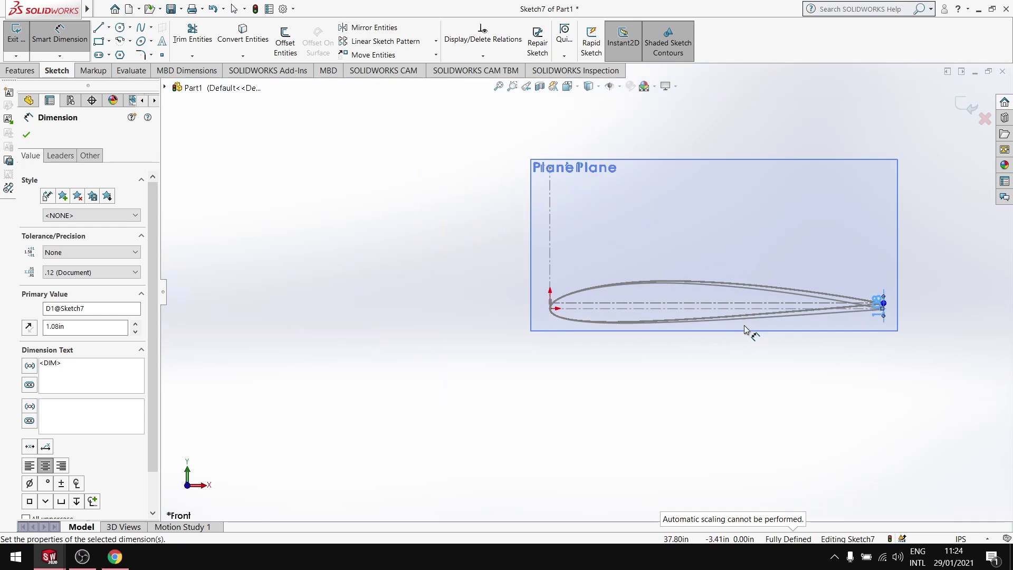
scroll(758, 314, down, 2)
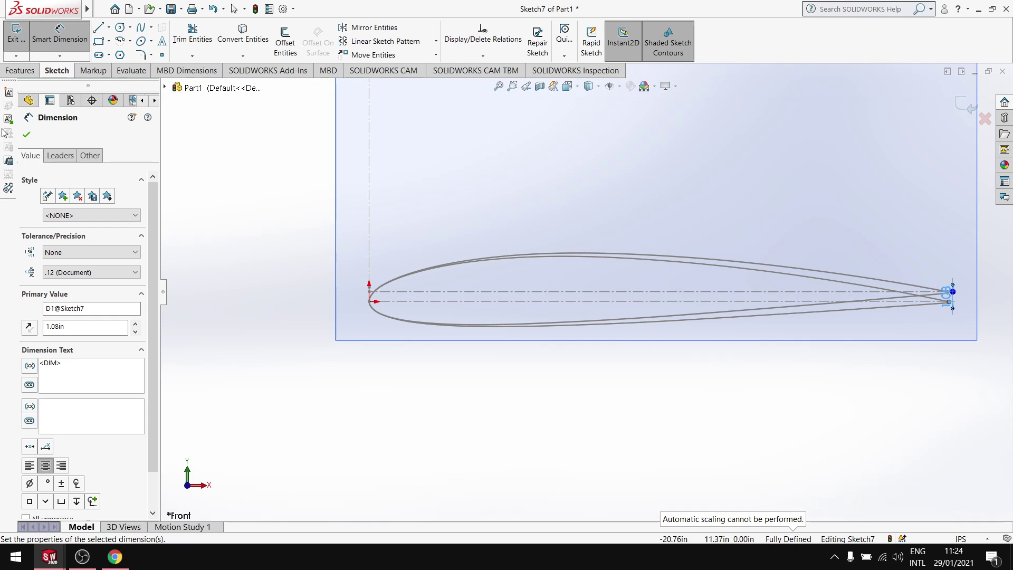
click(26, 135)
key(z)
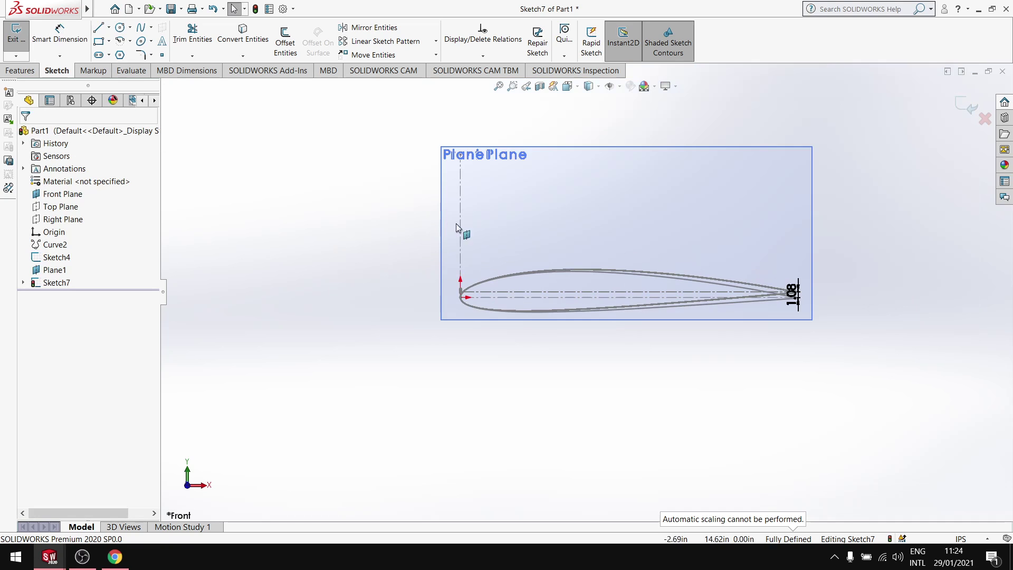
Step: Try to make the NACA 2412 block's chord line horizontal, deleting its Coincident relation at the vertical centerline
scroll(556, 310, down, 8)
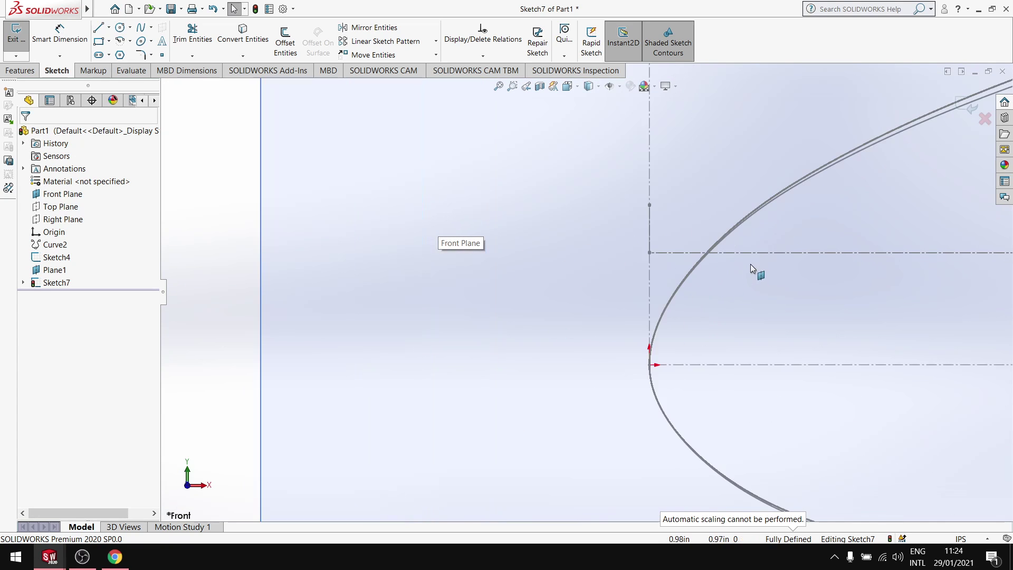
mouse_move(597, 210)
ctrl+middle_down()
mouse_move(851, 290)
mouse_move(762, 277)
ctrl+middle_up()
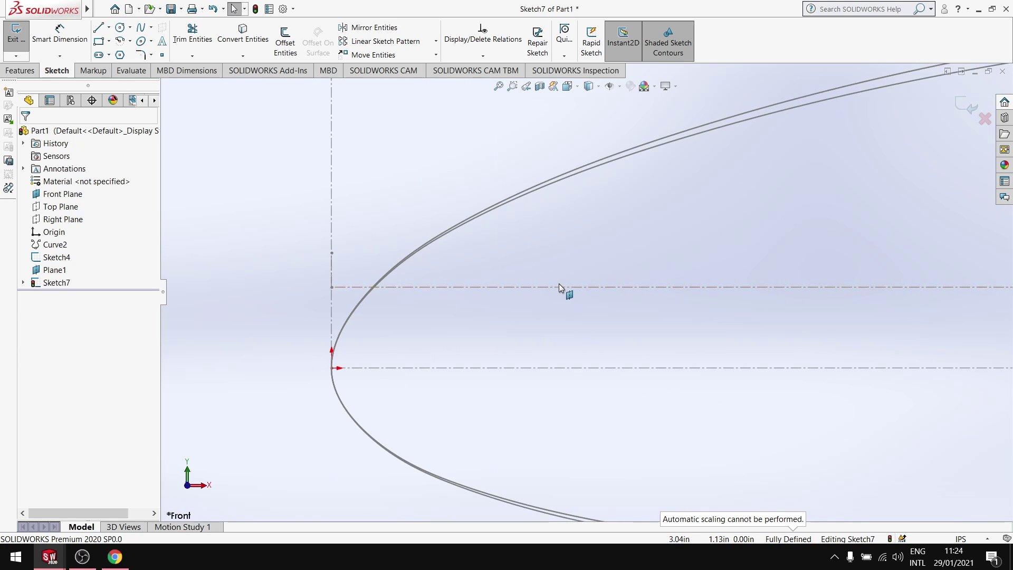
click(562, 287)
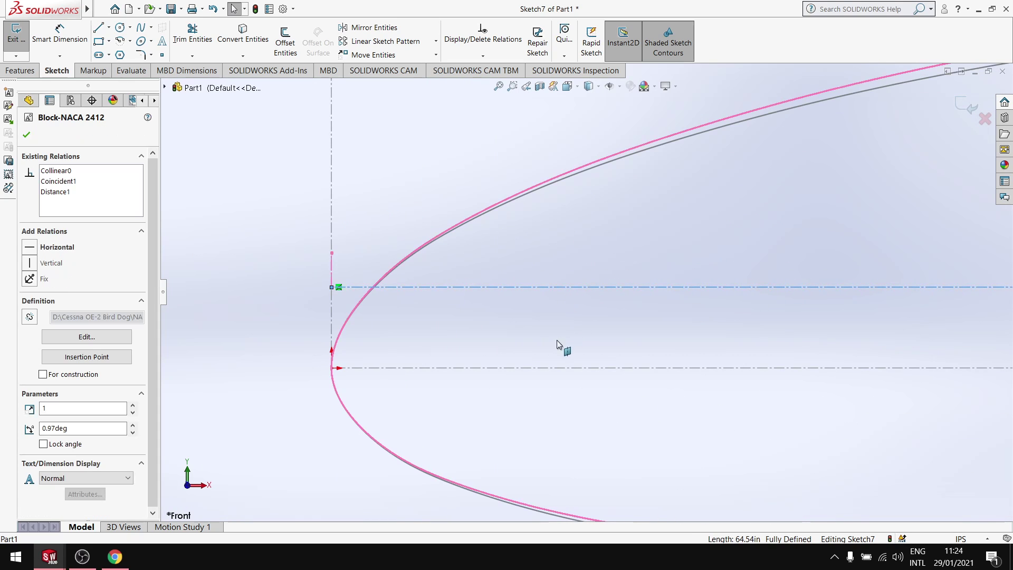
click(37, 248)
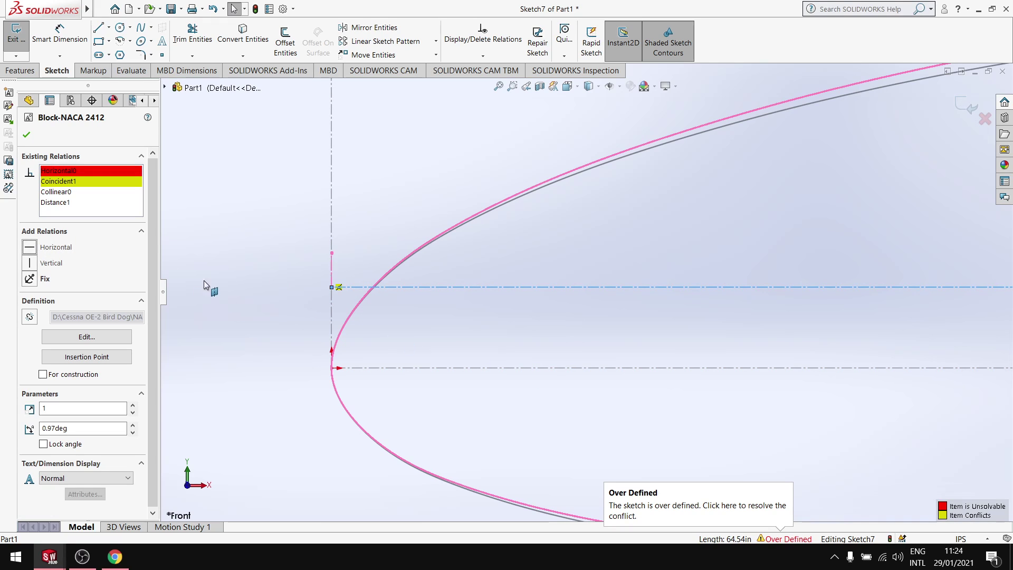
click(72, 185)
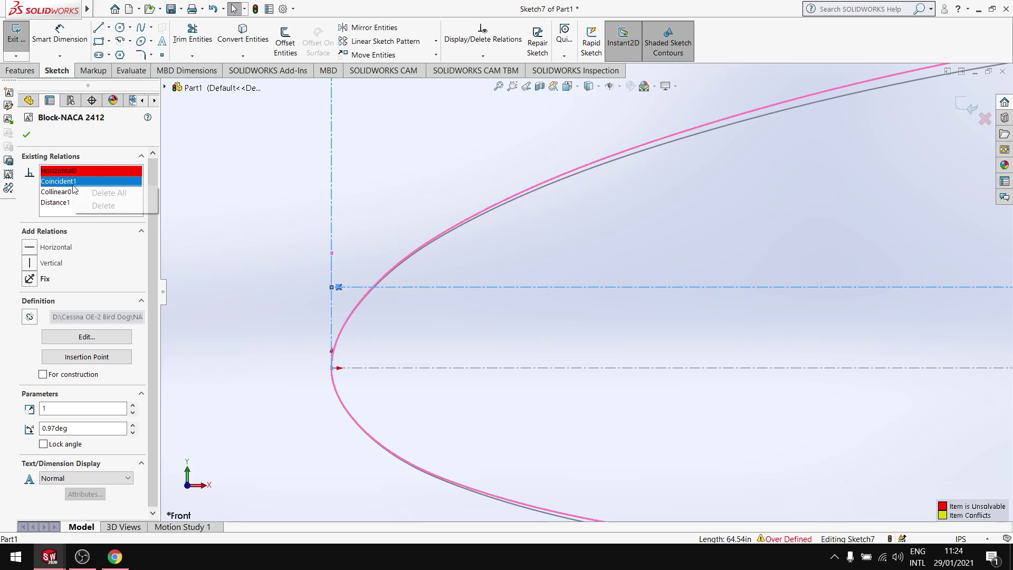
click(127, 206)
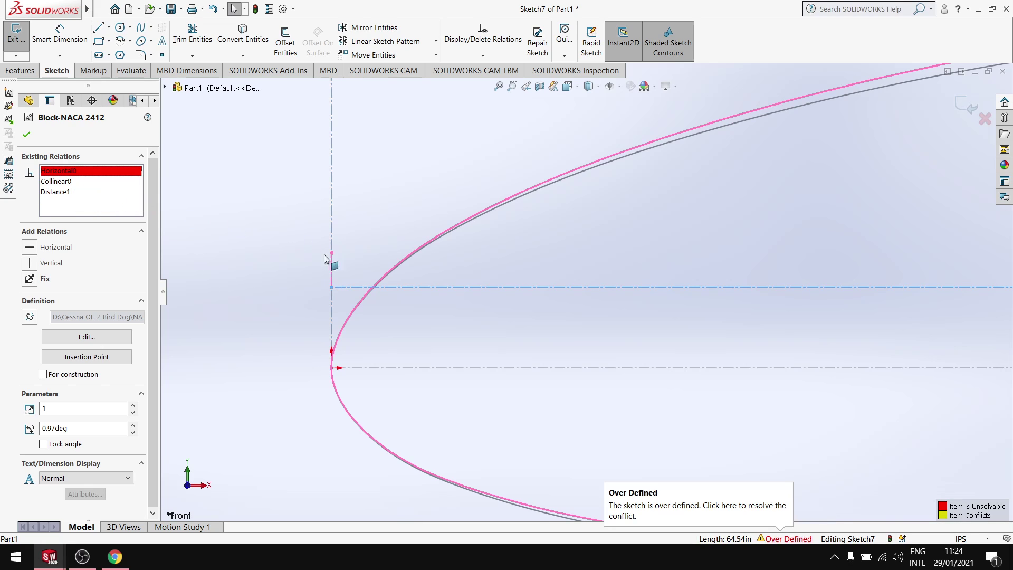
click(27, 135)
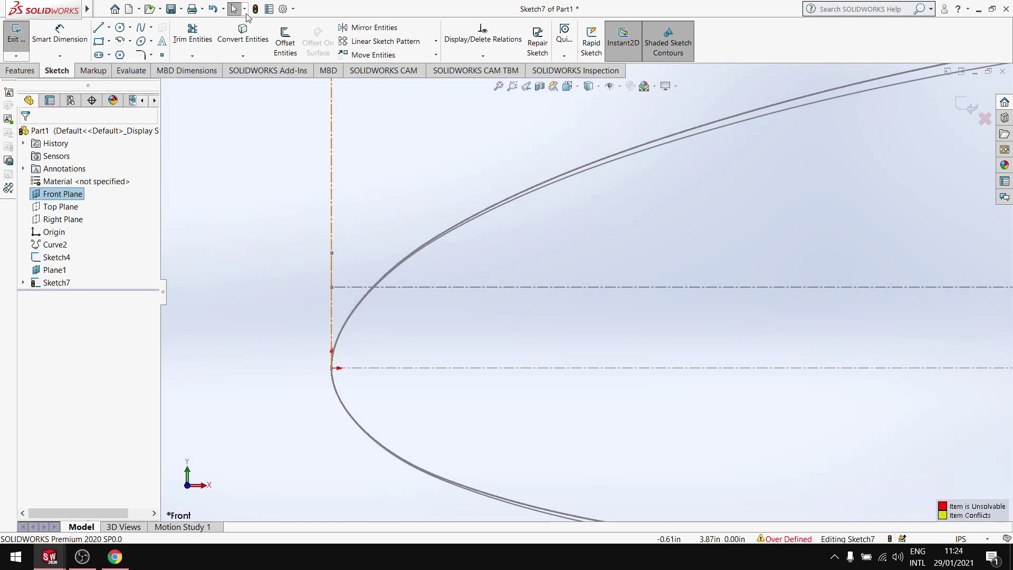
click(437, 11)
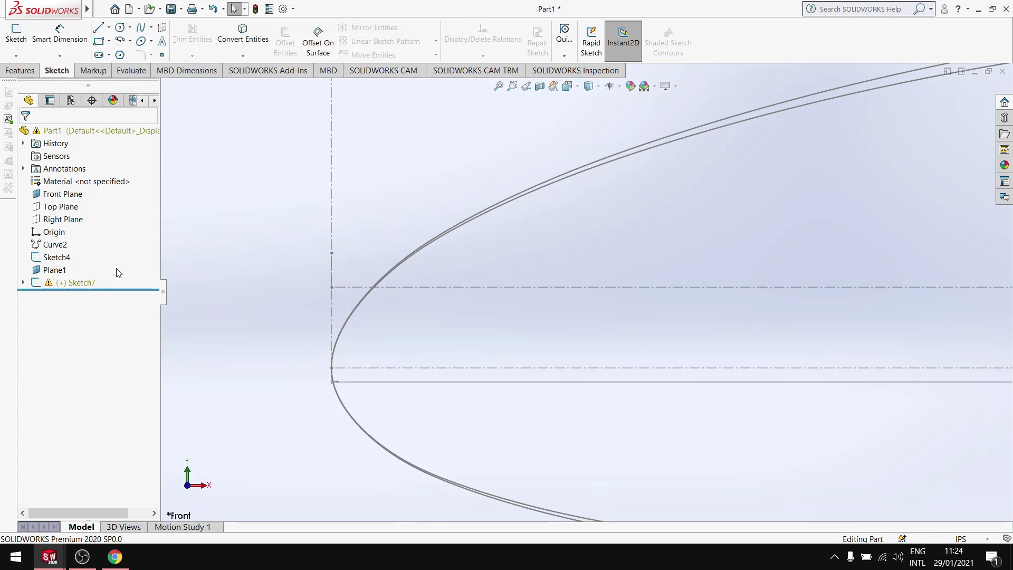
Step: Restore the NACA 2412 block's Coincident relation in Sketch7 and delete its Horizontal relation
click(75, 284)
click(81, 253)
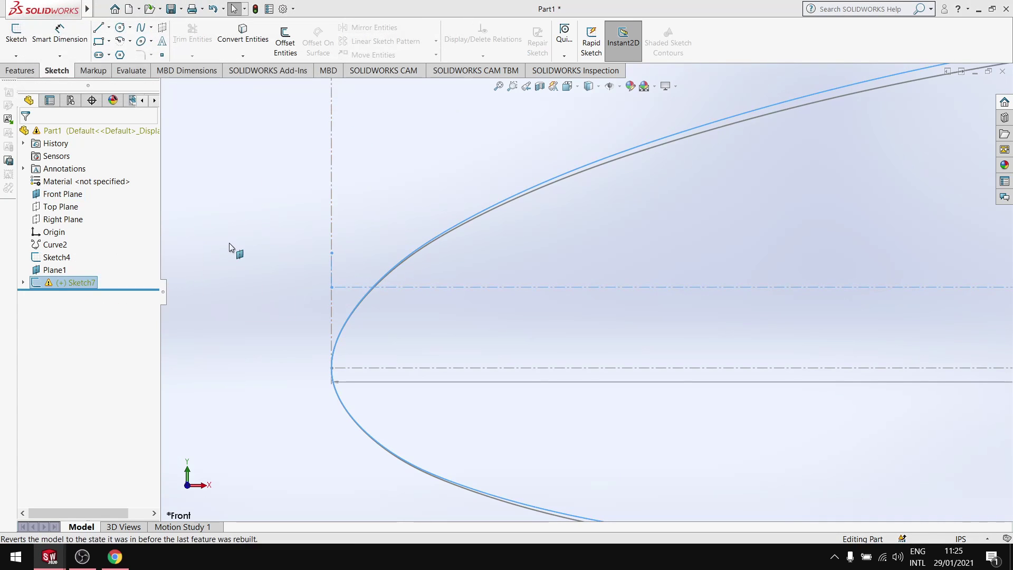
click(394, 305)
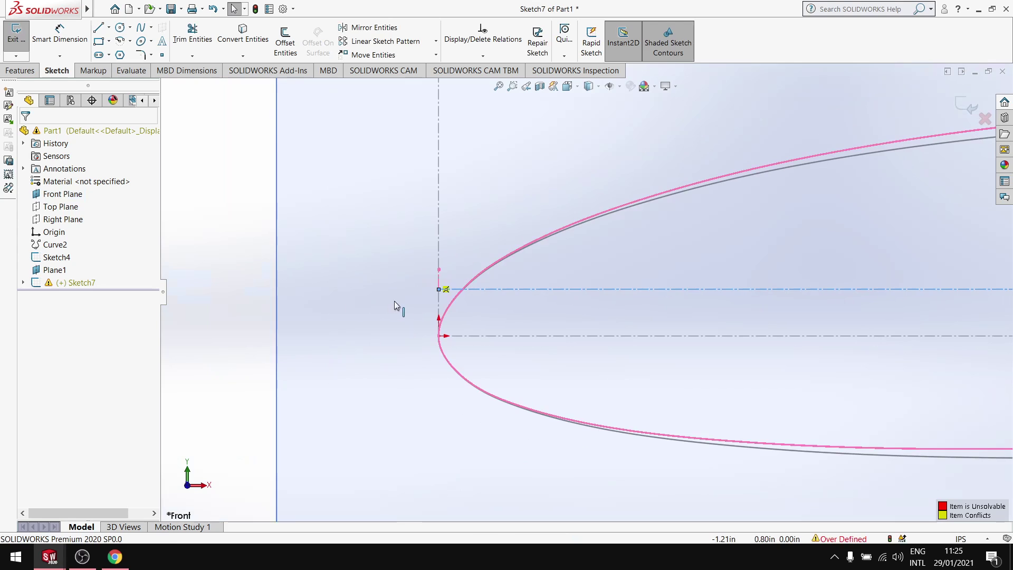
click(91, 173)
key(Delete)
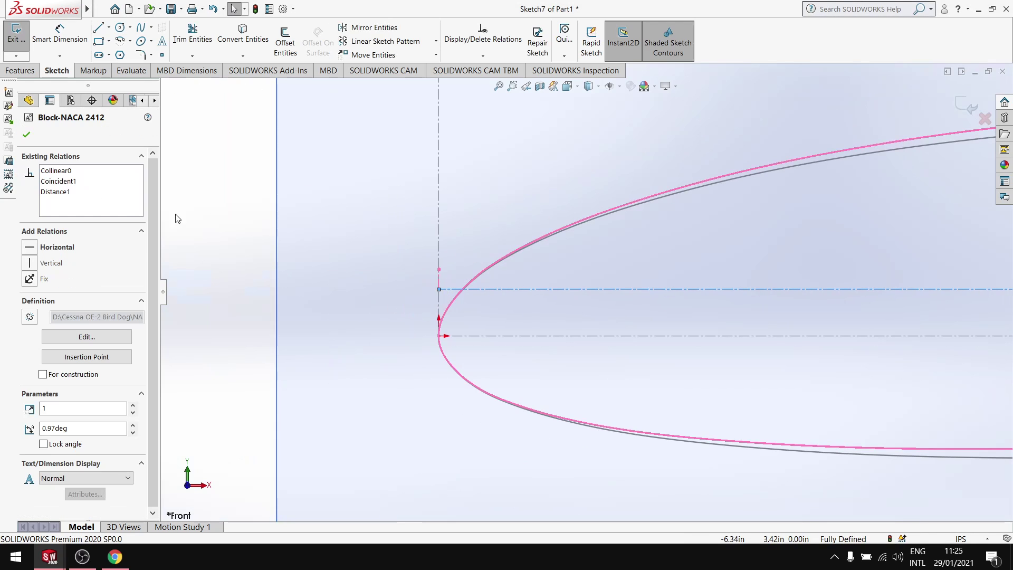
click(26, 135)
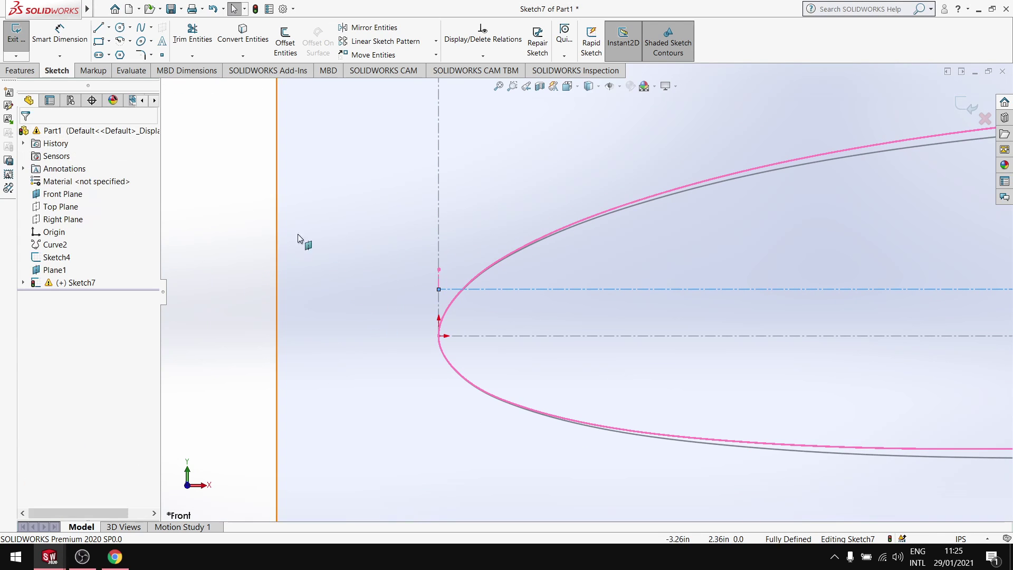
Step: Inspect the spacing of the two airfoils along the chord and at the dimensioned trailing edges
scroll(597, 319, up, 10)
scroll(811, 289, down, 4)
scroll(811, 285, up, 3)
scroll(820, 296, down, 5)
scroll(818, 280, up, 4)
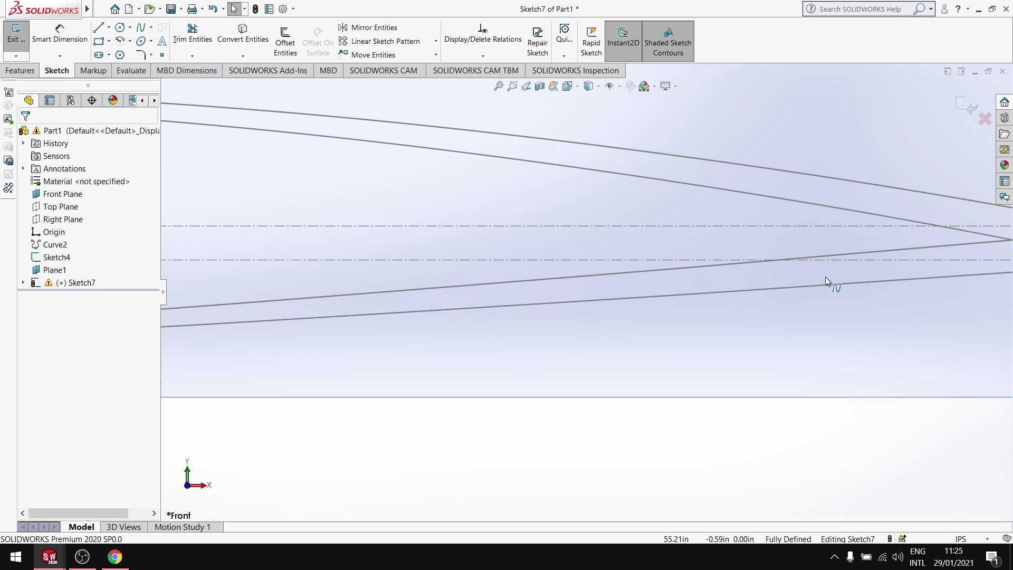
scroll(866, 273, down, 4)
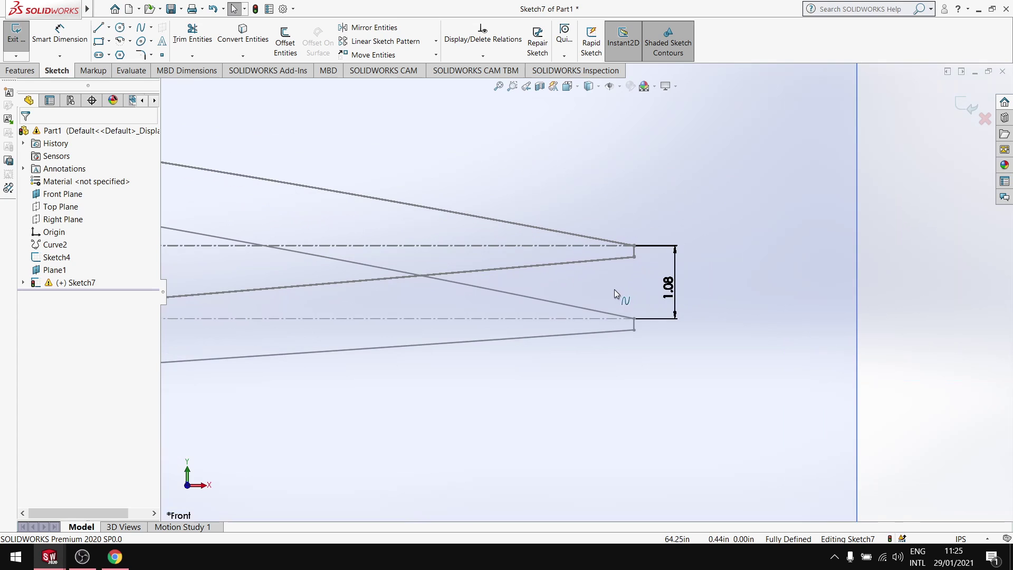
scroll(606, 285, up, 2)
scroll(595, 292, up, 6)
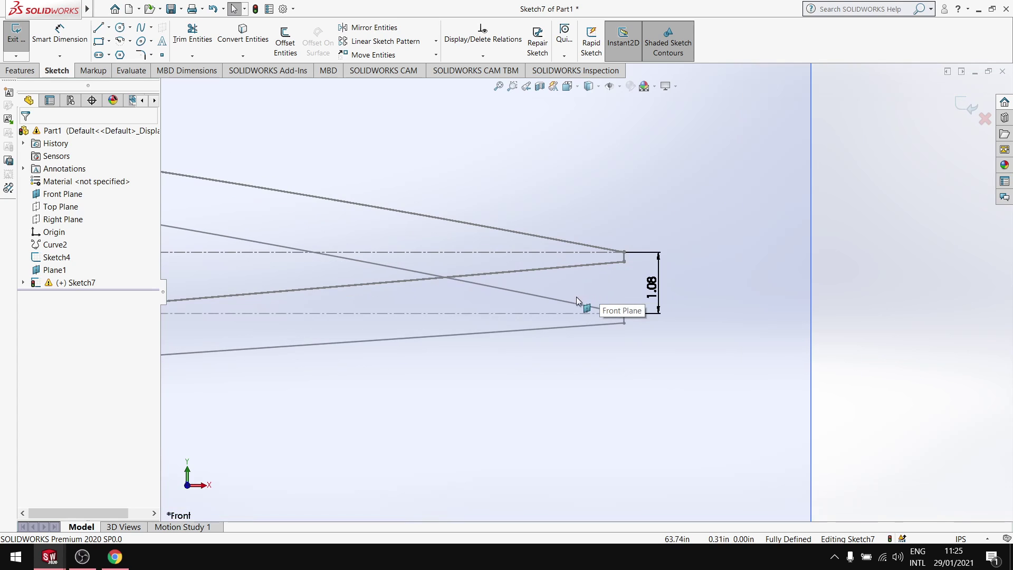
scroll(322, 317, down, 6)
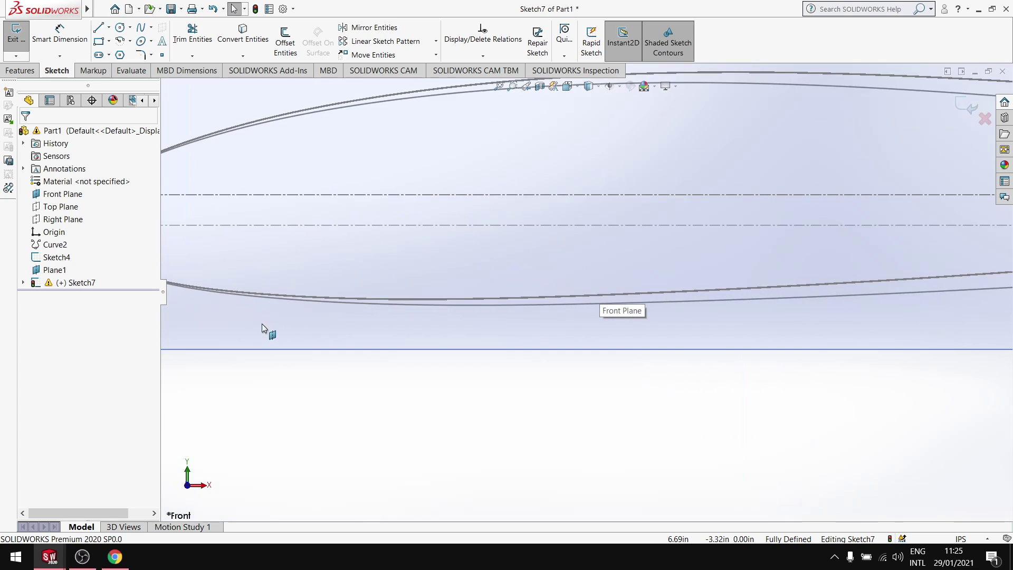
scroll(238, 395, up, 3)
click(112, 561)
click(234, 20)
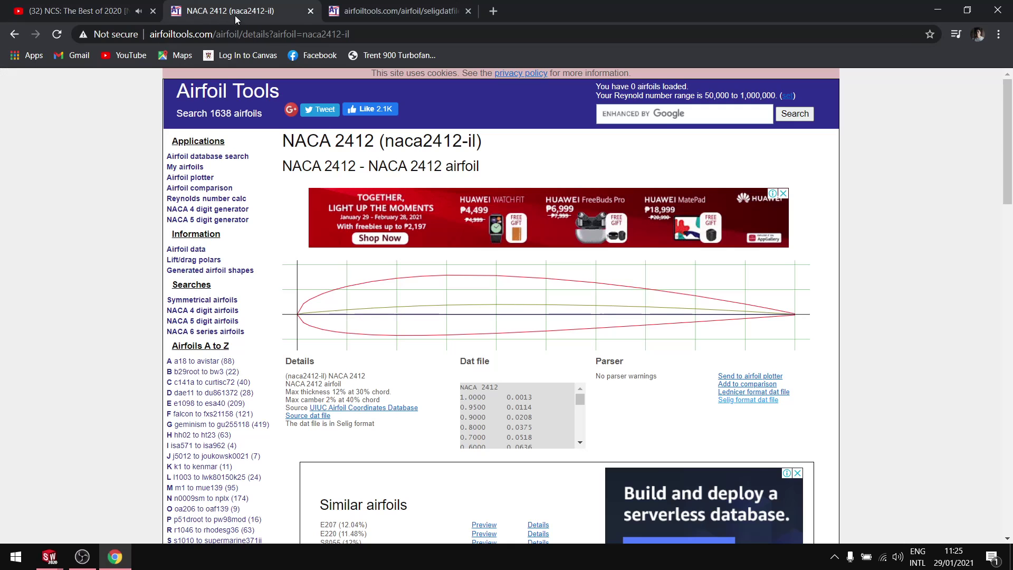
click(132, 7)
scroll(262, 137, up, 10)
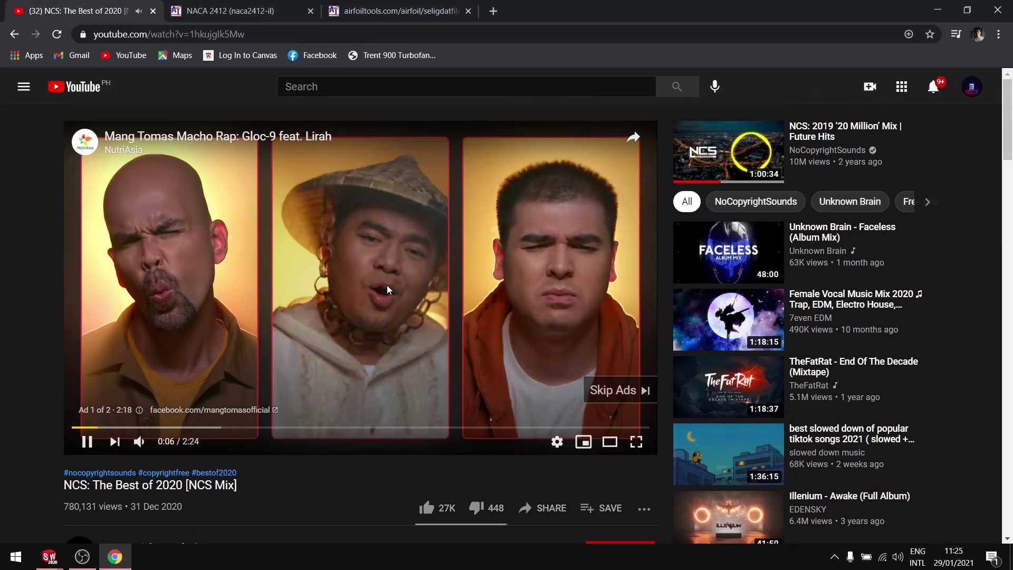
click(597, 397)
key(alt+Tab)
Step: Examine the two airfoils' noses, the NACA 2412 block's relations in Sketch7, and the dimensioned trailing edges
scroll(312, 274, down, 6)
scroll(545, 208, up, 3)
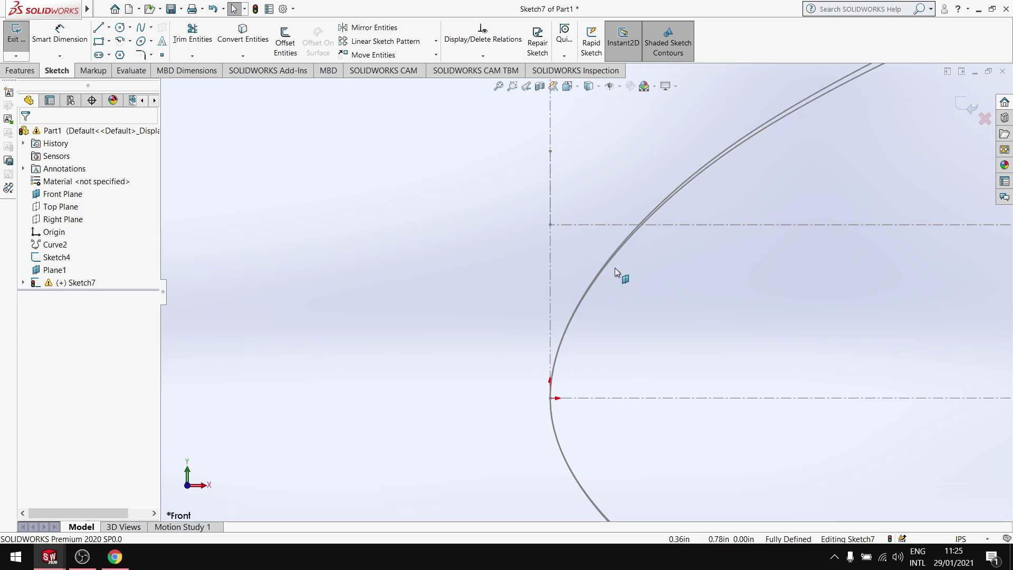
scroll(609, 275, up, 3)
click(573, 246)
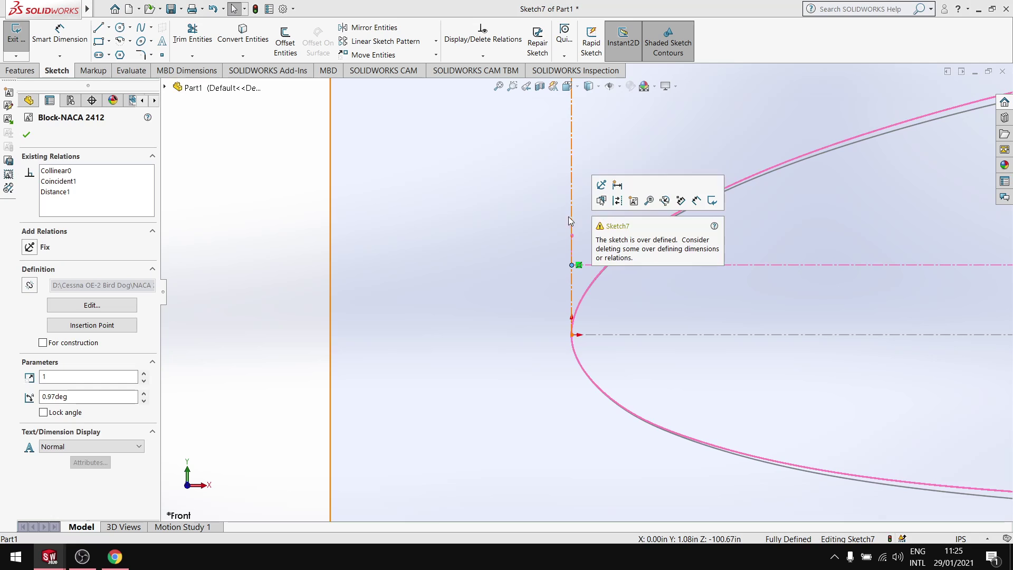
scroll(724, 280, down, 2)
scroll(895, 289, up, 5)
scroll(911, 282, down, 8)
scroll(928, 294, up, 4)
click(921, 346)
scroll(834, 292, down, 5)
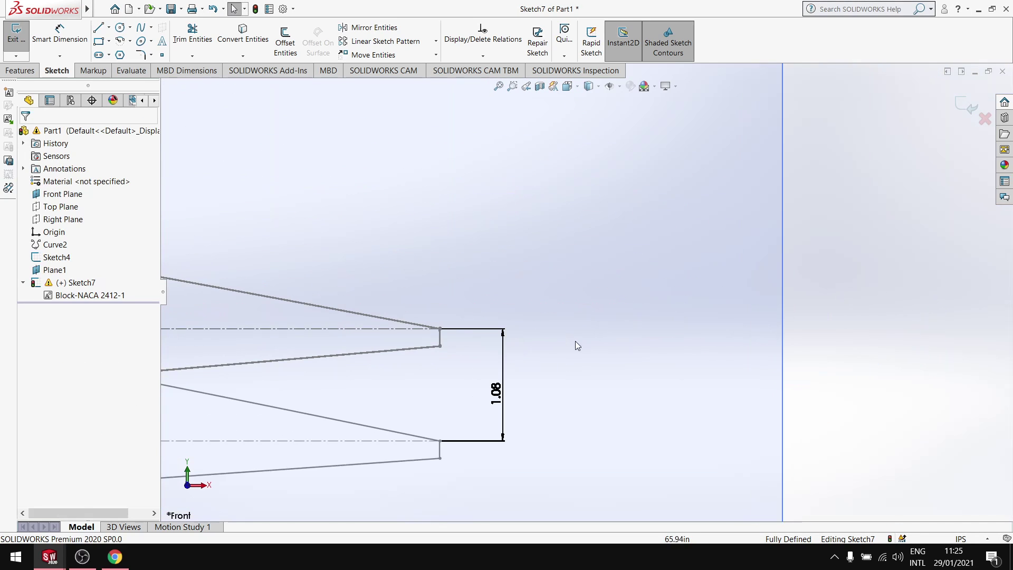
double_click(498, 396)
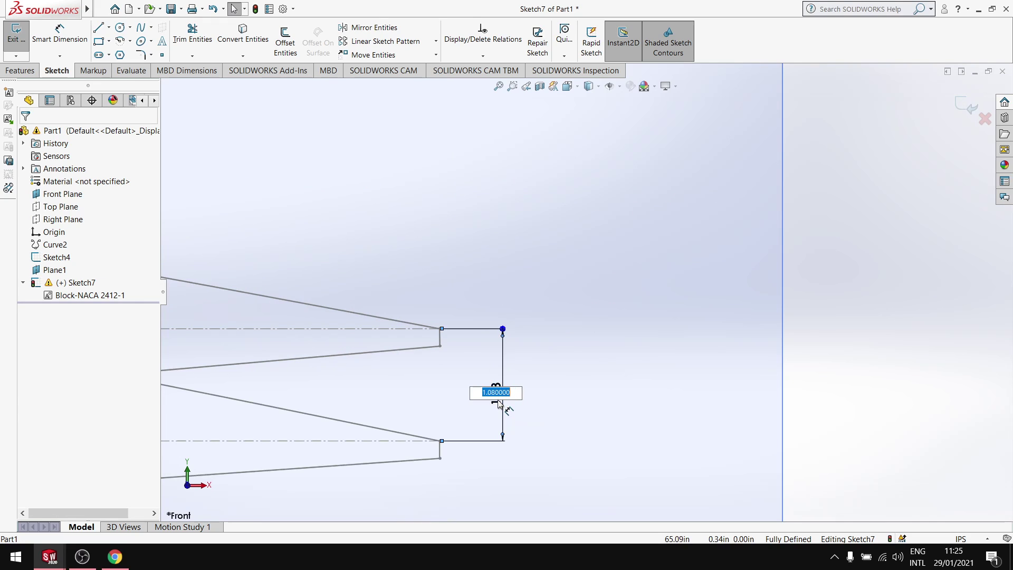
key(Return)
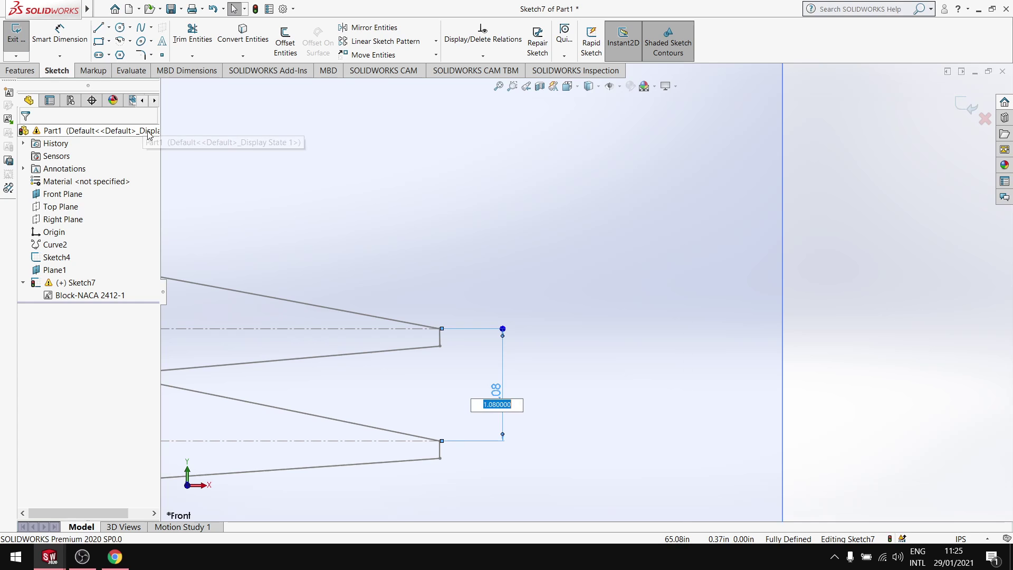
click(753, 333)
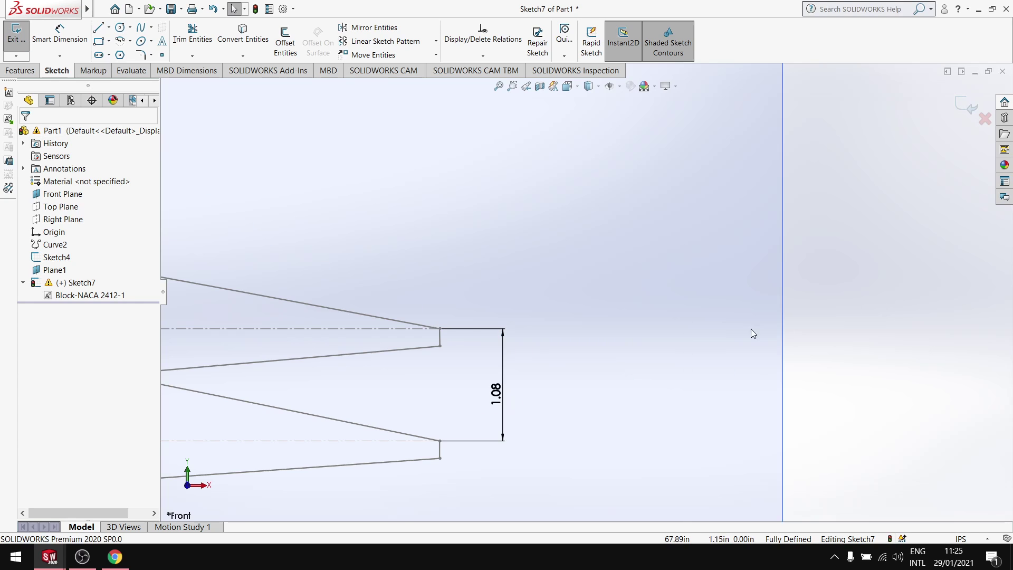
Step: Delete the 1.08 dimension between the two trailing edges and rebuild the part, leaving Sketch7
right_click(498, 401)
click(524, 412)
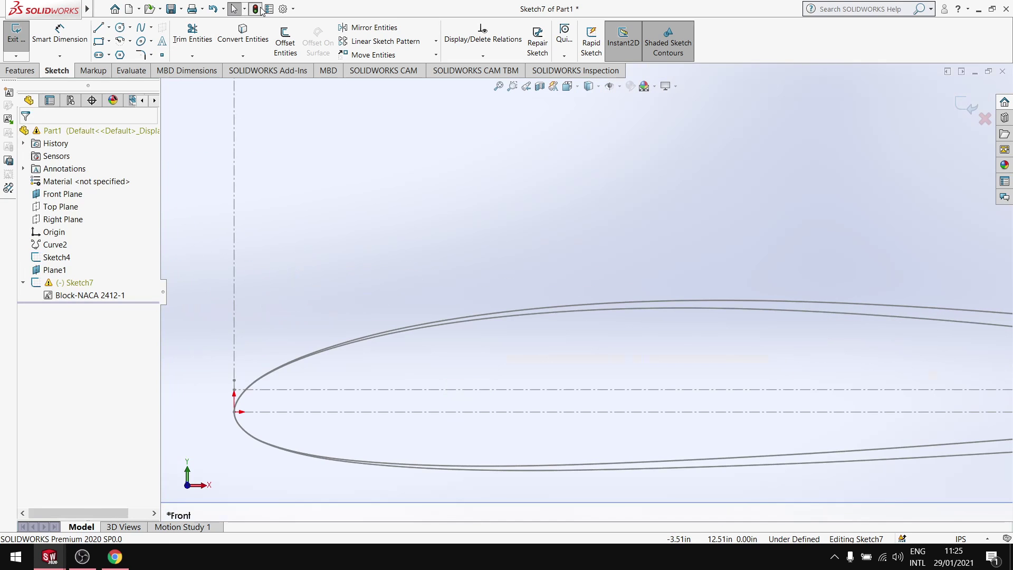
click(256, 9)
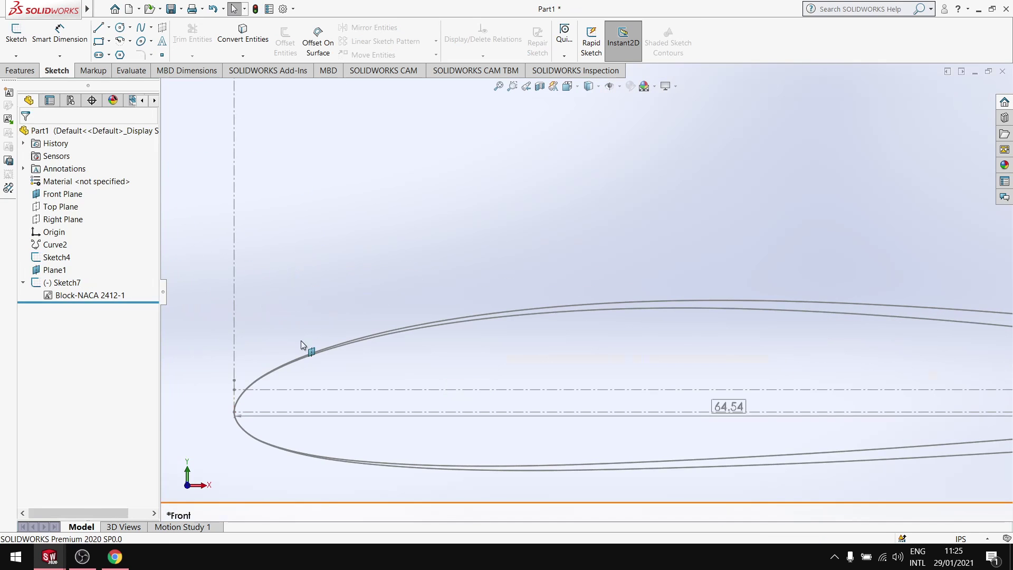
scroll(300, 385, down, 5)
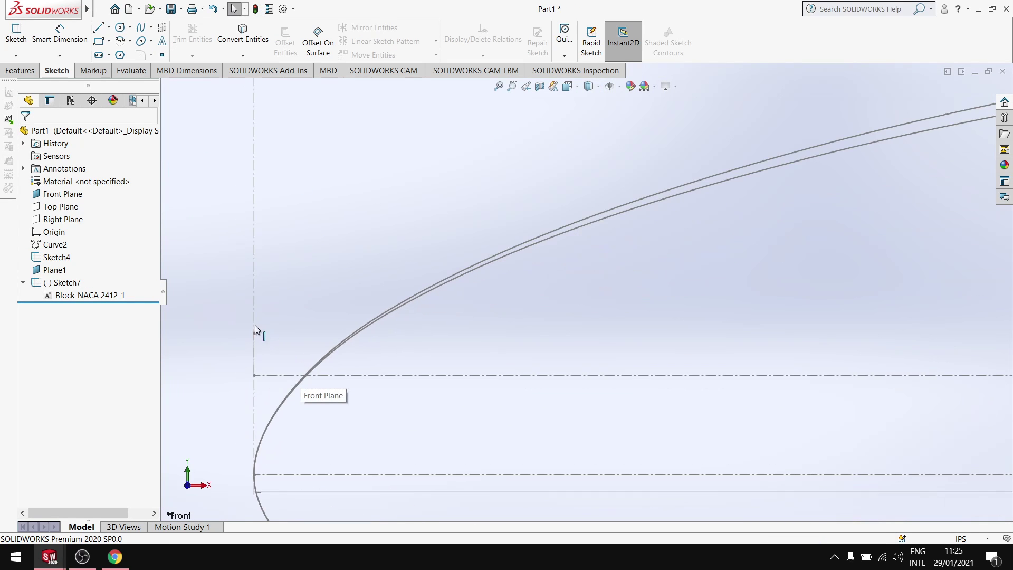
Step: Reopen Sketch7 for editing and move the NACA 2412 block upward by the corner of its construction lines at the nose
right_click(80, 283)
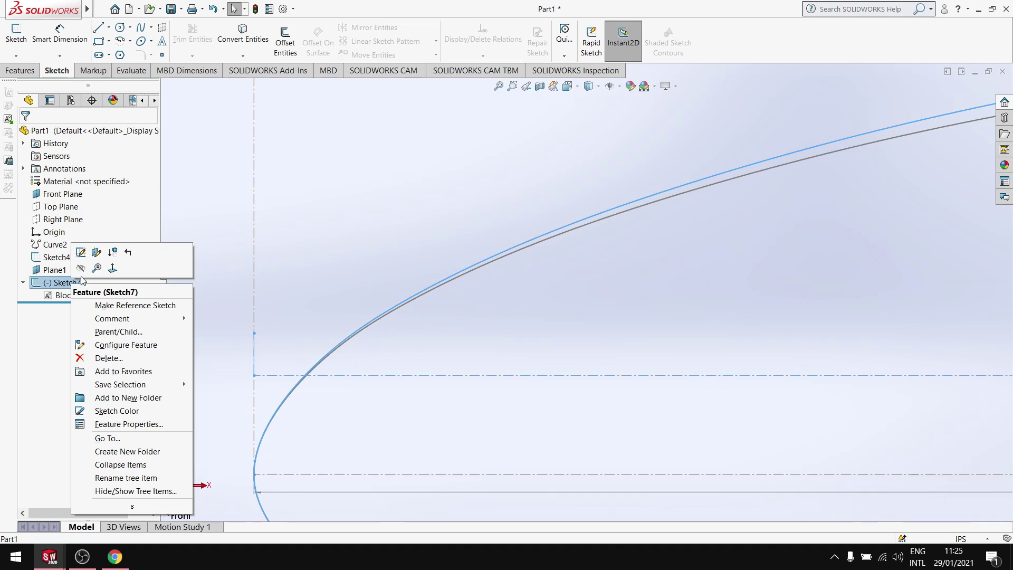
click(81, 253)
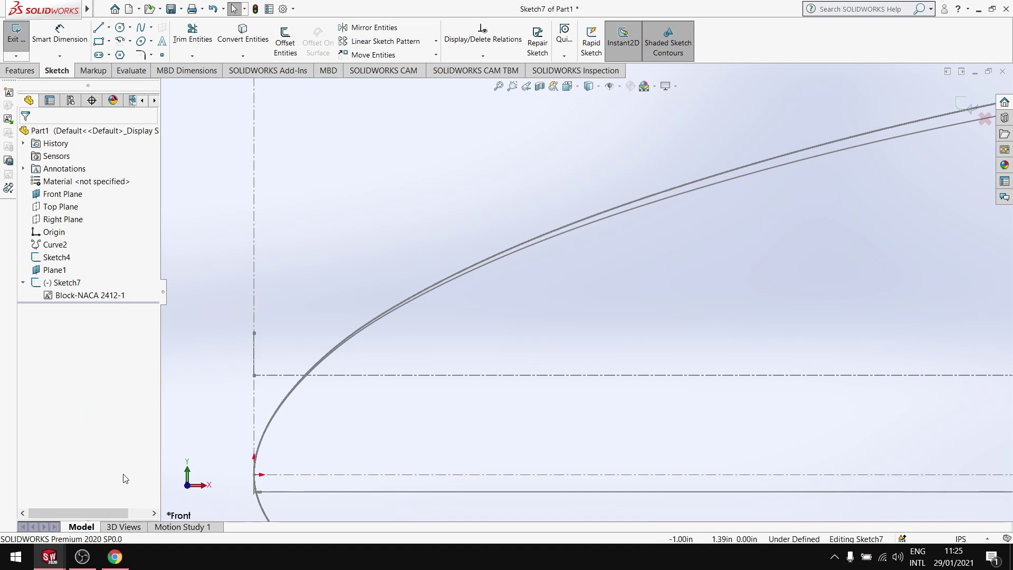
scroll(400, 420, up, 5)
scroll(589, 294, down, 3)
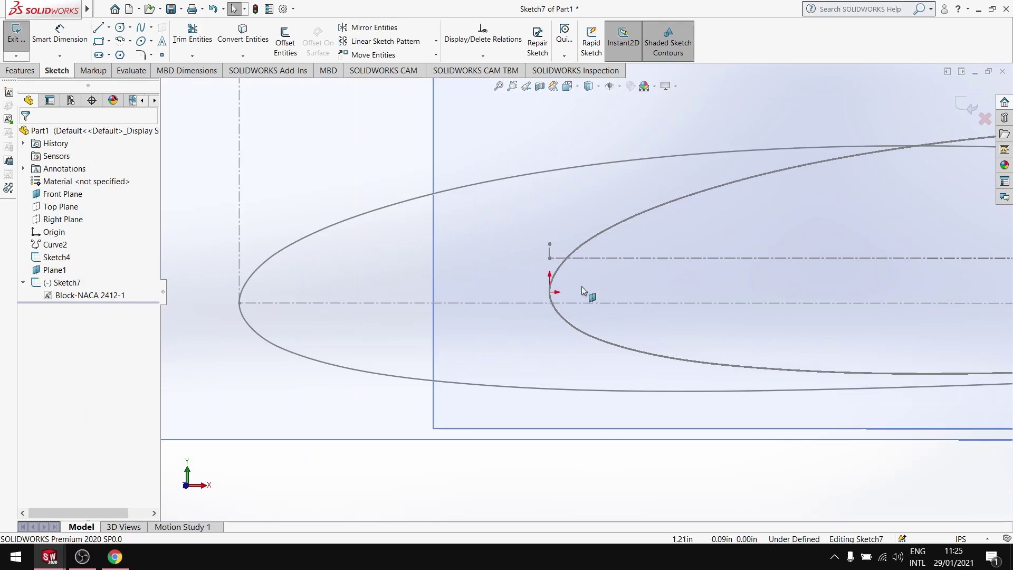
scroll(560, 257, down, 3)
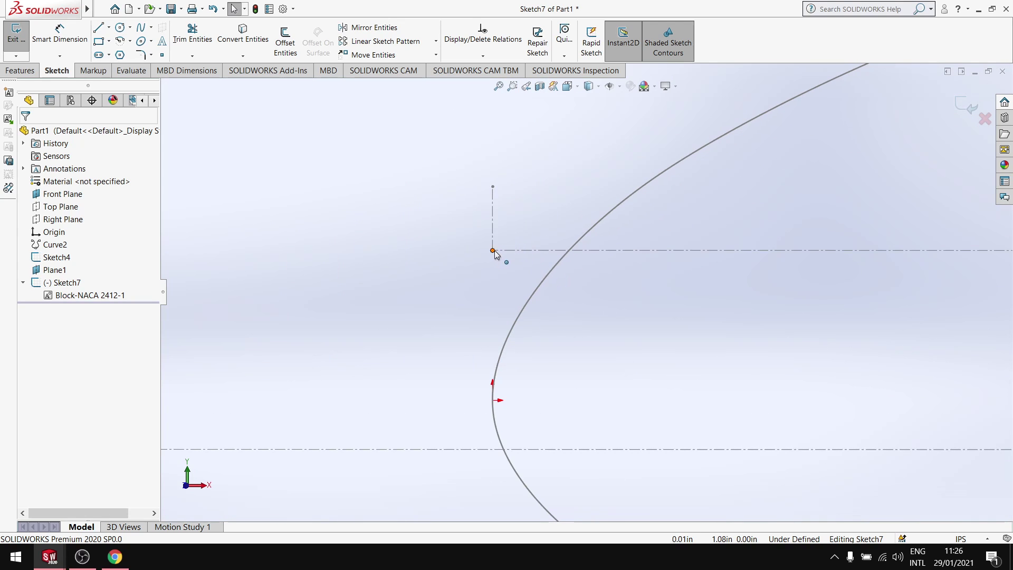
click(494, 398)
scroll(493, 399, up, 2)
scroll(532, 313, down, 3)
mouse_move(533, 176)
mouse_down()
mouse_move(547, 205)
mouse_move(541, 134)
mouse_up()
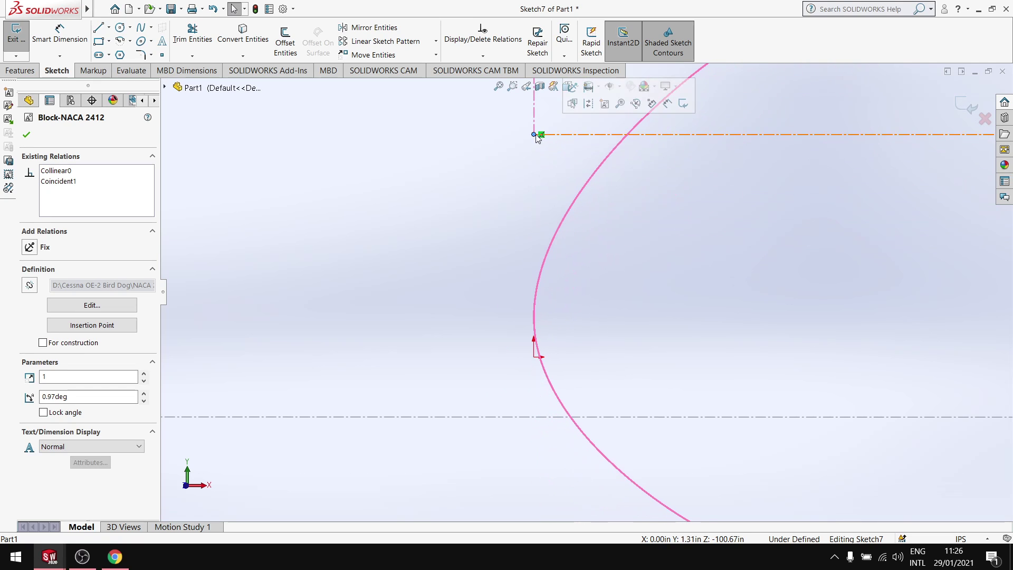
key(z)
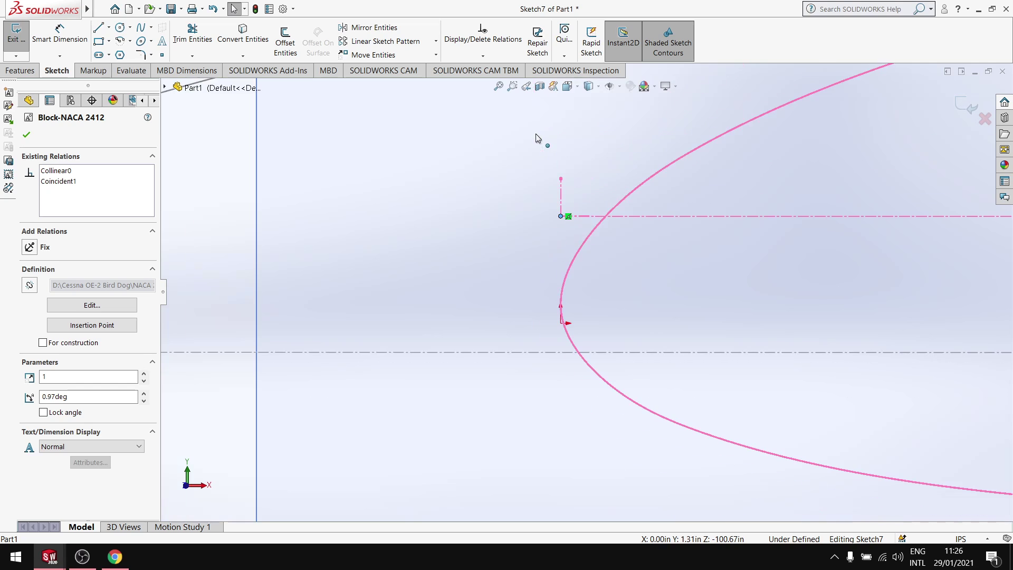
Step: Move the NACA 2412 block further upward by its short construction line's endpoint and its nose curve
mouse_move(563, 177)
mouse_down()
mouse_move(563, 200)
mouse_move(561, 167)
mouse_up()
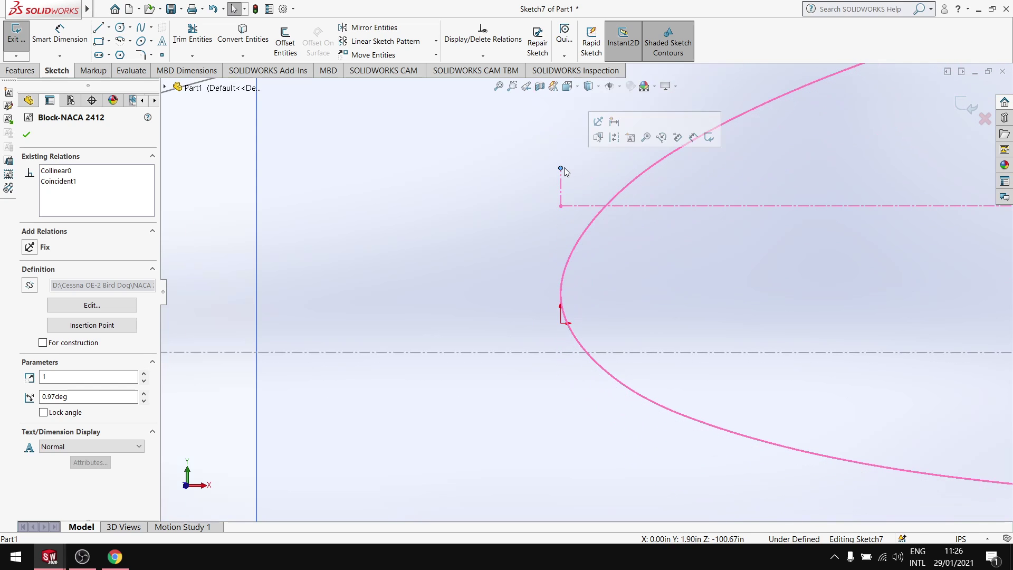
key(z)
key(z)
scroll(739, 262, down, 5)
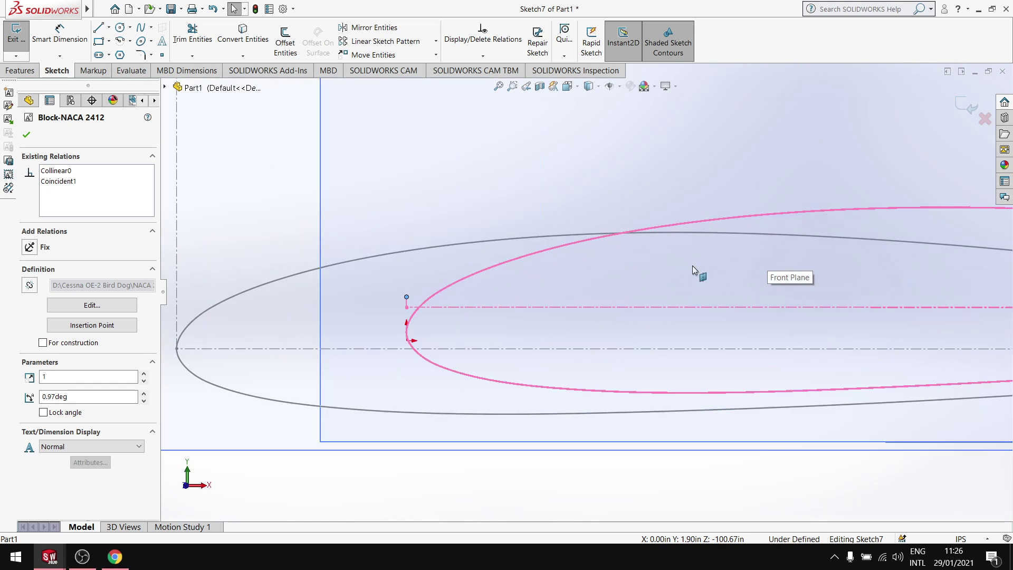
scroll(335, 348, down, 3)
drag(355, 317, 365, 253)
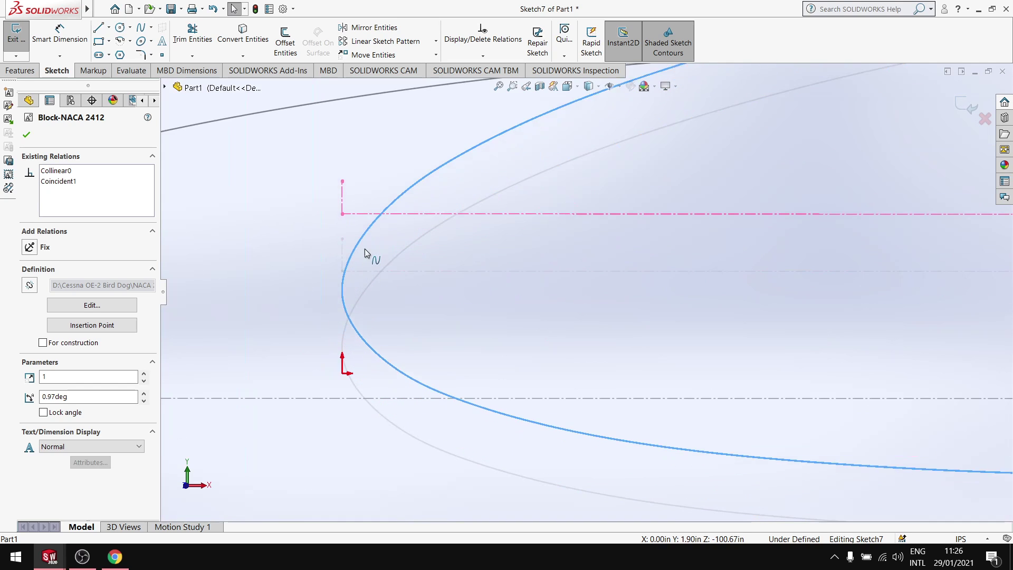
Step: Open the NACA 2412 block in Sketch7 for editing
scroll(633, 269, up, 4)
scroll(755, 272, up, 5)
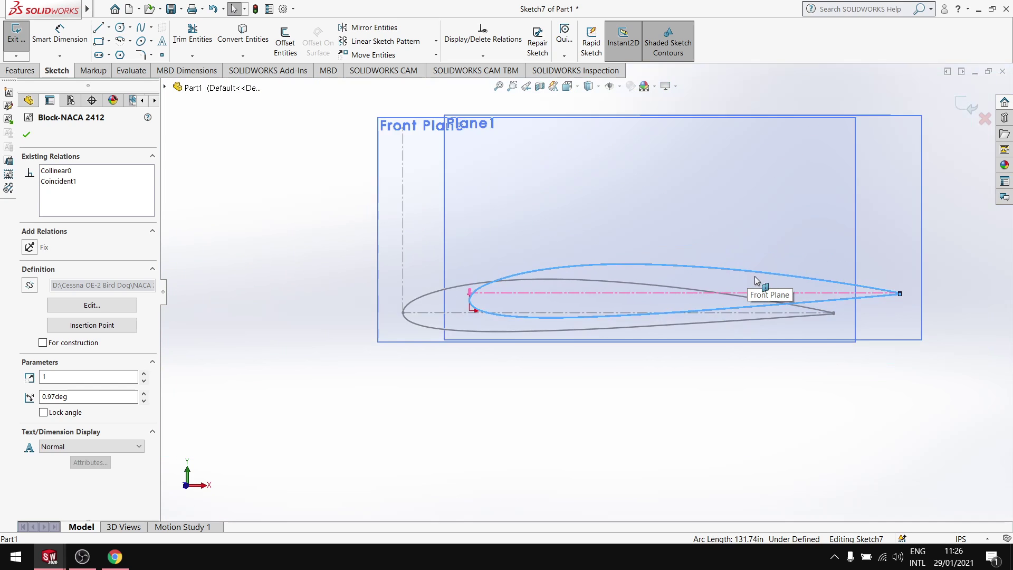
scroll(756, 277, down, 2)
scroll(338, 330, up, 3)
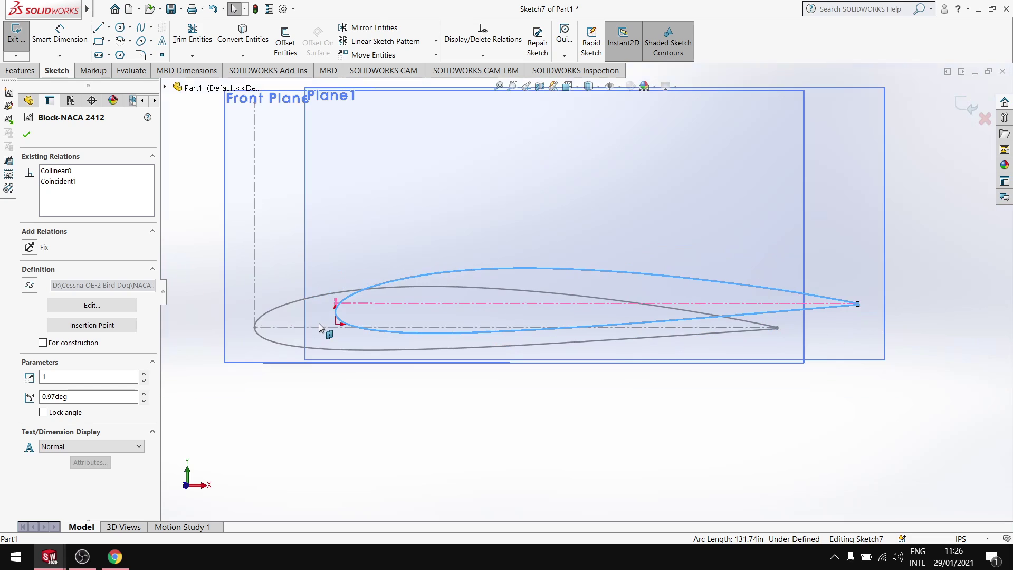
scroll(380, 317, down, 5)
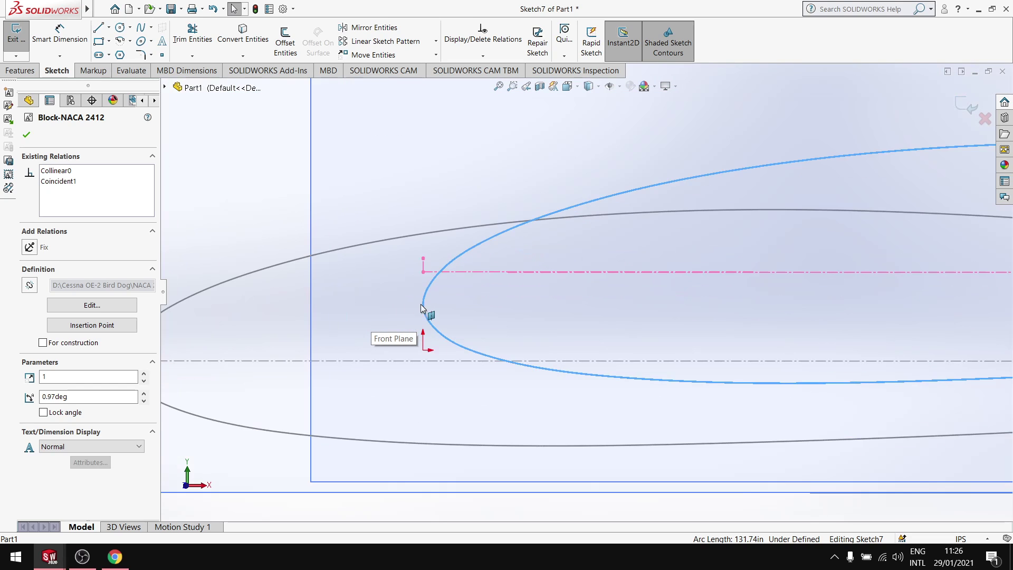
double_click(501, 221)
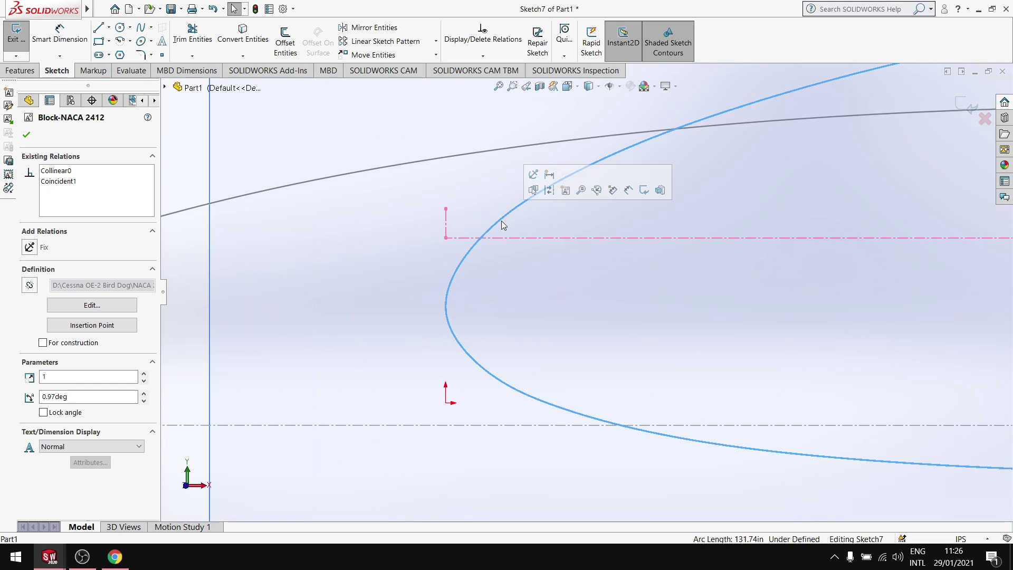
scroll(483, 287, down, 3)
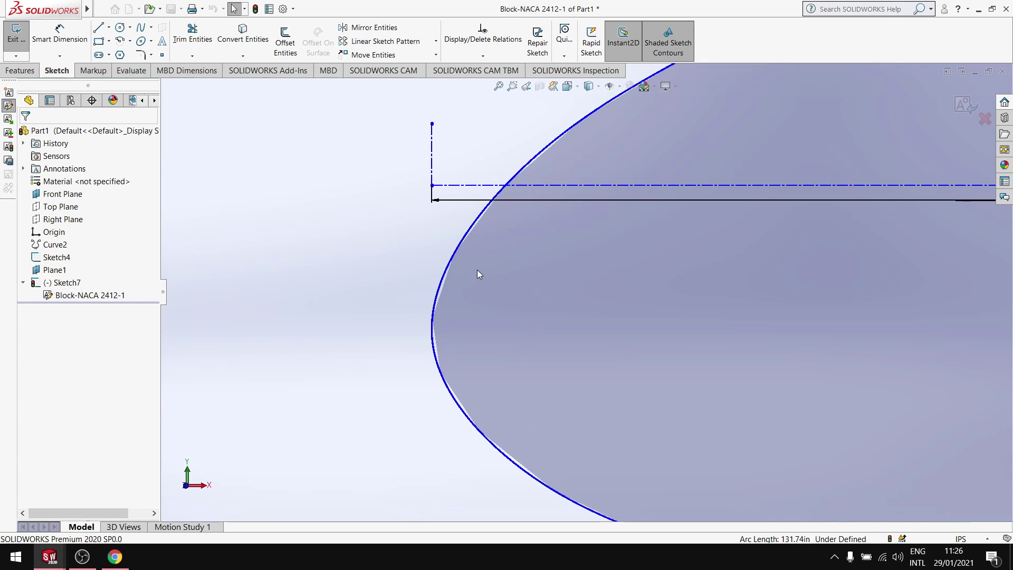
Step: Delete the Perpendicular relation from the block's chord construction line
scroll(604, 267, up, 3)
scroll(581, 267, down, 1)
click(490, 238)
drag(490, 238, 489, 227)
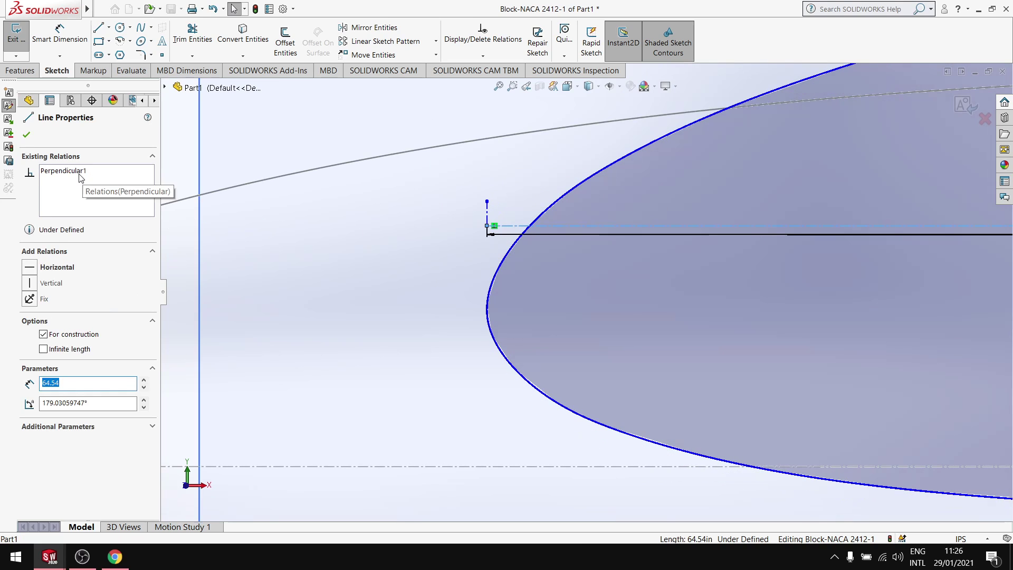
click(79, 177)
key(Delete)
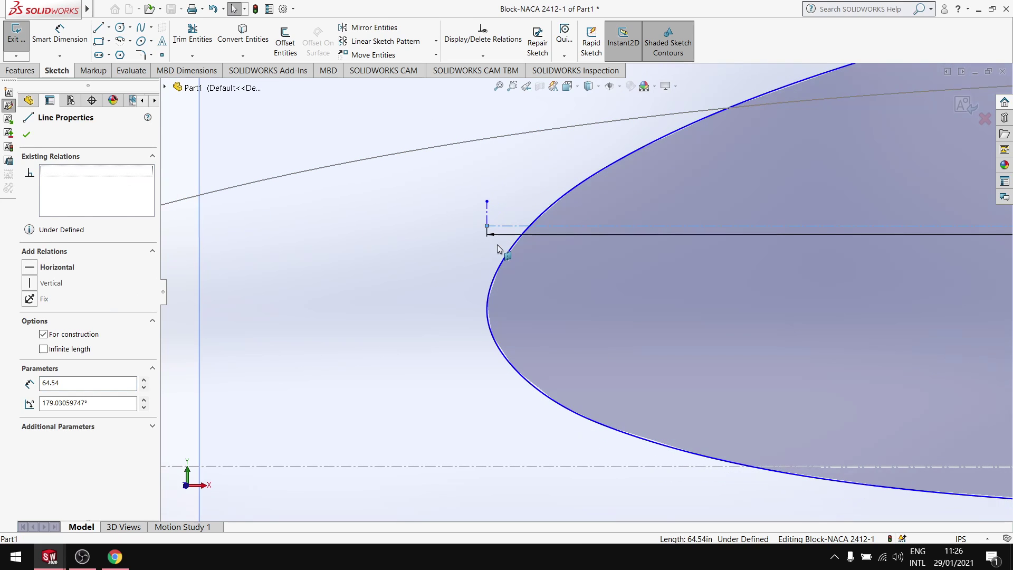
Step: Shift the chord line's nose endpoint upward and remove the short tangent construction line at the block's nose
click(497, 245)
click(496, 211)
drag(487, 227, 485, 185)
click(485, 195)
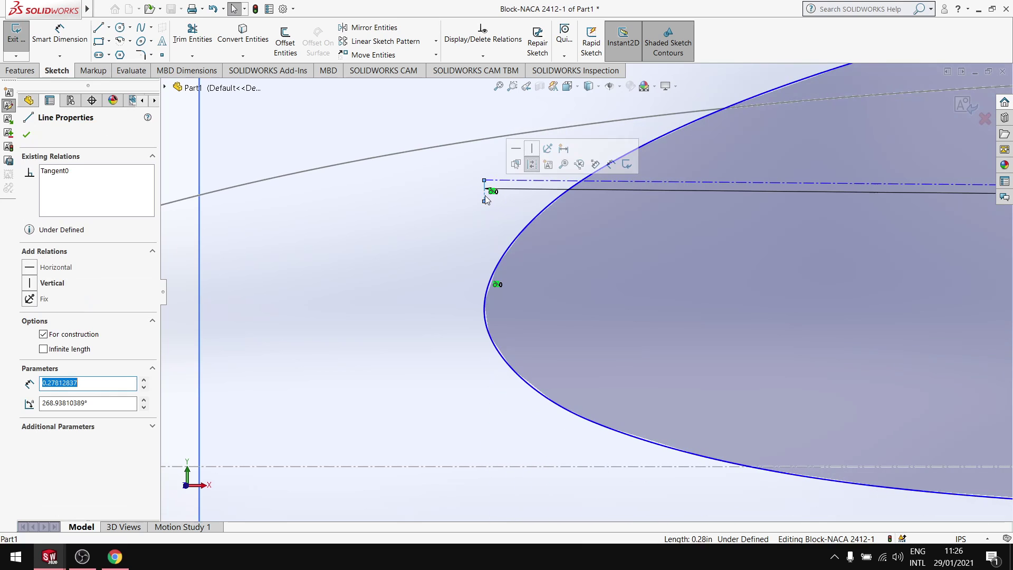
key(Escape)
Step: Delete the block's long chord construction line after shifting its nose endpoint outward
mouse_move(485, 181)
mouse_down()
mouse_move(512, 255)
mouse_move(482, 169)
mouse_move(478, 178)
mouse_up()
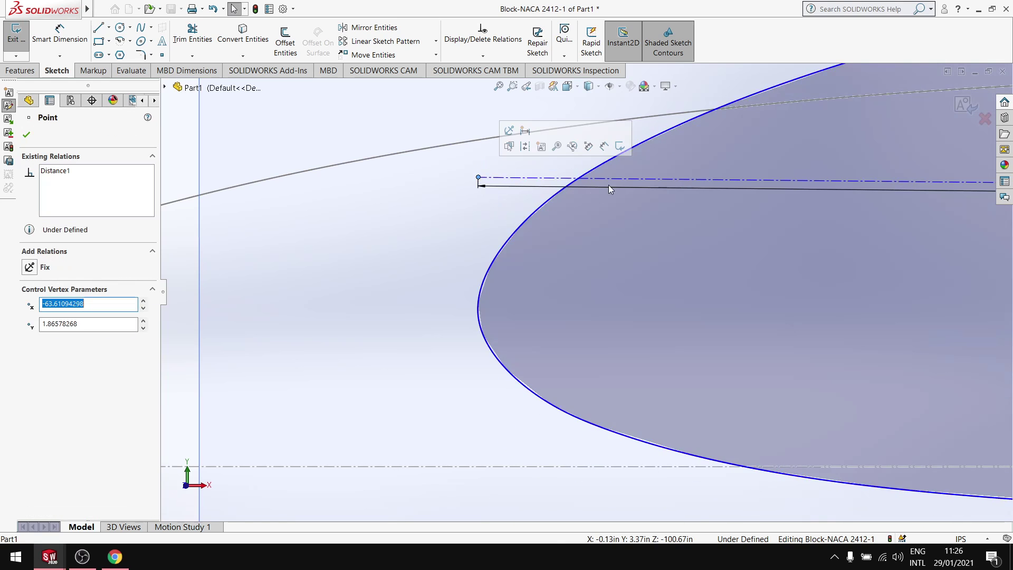
click(641, 181)
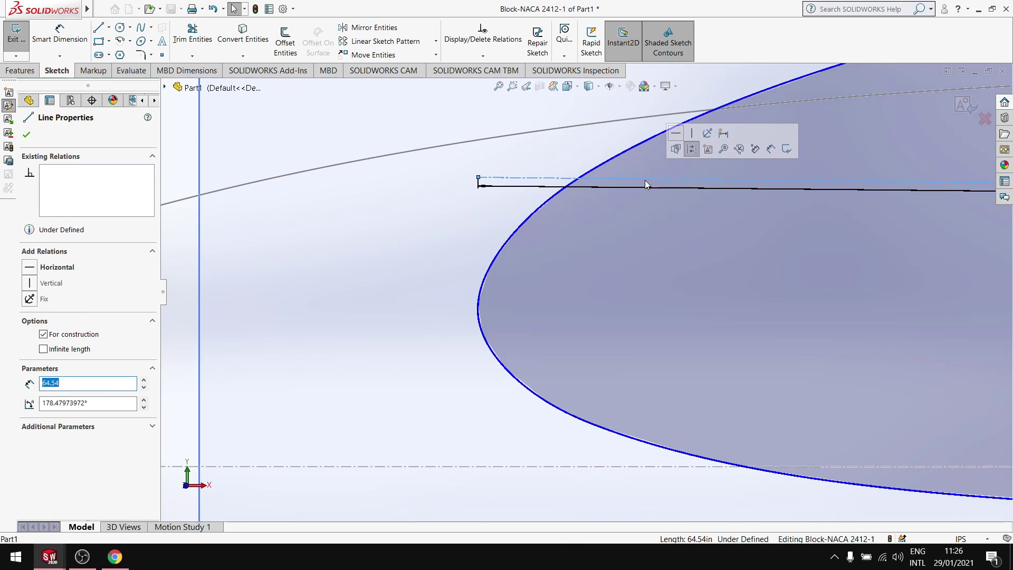
key(Delete)
click(439, 279)
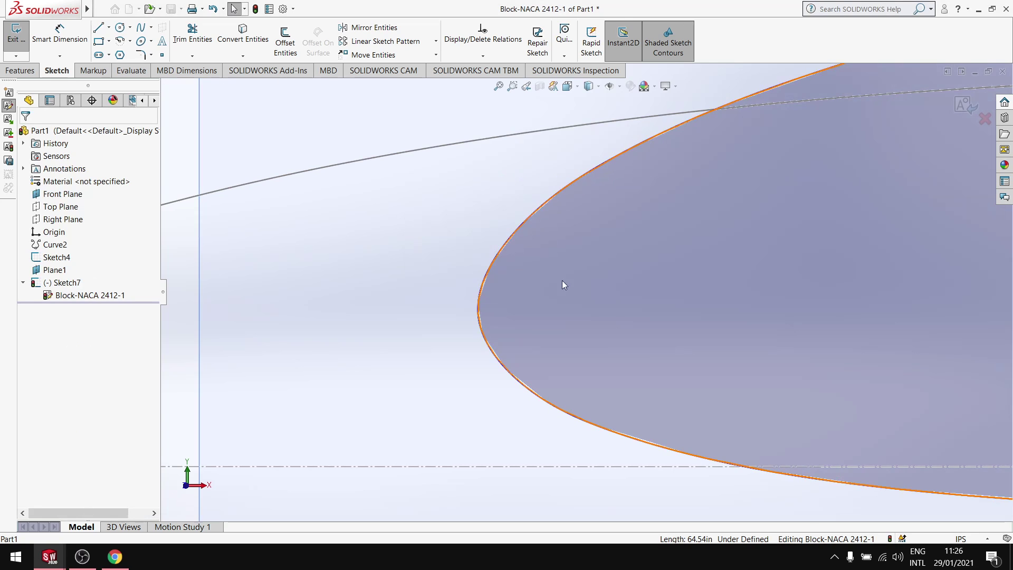
Step: Sketch a centerline about 64.02 in long from the trailing edge's upper corner to the block's nose curve, plus a segment to the other airfoil's outline
scroll(891, 261, up, 5)
scroll(866, 297, down, 6)
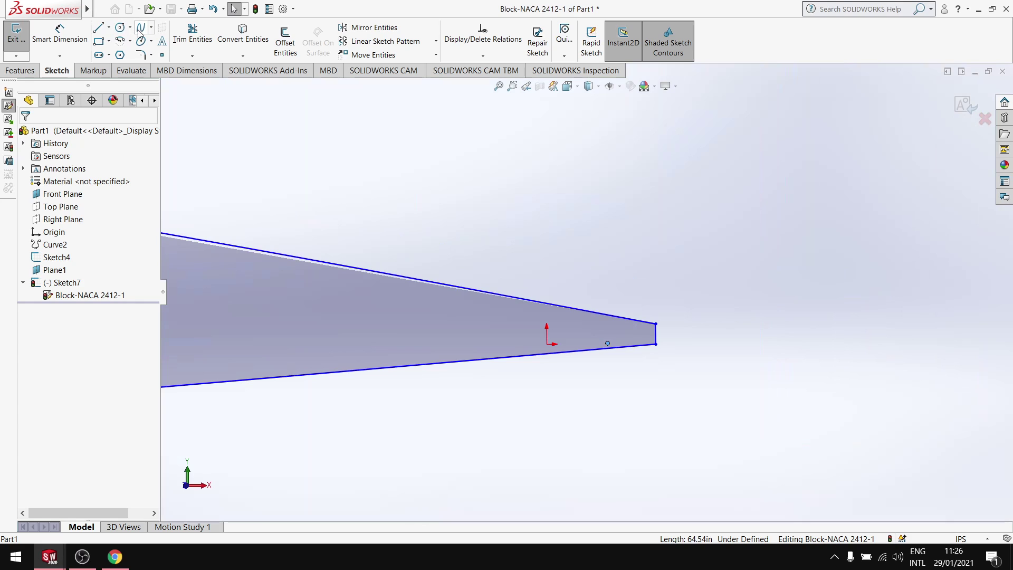
click(109, 27)
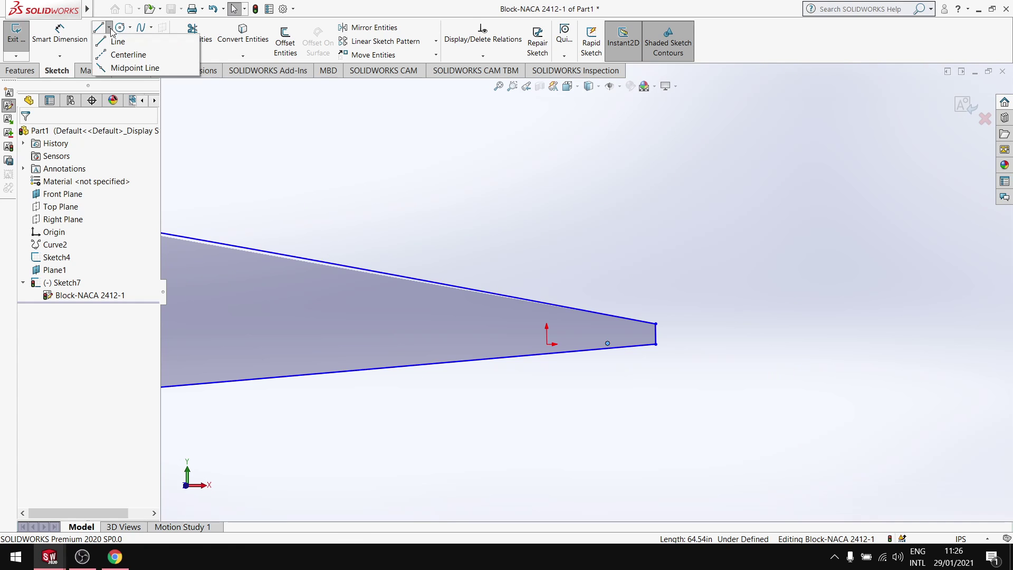
click(117, 54)
scroll(641, 298, down, 3)
click(679, 375)
scroll(475, 343, up, 5)
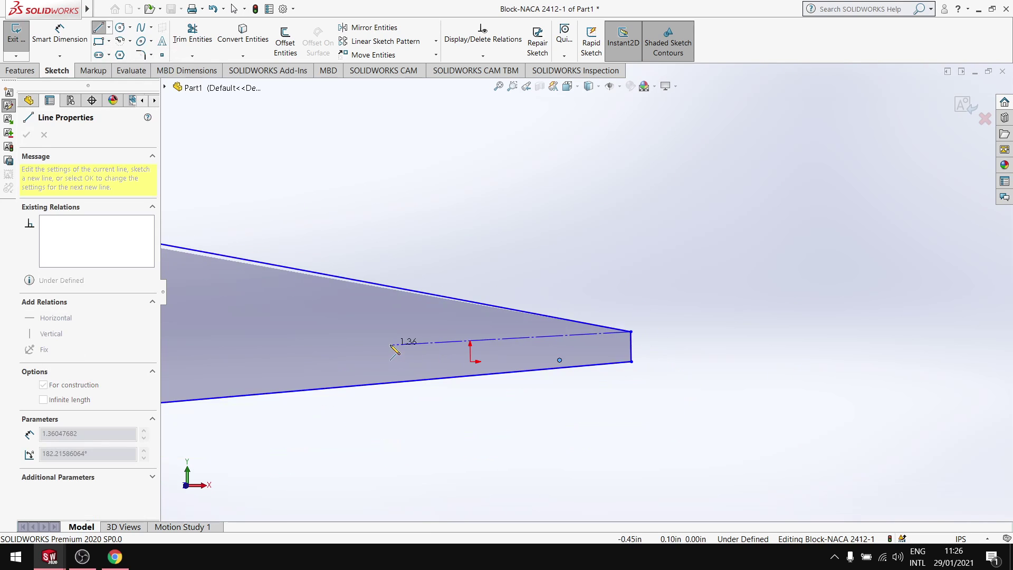
scroll(865, 337, down, 6)
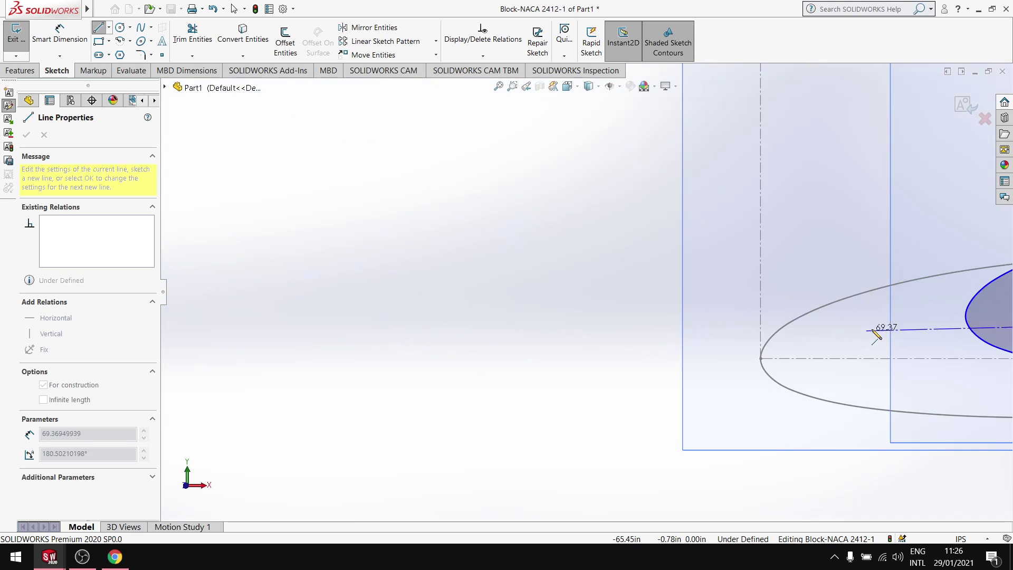
click(414, 312)
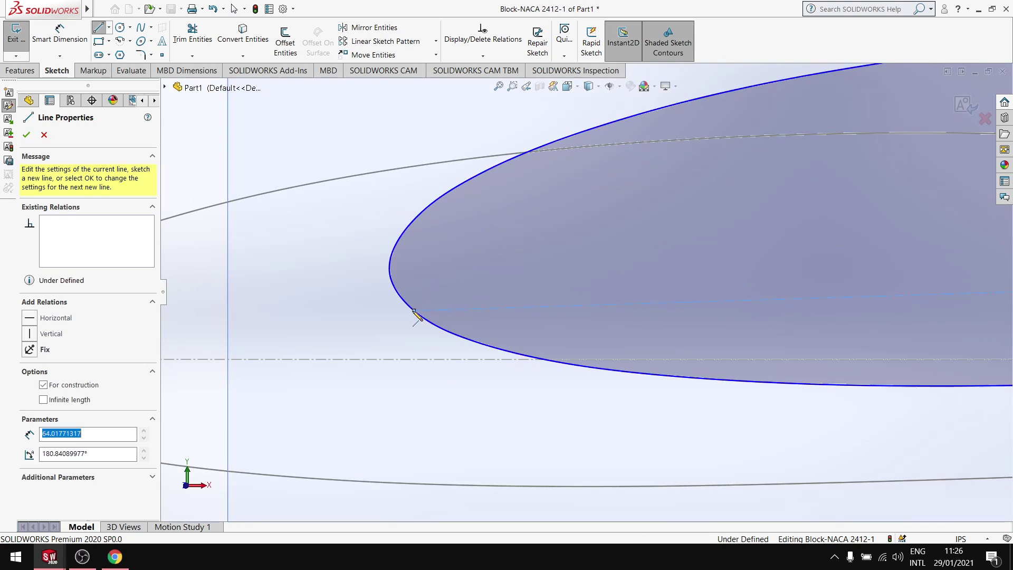
click(275, 191)
key(Escape)
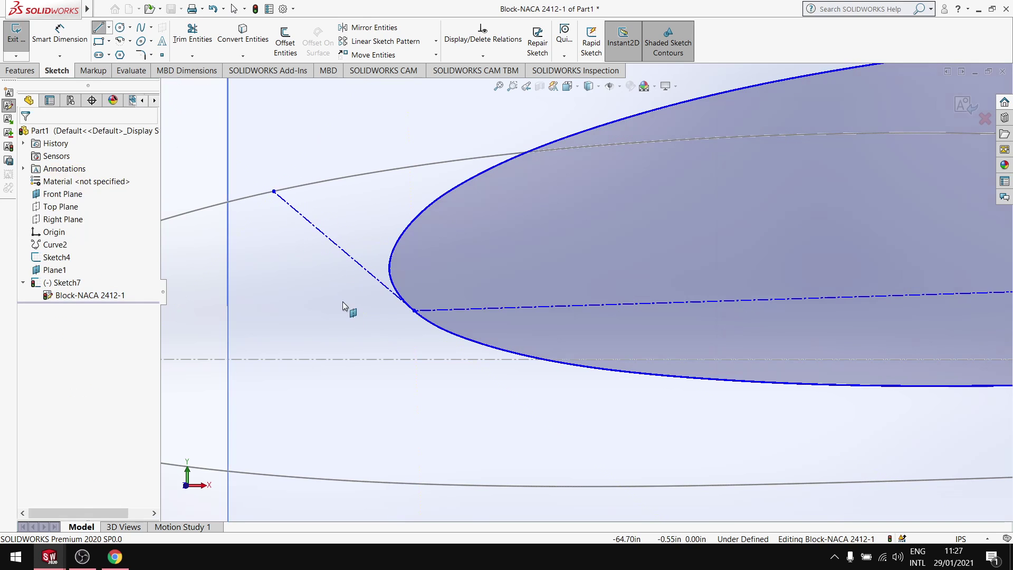
Step: Add a Perpendicular relation between the block's long chord construction line and its short nose construction line
scroll(302, 260, down, 2)
click(304, 146)
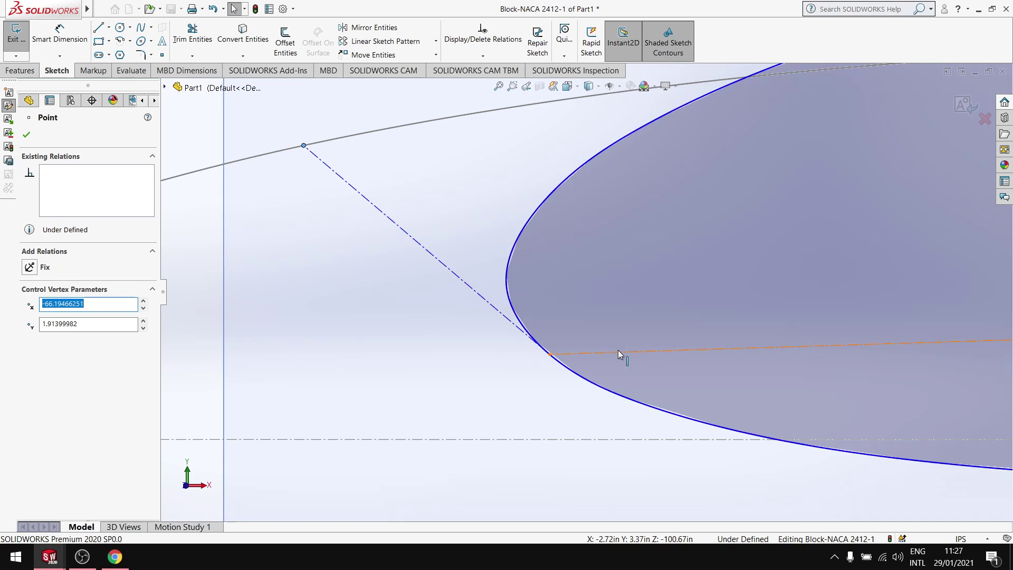
click(456, 275)
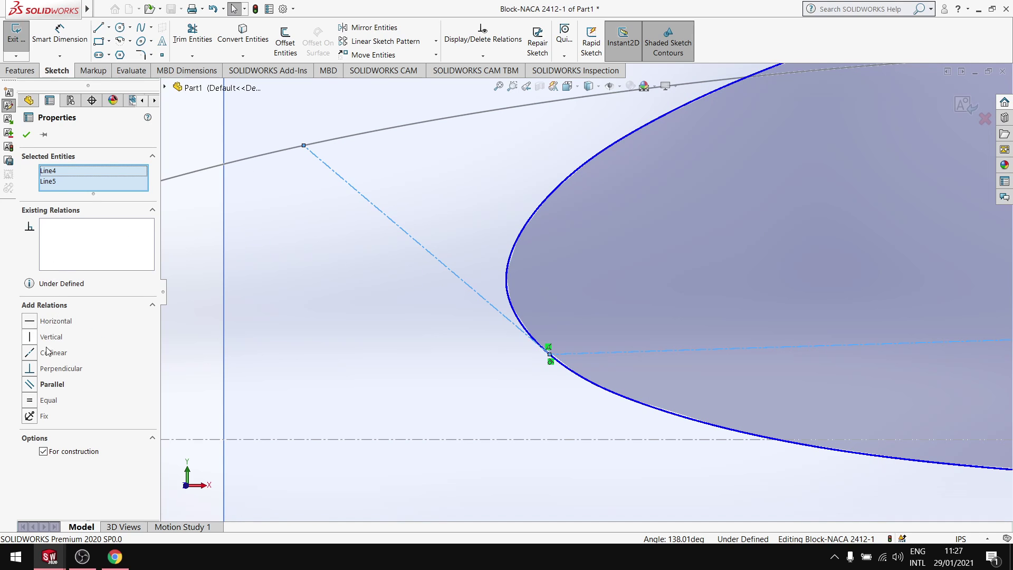
click(30, 368)
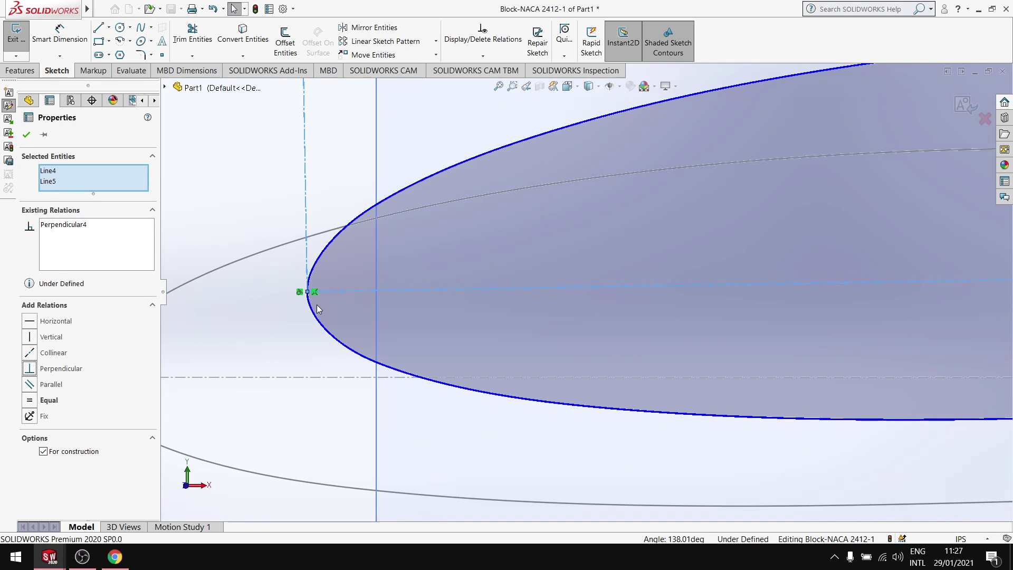
key(z)
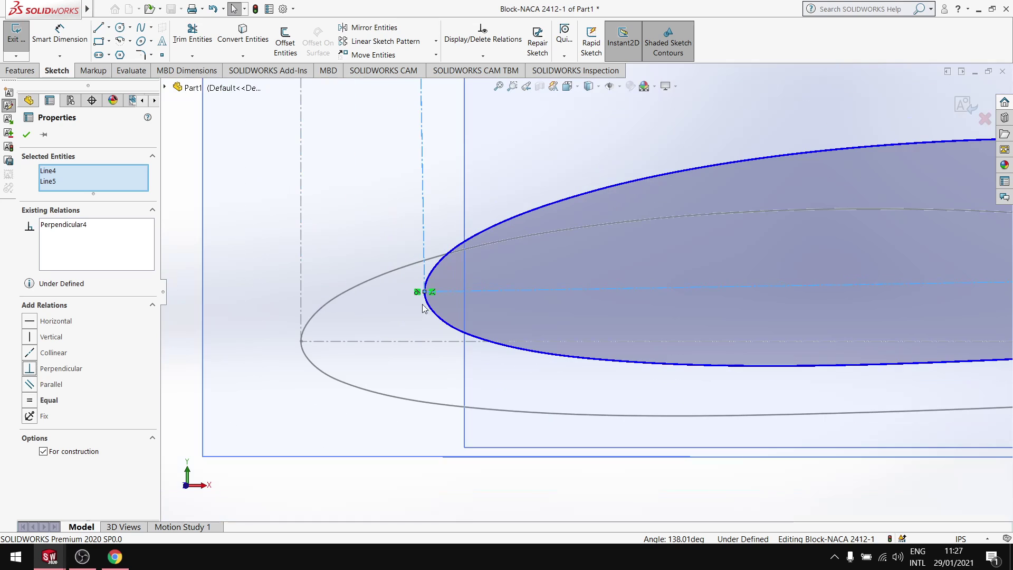
click(27, 135)
scroll(524, 280, down, 5)
scroll(747, 304, up, 2)
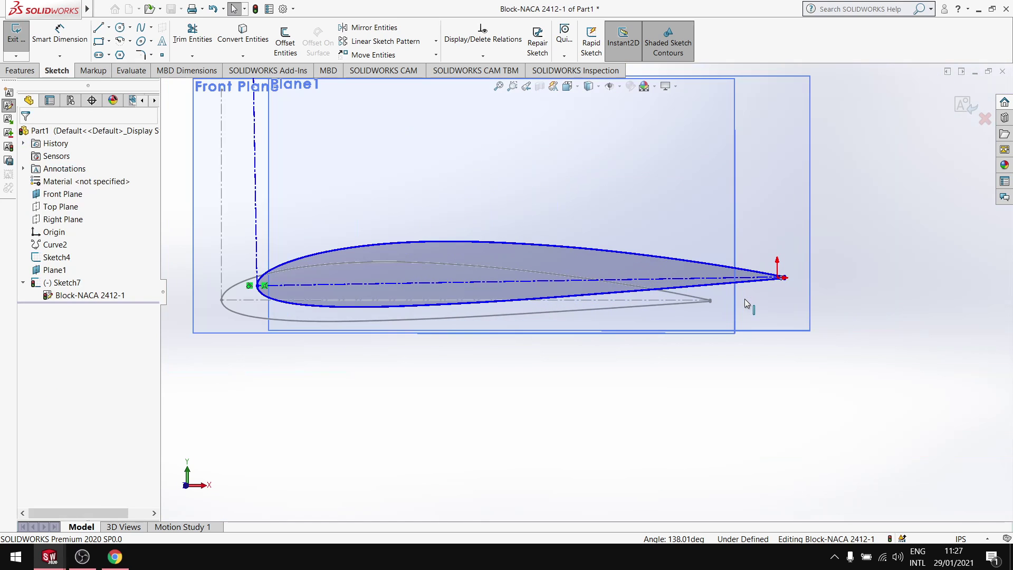
scroll(470, 285, down, 1)
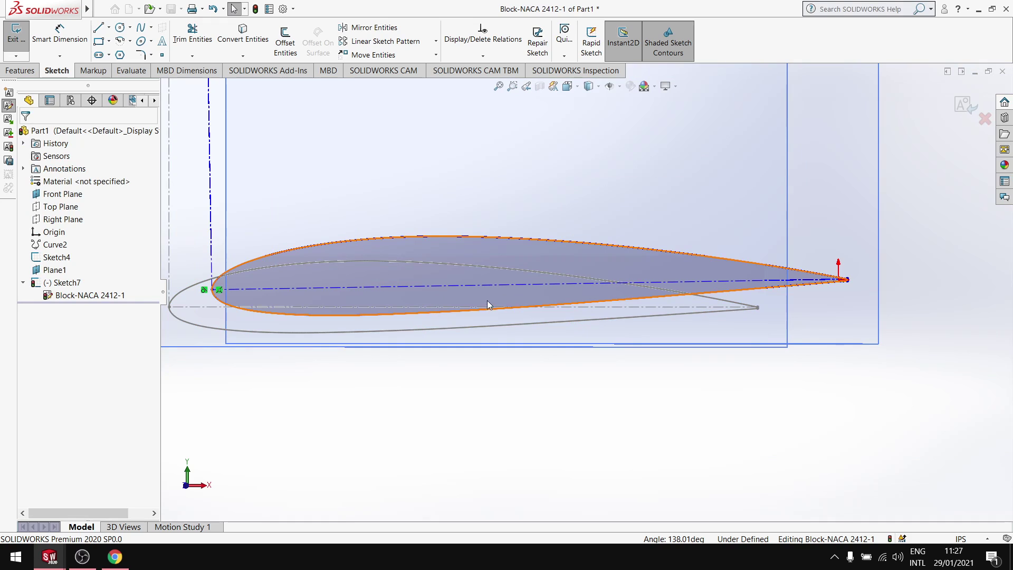
Step: Finish editing the block and its sketch with a rebuild, and reopen Sketch7 for editing
click(256, 9)
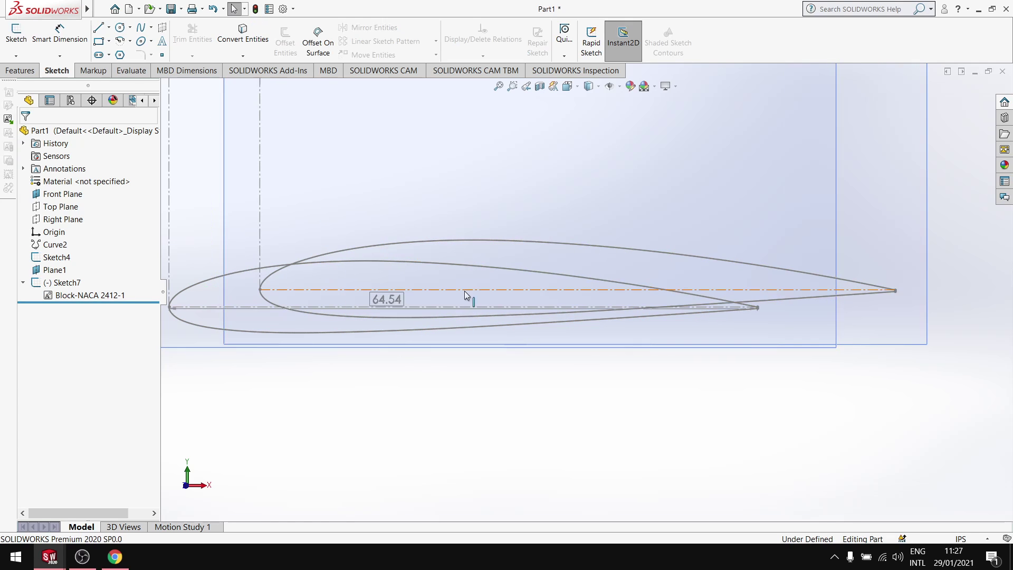
click(482, 290)
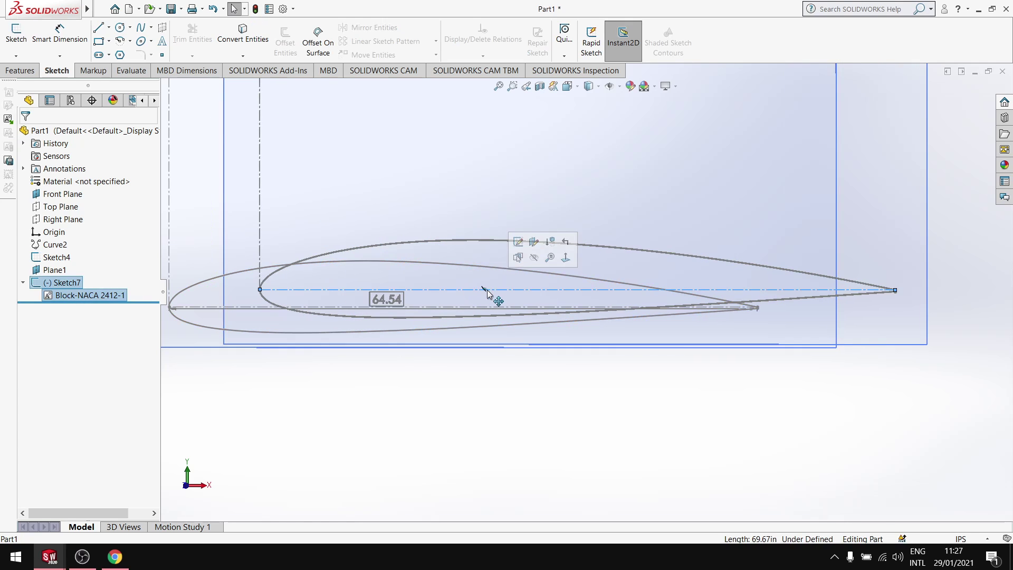
click(55, 284)
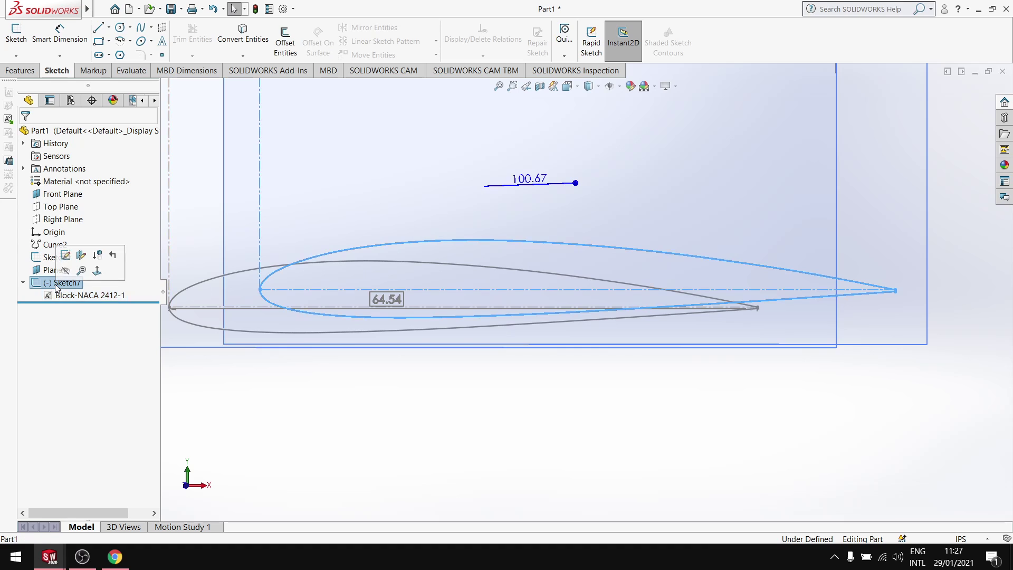
click(66, 258)
Step: Try to make the block's chord line horizontal in Sketch7
click(335, 291)
click(363, 243)
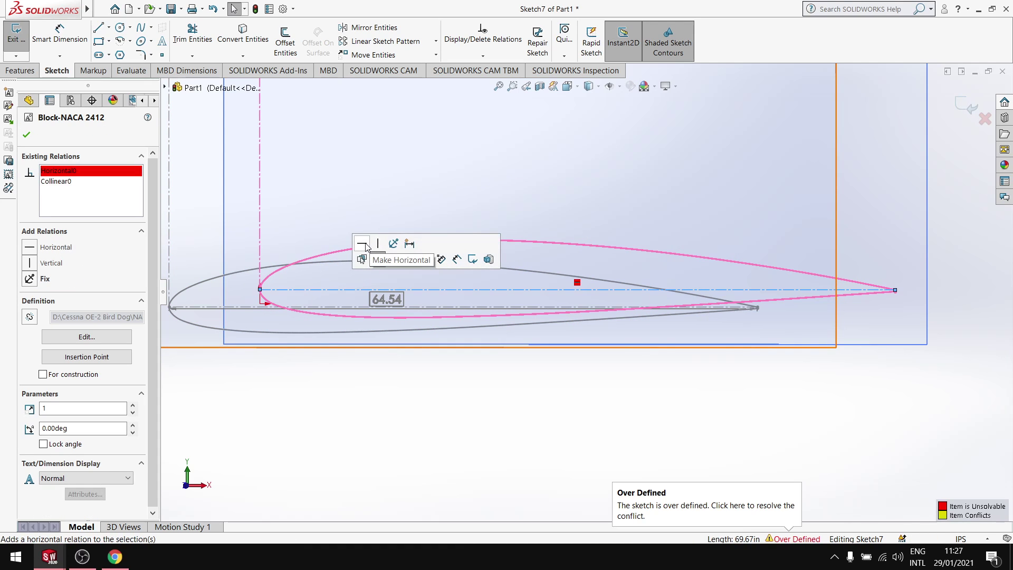
click(73, 182)
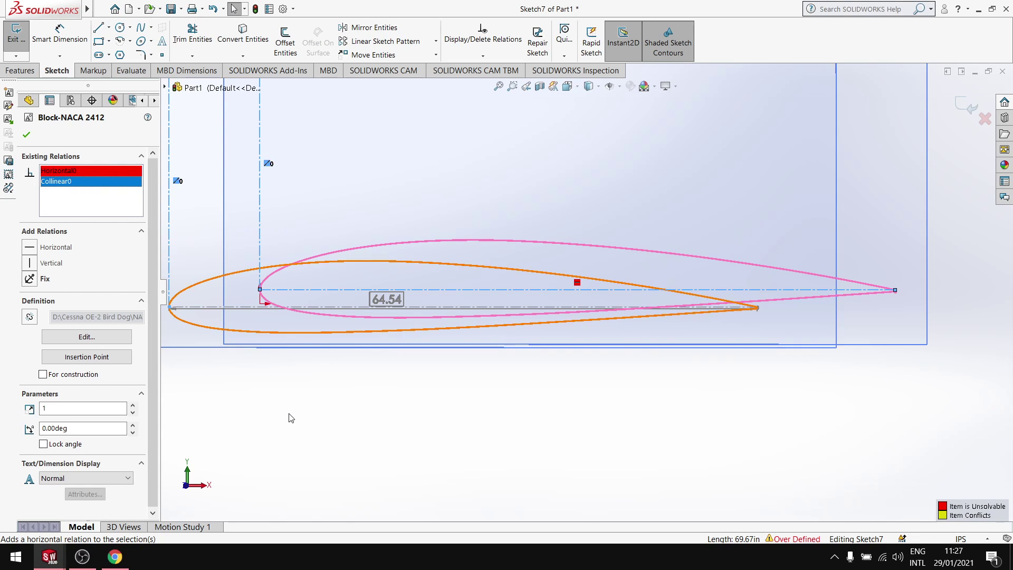
click(268, 388)
Step: Examine the airfoil block's existing relations and its nose point against the other profile
scroll(270, 216, down, 2)
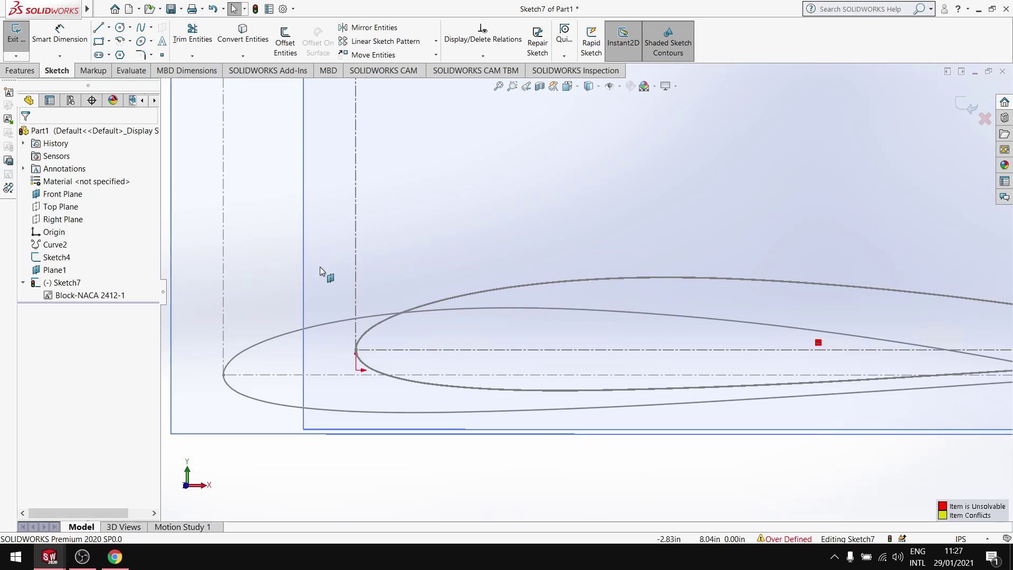
click(451, 352)
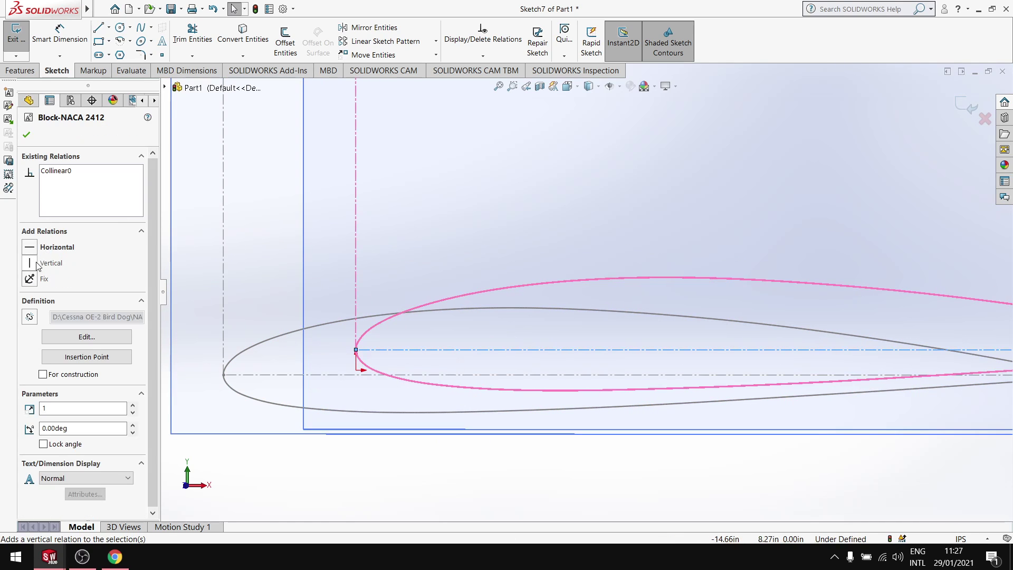
click(27, 136)
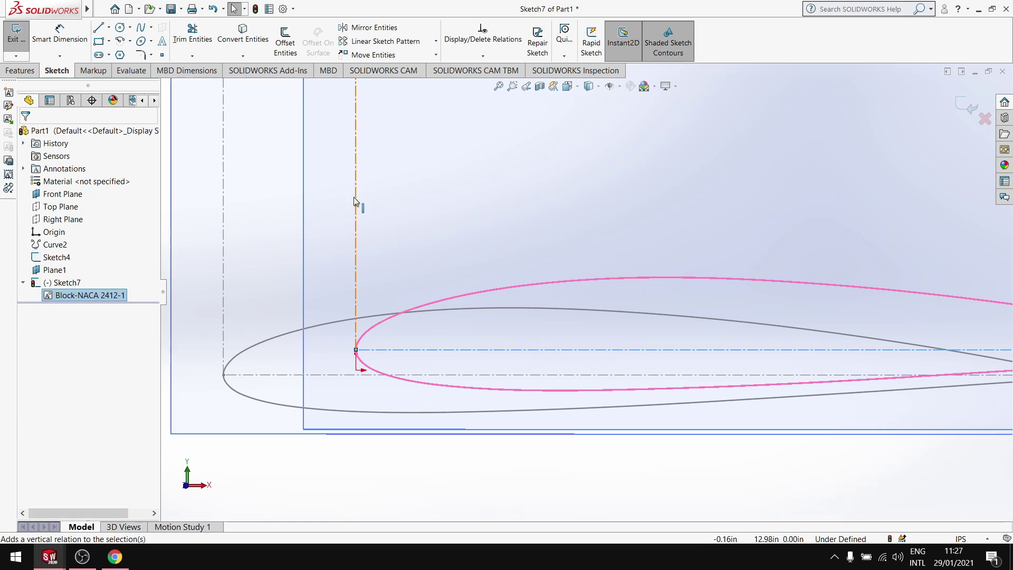
click(374, 353)
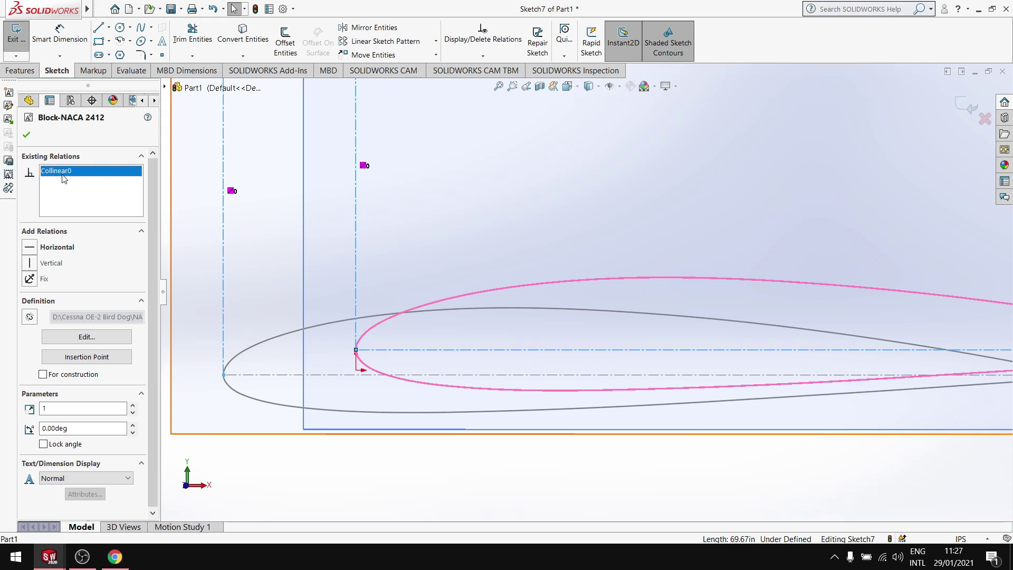
scroll(584, 293, up, 3)
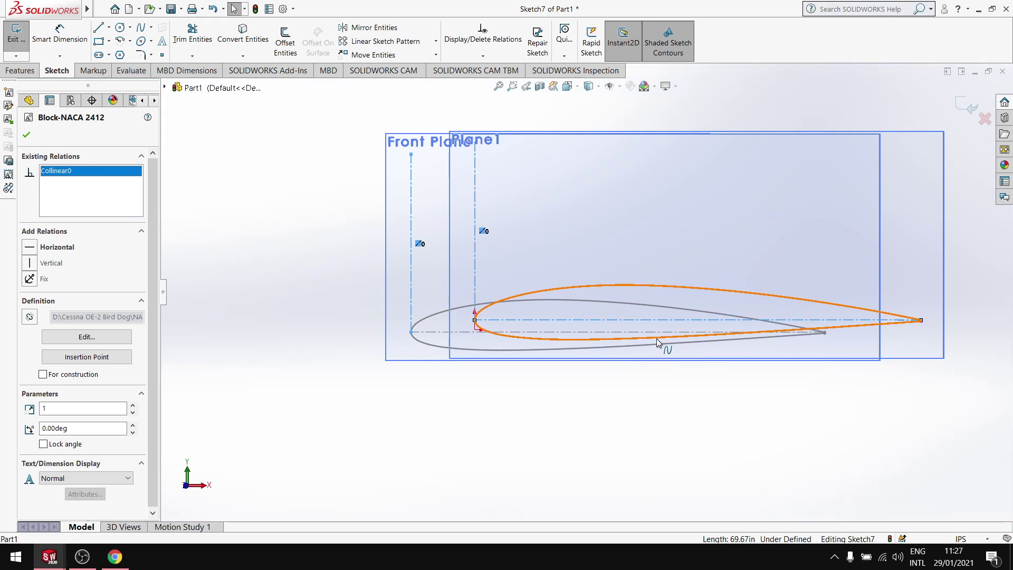
key(Escape)
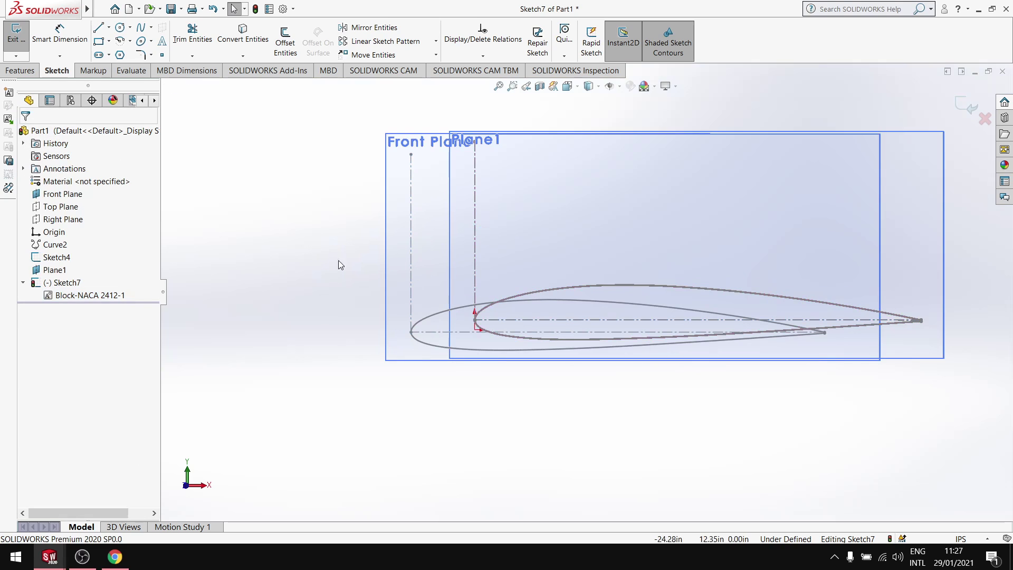
scroll(410, 300, down, 5)
mouse_move(575, 362)
mouse_down()
mouse_move(583, 380)
mouse_move(581, 365)
mouse_up()
scroll(639, 362, up, 5)
scroll(635, 334, down, 5)
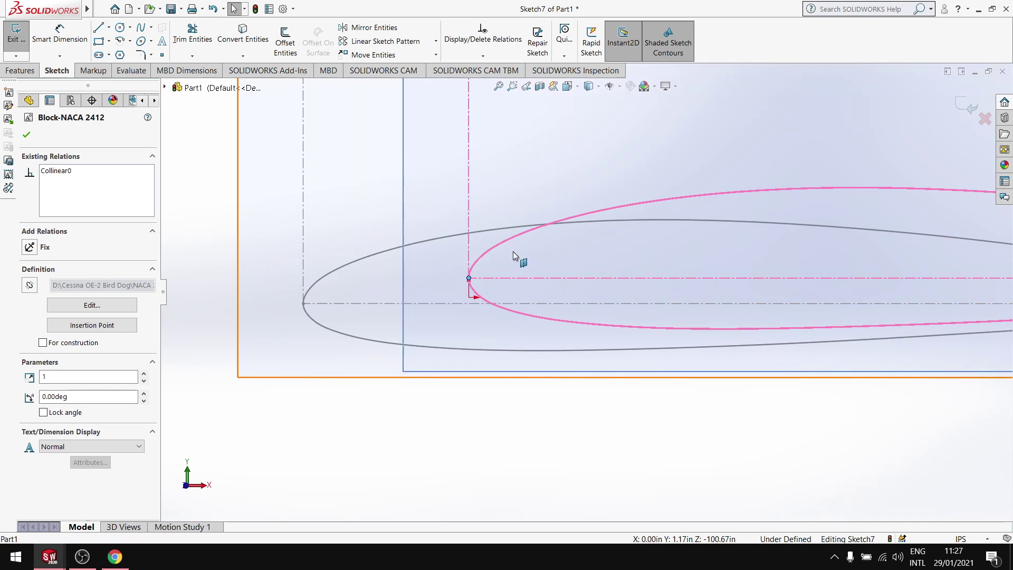
Step: Dimension the vertical offset between the two airfoils' chord lines and set it to 1.08 in
click(71, 47)
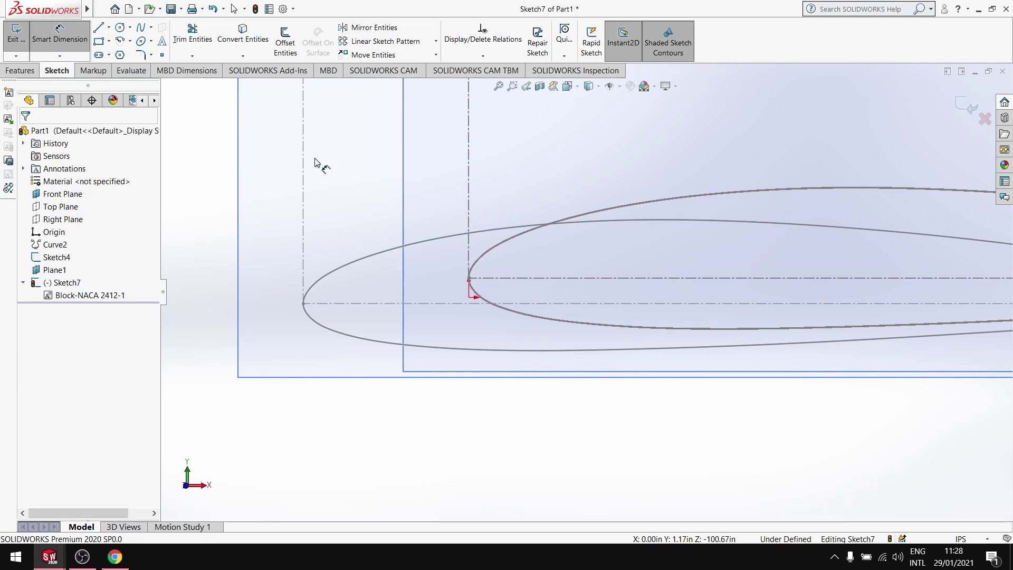
click(545, 279)
click(543, 304)
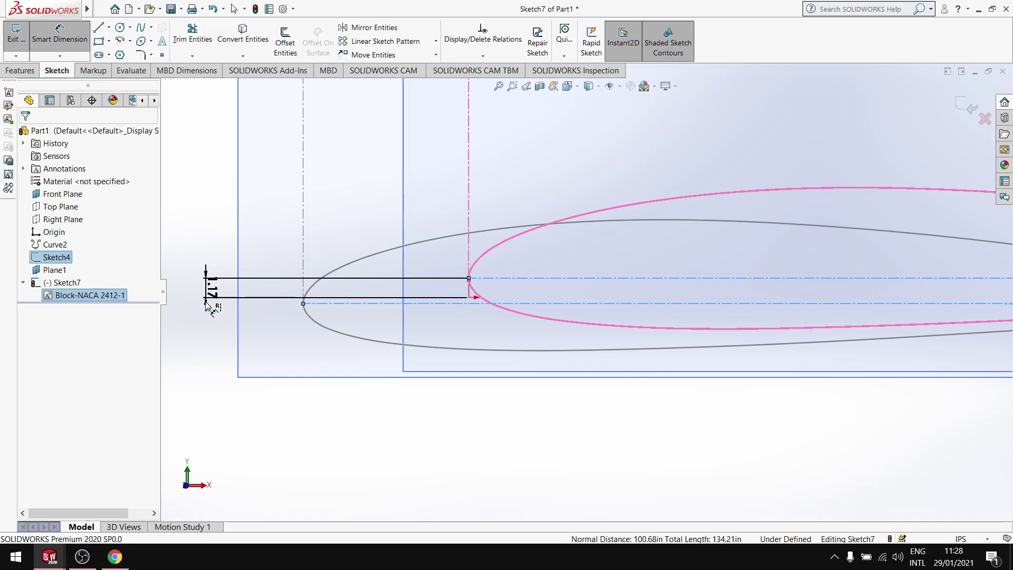
click(206, 287)
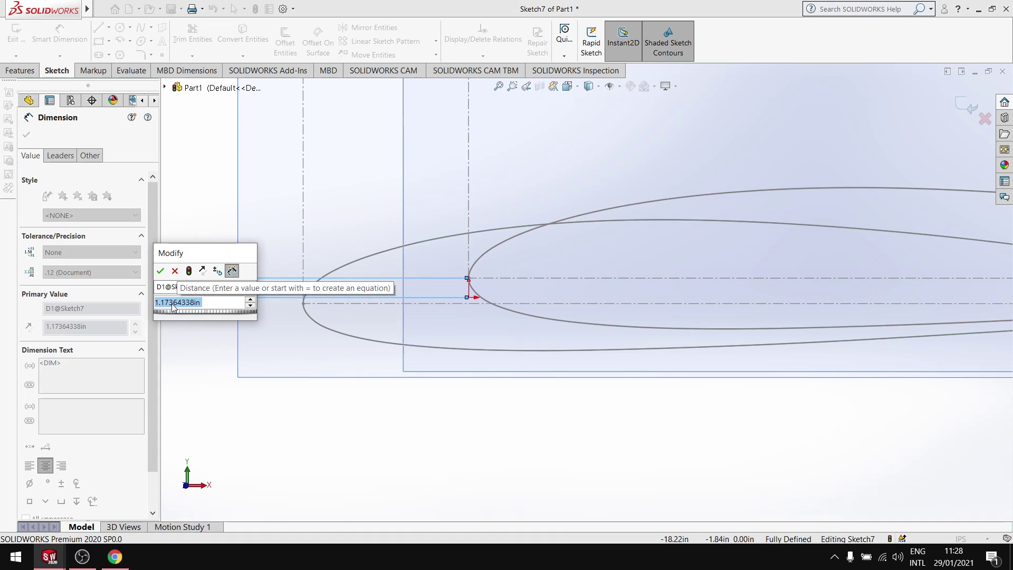
text(1.08)
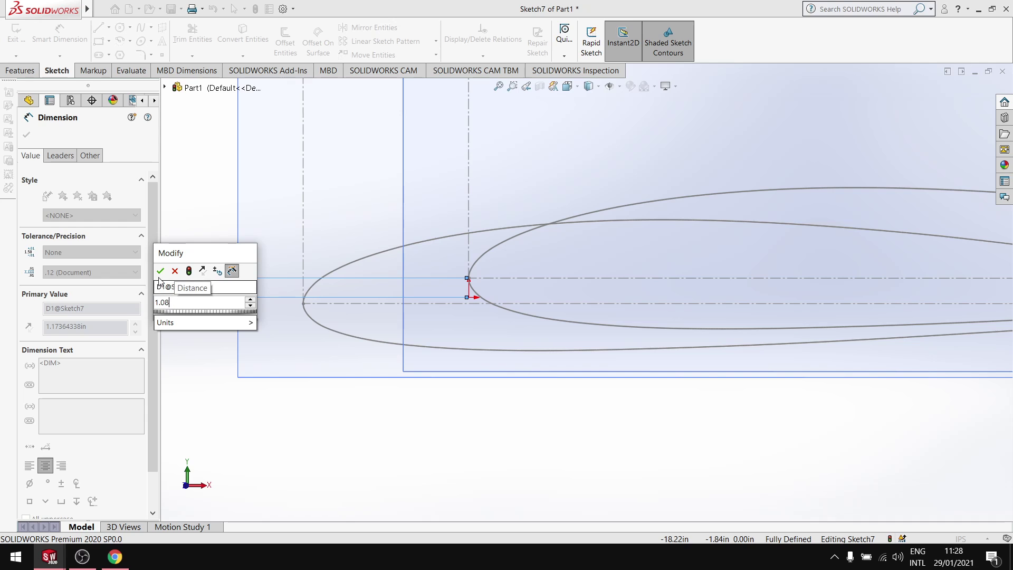
key(Return)
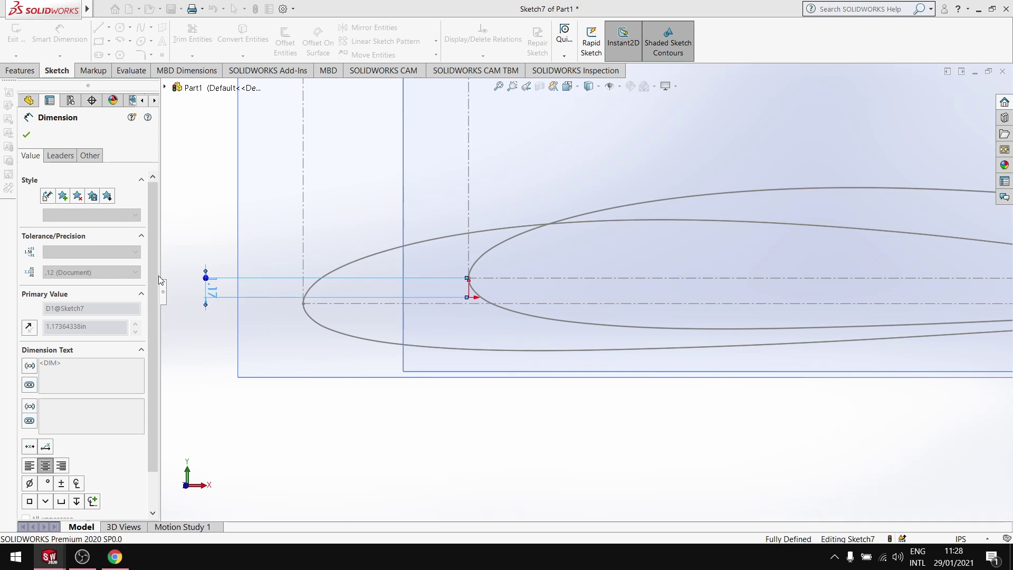
scroll(663, 290, up, 6)
scroll(599, 294, down, 5)
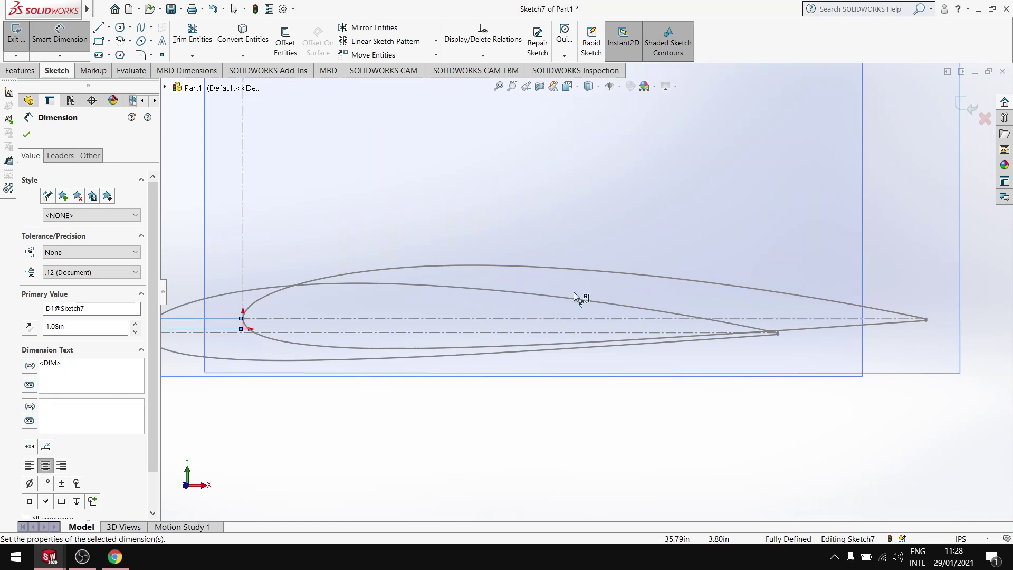
scroll(294, 294, up, 4)
key(ctrl+1)
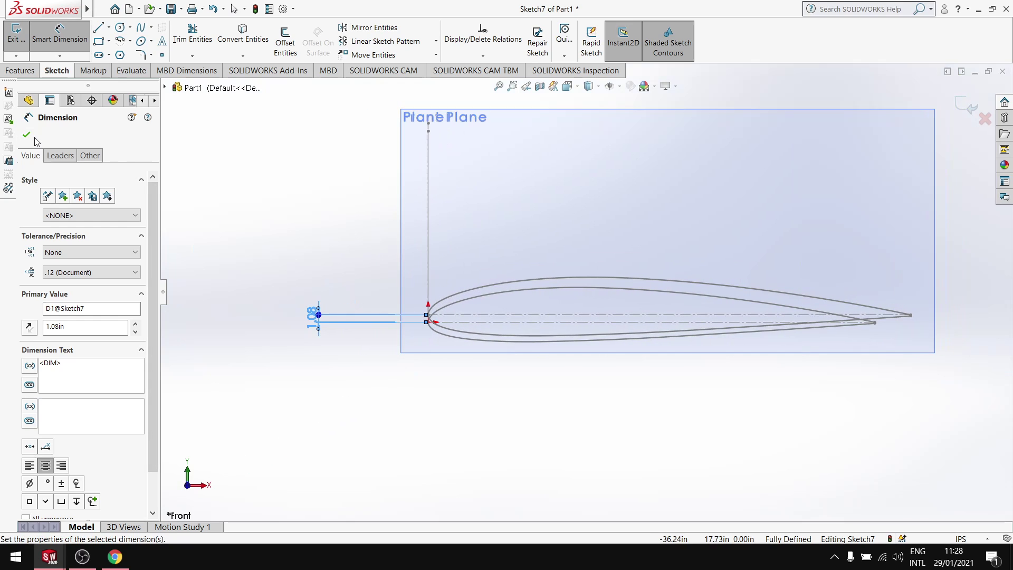
click(27, 135)
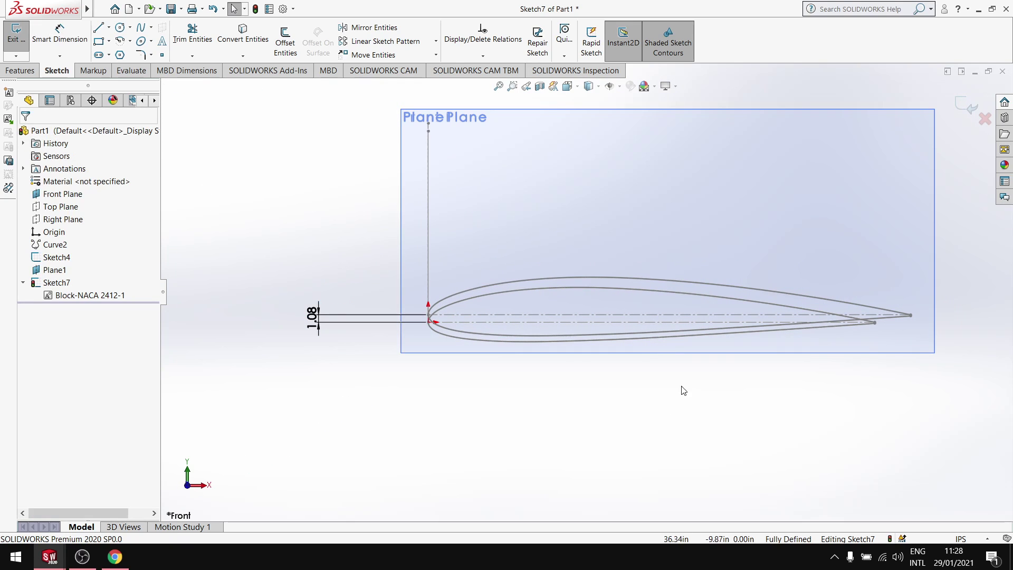
Step: Compare the two profiles and open the Front Plane airfoil's Sketch4 for editing
scroll(773, 323, down, 8)
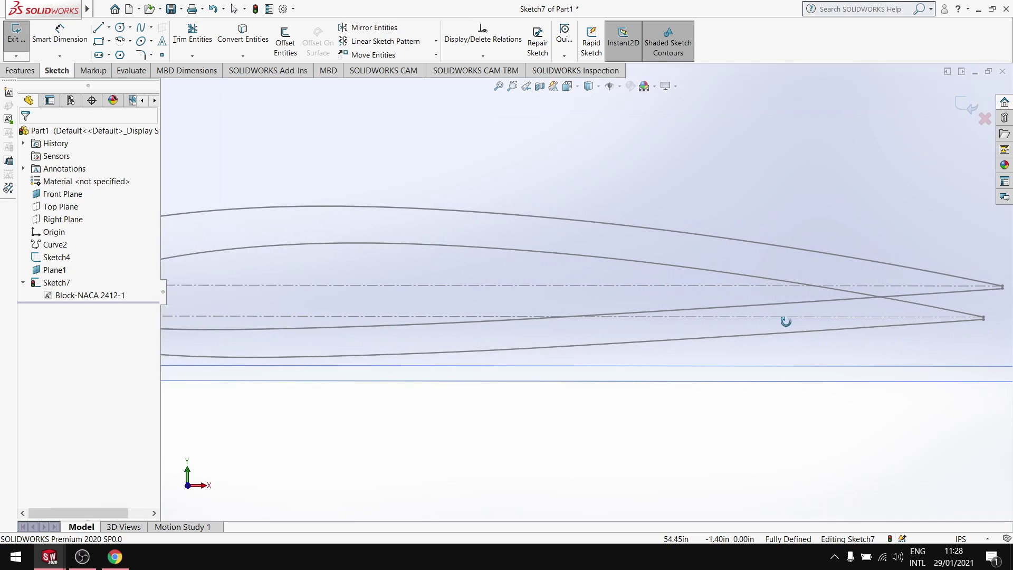
key(f)
scroll(515, 321, down, 3)
click(468, 288)
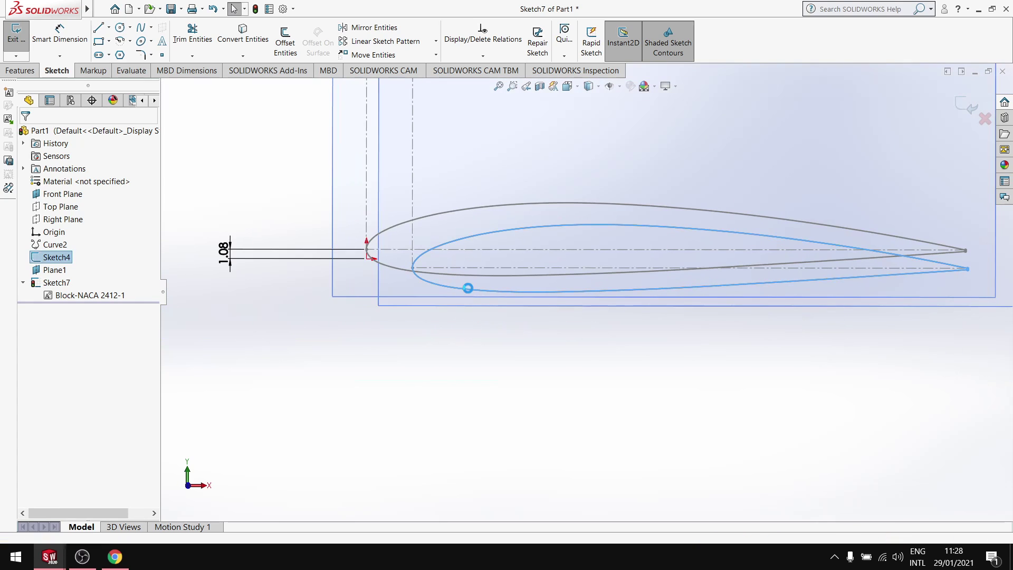
double_click(467, 289)
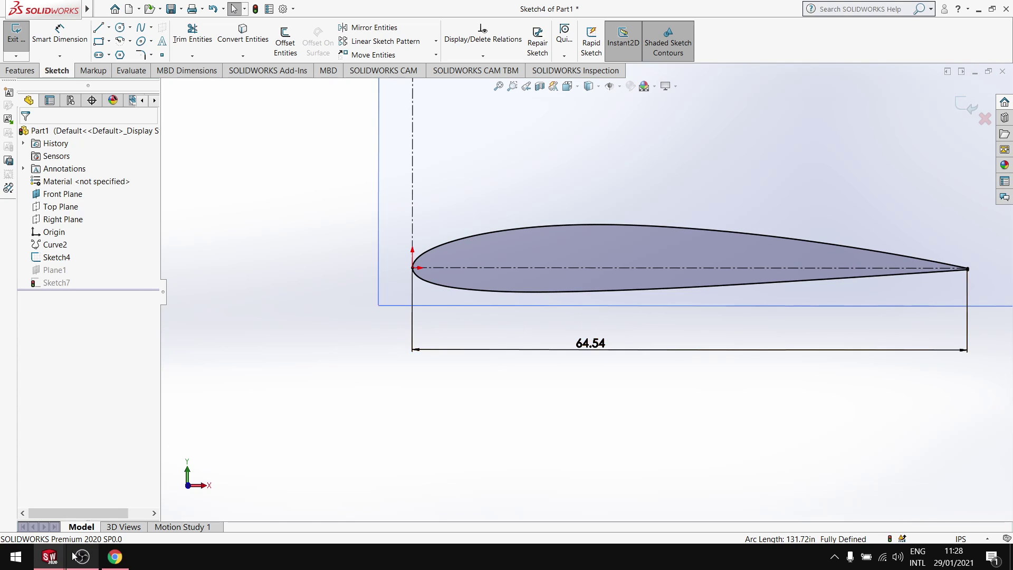
click(115, 557)
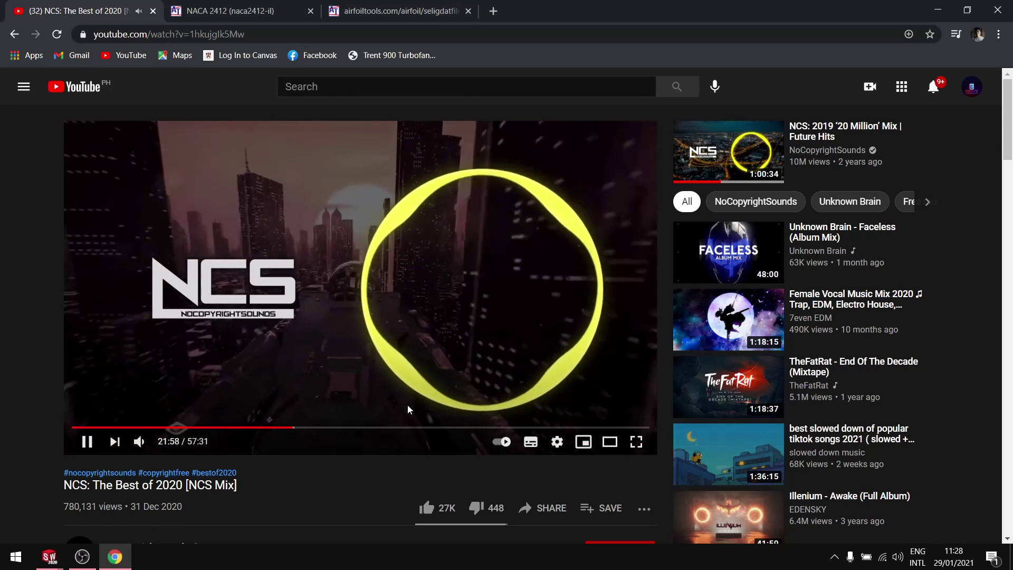
key(alt+Tab)
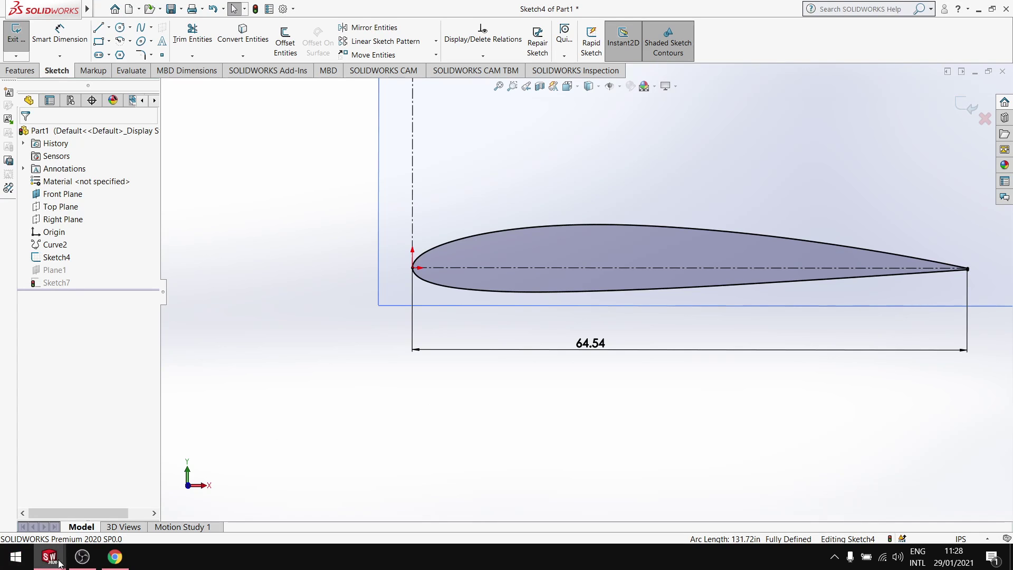
click(115, 557)
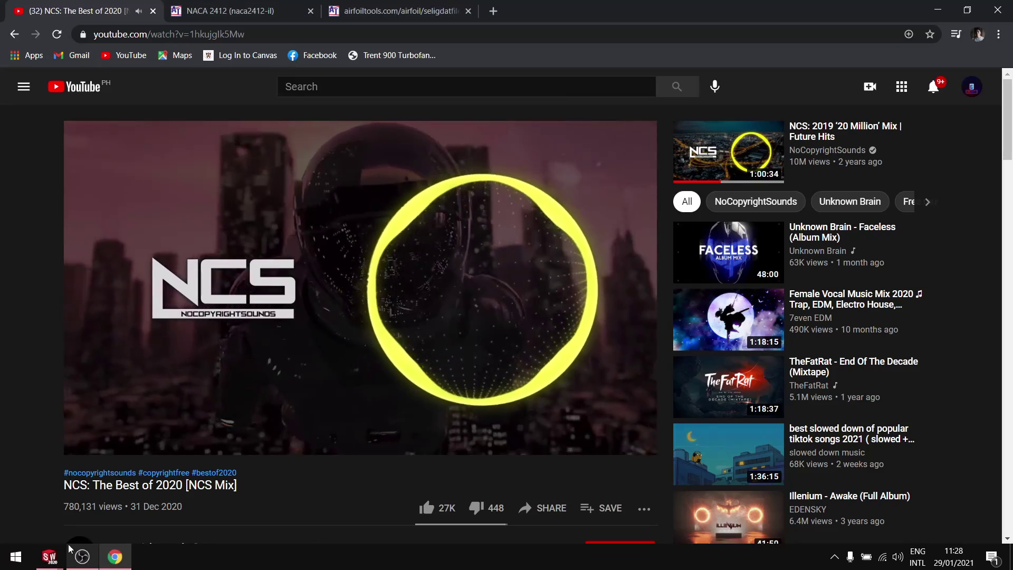
scroll(241, 437, down, 5)
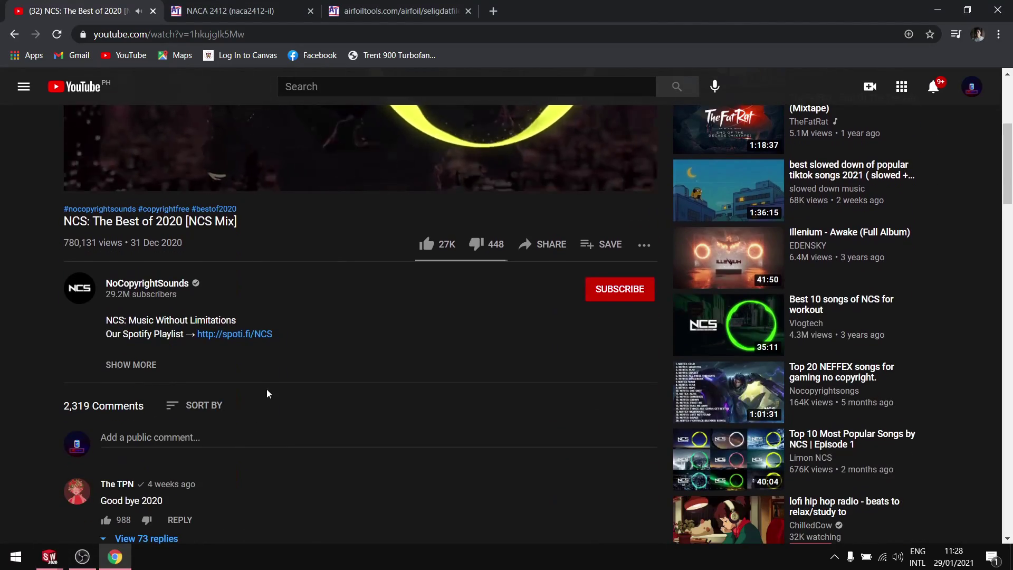
scroll(269, 391, up, 5)
key(alt+Tab)
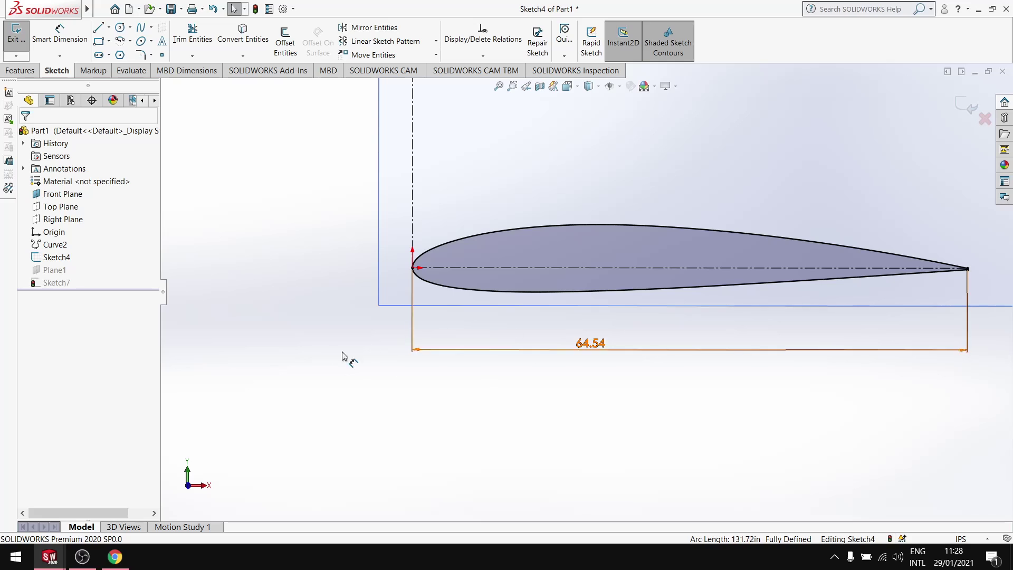
Step: Close Sketch4 and rebuild the part
click(256, 9)
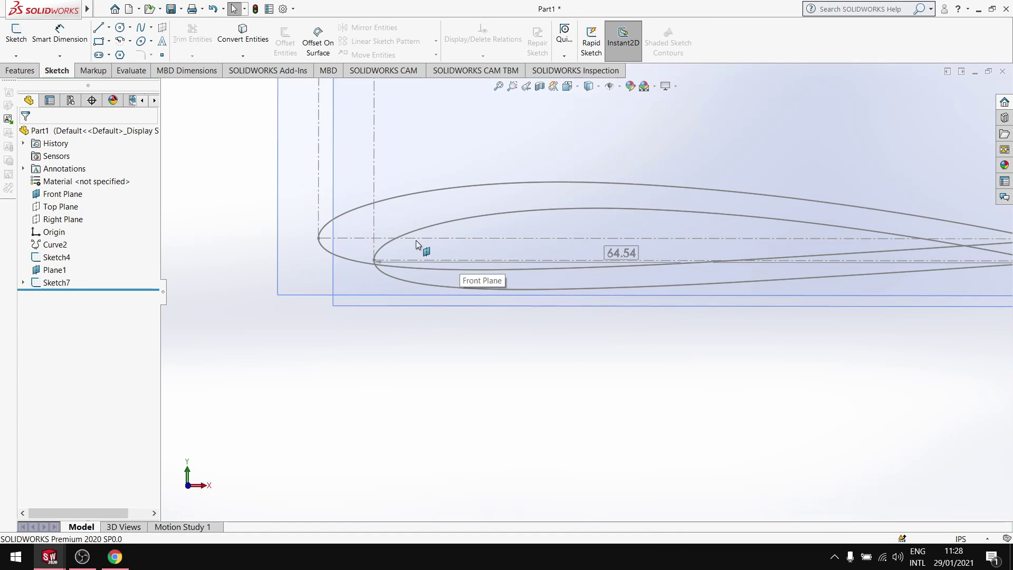
Step: Compare the two airfoils' trailing ends in the front view and open Sketch7 for editing
key(space)
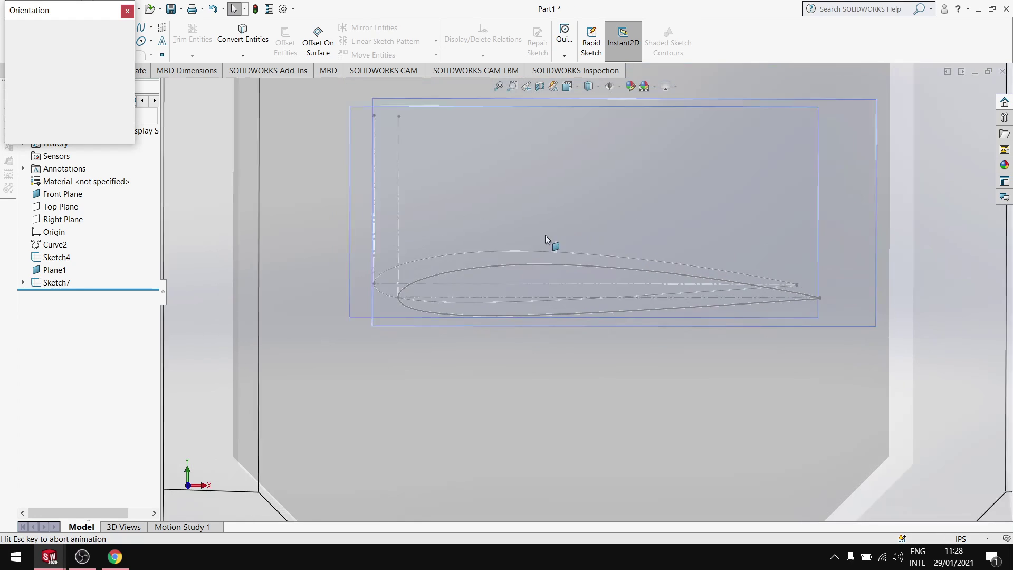
click(443, 275)
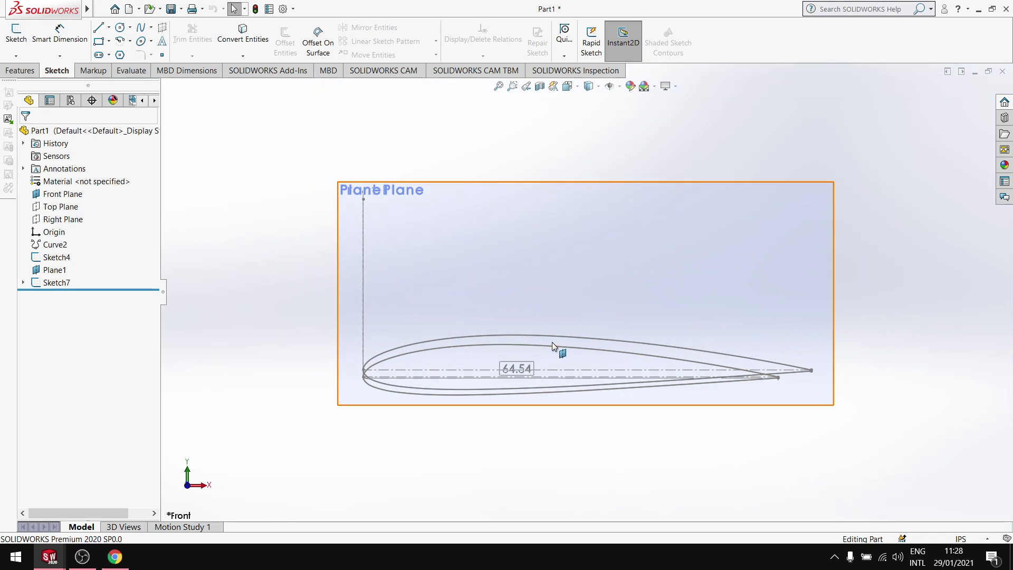
scroll(701, 348, down, 3)
scroll(774, 363, up, 2)
scroll(701, 325, down, 3)
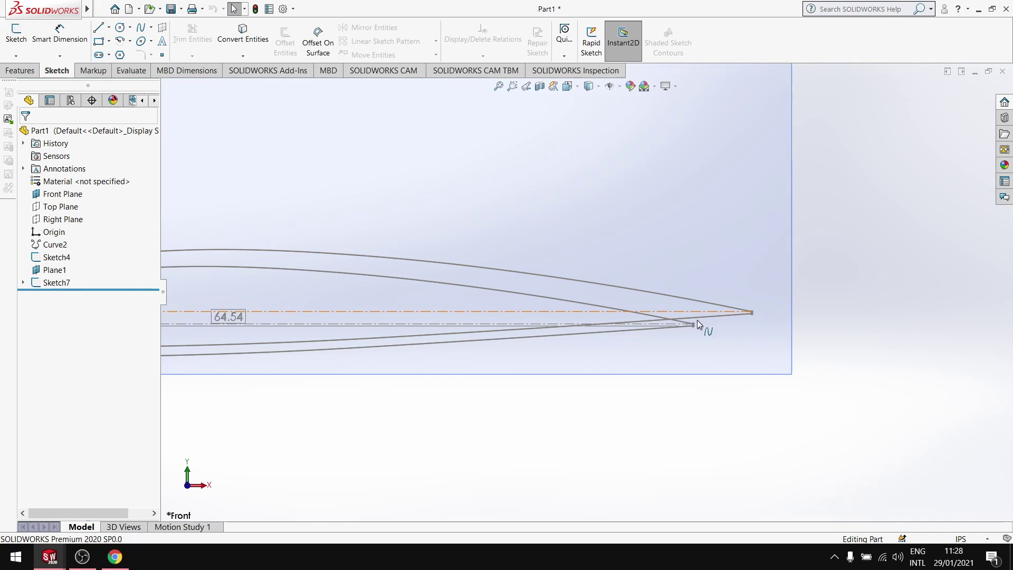
double_click(684, 330)
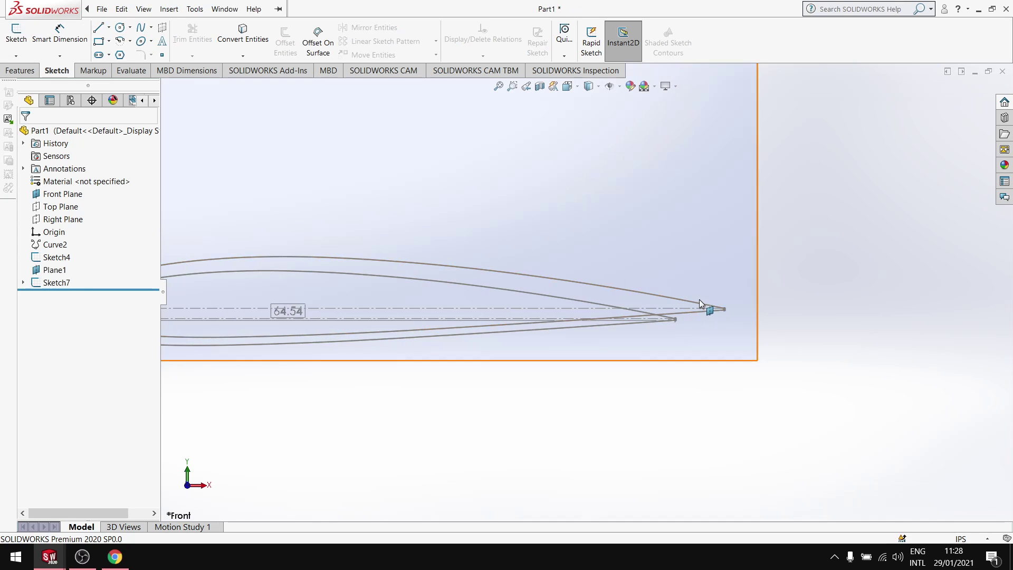
double_click(693, 301)
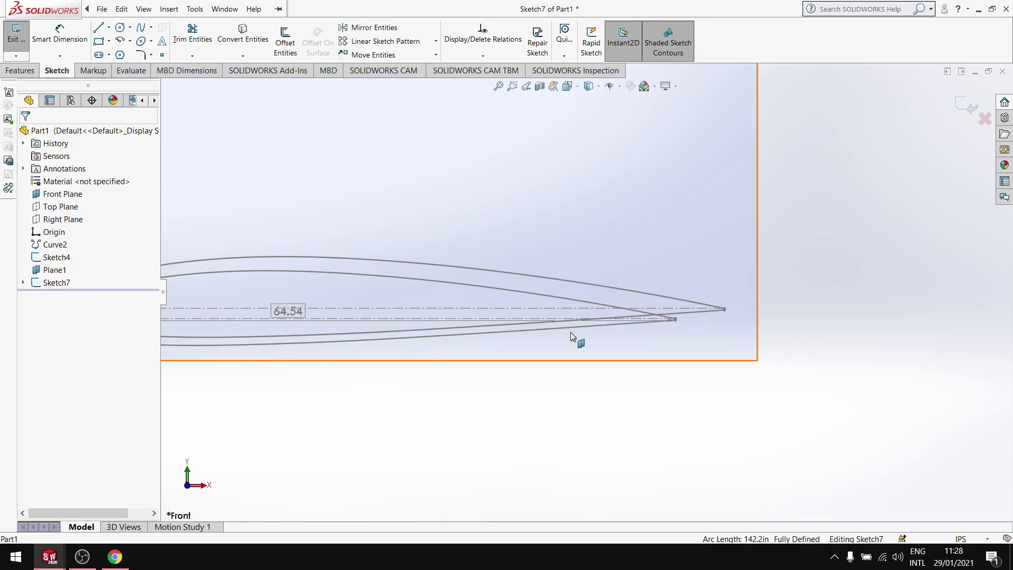
scroll(528, 329, up, 5)
scroll(305, 299, down, 2)
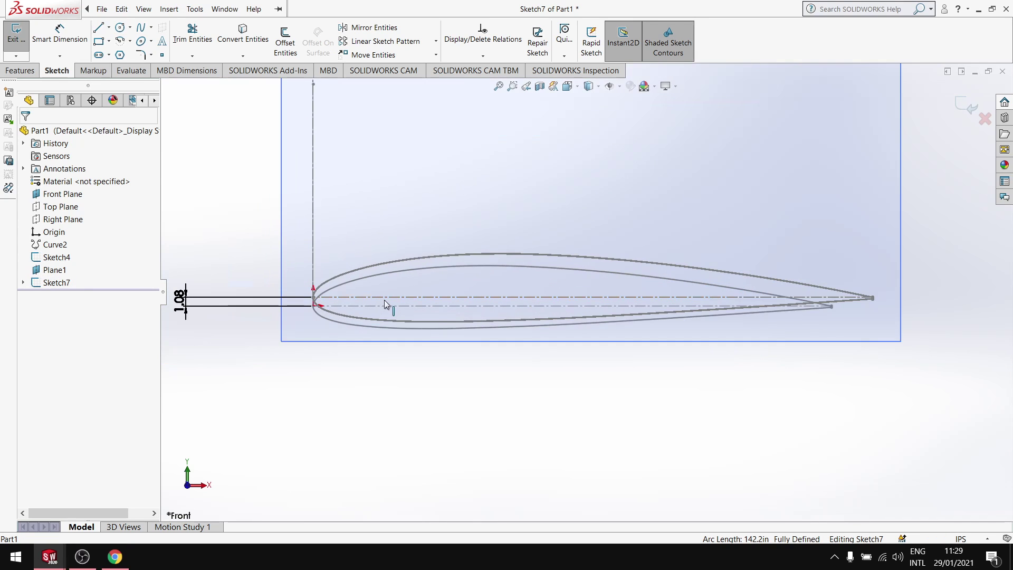
Step: Open the NACA 2412 block for editing and dimension its chord line at 64.54 in
double_click(400, 259)
click(84, 43)
click(529, 299)
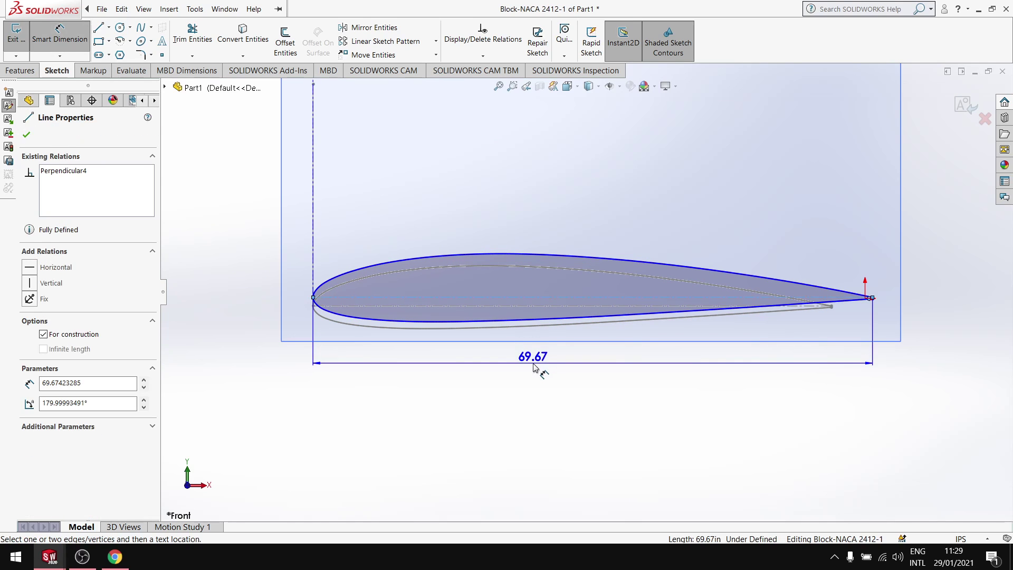
click(485, 372)
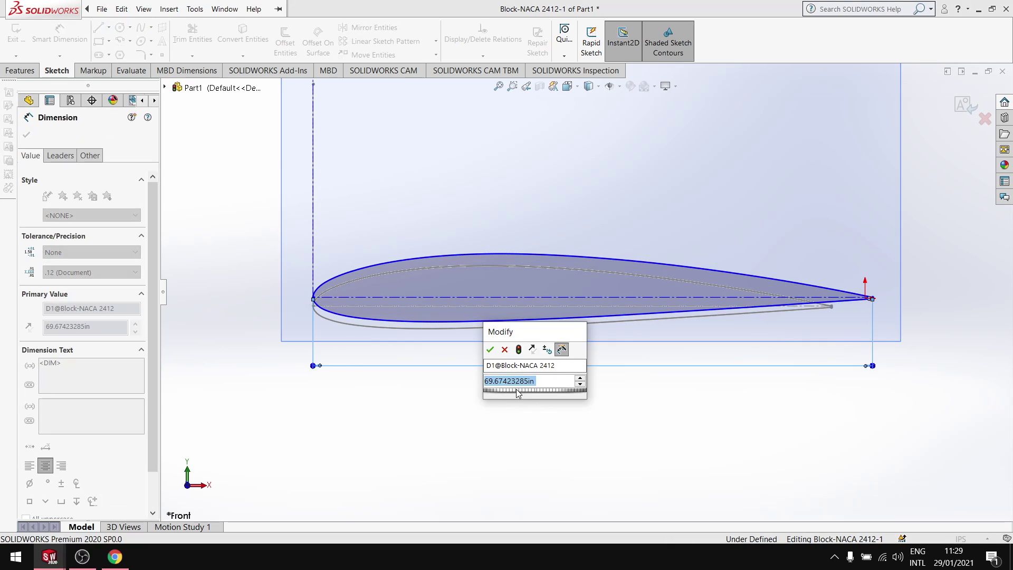
text(64)
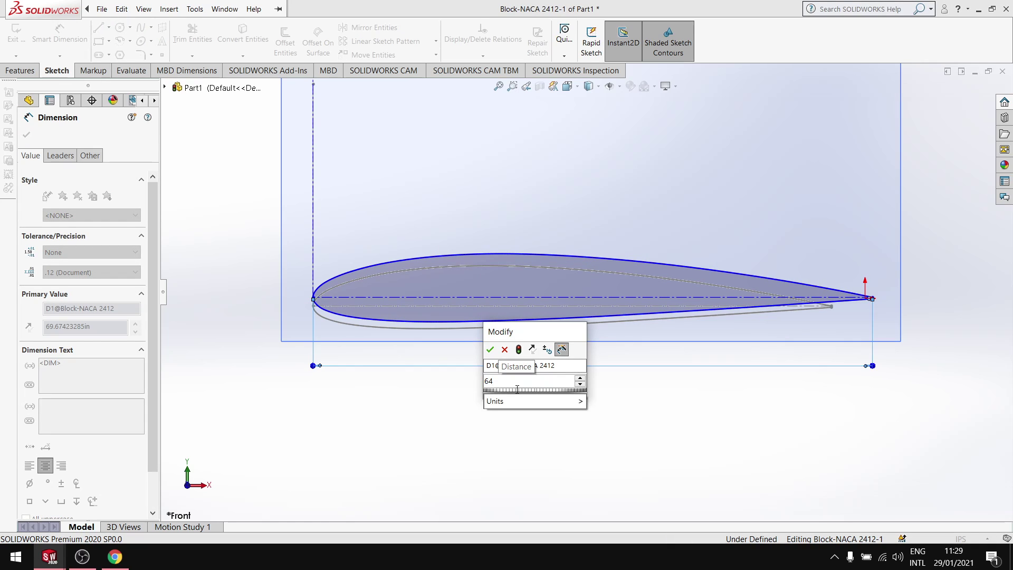
text(.54)
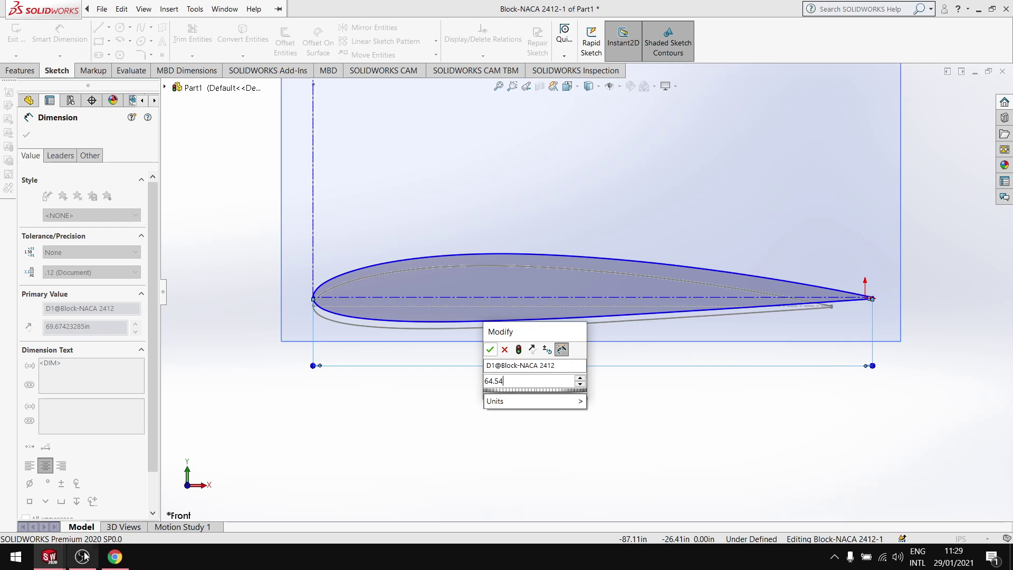
mouse_move(49, 557)
mouse_move(72, 520)
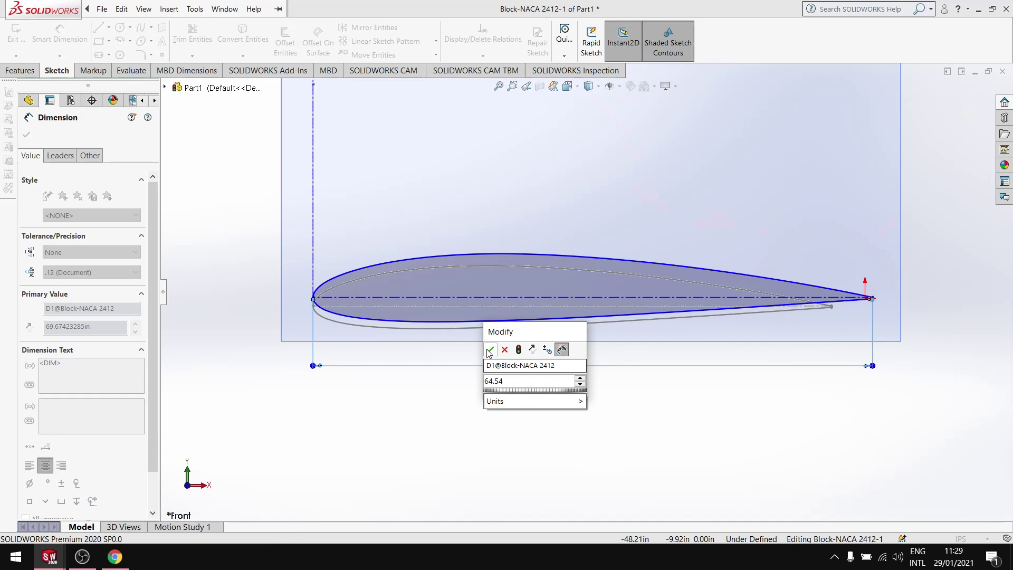
click(490, 350)
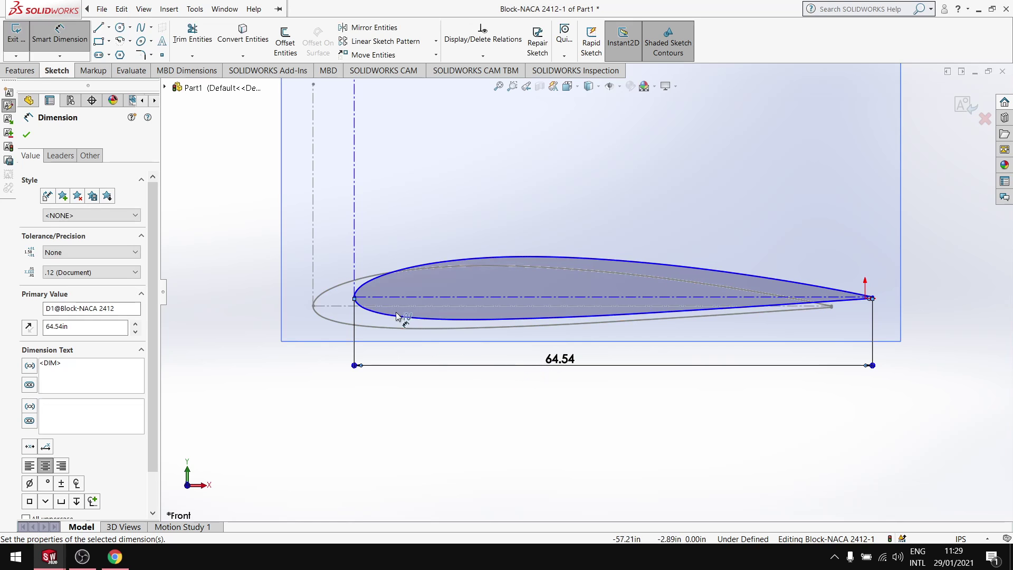
scroll(294, 265, down, 3)
click(26, 135)
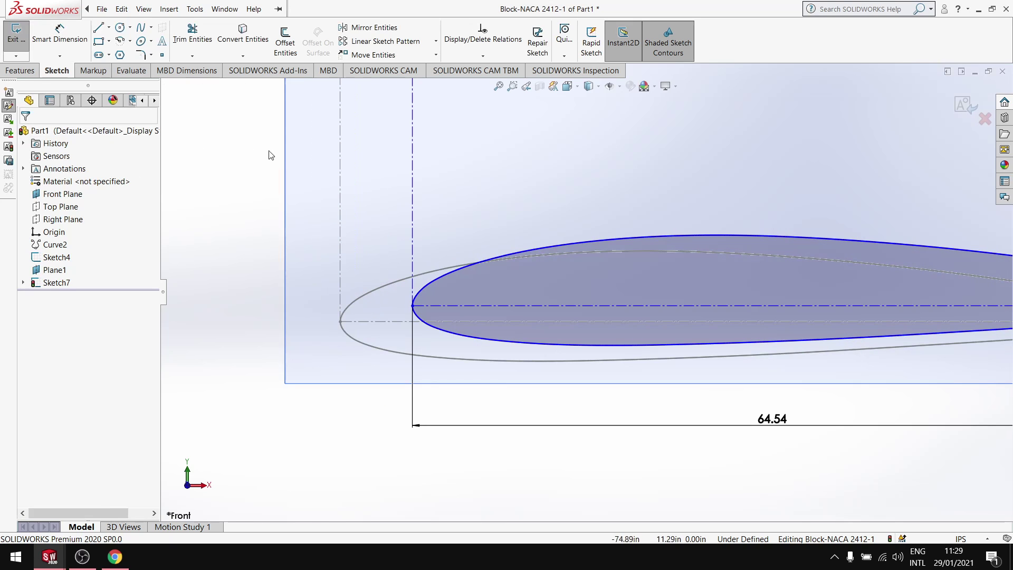
Step: Check the relations of the block's vertical construction line and exit block editing back to Sketch7
click(413, 226)
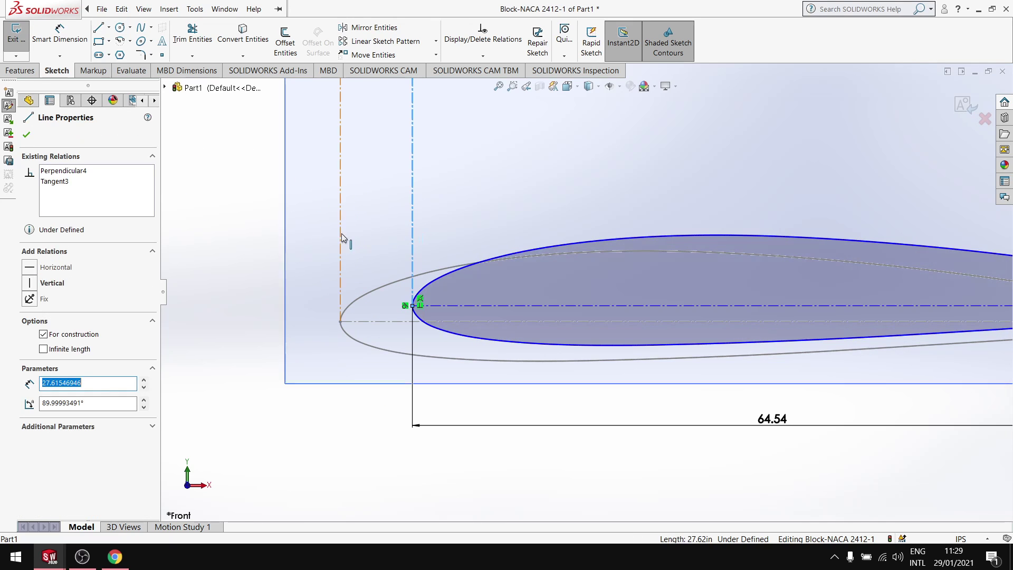
click(330, 268)
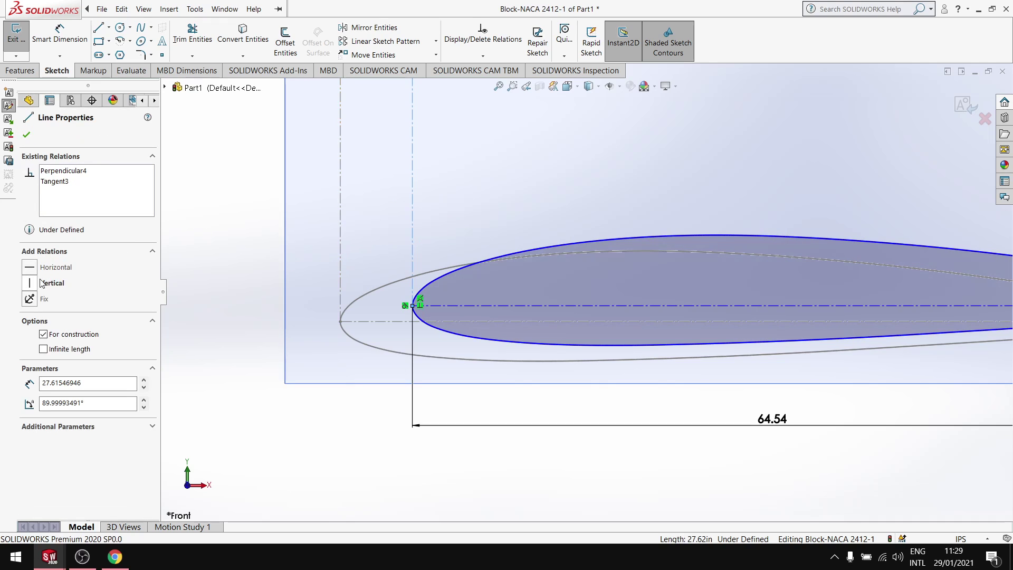
click(195, 320)
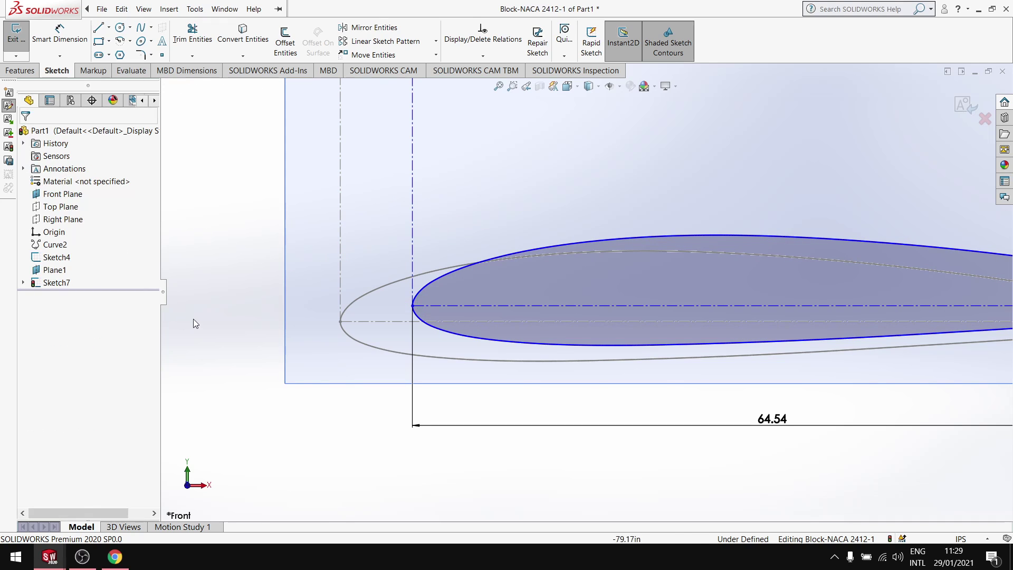
click(18, 37)
scroll(477, 276, up, 3)
scroll(663, 300, down, 1)
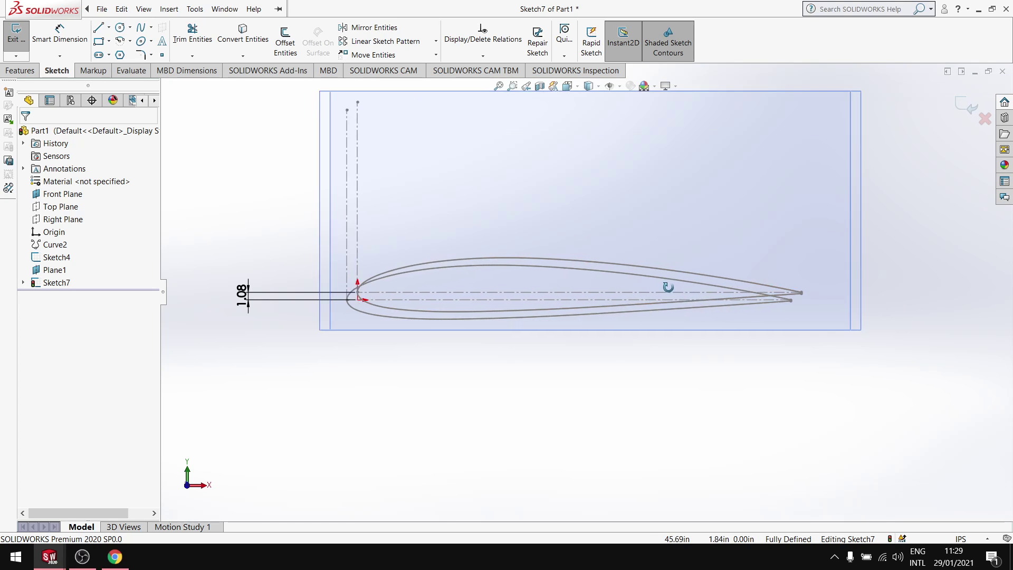
Step: Examine the alignment of the Plane1 and Front Plane airfoils from an oblique angle and from the front
middle_drag(667, 287, 649, 294)
scroll(649, 294, up, 2)
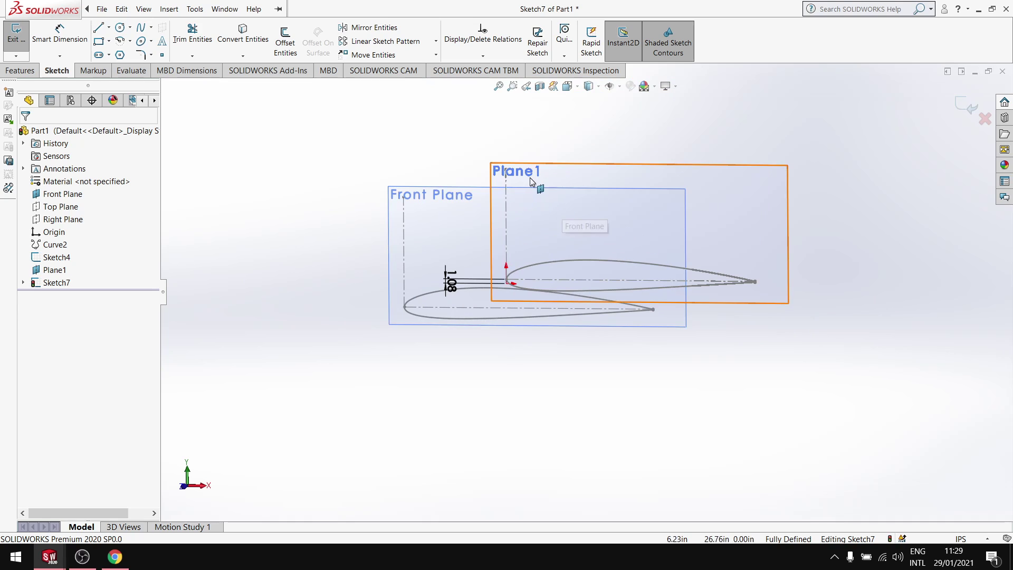
scroll(631, 211, down, 5)
scroll(631, 326, up, 2)
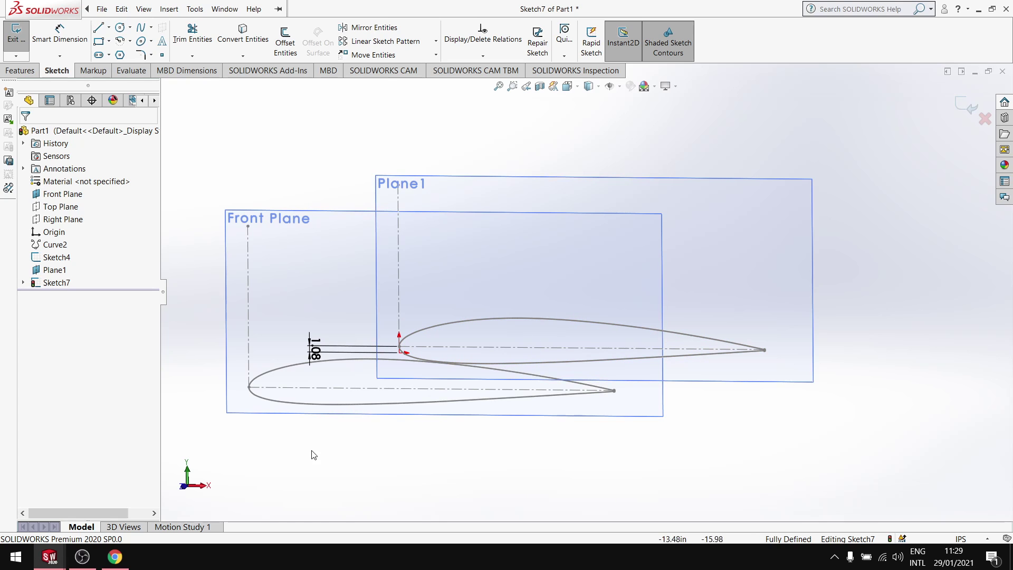
click(189, 486)
scroll(352, 417, down, 3)
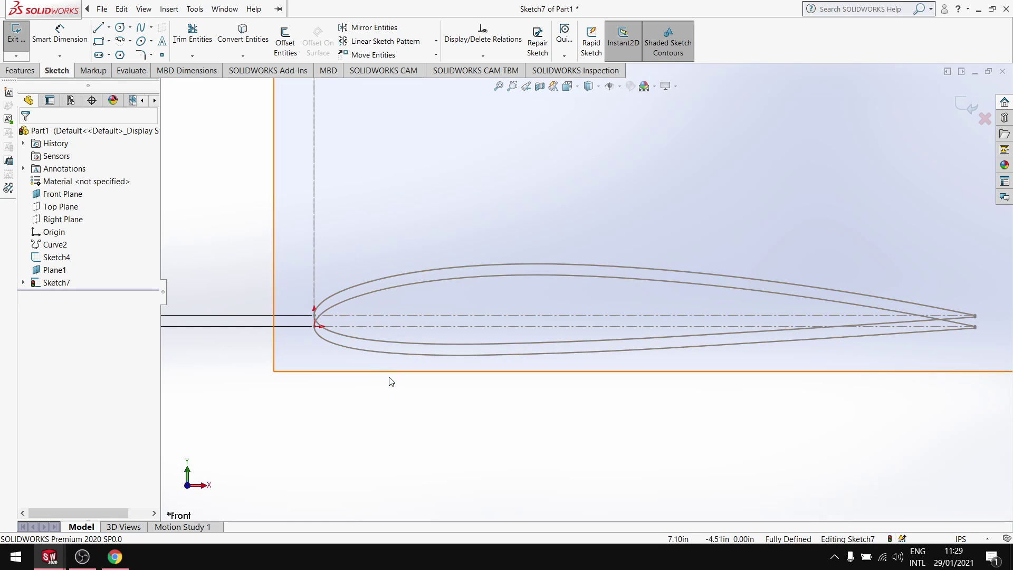
key(f)
scroll(399, 380, down, 2)
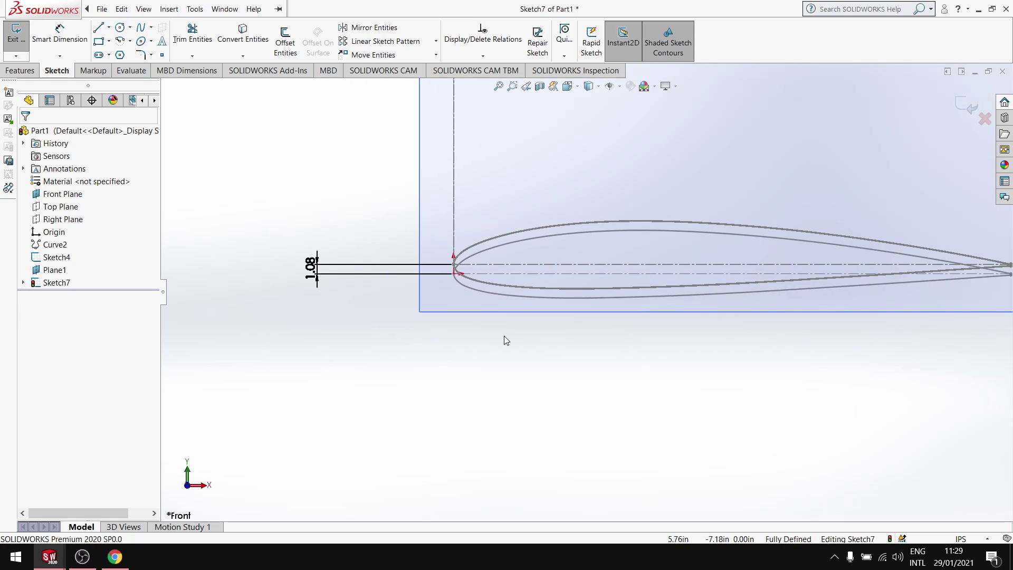
Step: Exit Sketch7 and rebuild the part
click(254, 9)
click(20, 70)
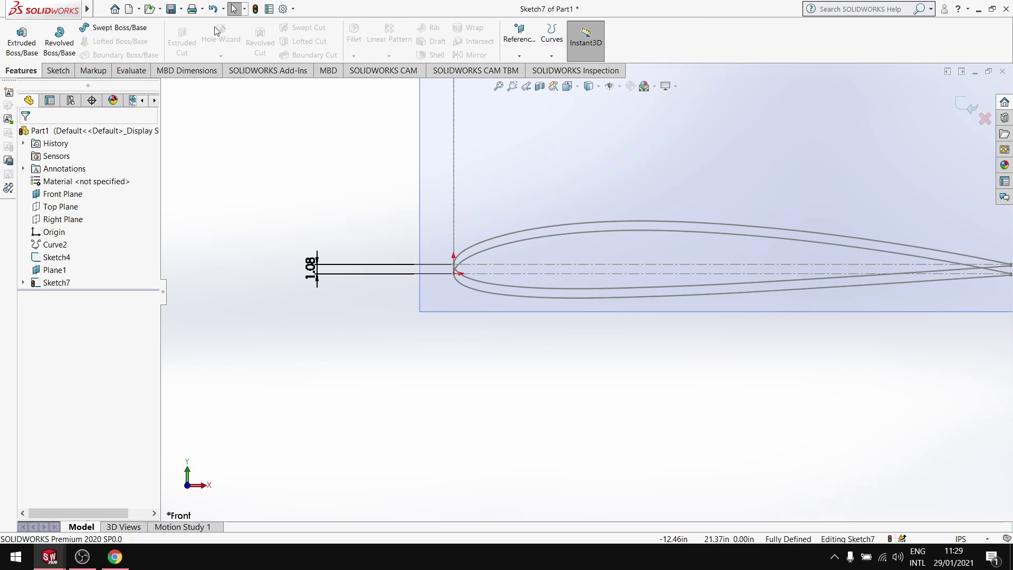
click(255, 9)
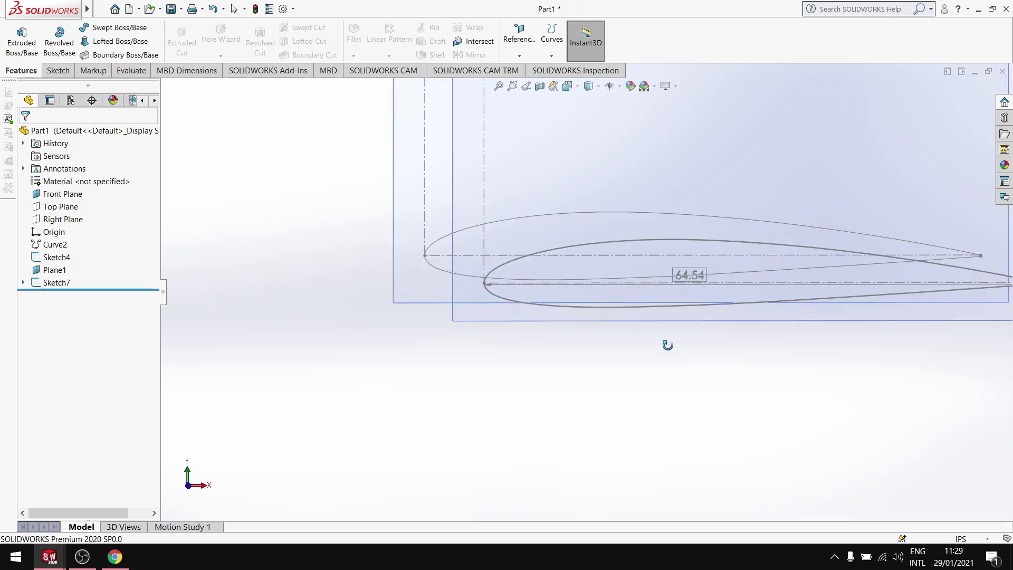
Step: Switch to the PICTURE part, examine the wing span dimensions on the aircraft's front view, and return to Part1
click(81, 557)
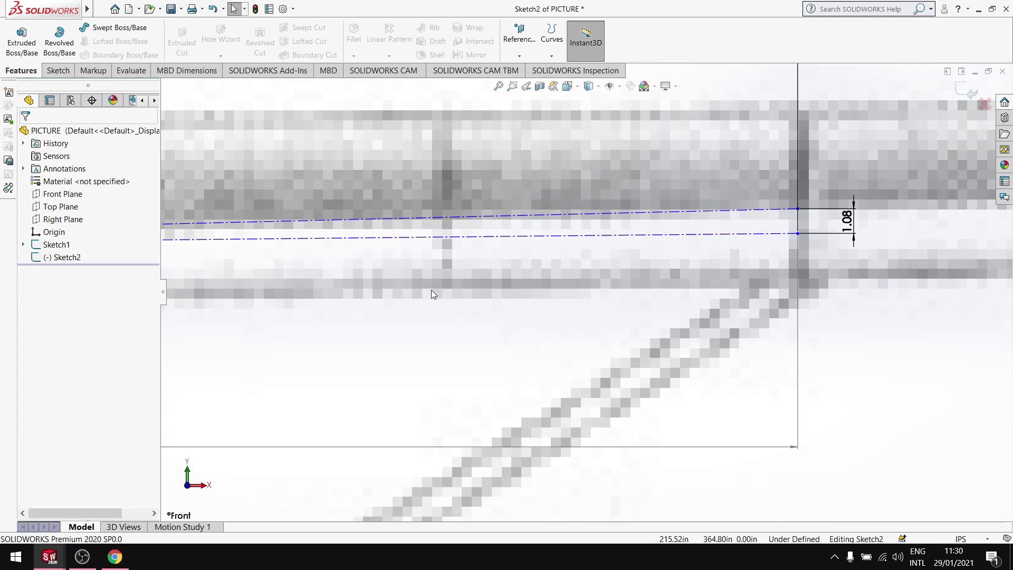
scroll(486, 288, up, 10)
scroll(472, 315, down, 3)
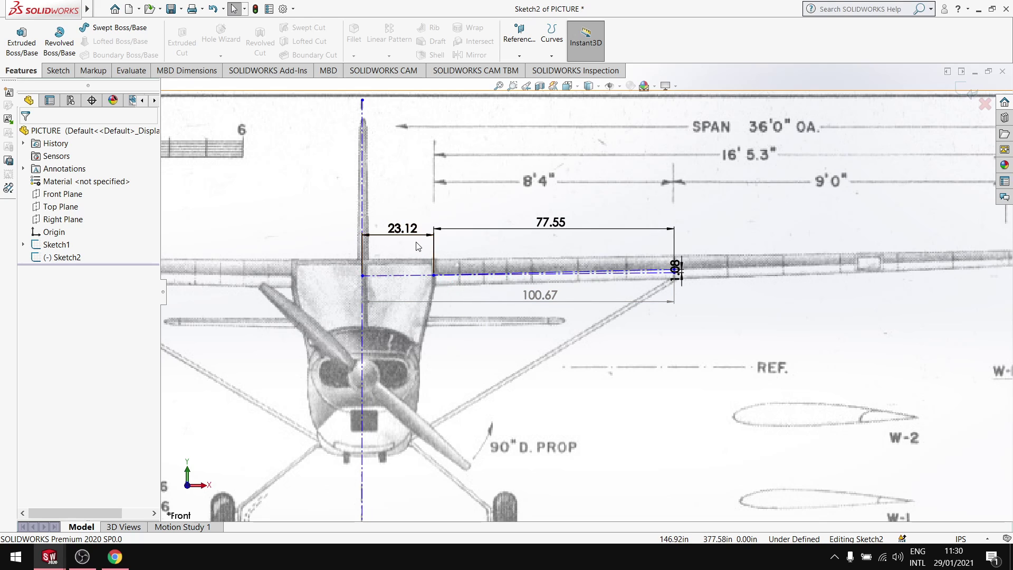
click(82, 556)
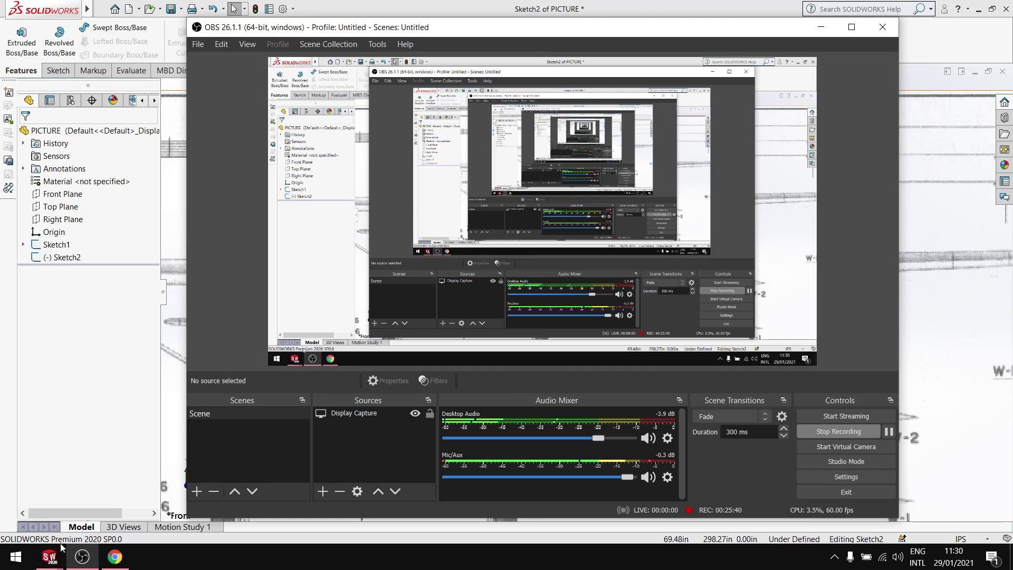
mouse_move(54, 563)
click(95, 502)
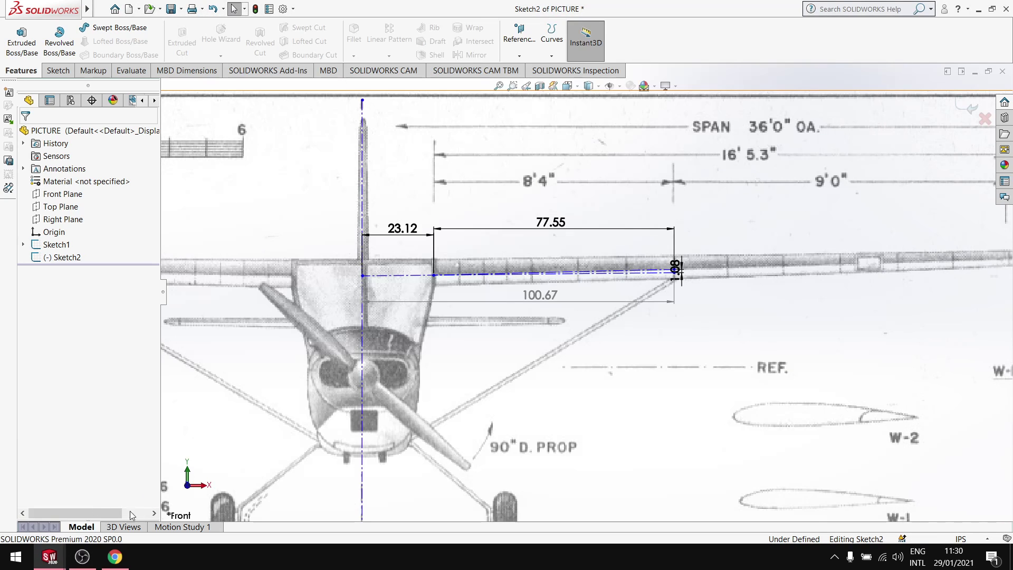
click(215, 493)
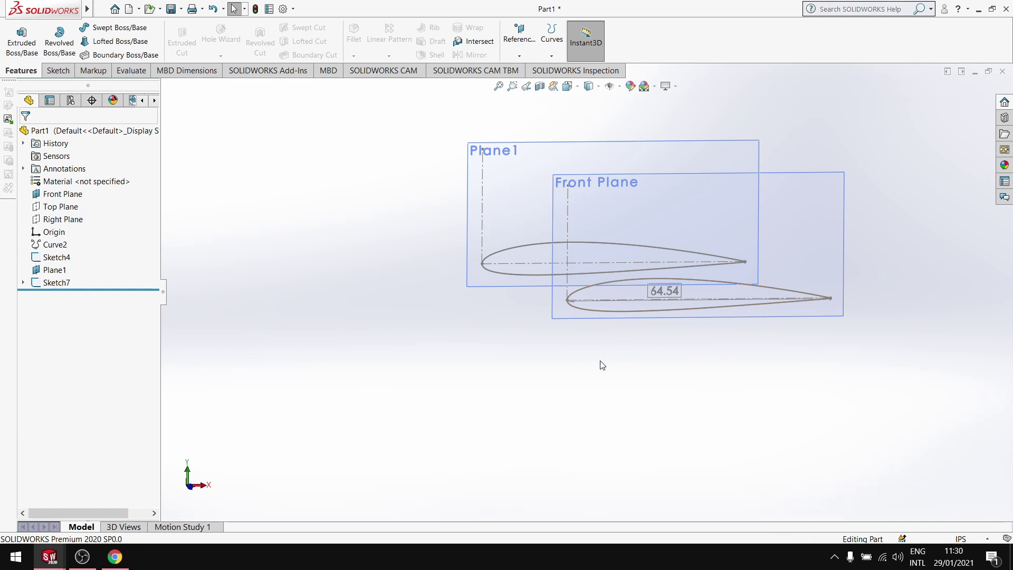
Step: Examine the spacing and position of the two airfoil planes from oblique and left views
middle_drag(618, 344, 631, 350)
scroll(647, 306, down, 3)
scroll(648, 306, down, 2)
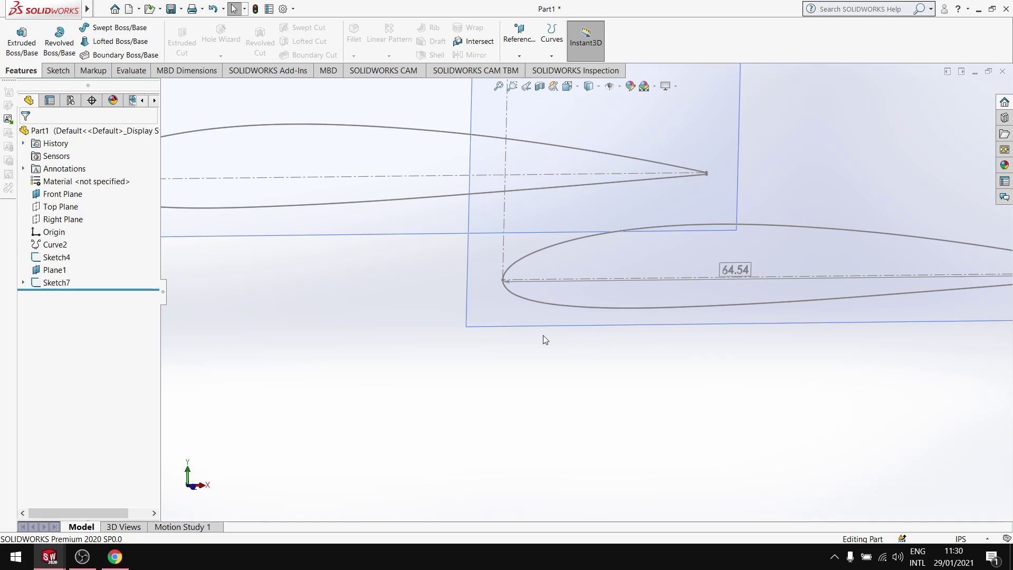
scroll(545, 340, down, 5)
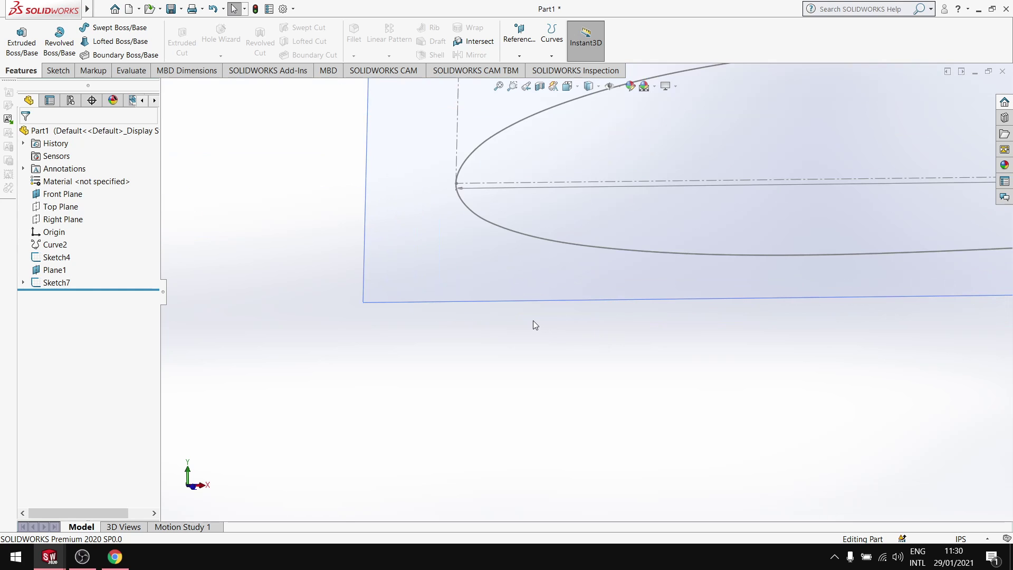
scroll(534, 321, up, 5)
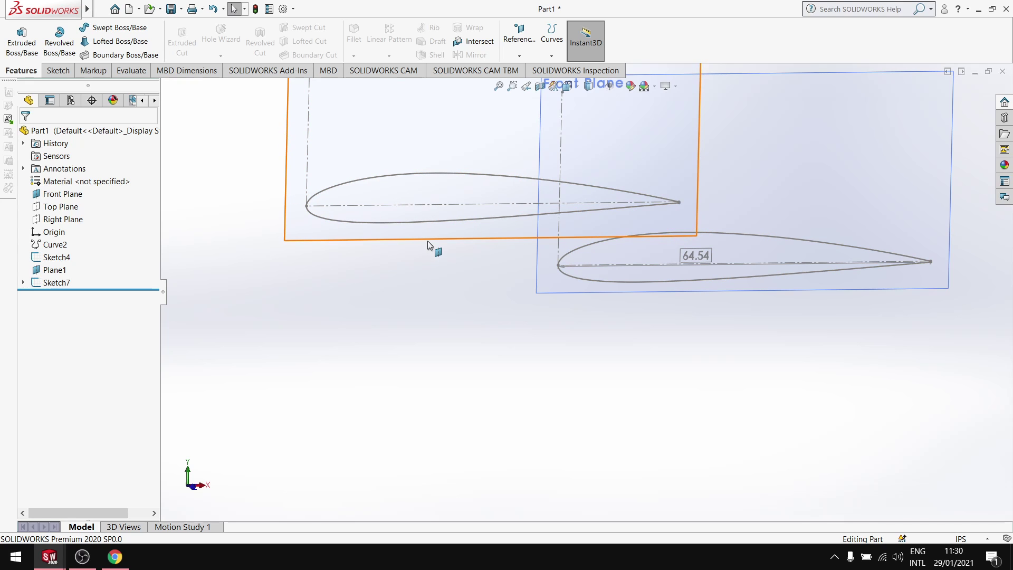
click(193, 487)
click(188, 489)
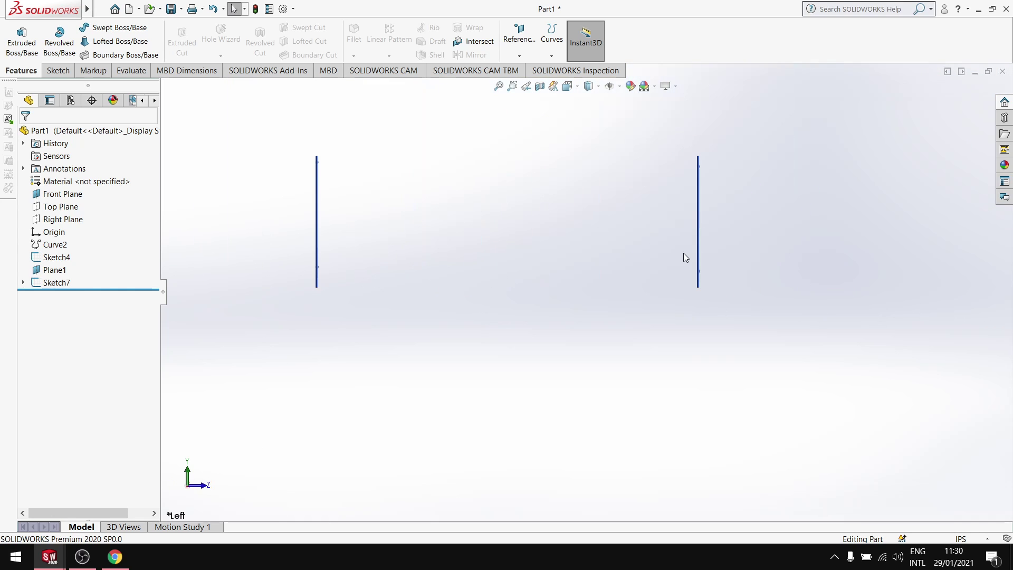
mouse_move(559, 340)
middle_down()
mouse_move(570, 346)
mouse_move(522, 370)
middle_up()
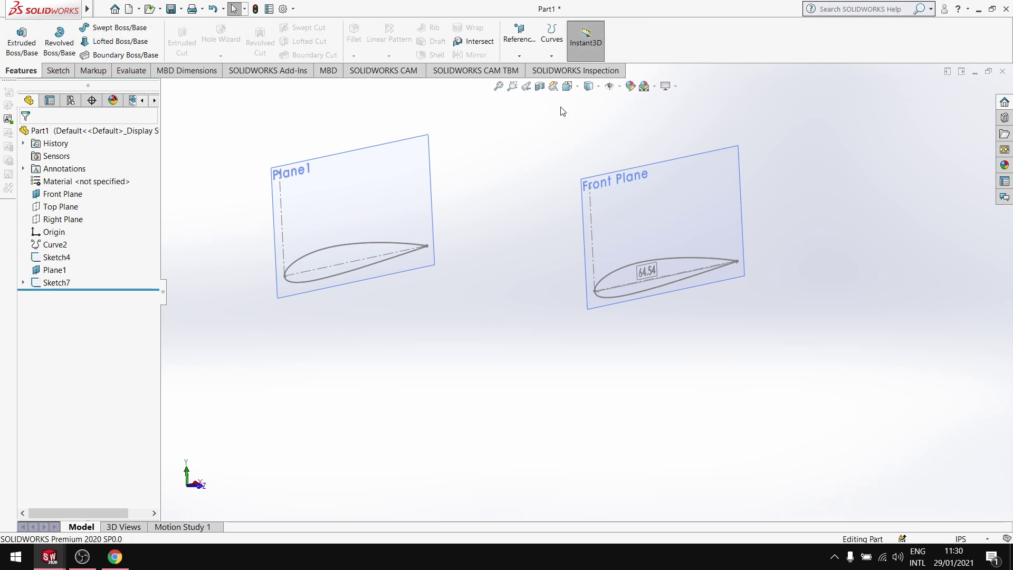
click(82, 557)
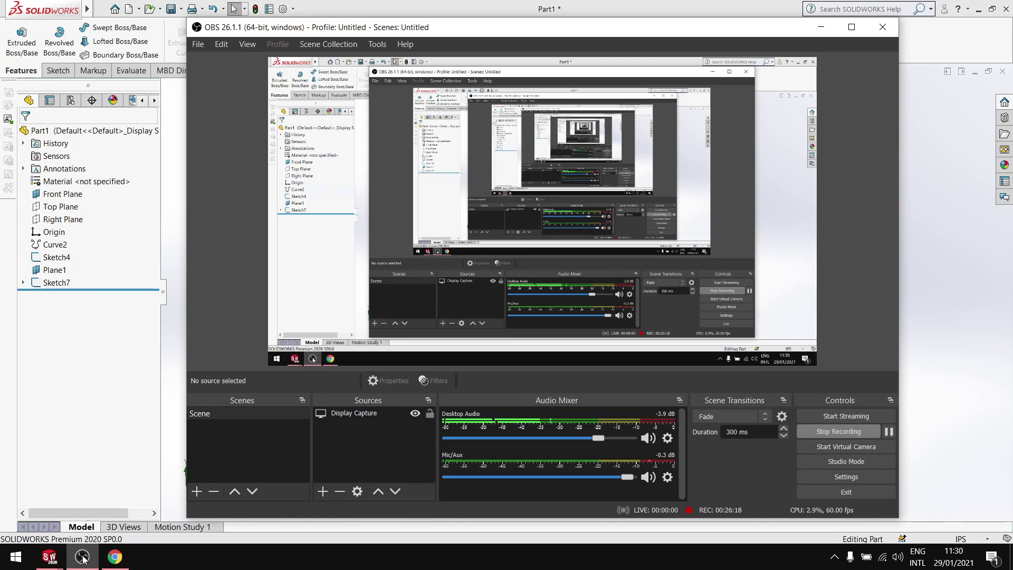
click(83, 557)
click(520, 56)
click(528, 68)
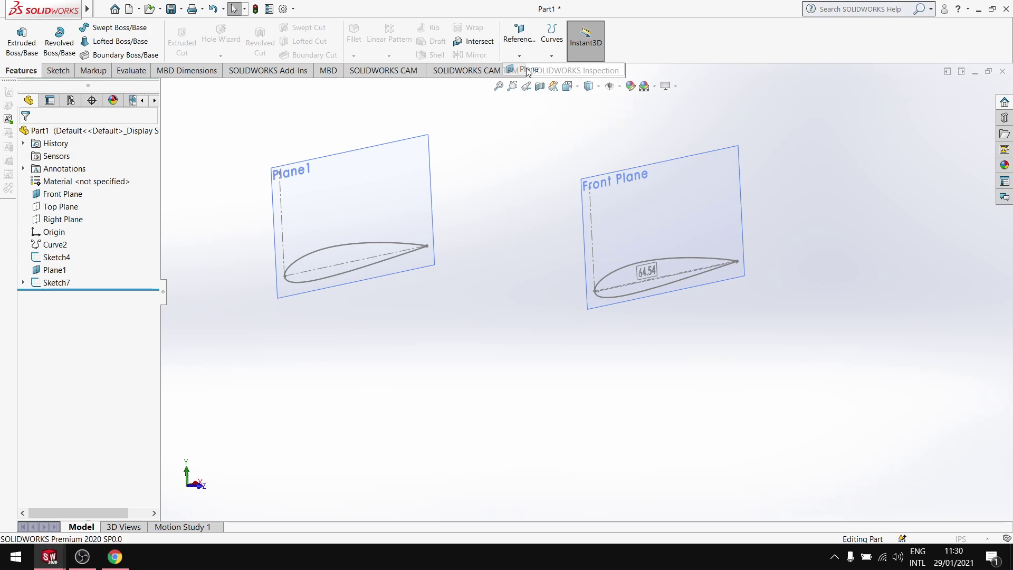
click(321, 206)
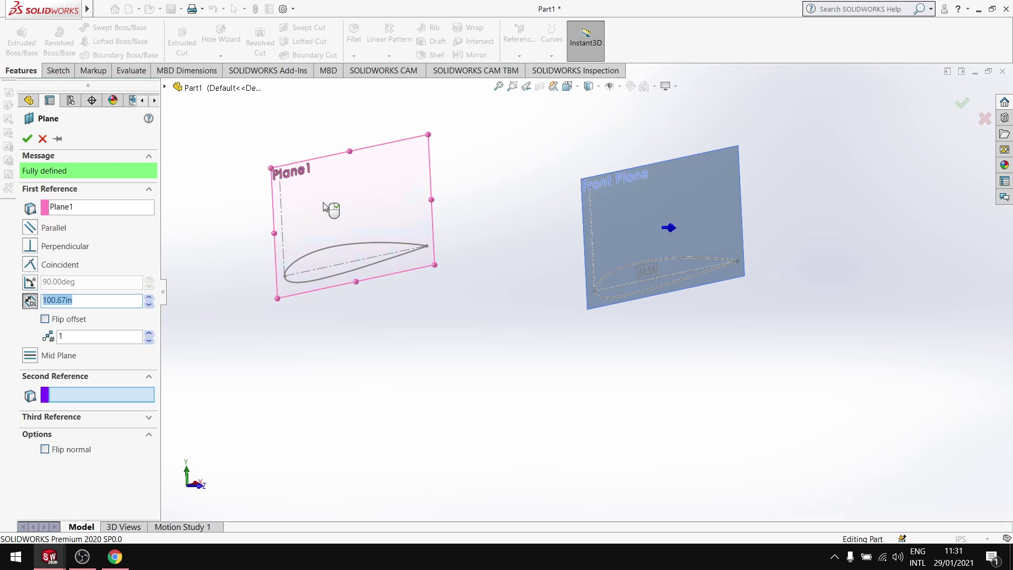
click(631, 214)
scroll(112, 393, down, 1)
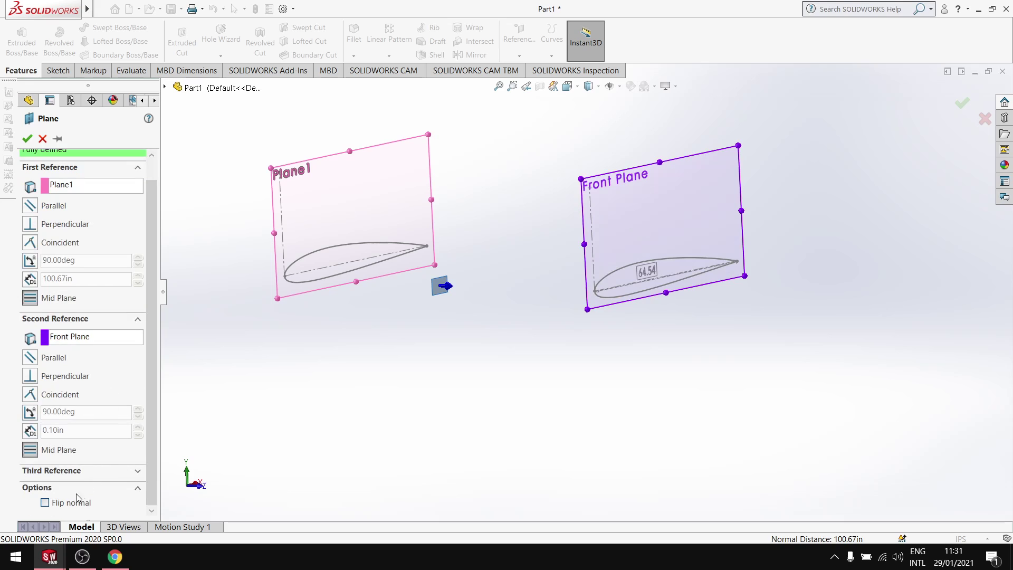
click(104, 471)
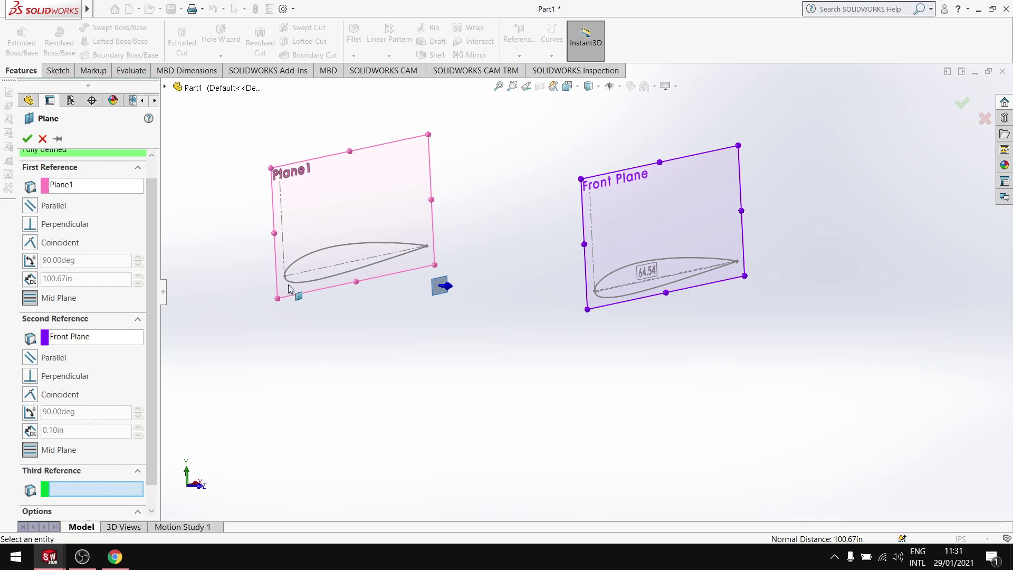
click(285, 267)
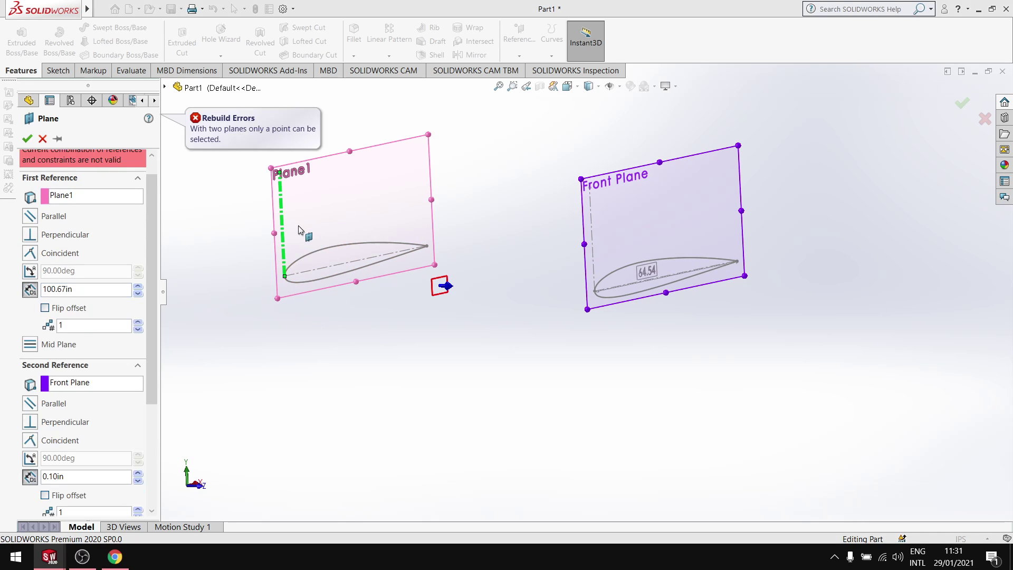
drag(150, 379, 133, 478)
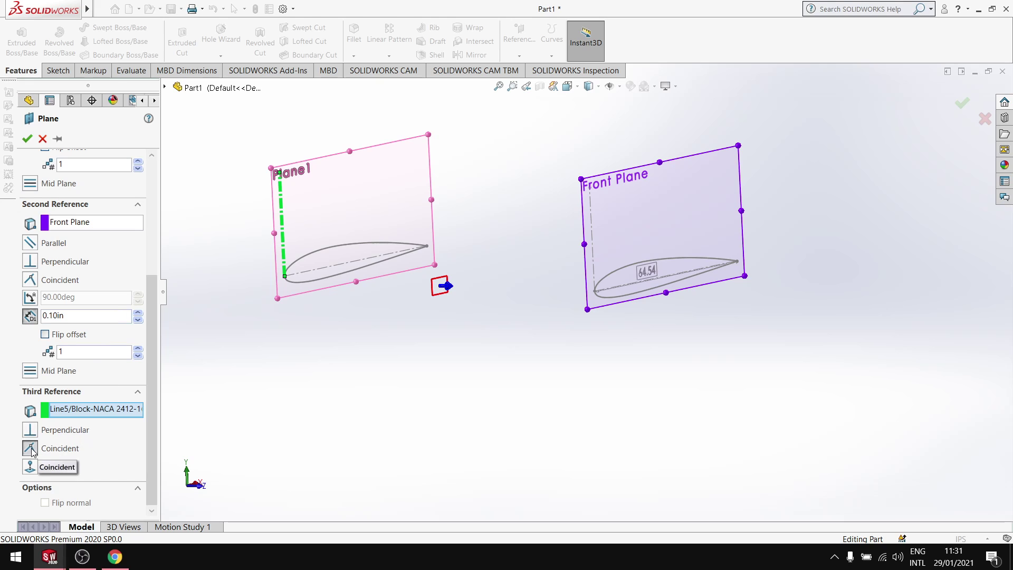
scroll(66, 257, up, 5)
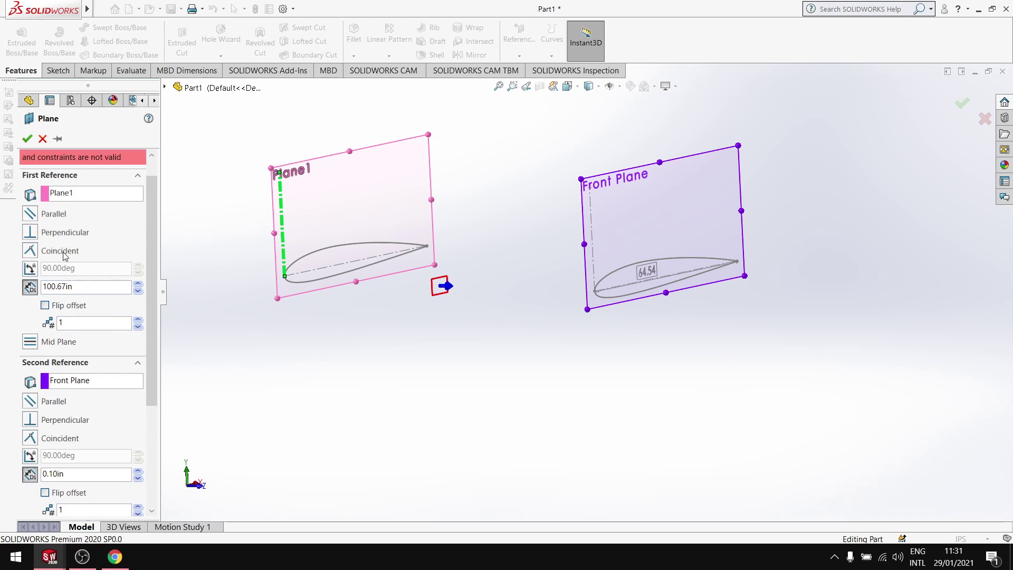
scroll(134, 378, down, 5)
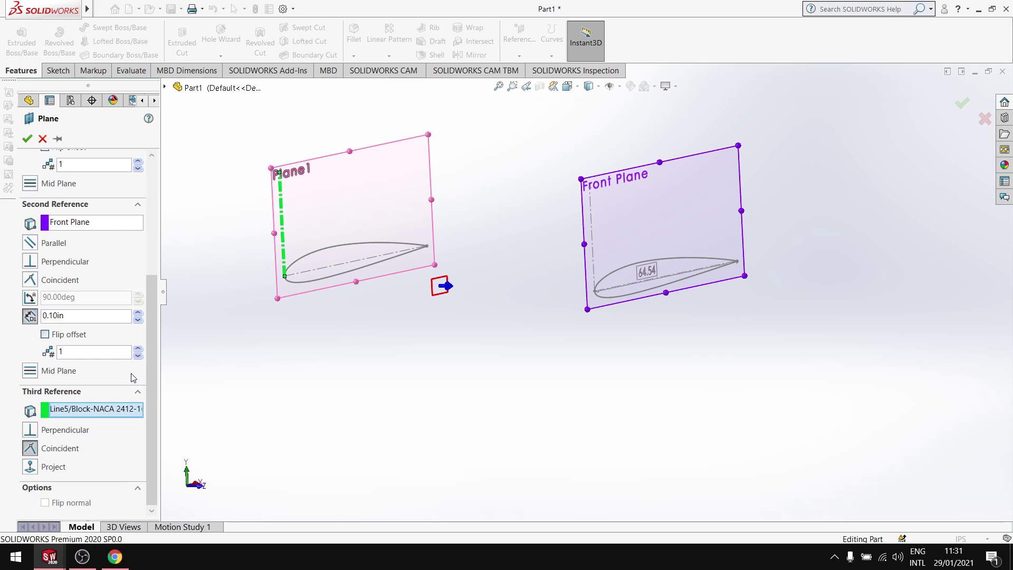
click(111, 414)
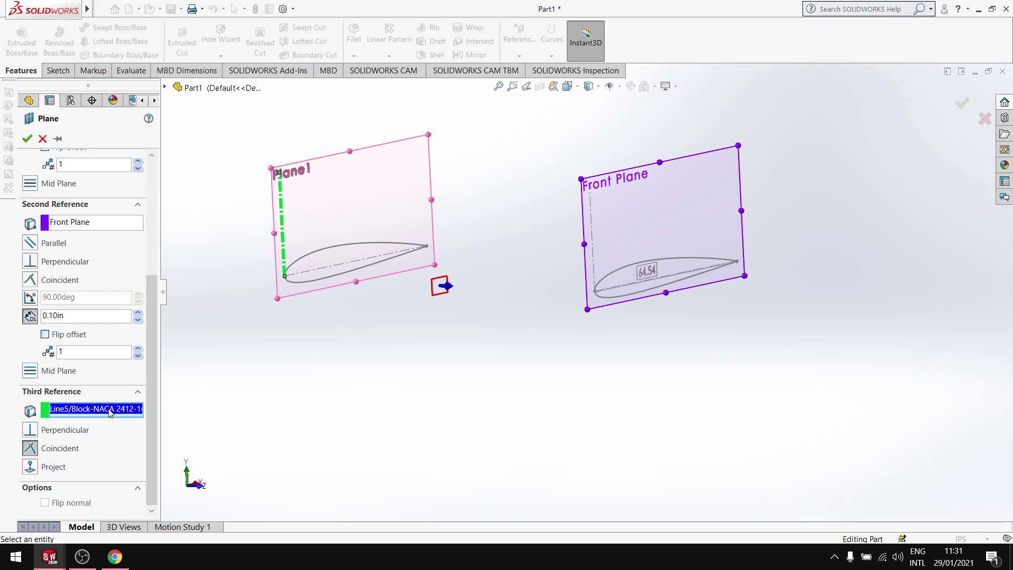
key(Delete)
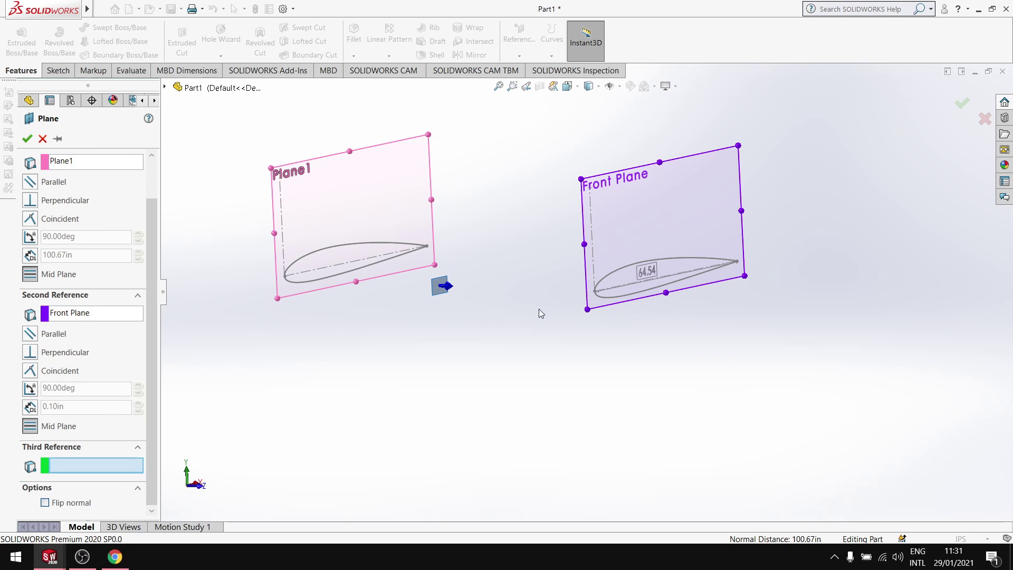
scroll(334, 290, down, 6)
scroll(502, 176, up, 5)
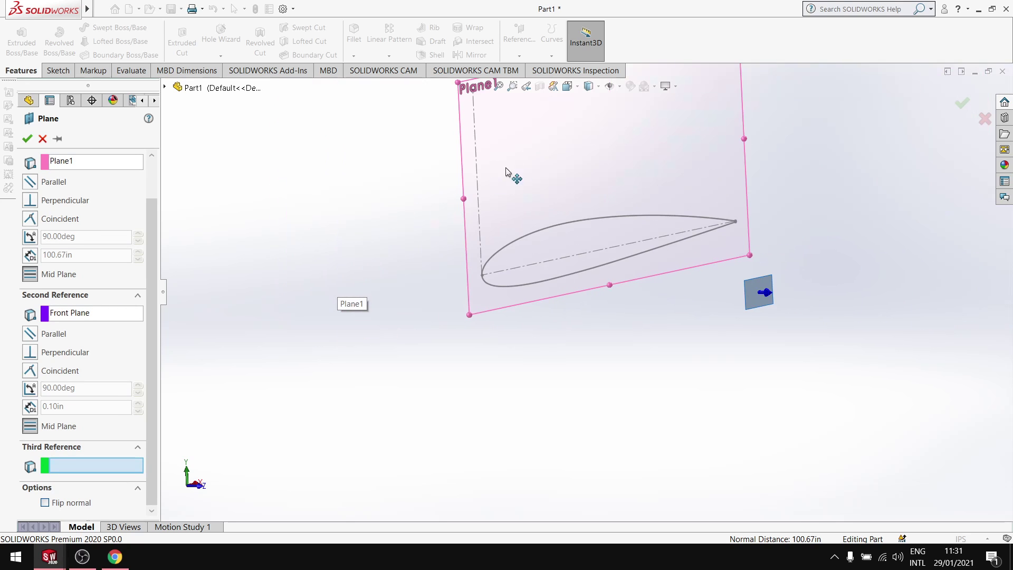
scroll(526, 188, down, 6)
scroll(570, 264, down, 2)
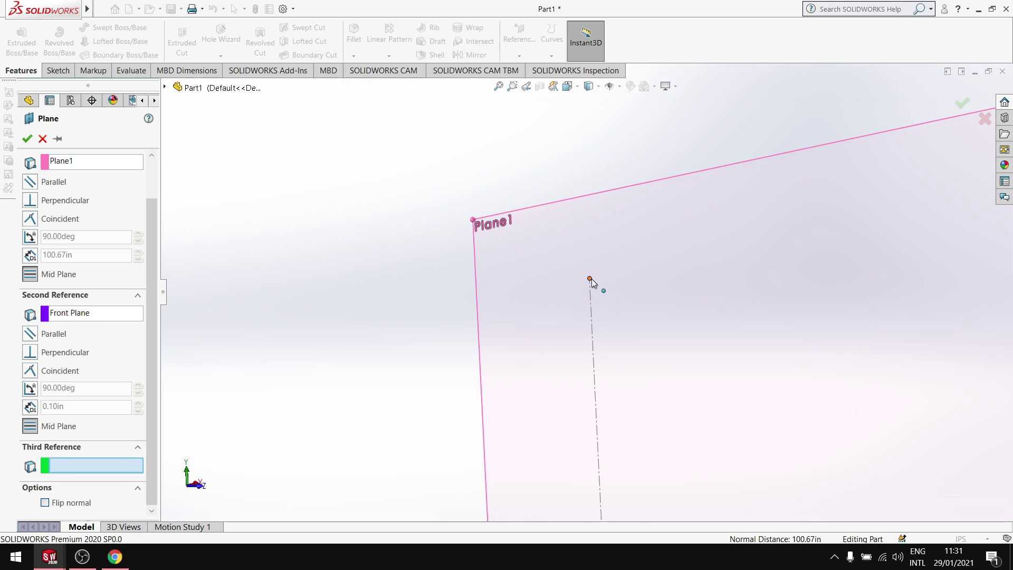
click(590, 279)
scroll(664, 353, up, 5)
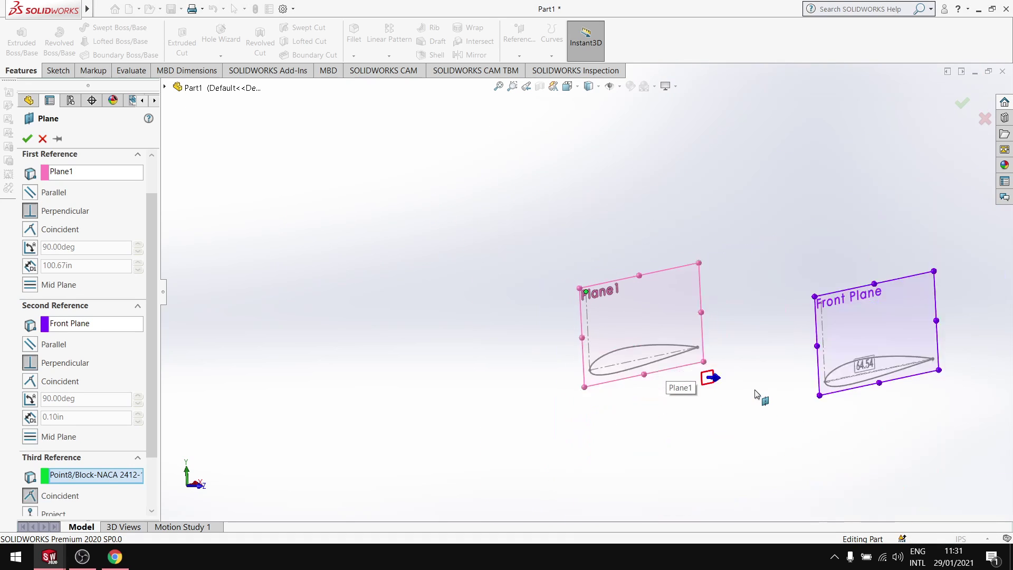
scroll(601, 312, down, 4)
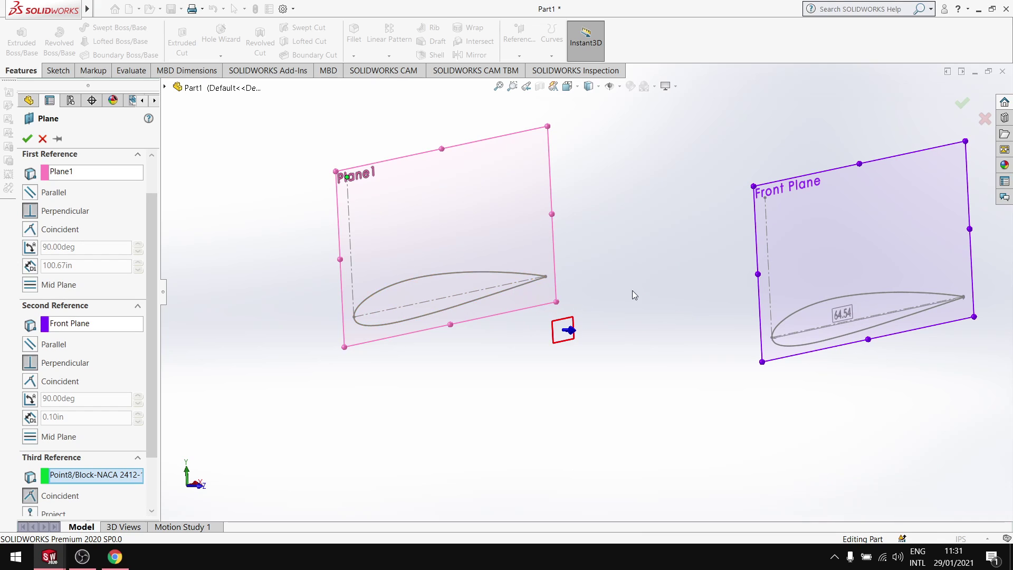
click(764, 197)
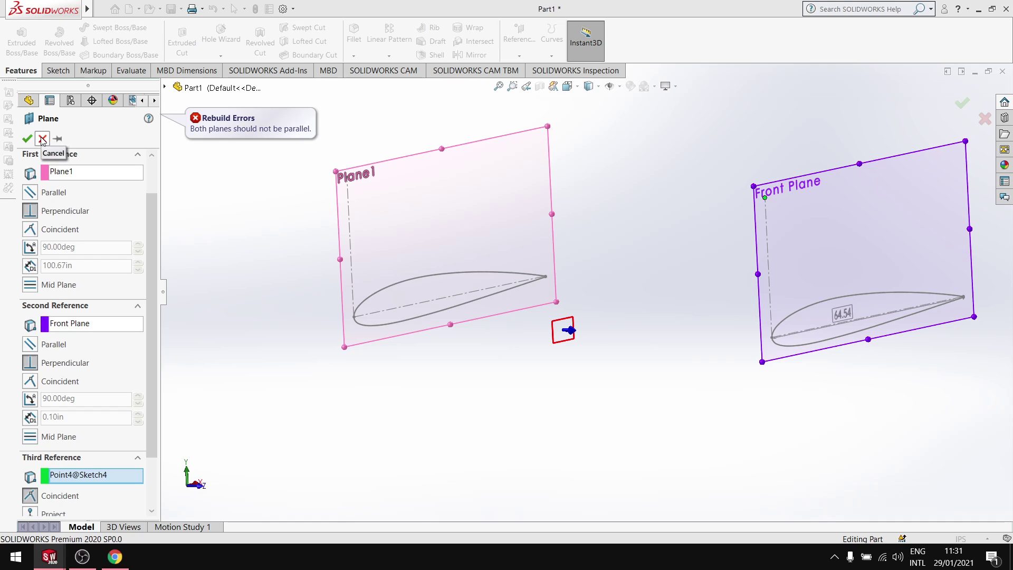
scroll(90, 380, down, 3)
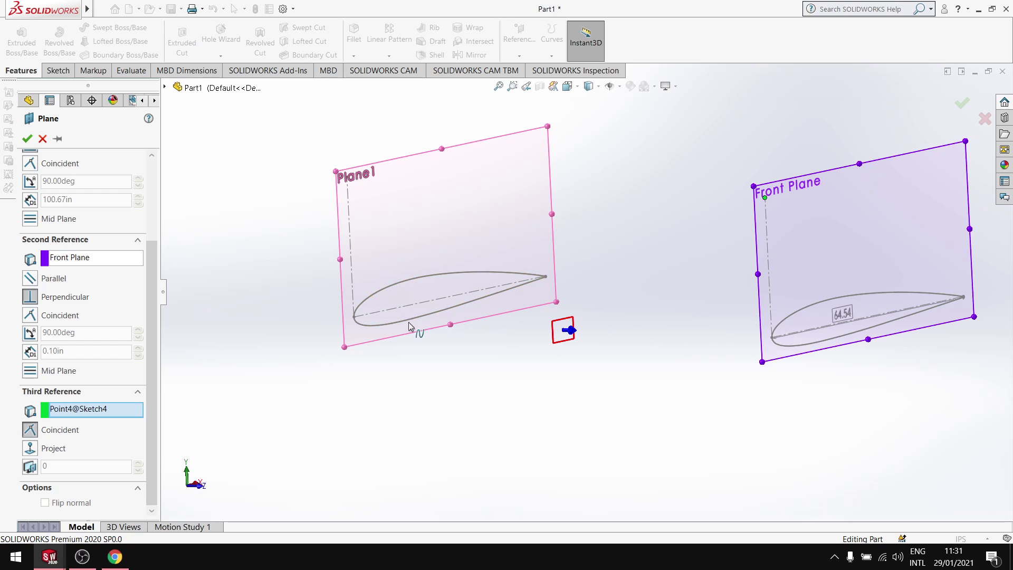
middle_drag(654, 302, 669, 289)
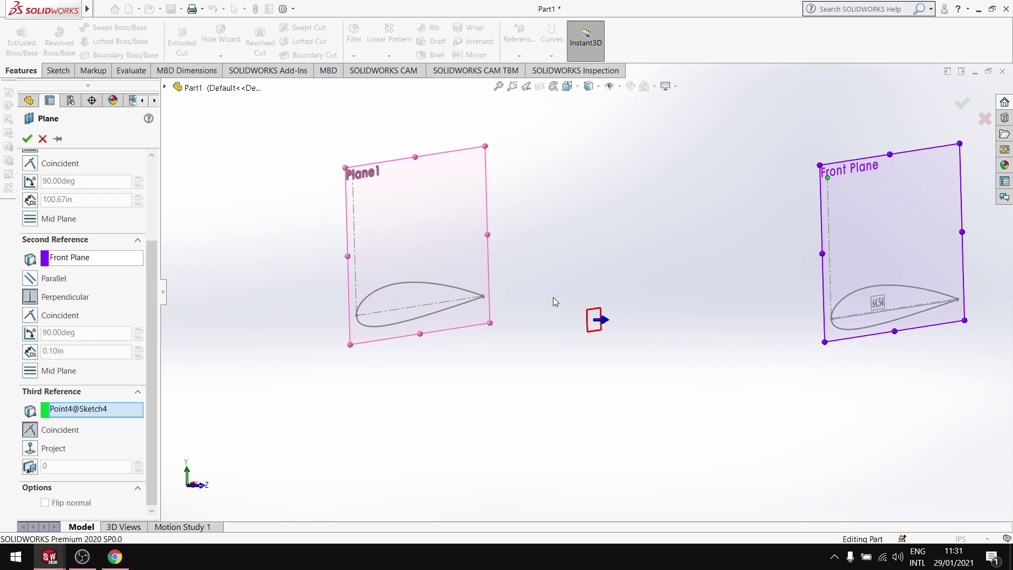
click(42, 139)
Step: Create a reference plane coincident with the vertical centerlines at the leading edges of the Plane1 and Front Plane airfoils
click(520, 55)
click(530, 69)
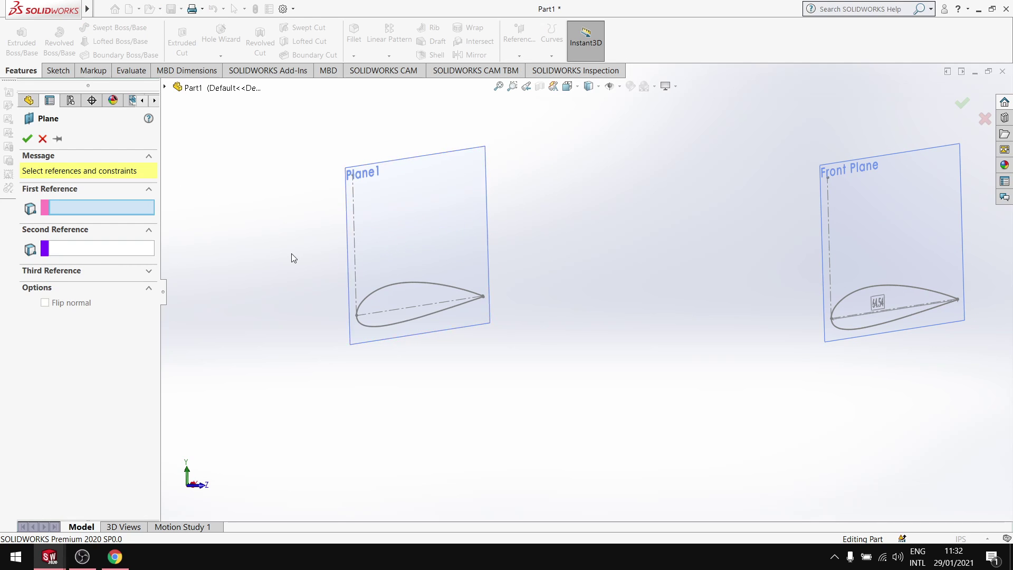
click(367, 198)
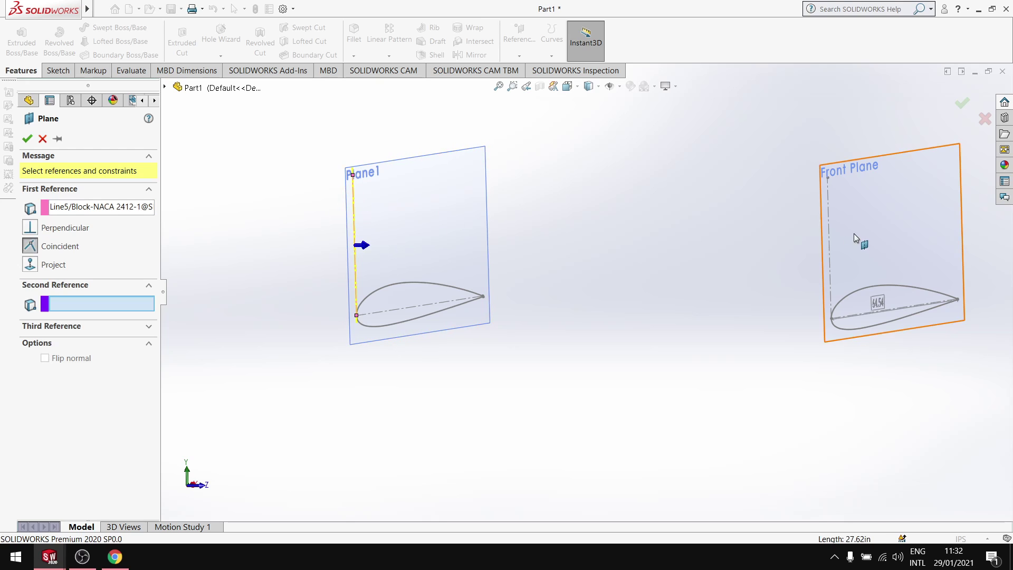
click(828, 236)
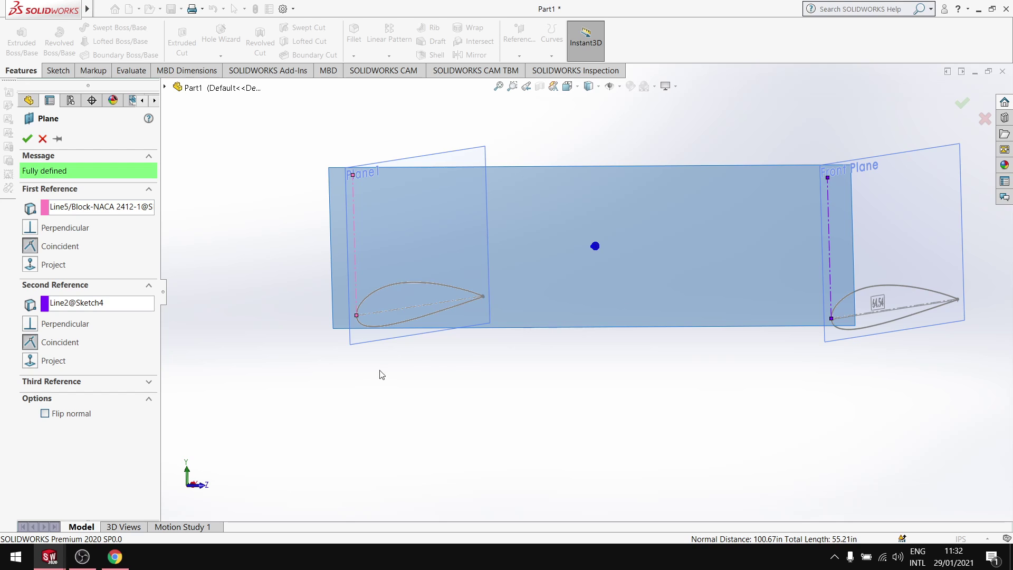
click(82, 557)
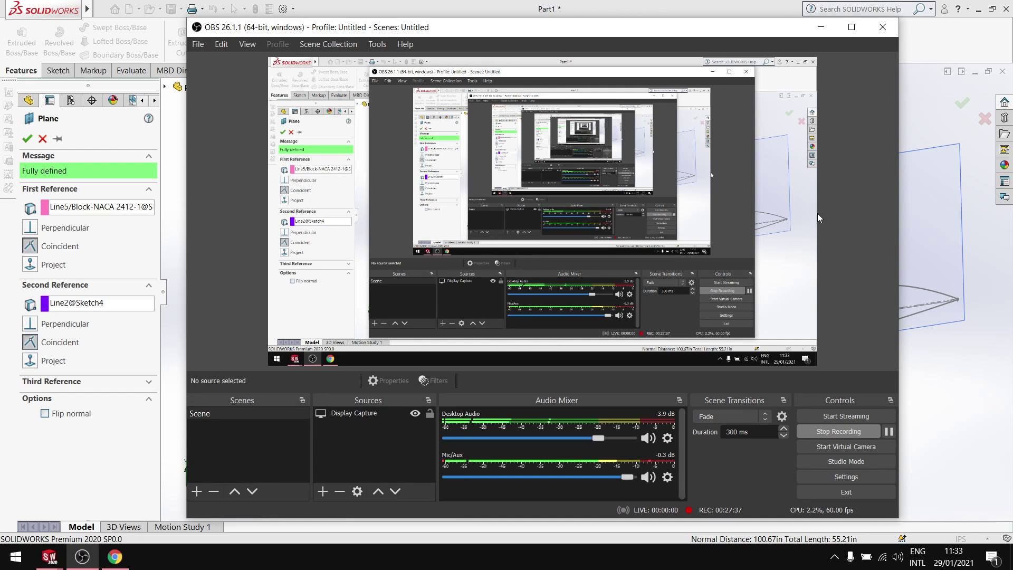
click(822, 26)
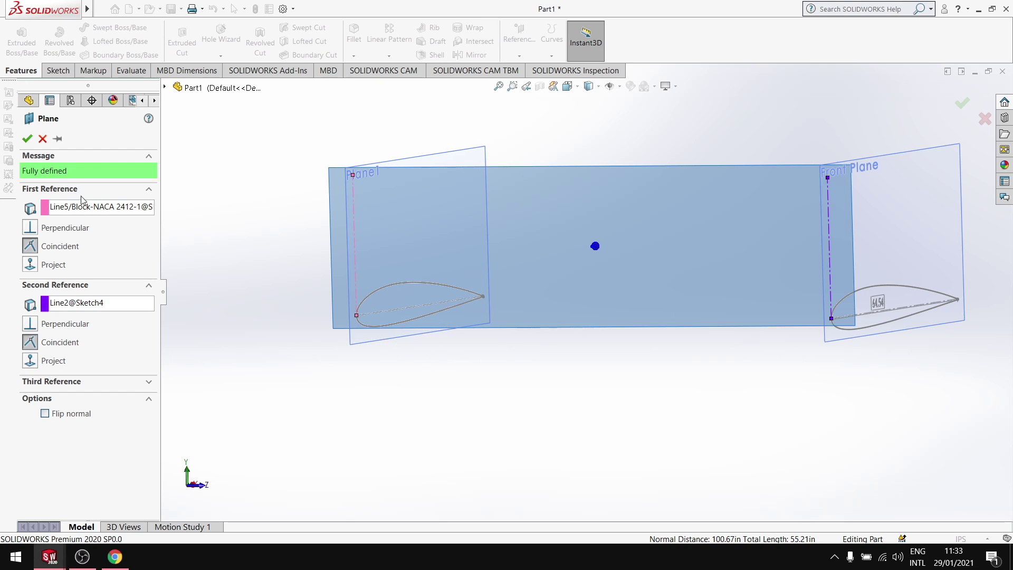
click(28, 139)
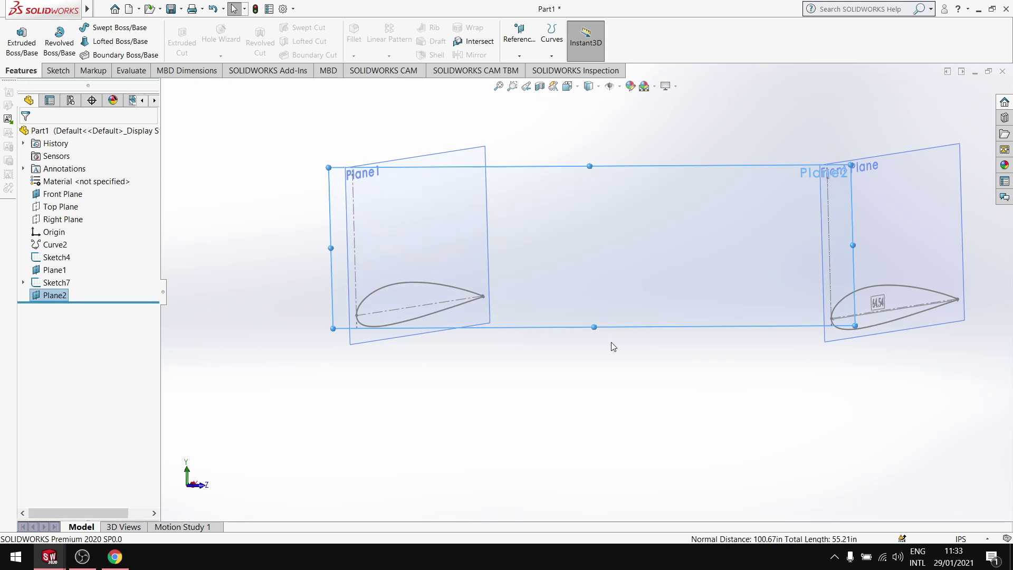
Step: Start a sketch on Plane2, view it from the side with both airfoil planes in sight, and activate the Line tool
middle_drag(651, 354, 567, 361)
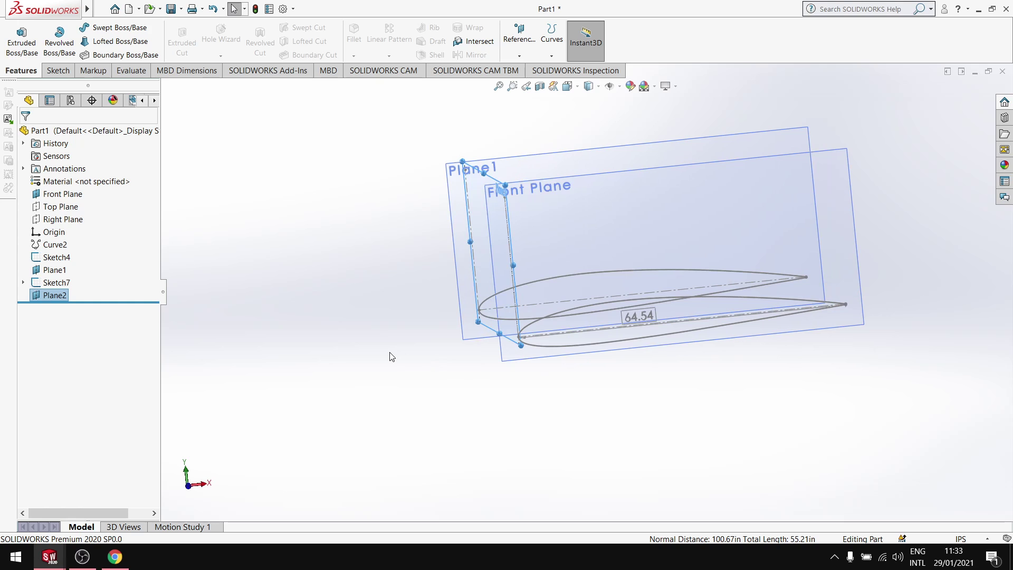
middle_drag(398, 343, 413, 352)
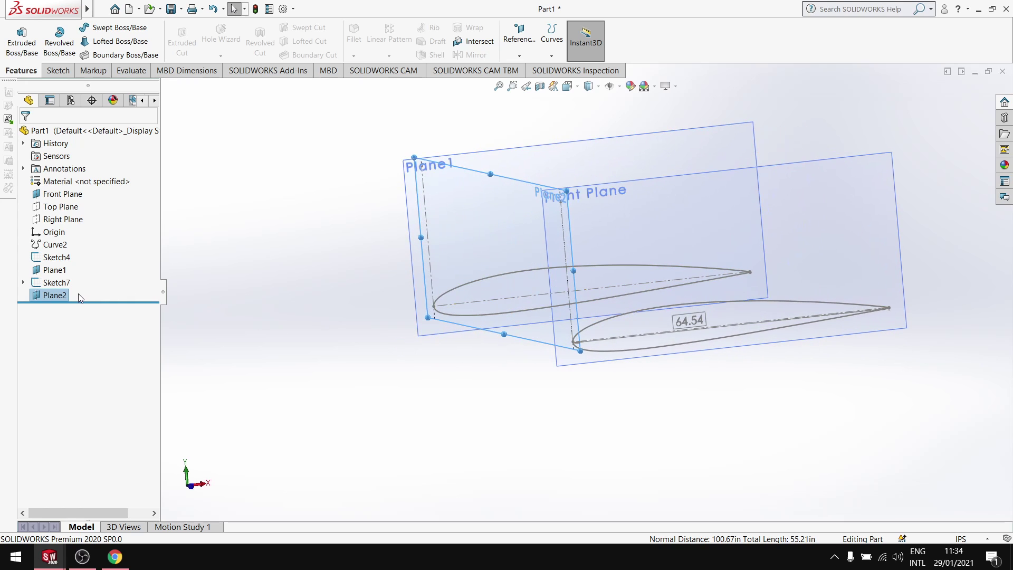
click(248, 288)
click(54, 295)
click(95, 279)
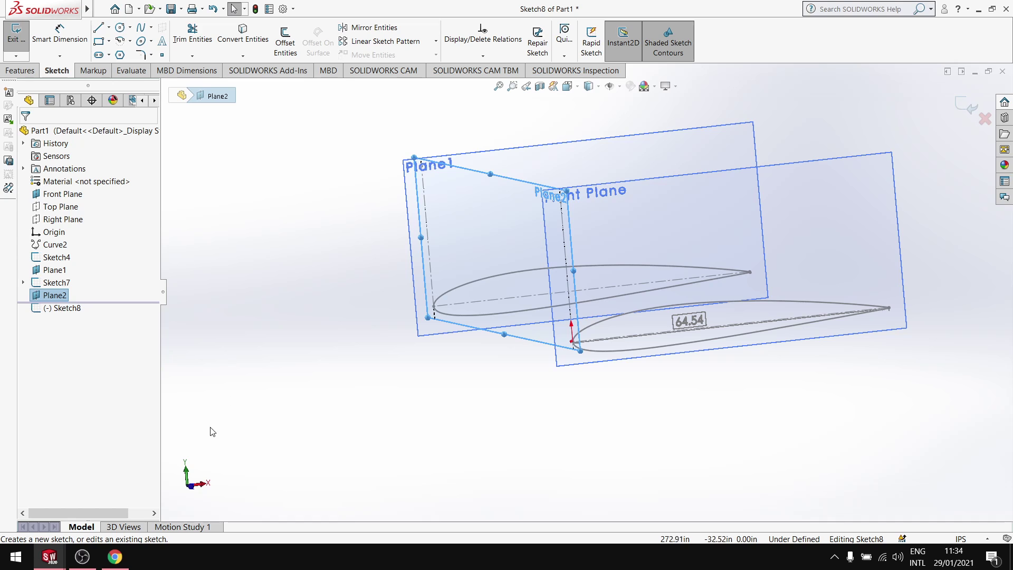
key(space)
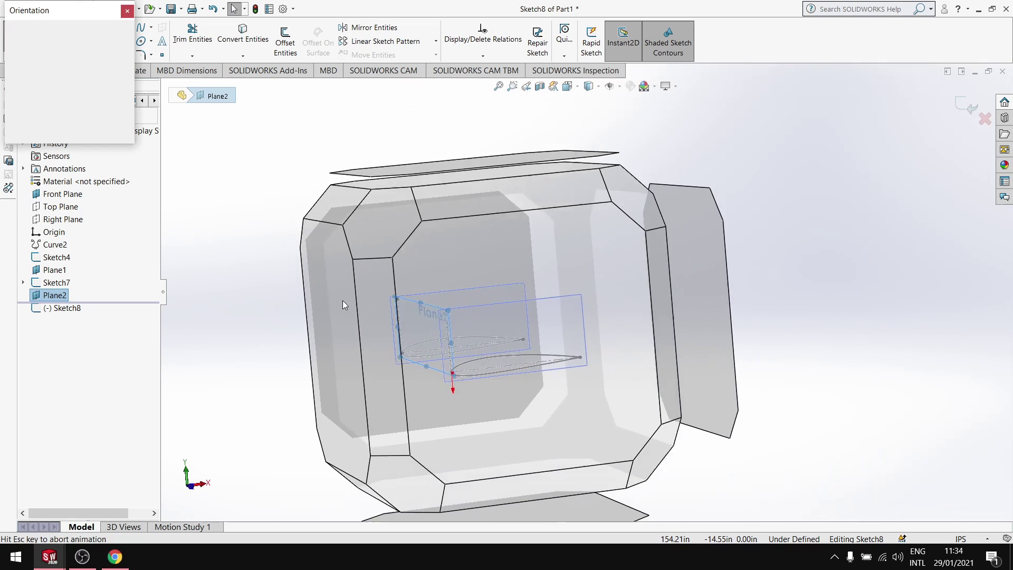
click(343, 337)
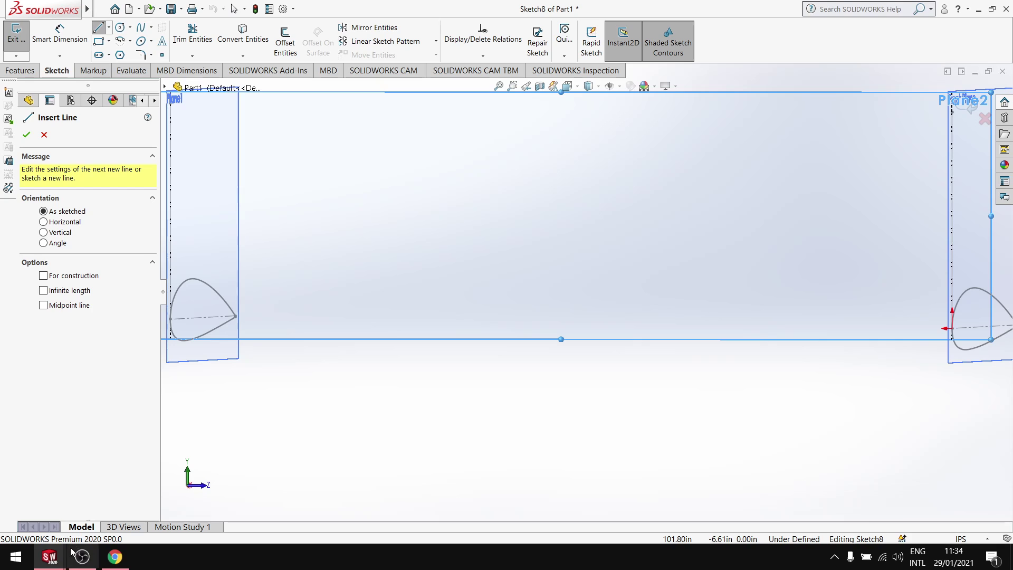
Step: Switch to the PICTURE part, examine the inboard wing dimensions on the aircraft's front view, and return to Part1
mouse_move(49, 557)
click(66, 496)
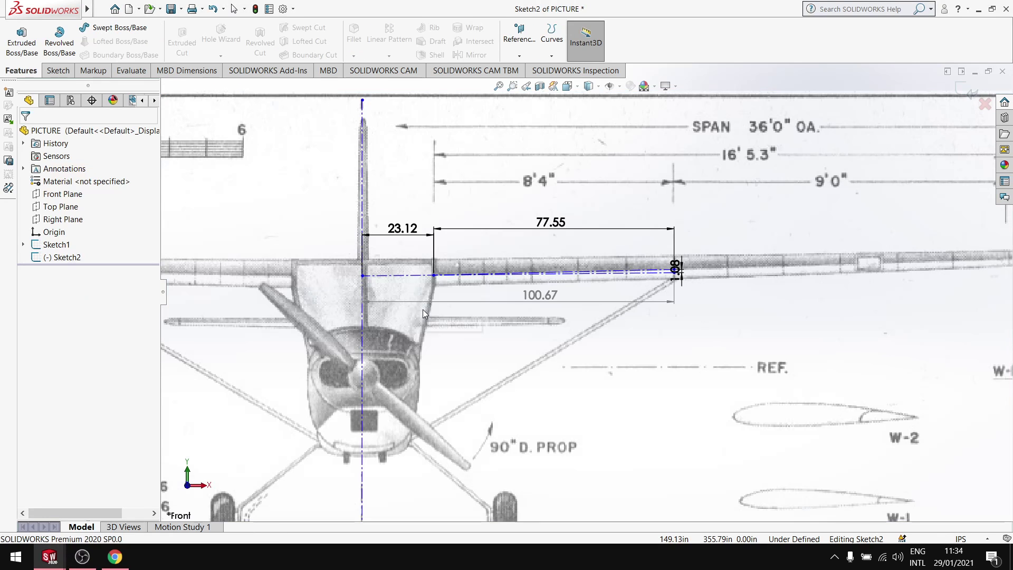
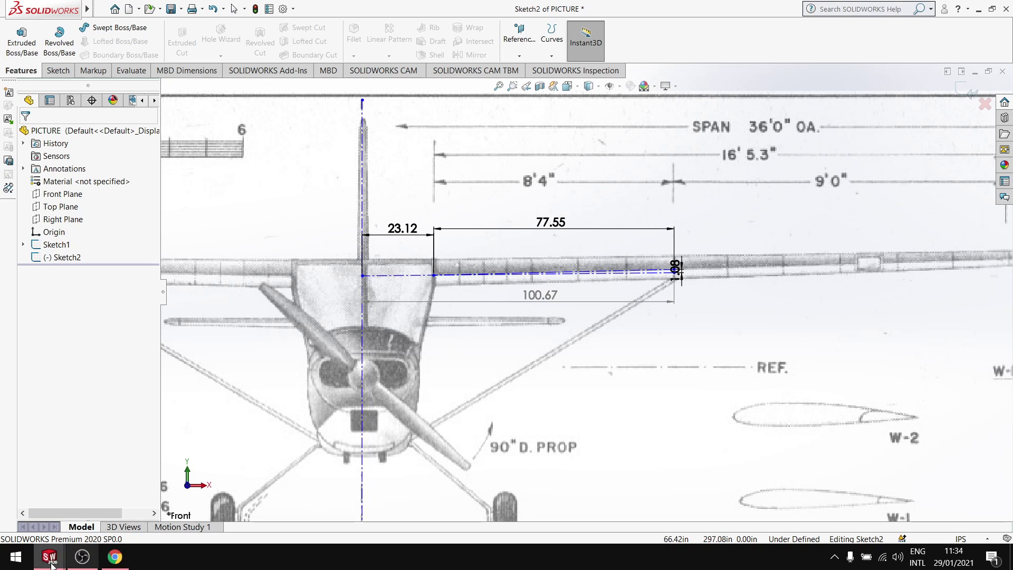
mouse_move(54, 563)
click(182, 496)
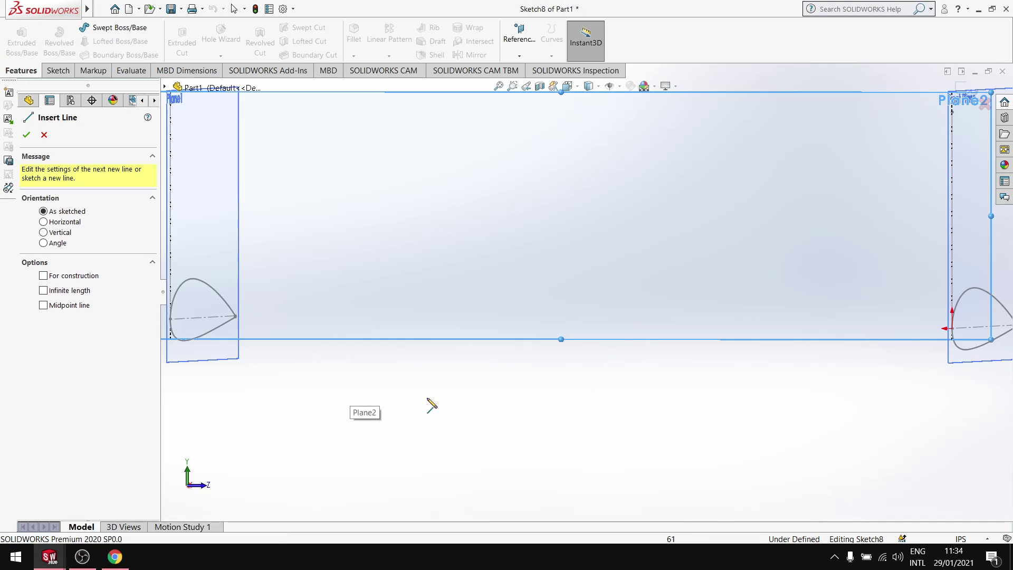
Step: Examine the vertical offset between the two airfoils at their leading edges from the front
click(205, 485)
scroll(851, 389, down, 5)
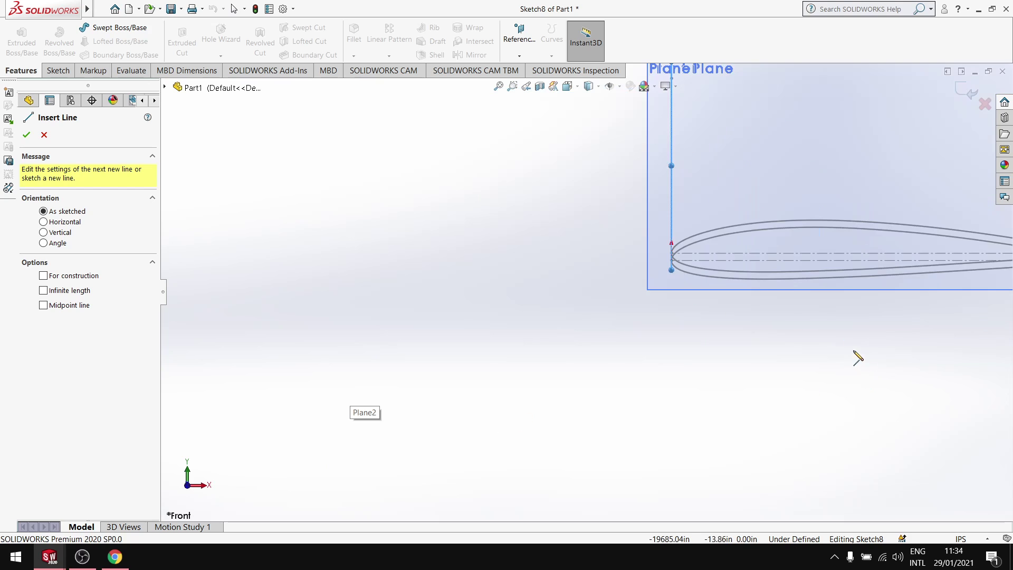
middle_drag(653, 306, 653, 302)
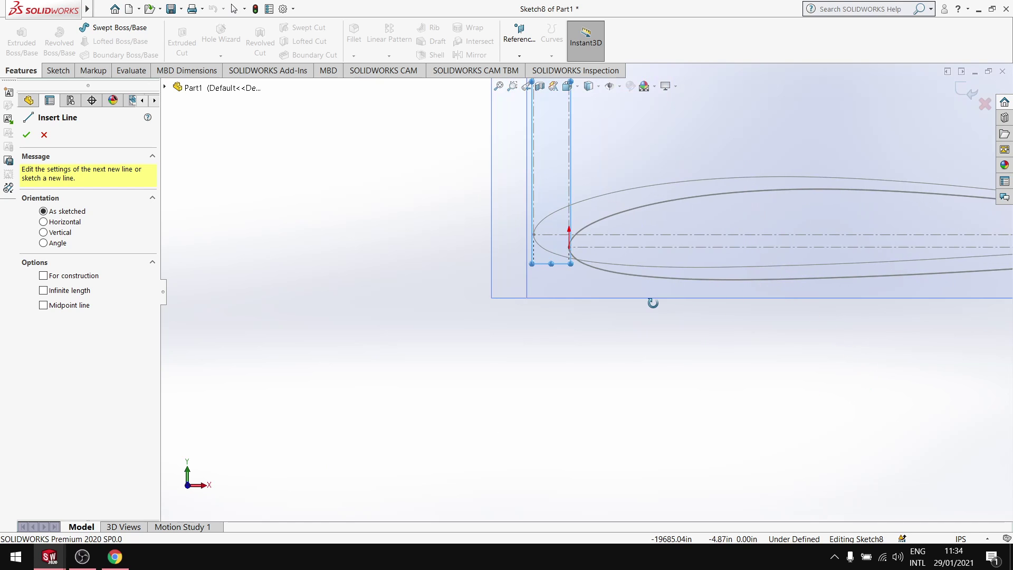
key(ctrl+shift+z)
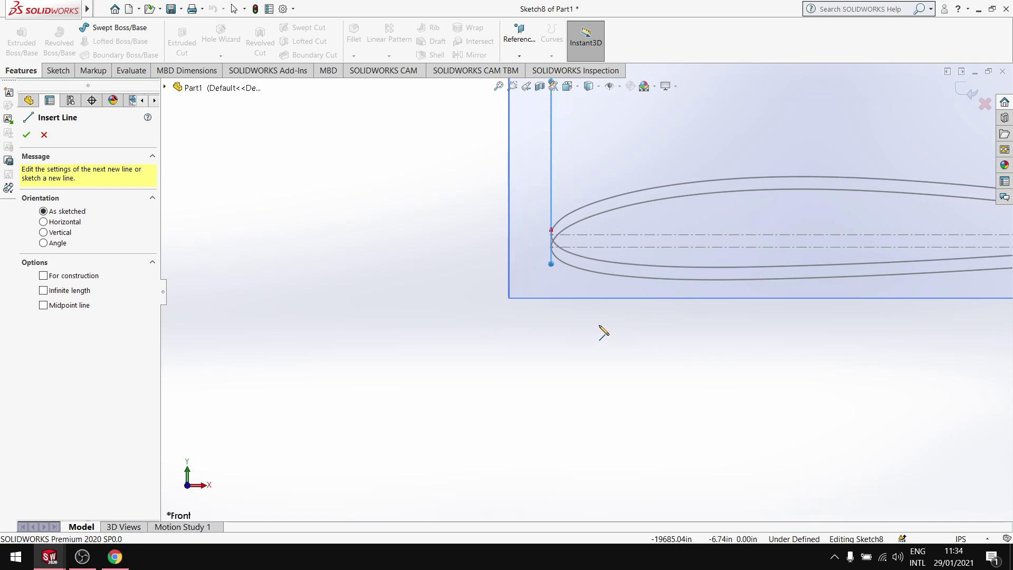
Step: Compare the two airfoils' leading edges, check the inboard wing dimensions in the PICTURE part's front view, and return to Part1
key(ctrl+shift+z)
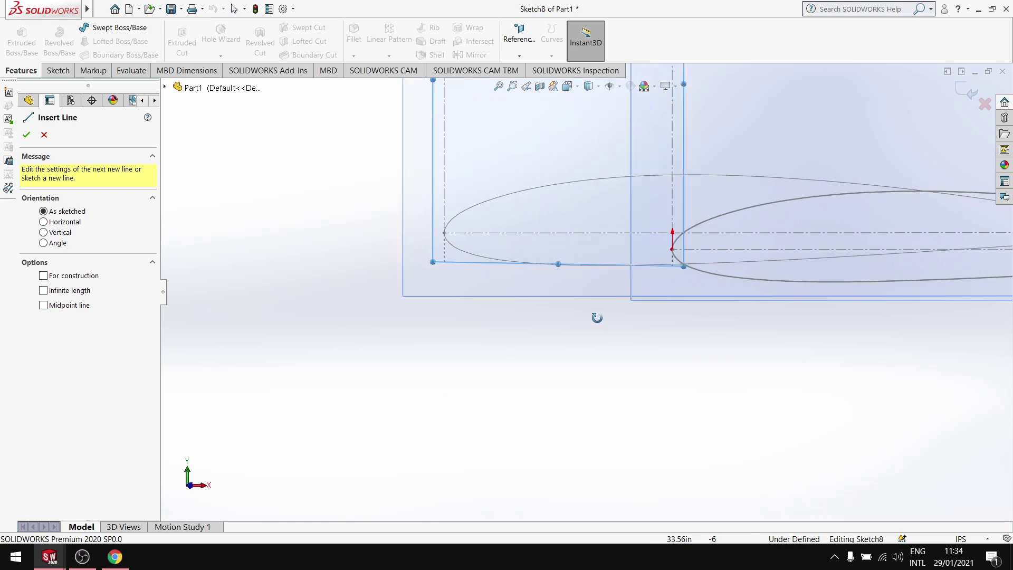
key(ctrl+shift+z)
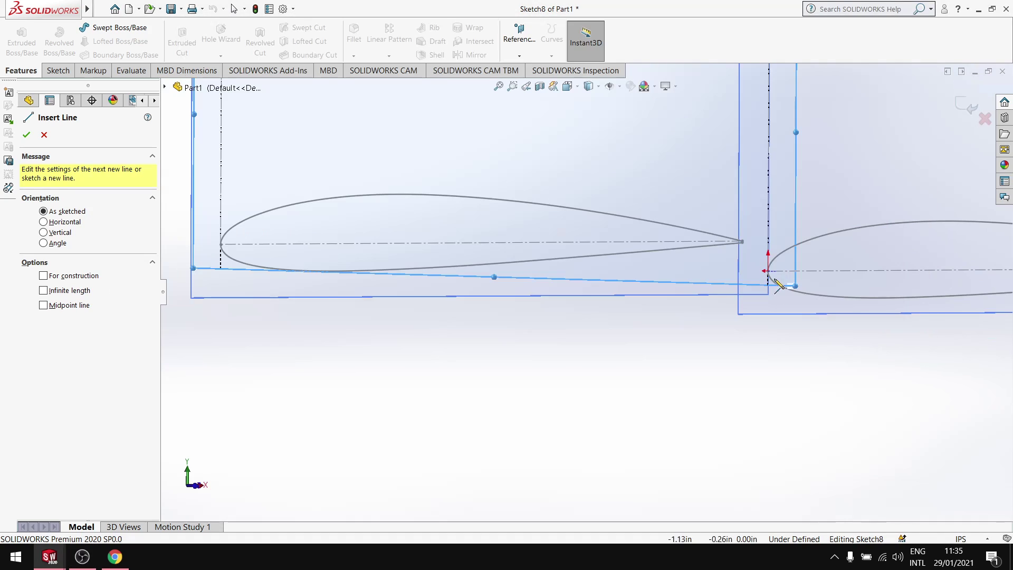
key(ctrl+shift+z)
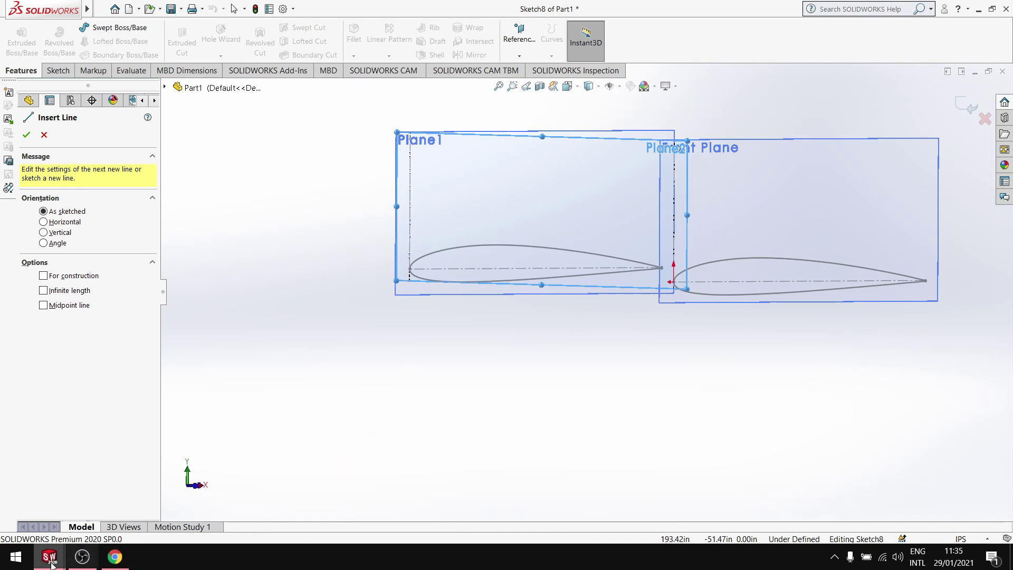
key(ctrl+Tab)
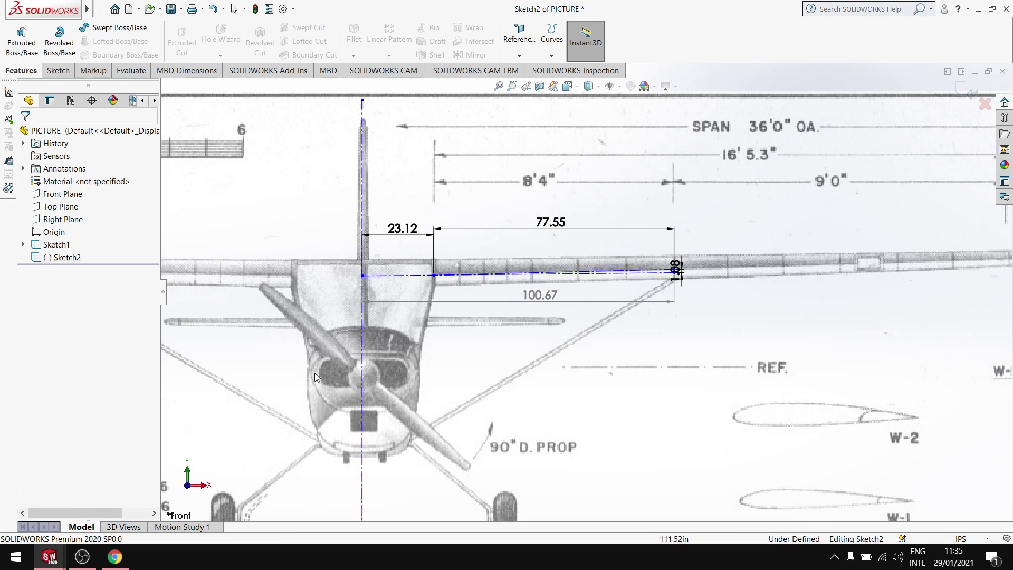
click(49, 557)
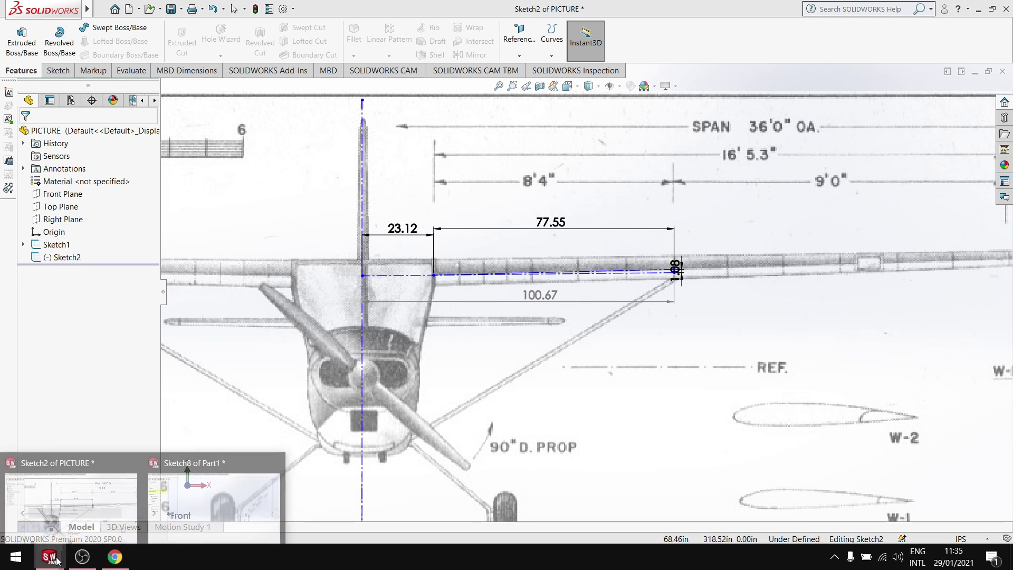
click(109, 493)
mouse_move(49, 556)
click(218, 501)
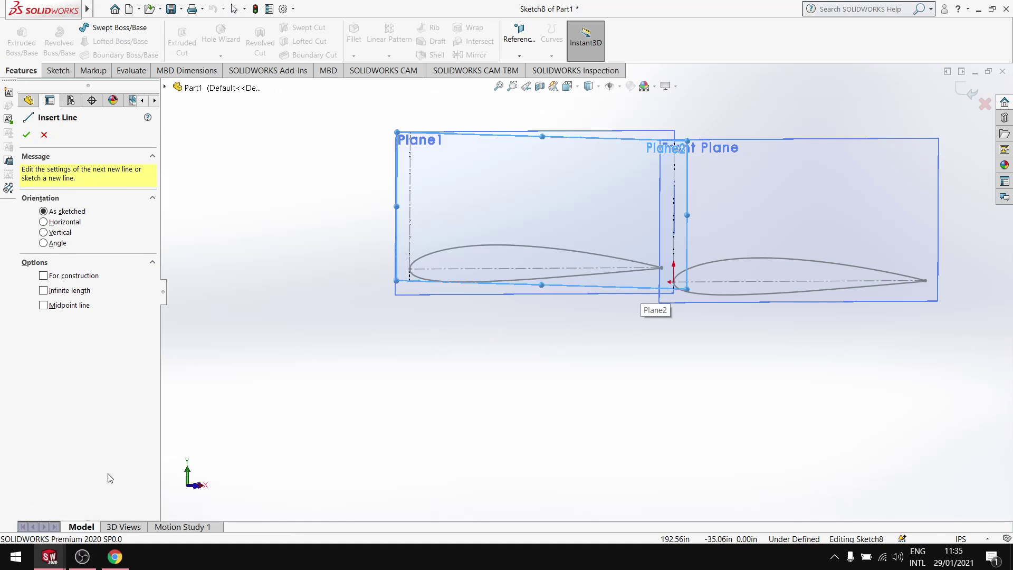
Step: In the left view, sketch a horizontal line about 23.57 in long from the origin towards the Plane1 airfoil
key(space)
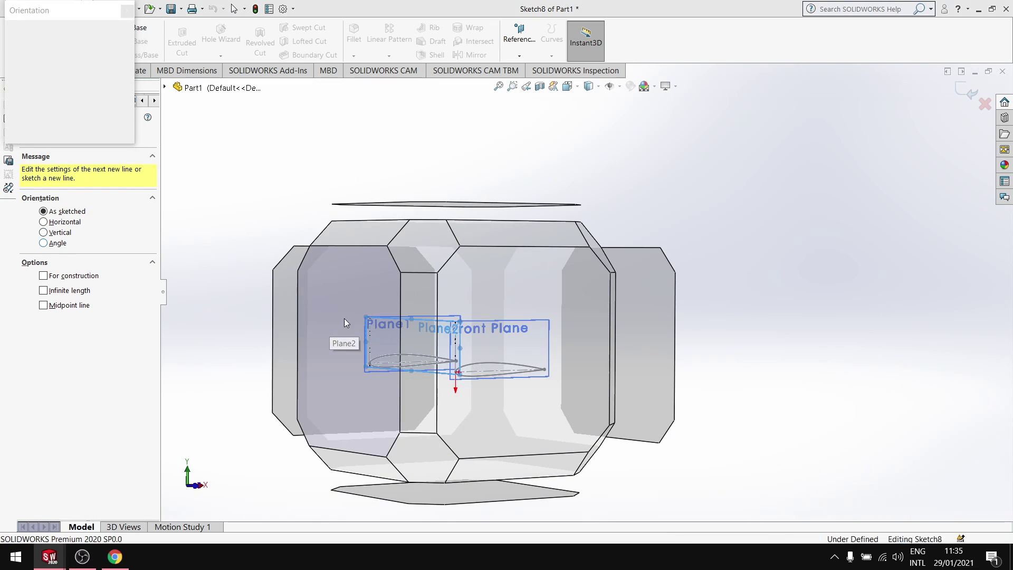
click(339, 318)
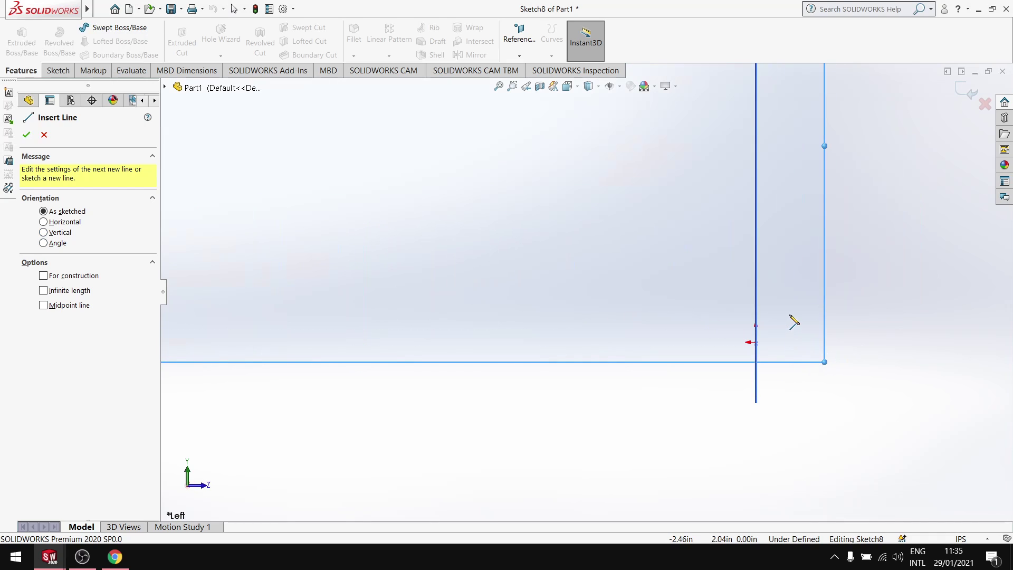
mouse_move(762, 350)
middle_down()
mouse_move(780, 337)
mouse_move(815, 354)
middle_up()
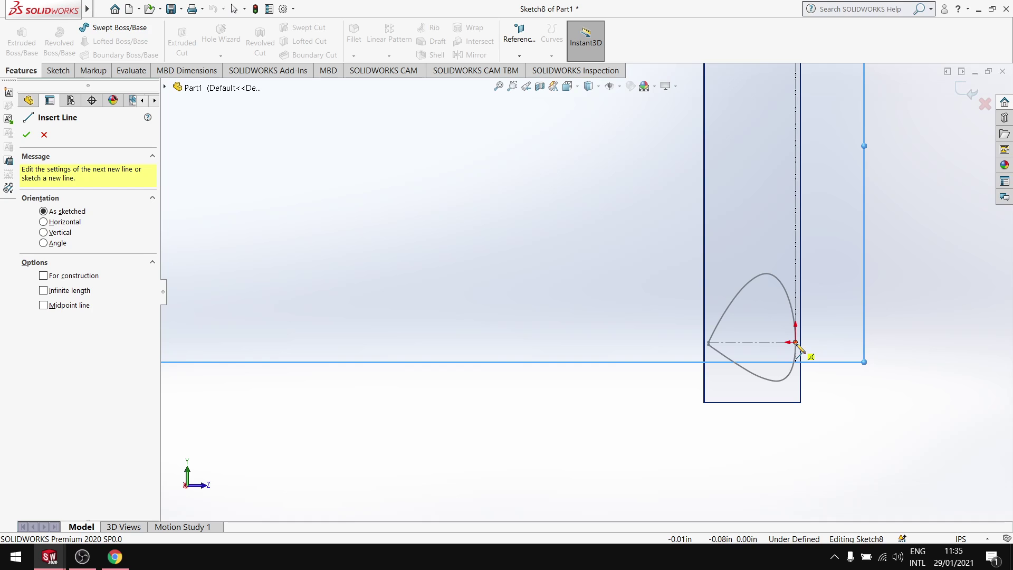
click(796, 342)
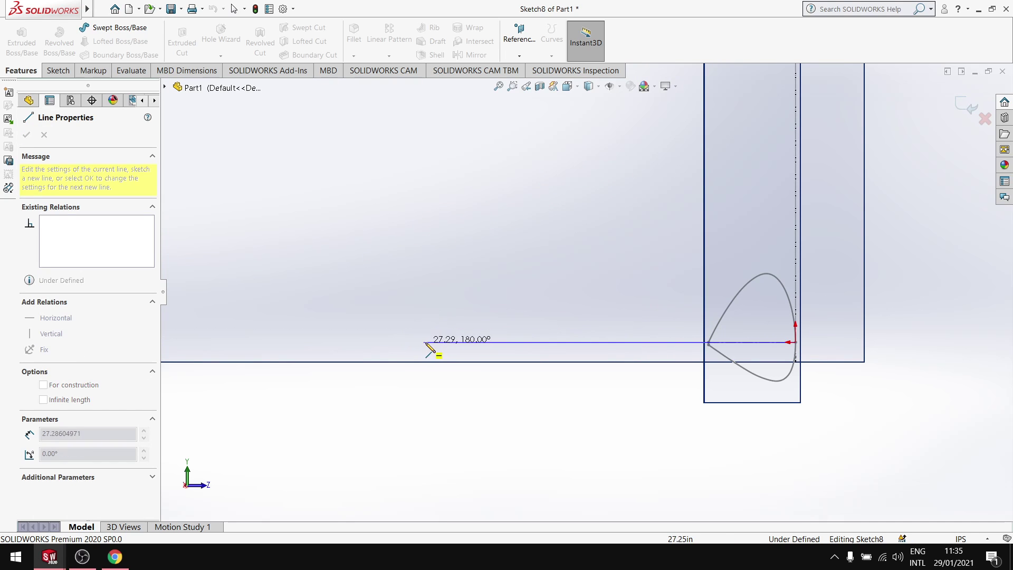
click(474, 342)
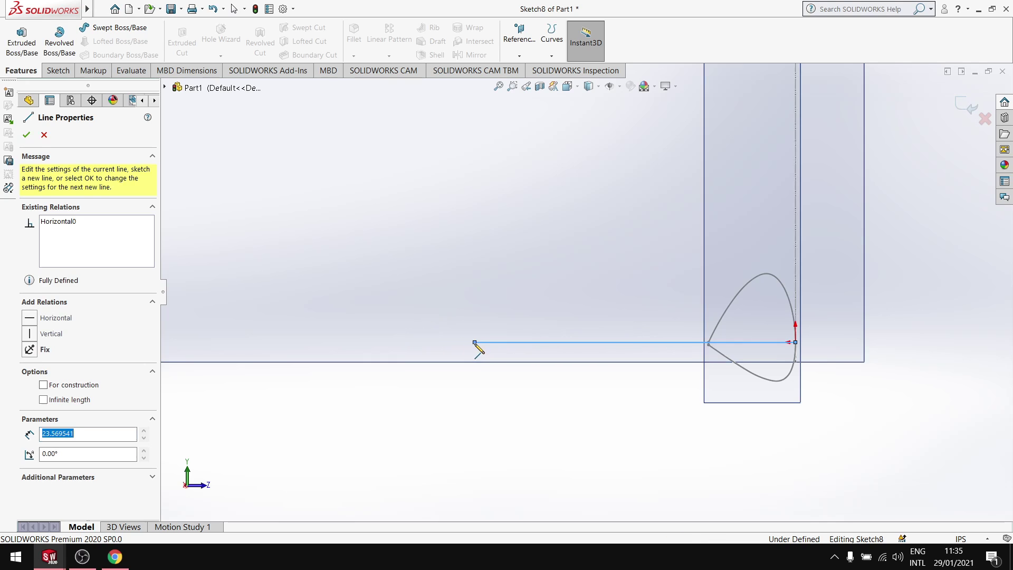
Step: Continue with a sloped line about 77 in long ending at the leading edge of the Plane1 airfoil, and finish the line chain
scroll(448, 378, up, 4)
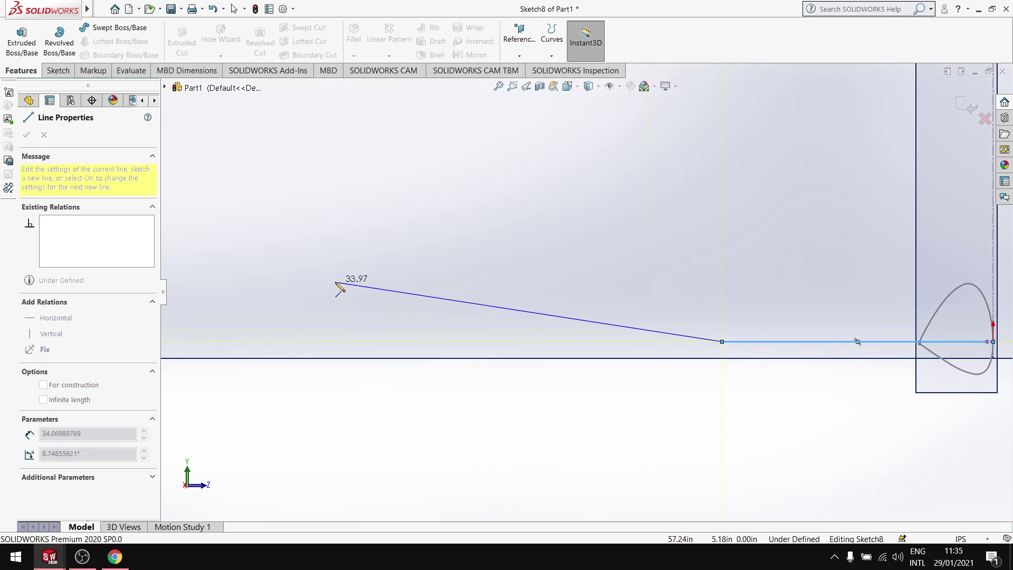
ctrl+middle_drag(340, 289, 550, 301)
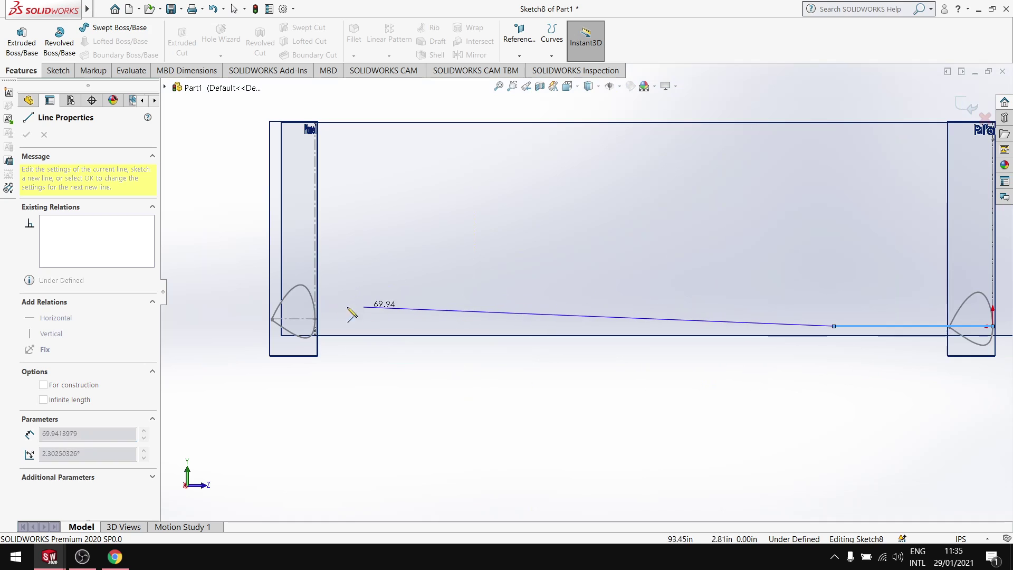
scroll(334, 308, down, 3)
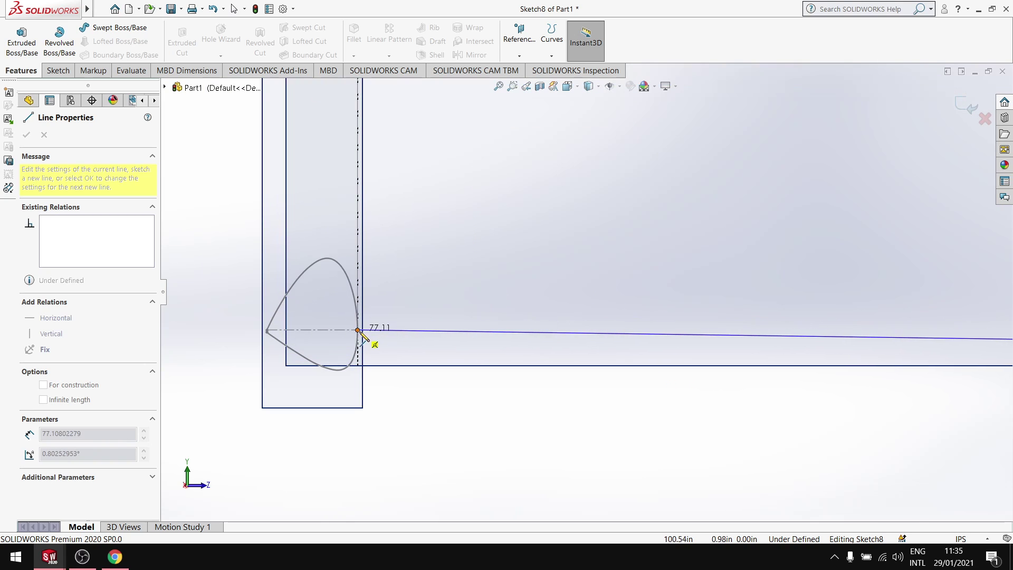
click(358, 329)
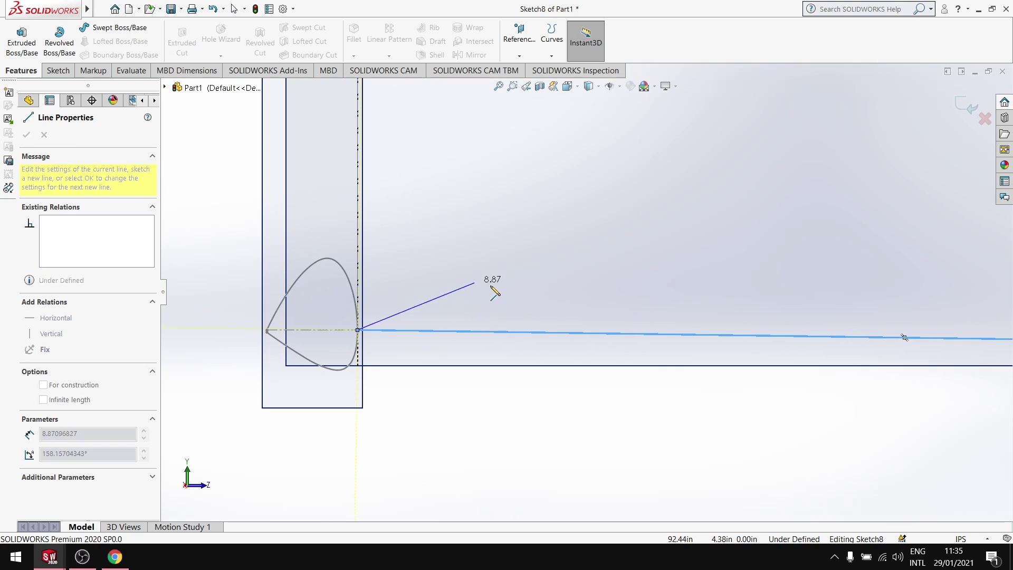
key(Escape)
scroll(750, 310, up, 4)
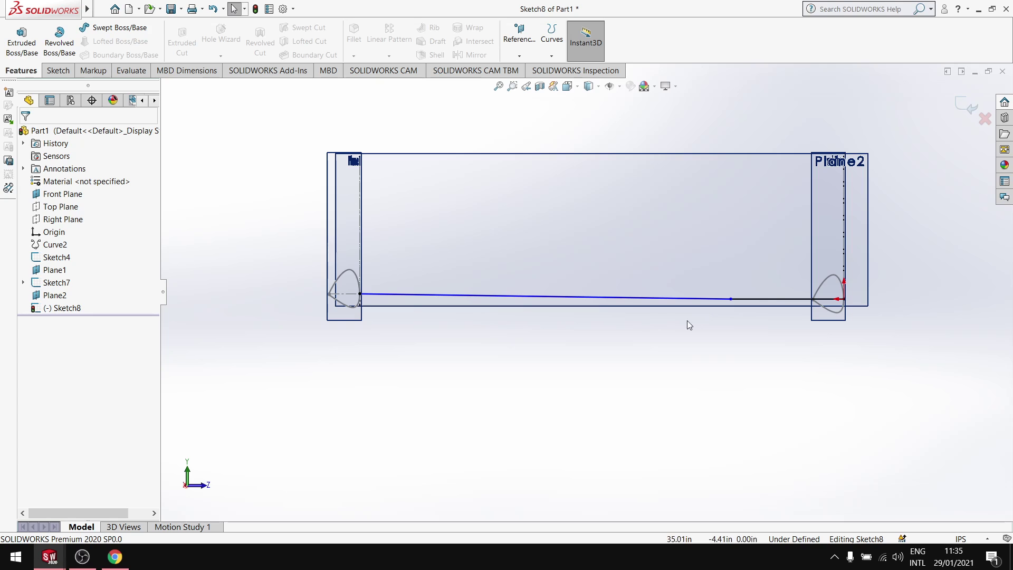
Step: Dimension the horizontal line's length as 23.12 in
click(58, 71)
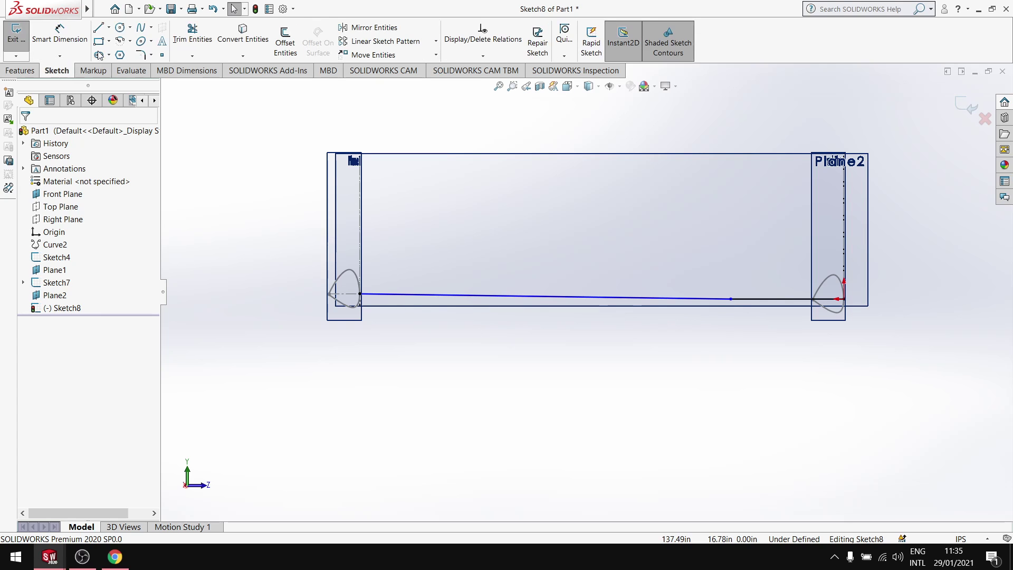
click(739, 299)
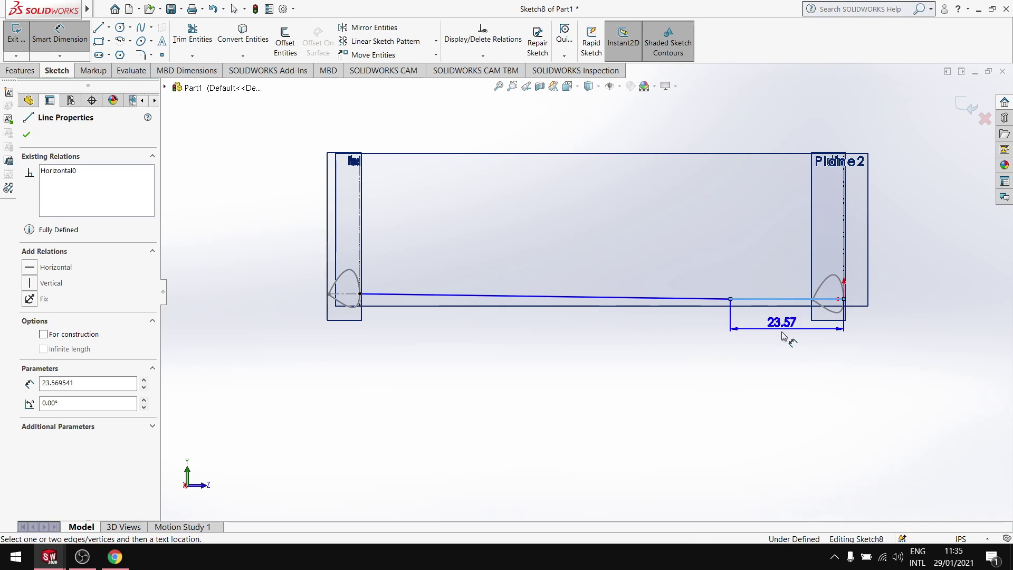
click(783, 349)
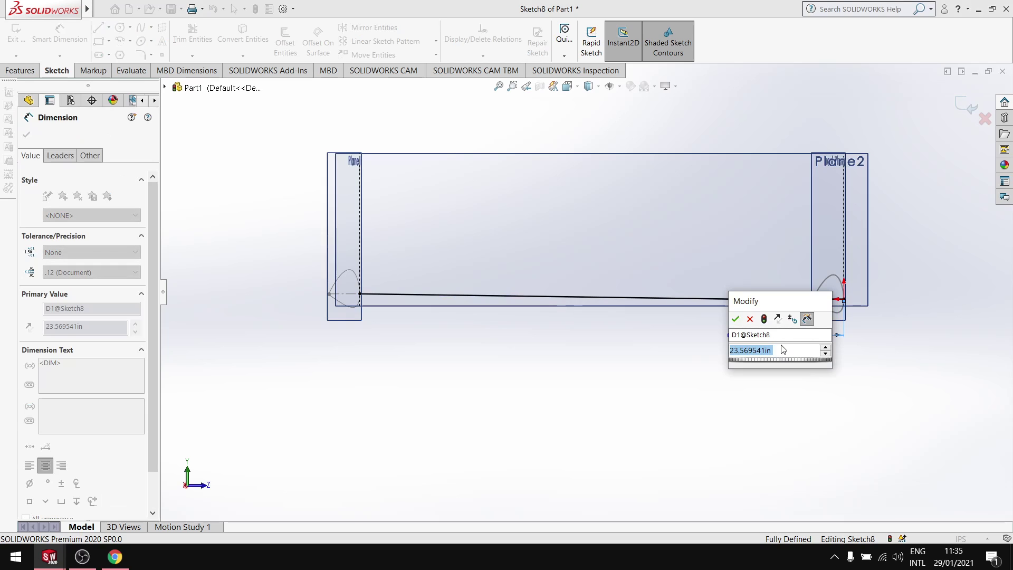
text(23.12)
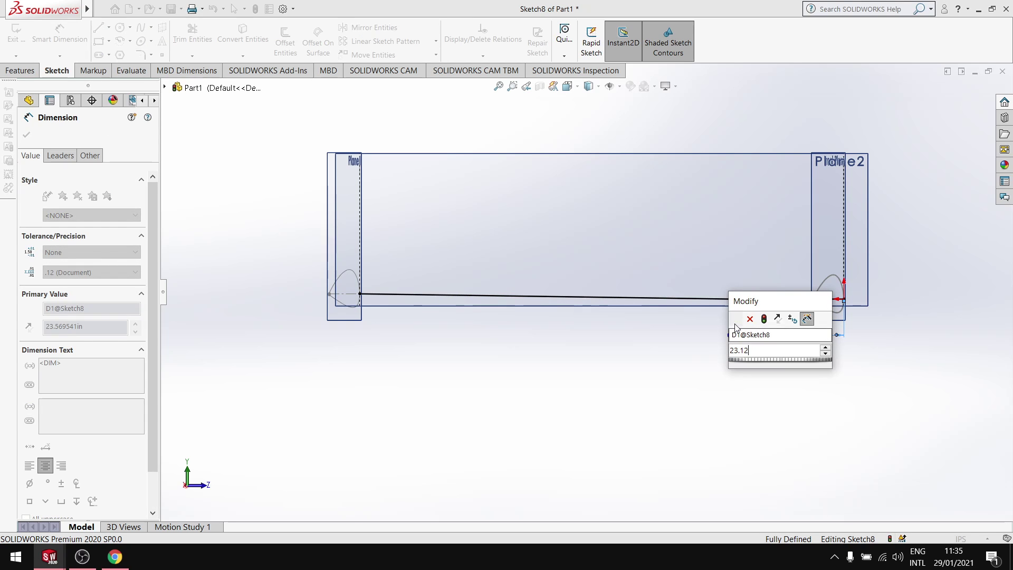
key(Return)
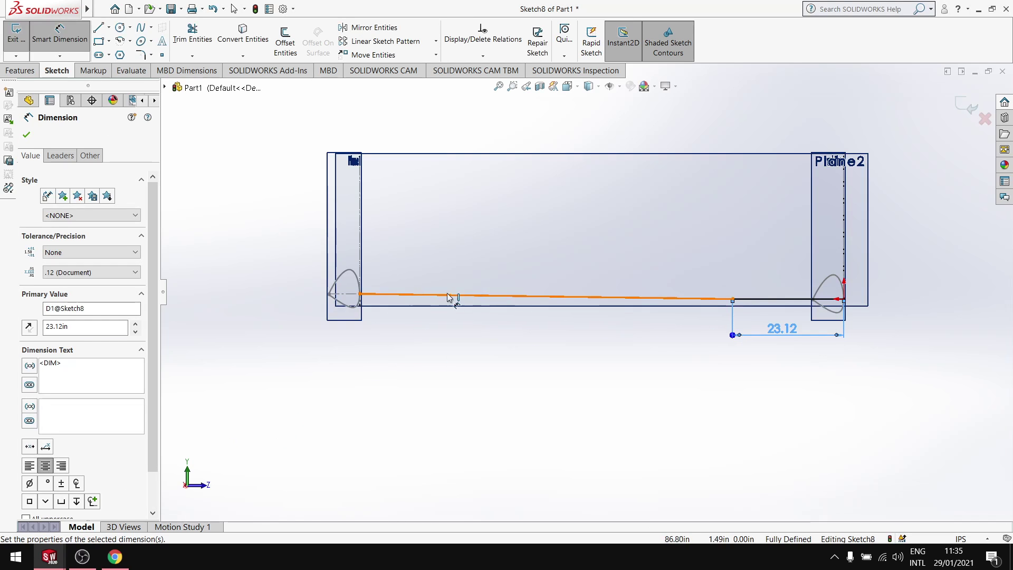
Step: Add a driven dimension for the sloped line's horizontal span and delete that dimension
click(549, 297)
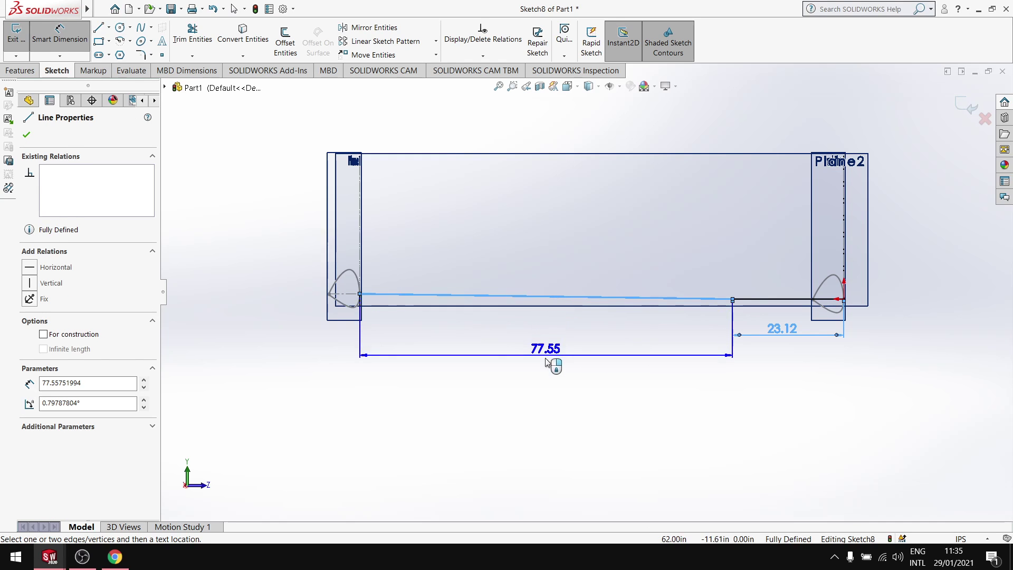
click(547, 363)
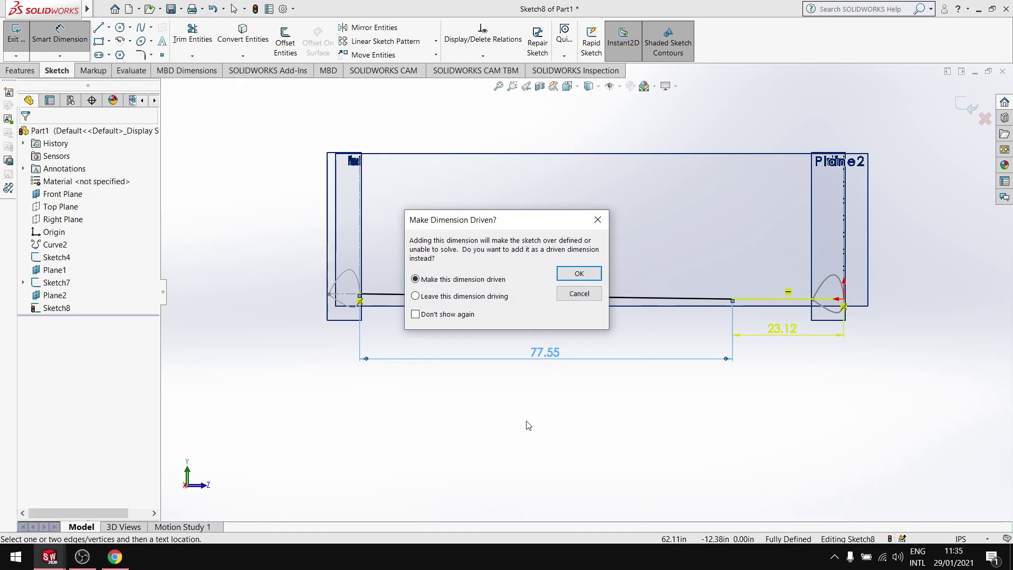
click(580, 274)
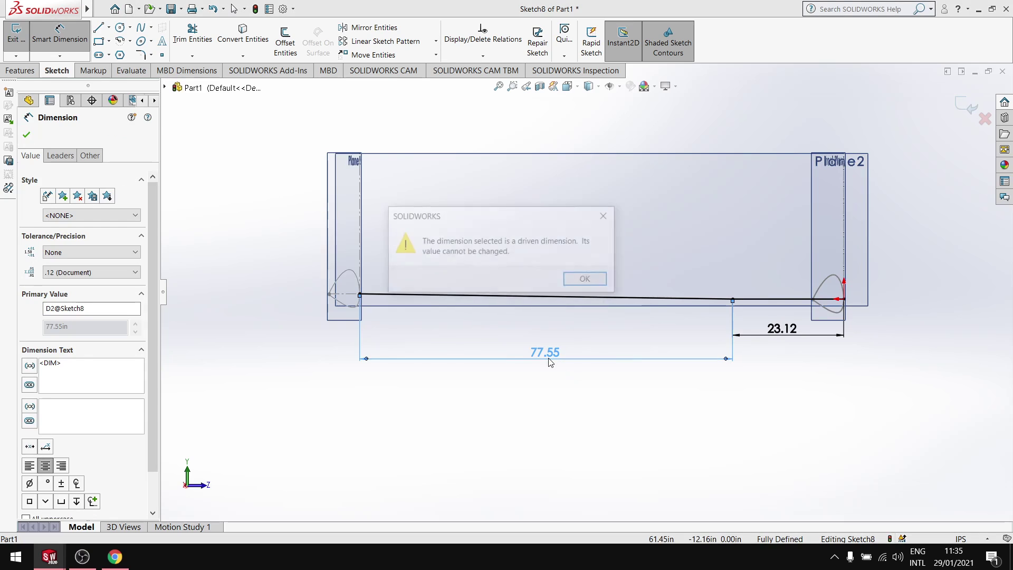
click(577, 284)
right_click(554, 350)
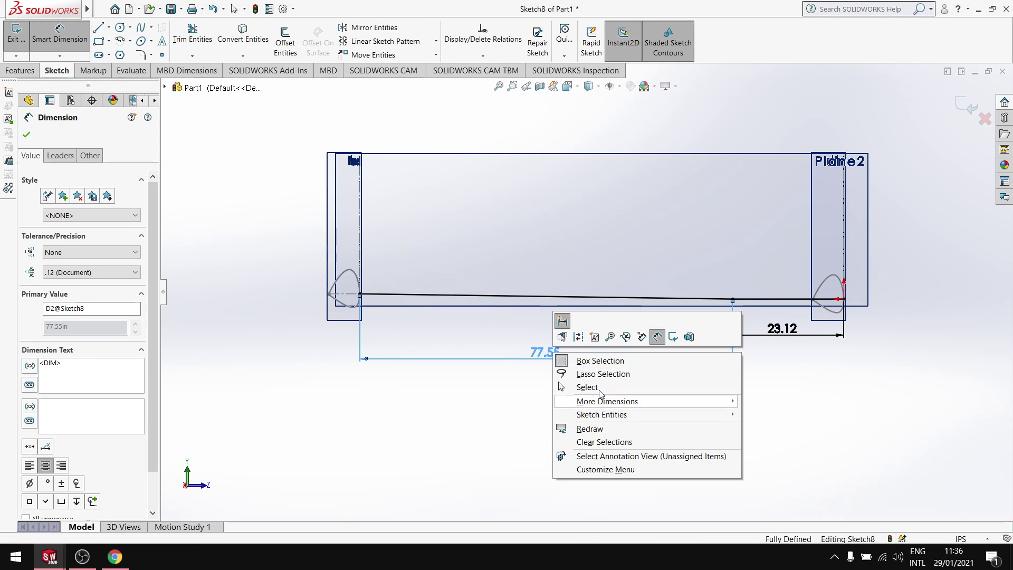
click(500, 362)
click(26, 134)
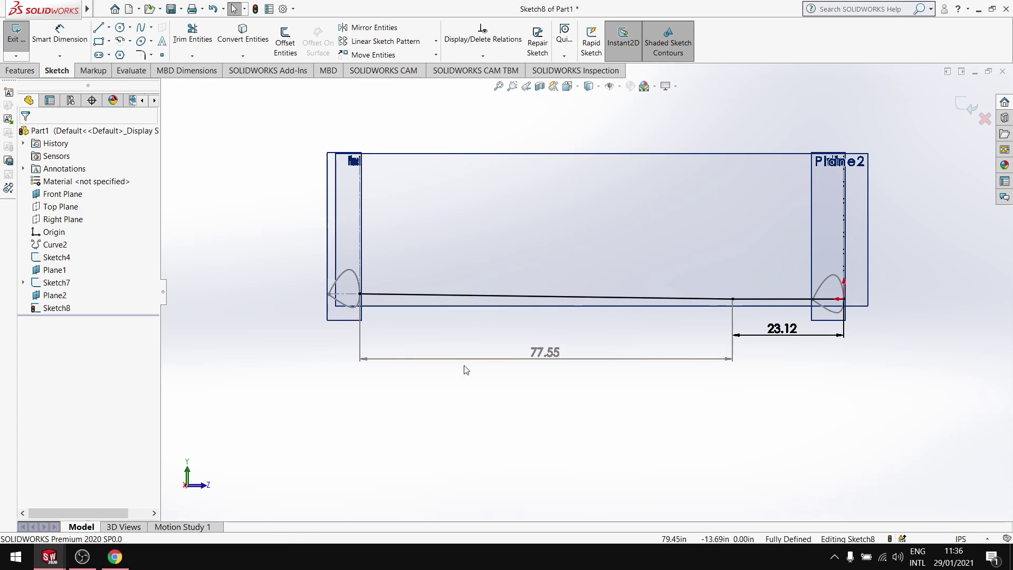
right_click(556, 354)
click(594, 440)
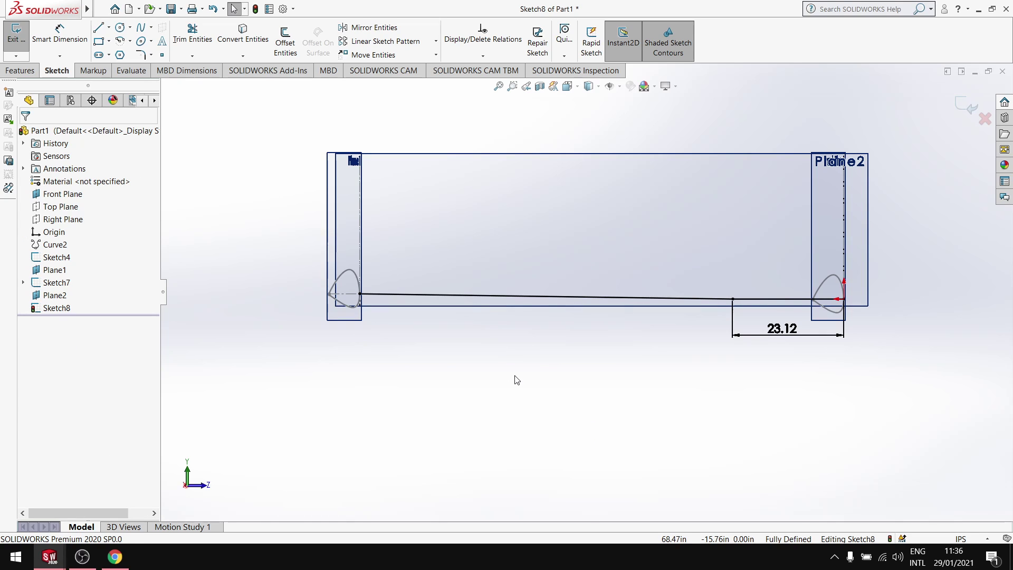
Step: Exit the finished line sketch and start a new sketch on Plane2
middle_drag(517, 380, 471, 384)
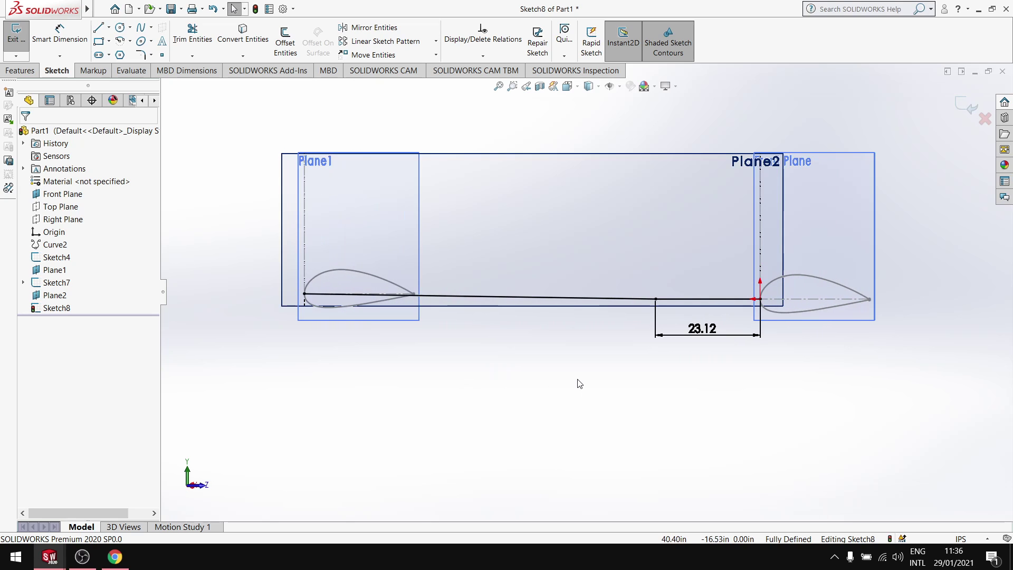
click(57, 296)
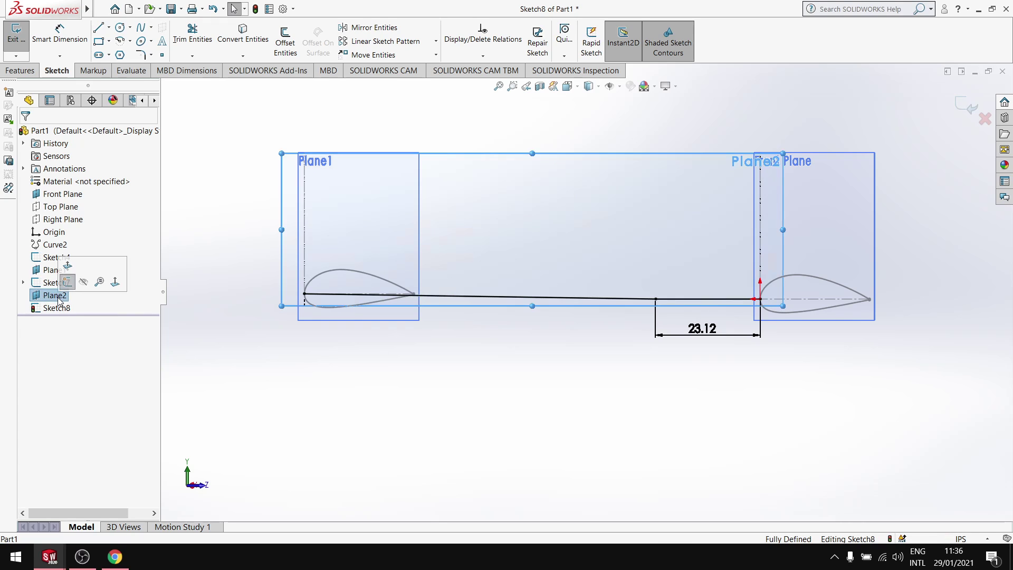
click(135, 315)
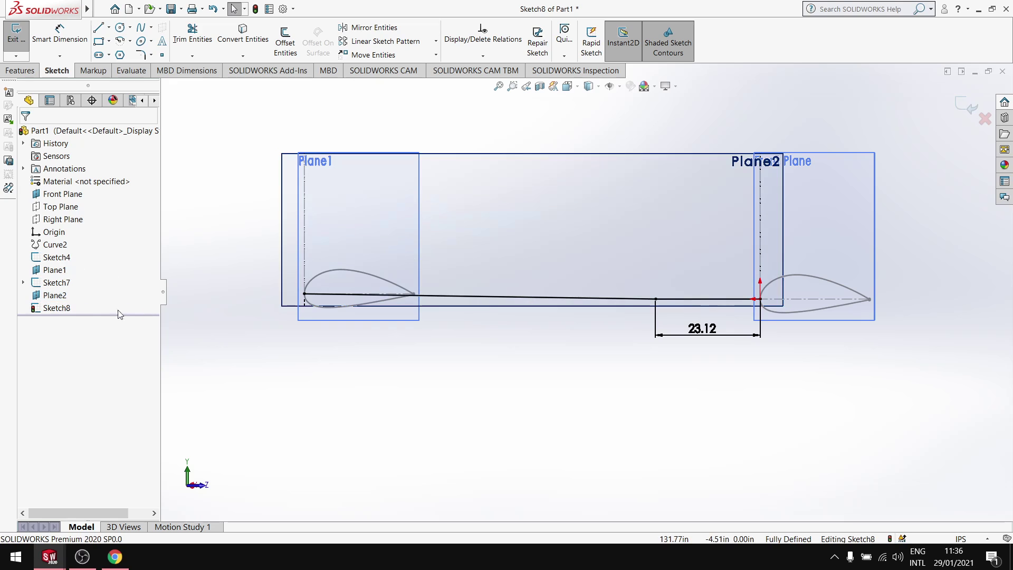
click(24, 44)
click(55, 296)
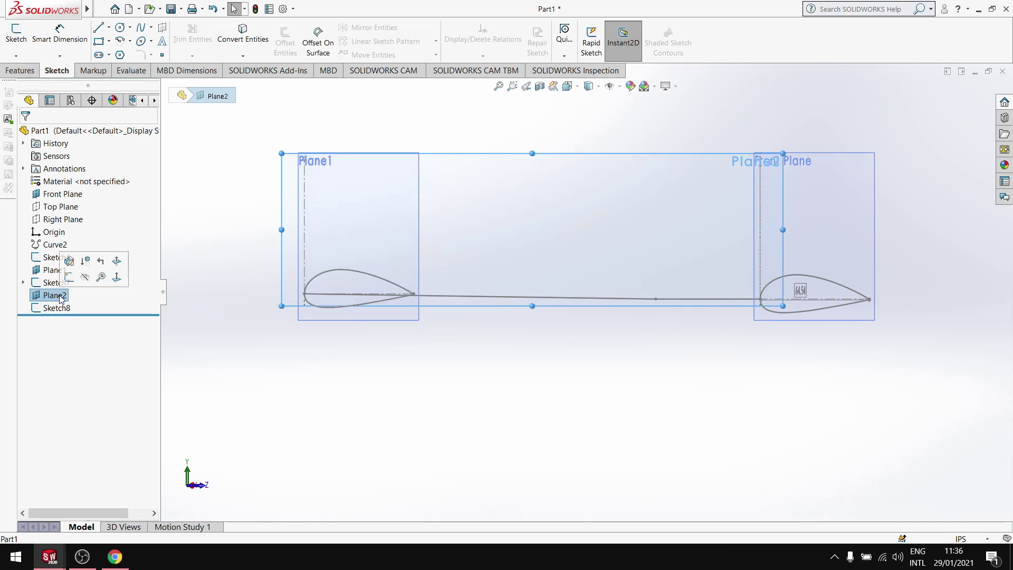
click(63, 261)
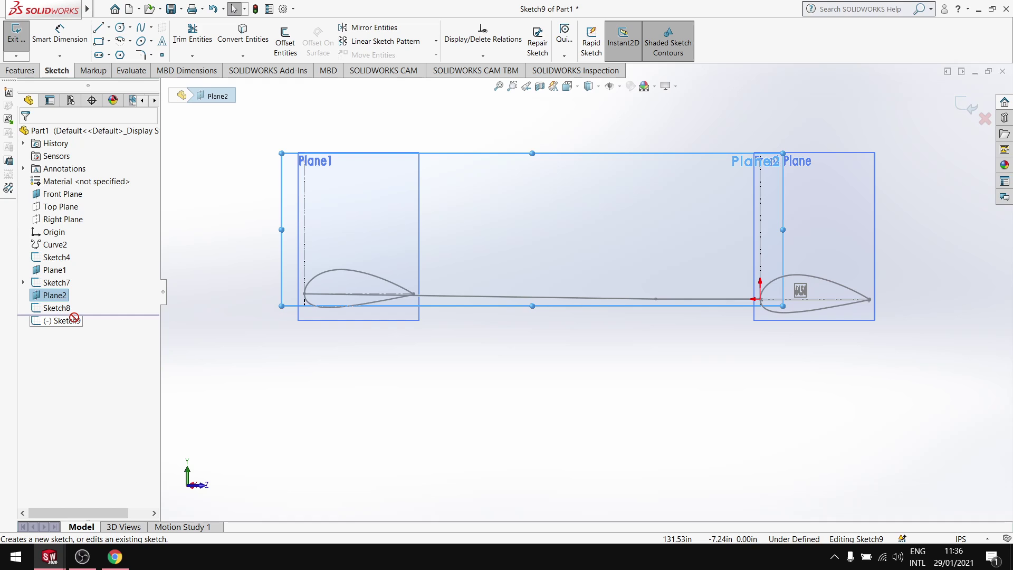
mouse_move(443, 433)
middle_down()
mouse_move(489, 427)
mouse_move(305, 430)
mouse_move(312, 362)
mouse_move(324, 373)
middle_up()
click(99, 27)
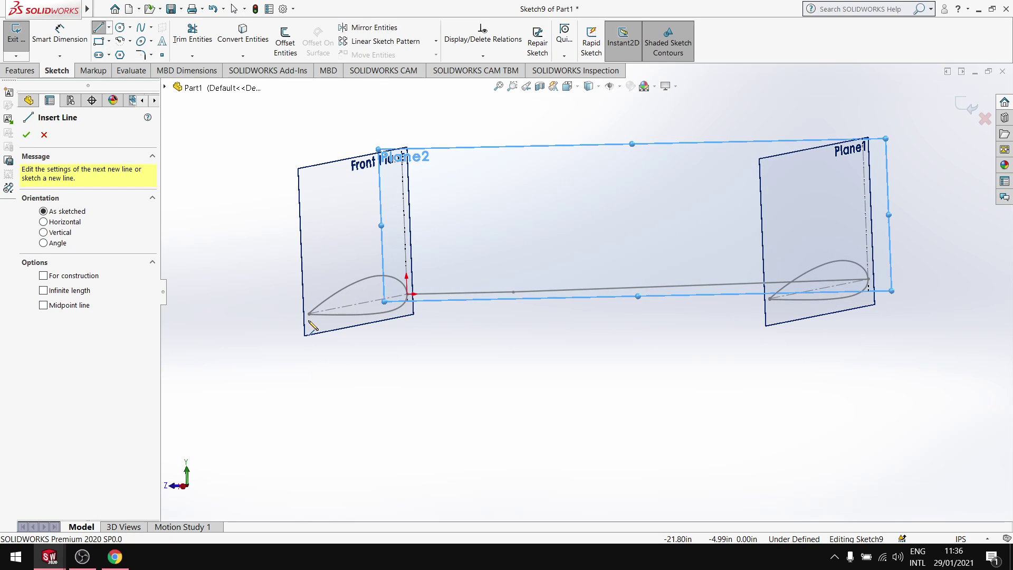
scroll(311, 324, down, 6)
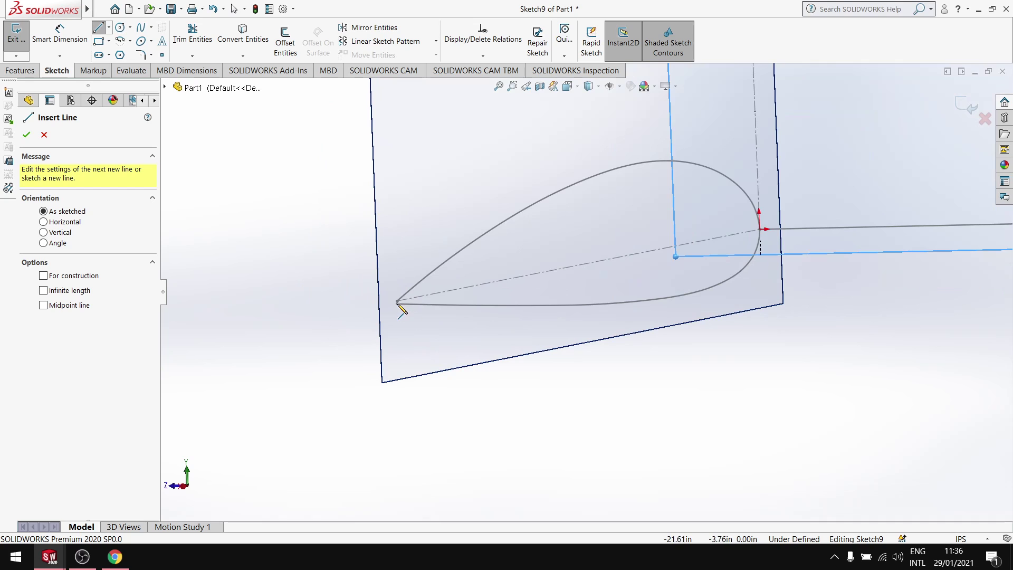
scroll(511, 318, up, 5)
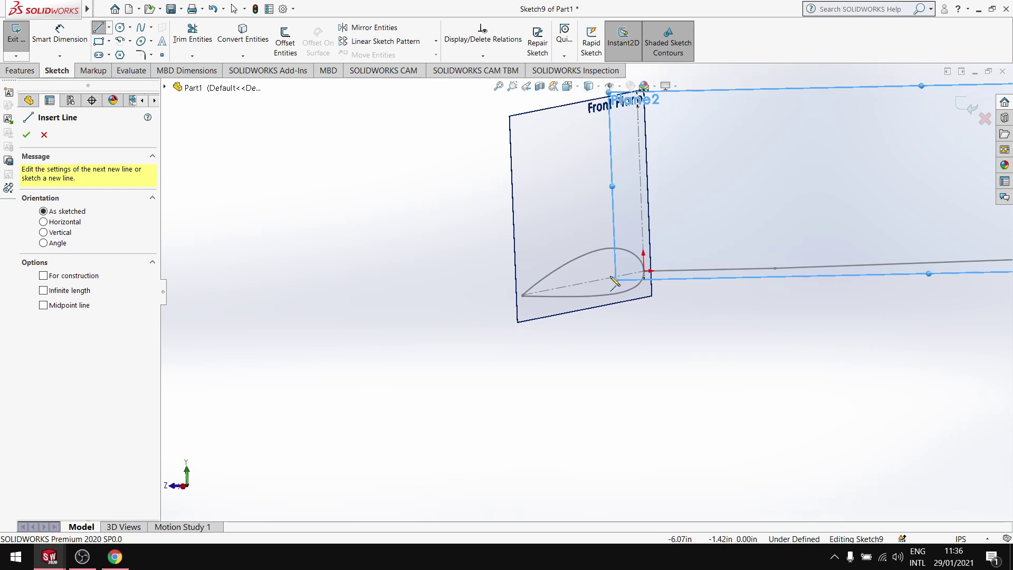
mouse_move(743, 286)
middle_down()
mouse_move(617, 316)
mouse_move(730, 306)
mouse_move(718, 301)
middle_up()
middle_drag(614, 337, 668, 319)
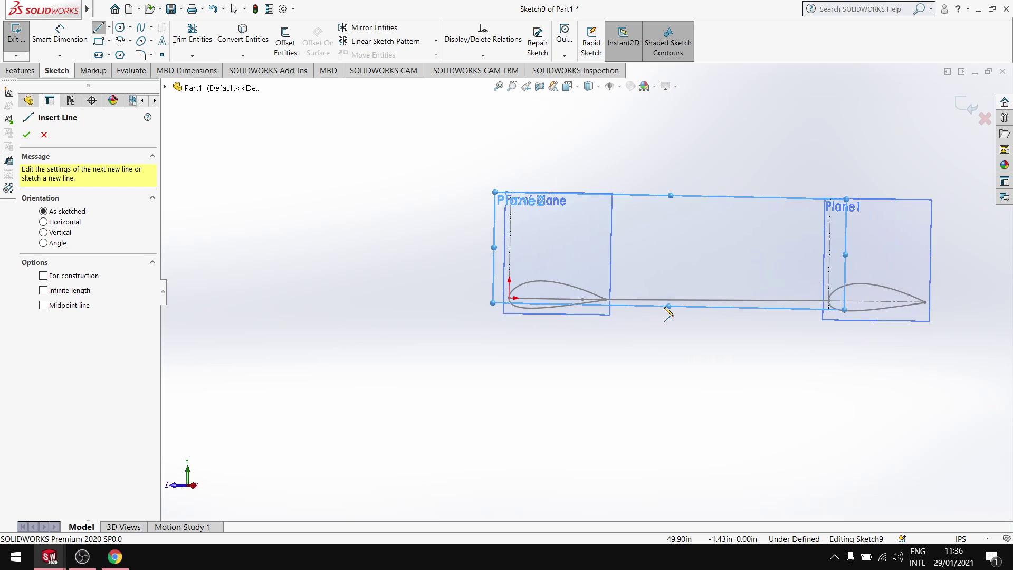
click(44, 135)
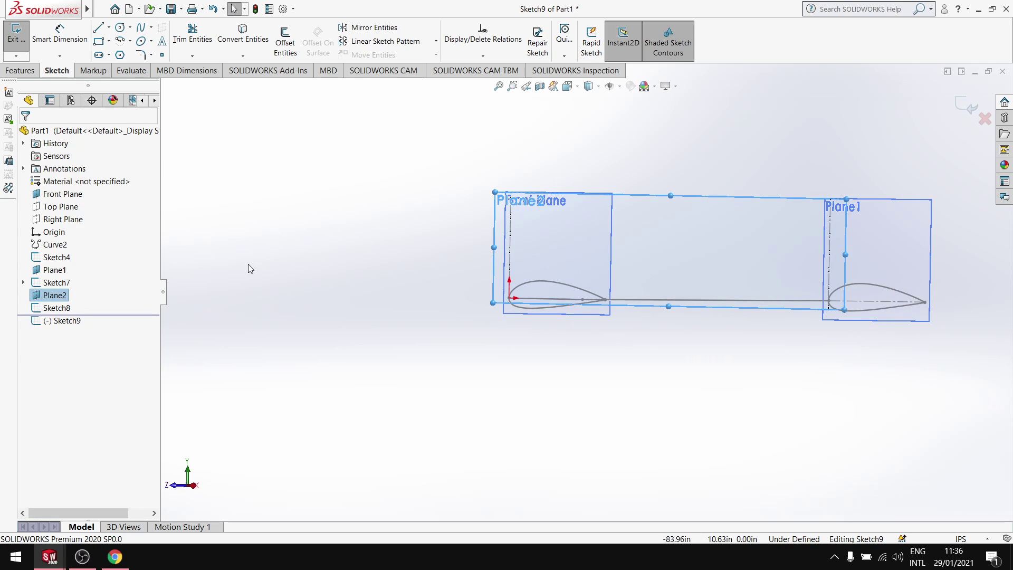
Step: Try to sketch a line on Plane2 starting from the trailing edge of the Front Plane airfoil
middle_drag(561, 340, 661, 243)
right_click(670, 252)
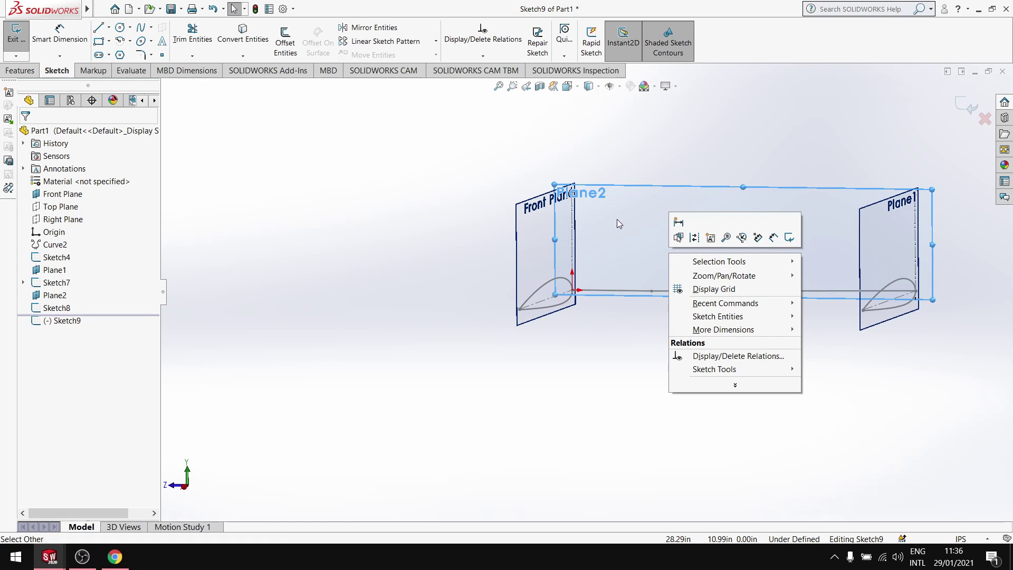
click(347, 289)
middle_drag(608, 292, 578, 301)
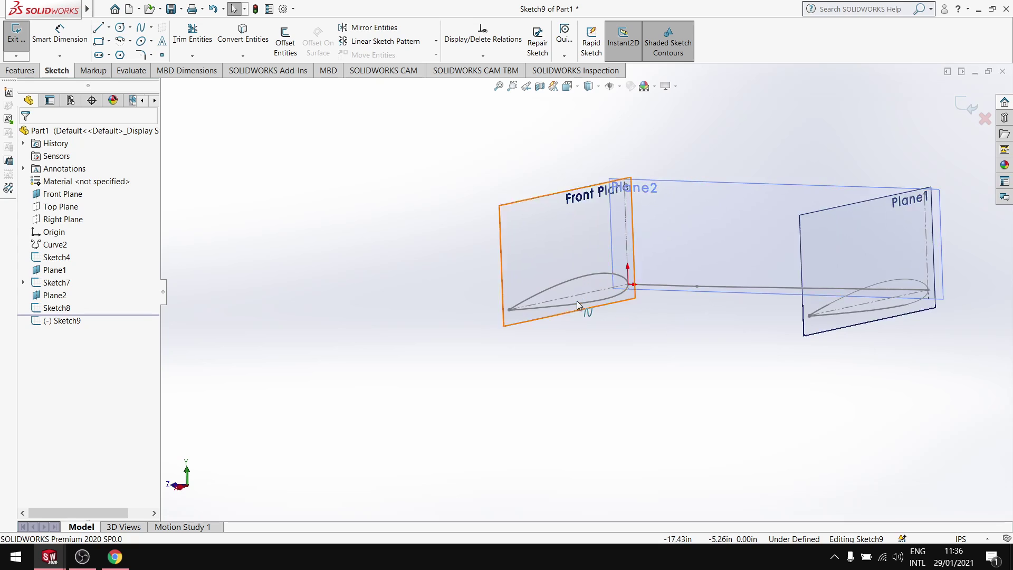
scroll(578, 301, down, 3)
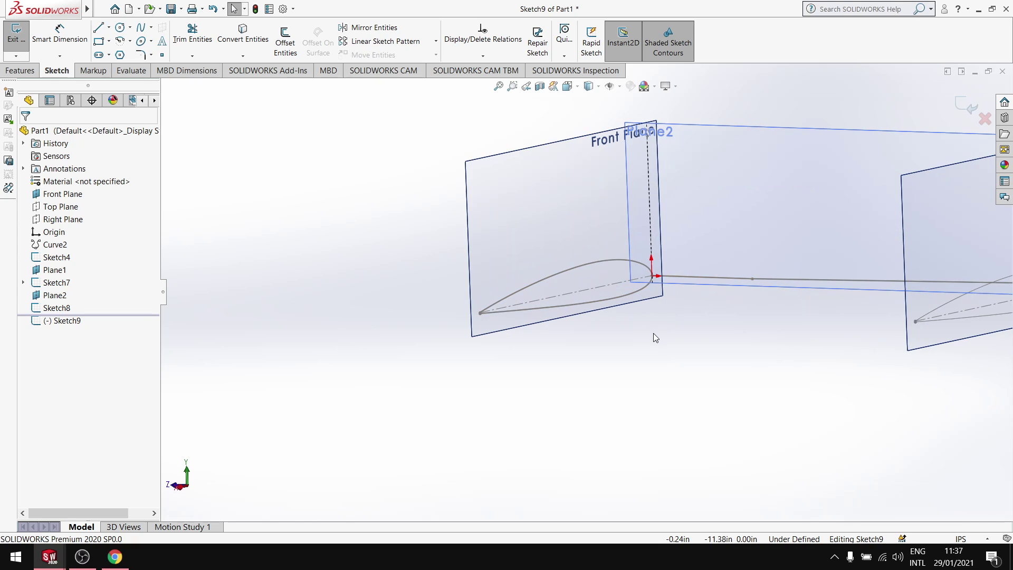
scroll(528, 348, down, 3)
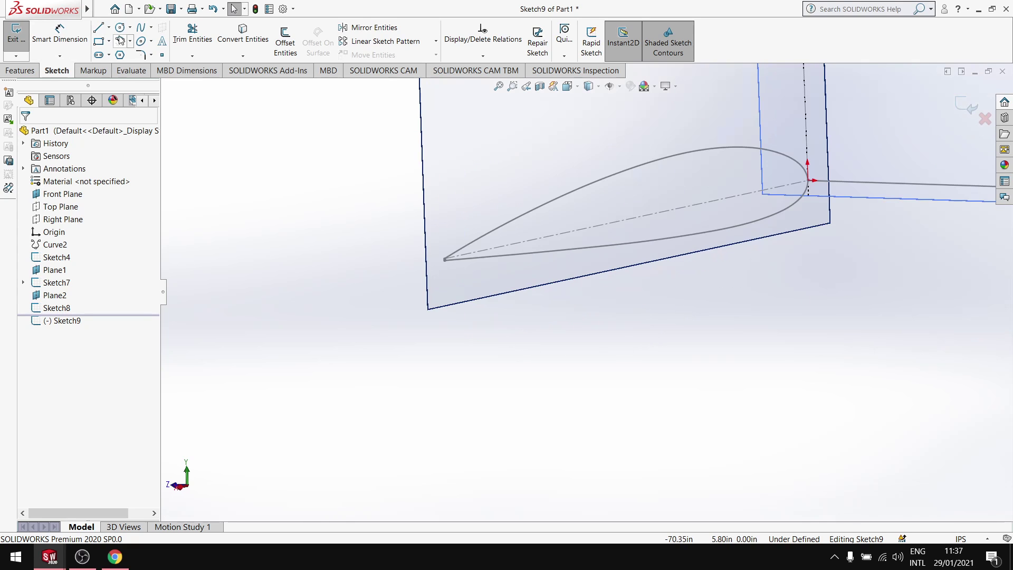
click(103, 32)
scroll(491, 277, down, 5)
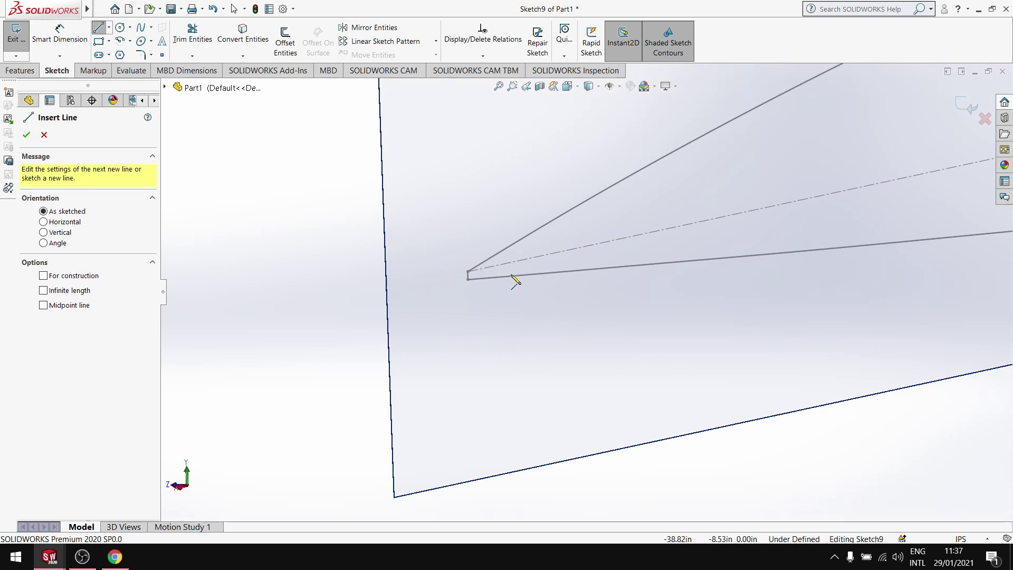
click(471, 277)
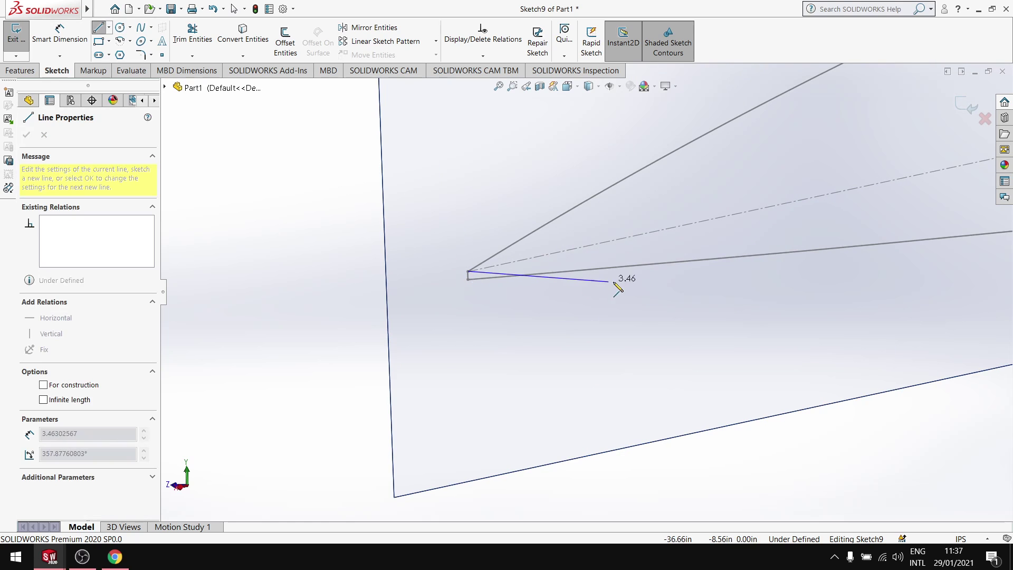
scroll(499, 279, down, 2)
scroll(417, 272, down, 2)
scroll(648, 285, up, 5)
scroll(648, 285, up, 5)
middle_drag(671, 281, 696, 301)
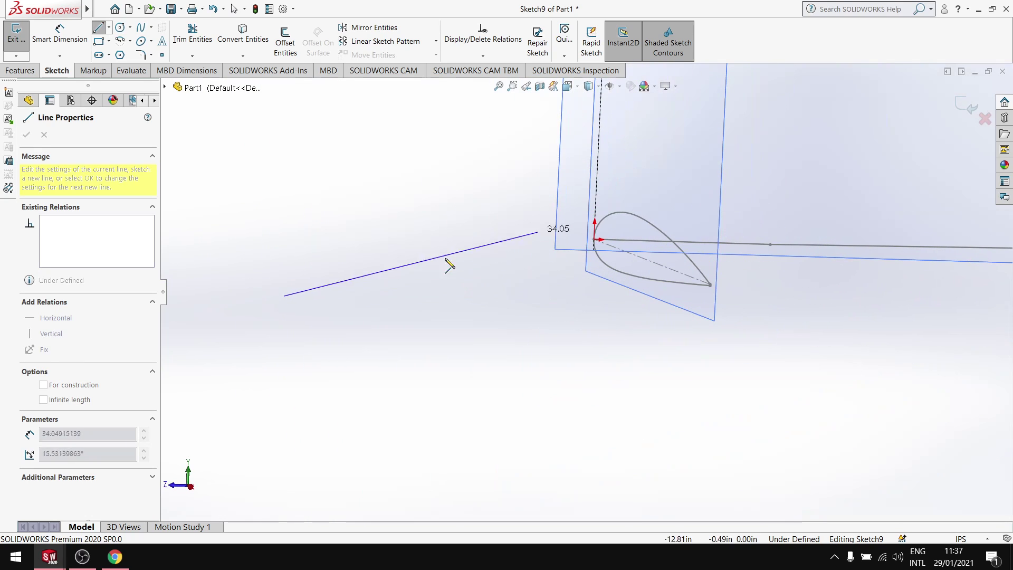
key(Escape)
Step: Examine how Plane2 lies relative to the leading and trailing edges of the two airfoils
scroll(716, 309, up, 3)
scroll(729, 306, down, 2)
scroll(715, 301, up, 3)
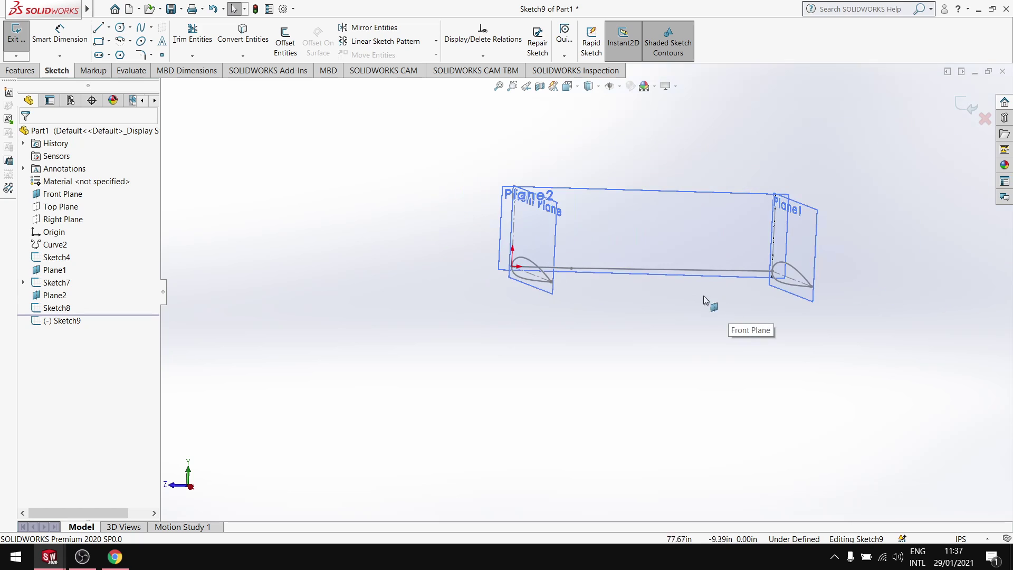
scroll(634, 311, down, 3)
scroll(554, 306, up, 1)
mouse_move(549, 306)
middle_down()
mouse_move(662, 316)
mouse_move(495, 300)
middle_up()
scroll(566, 258, down, 3)
mouse_move(566, 258)
middle_down()
mouse_move(575, 254)
mouse_move(568, 295)
mouse_move(563, 231)
middle_up()
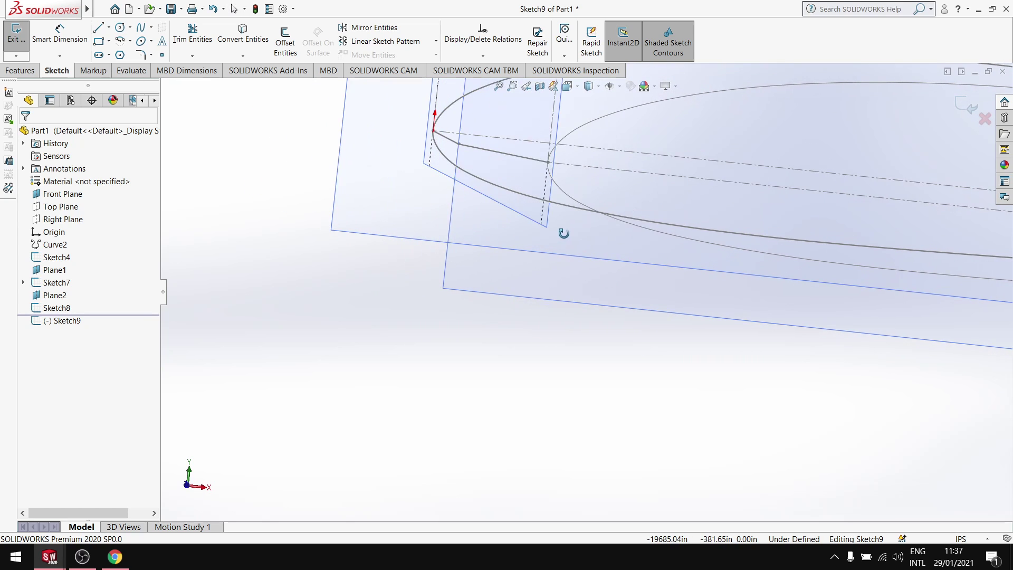
scroll(482, 188, down, 4)
mouse_move(498, 173)
middle_down()
mouse_move(488, 176)
mouse_move(497, 185)
mouse_move(624, 278)
middle_up()
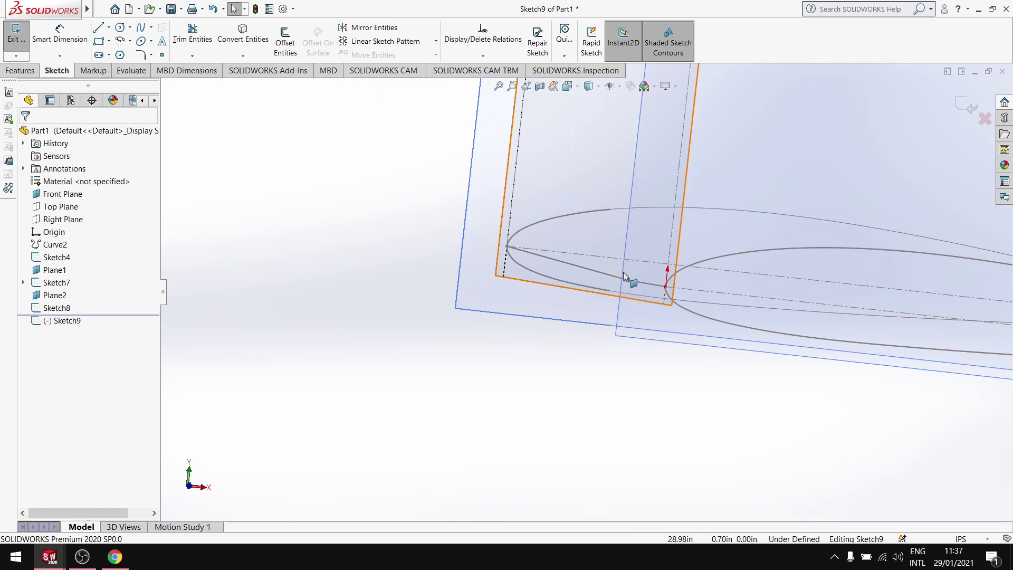
scroll(688, 305, up, 5)
middle_drag(688, 305, 631, 321)
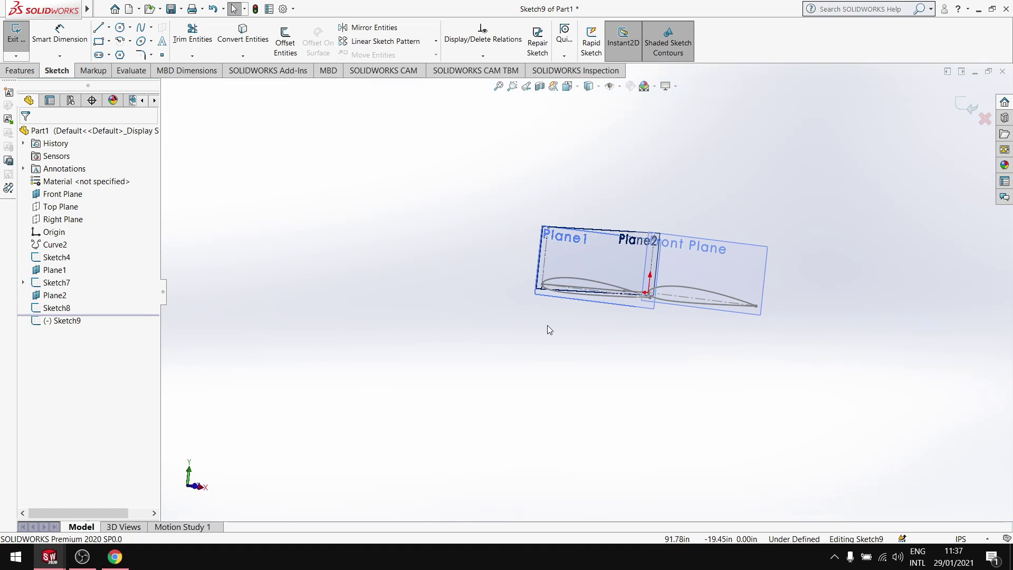
scroll(548, 329, down, 4)
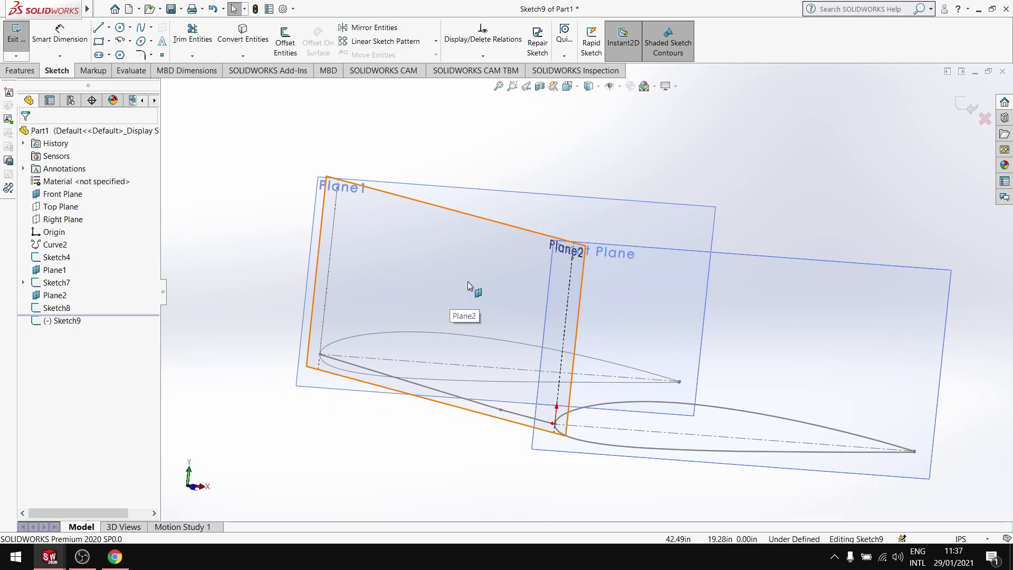
Step: Open the Front Plane airfoil sketch to check its chord length dimension, and exit the sketch
click(652, 435)
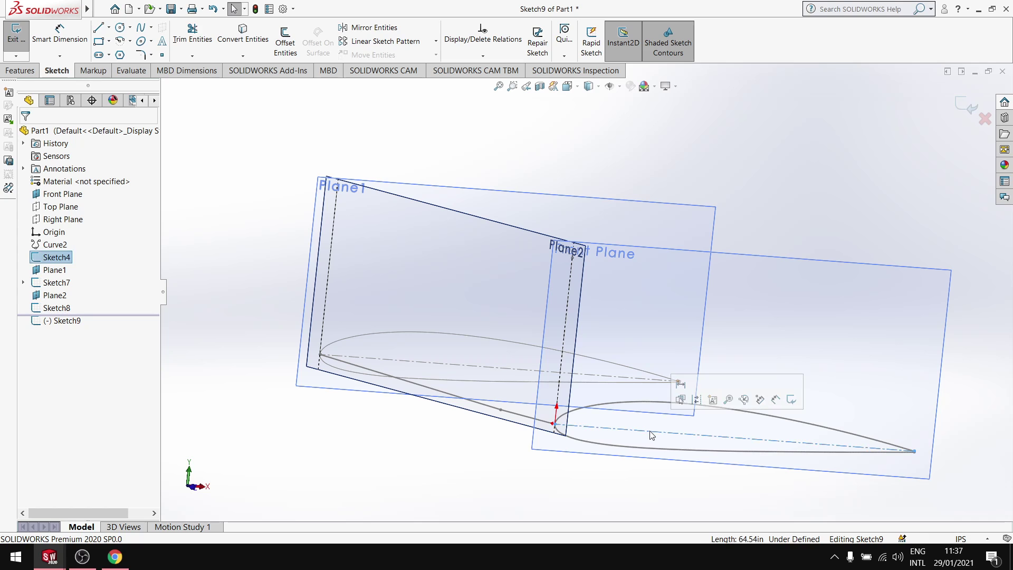
right_click(664, 437)
key(Escape)
double_click(606, 426)
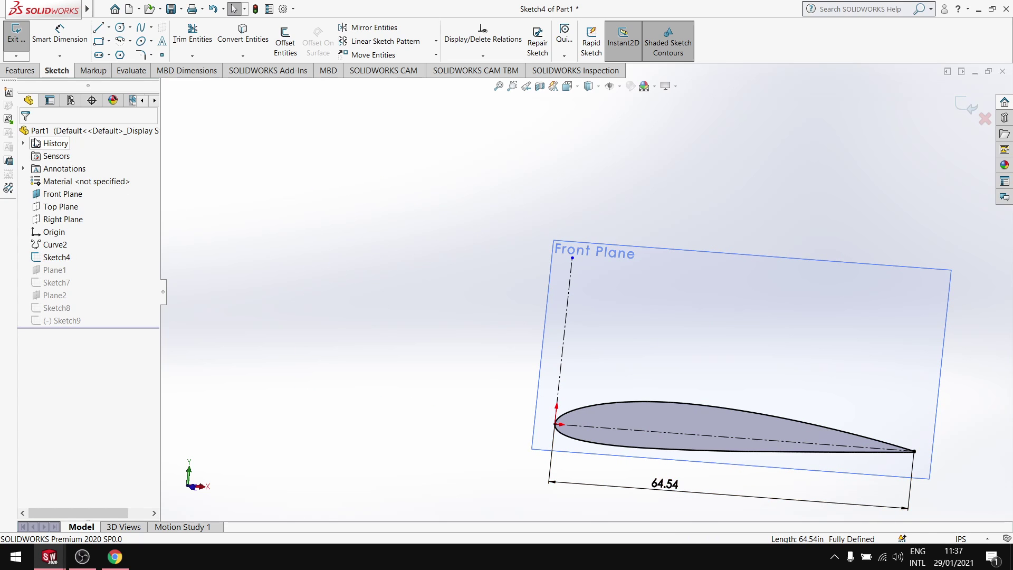
click(23, 45)
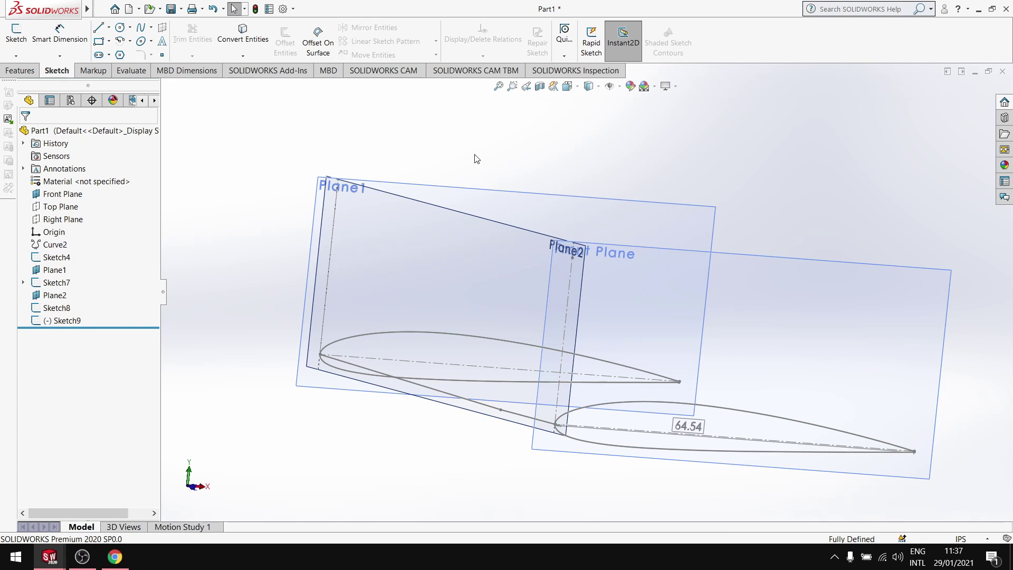
Step: Create a reference plane parallel to Plane2 at an offset of 64.54 in, on the airfoils' trailing-edge side
middle_drag(475, 158, 380, 141)
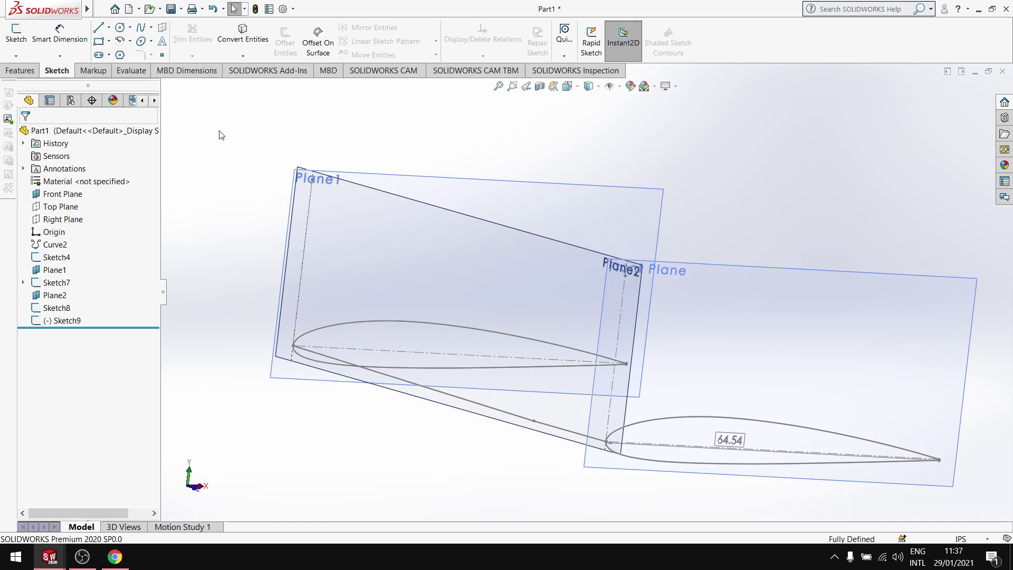
click(16, 56)
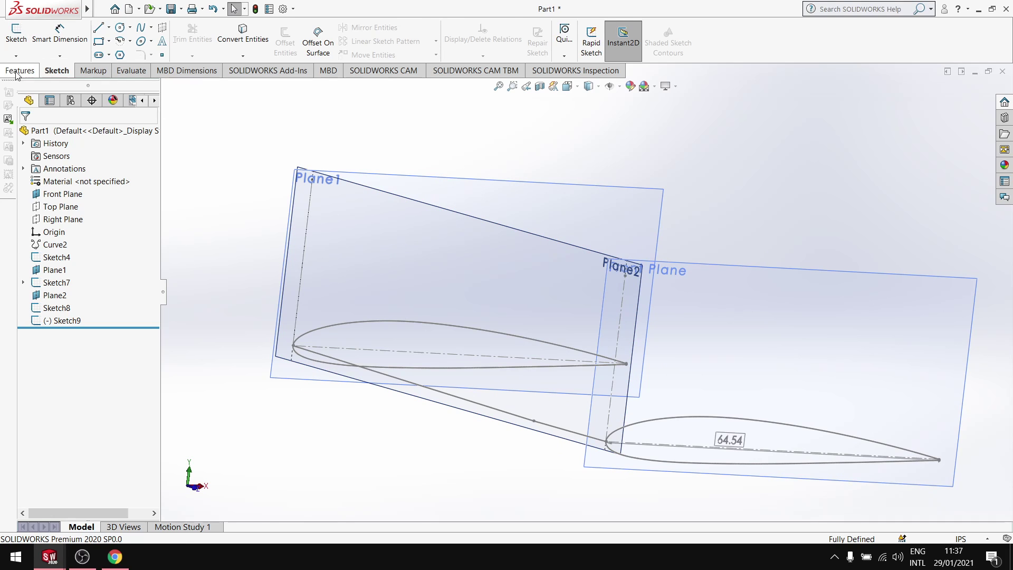
click(21, 70)
click(522, 39)
click(529, 69)
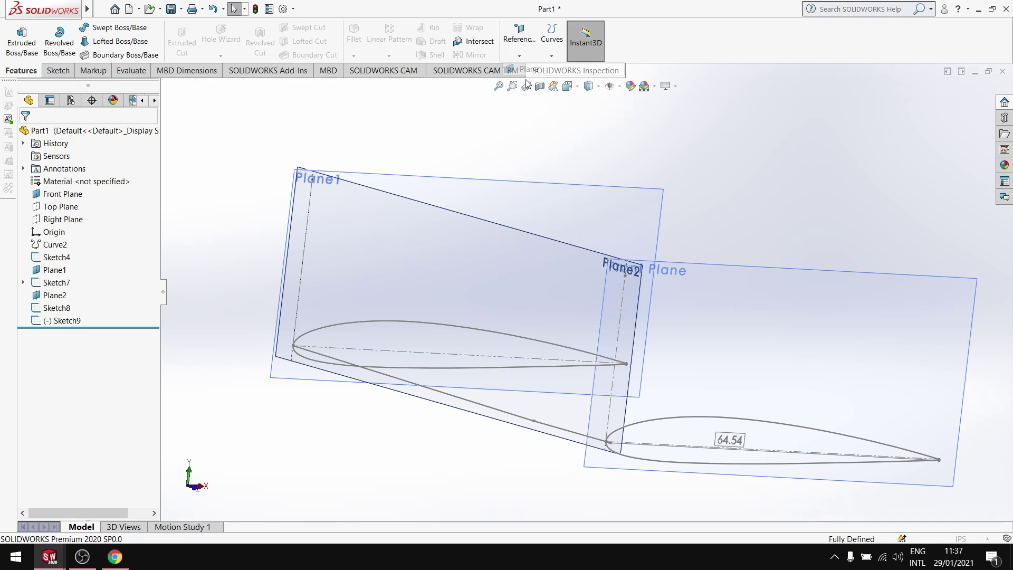
click(494, 275)
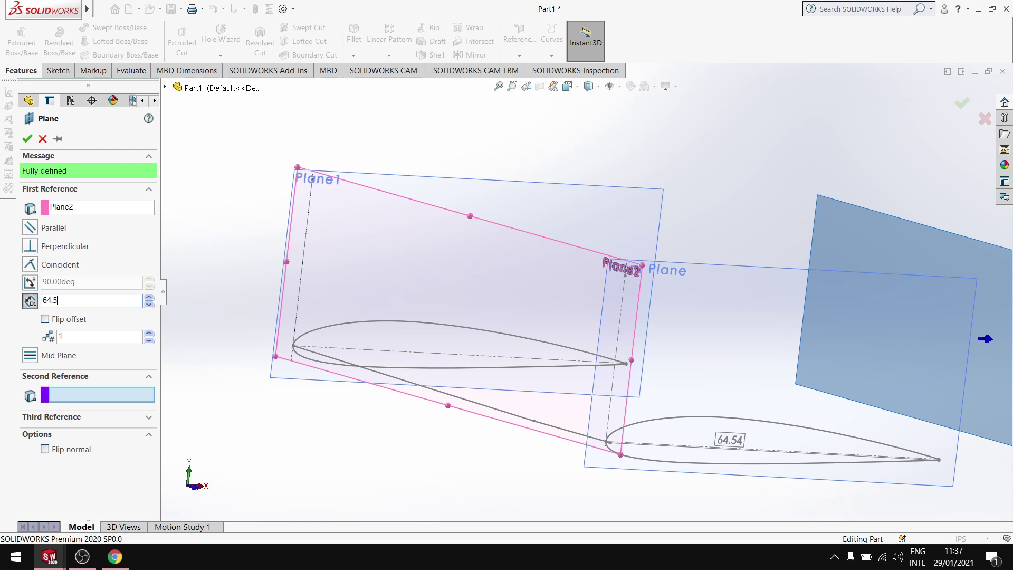
click(27, 139)
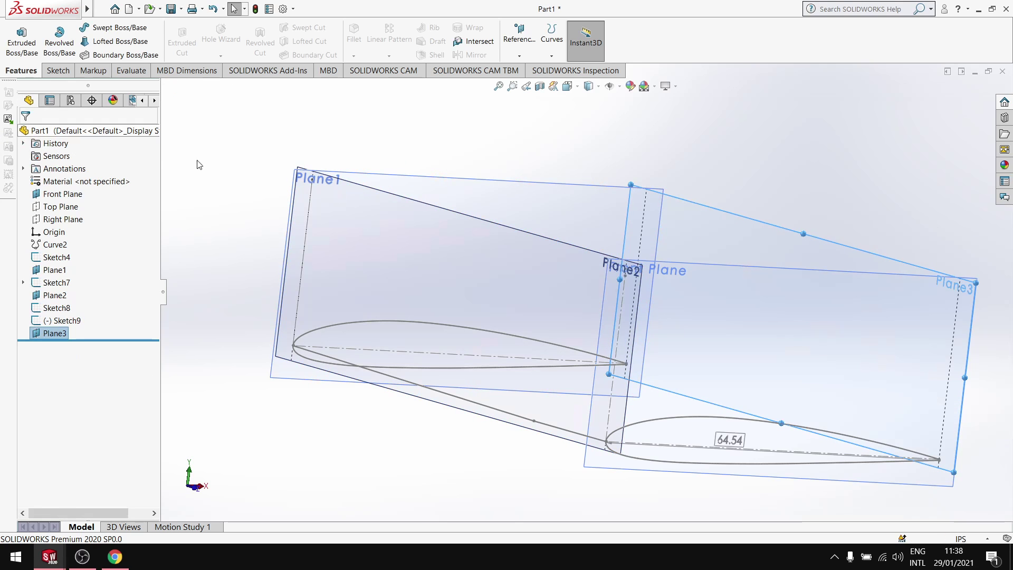
Step: Switch to the PICTURE document and examine the blueprint's front and top wing views with their span and chord dimensions
middle_drag(577, 226, 506, 238)
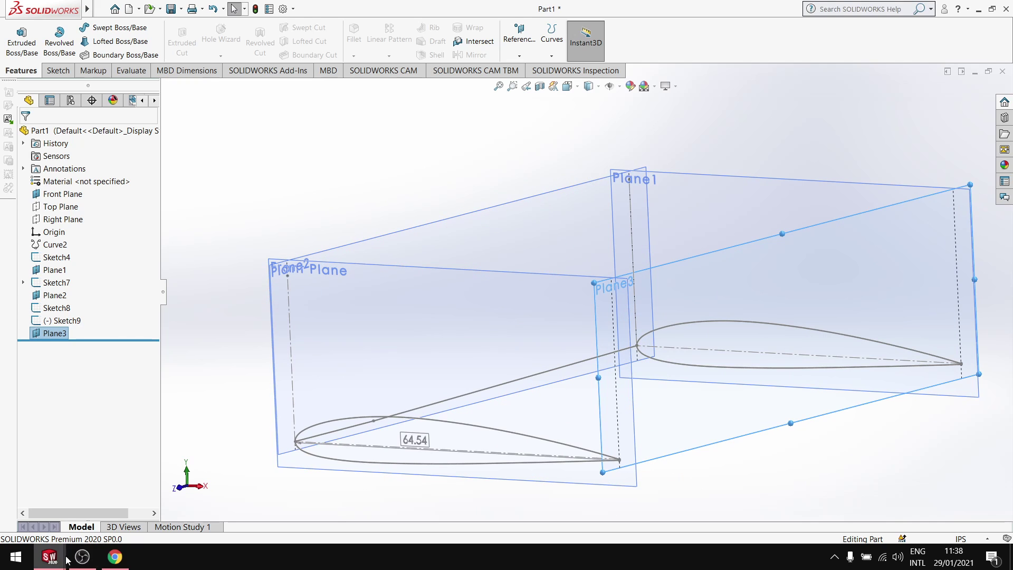
mouse_move(98, 555)
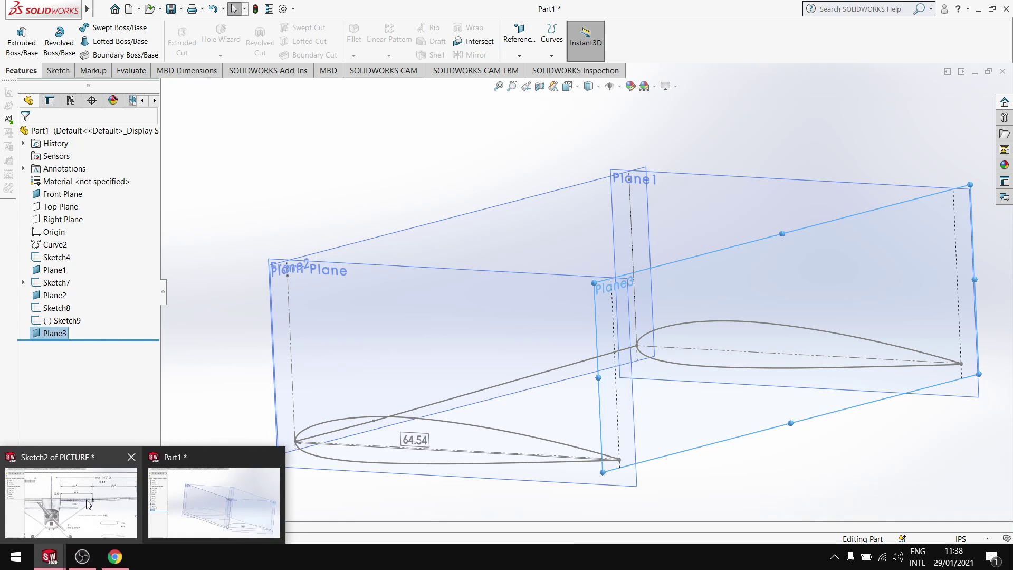
key(ctrl+Tab)
scroll(496, 389, up, 3)
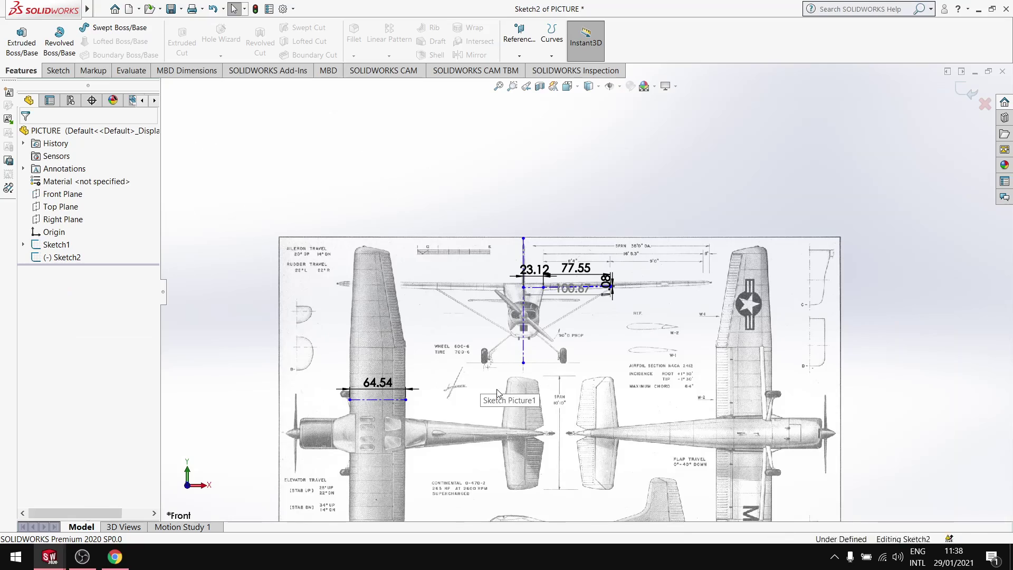
scroll(587, 405, down, 2)
scroll(588, 405, down, 2)
scroll(594, 423, up, 2)
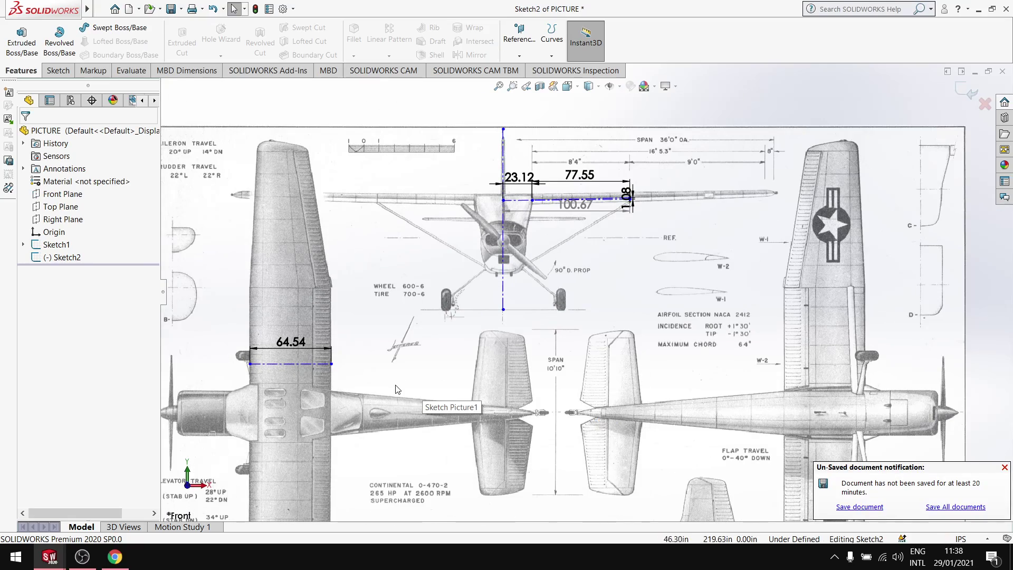
scroll(407, 353, down, 2)
scroll(407, 354, up, 3)
scroll(568, 308, down, 4)
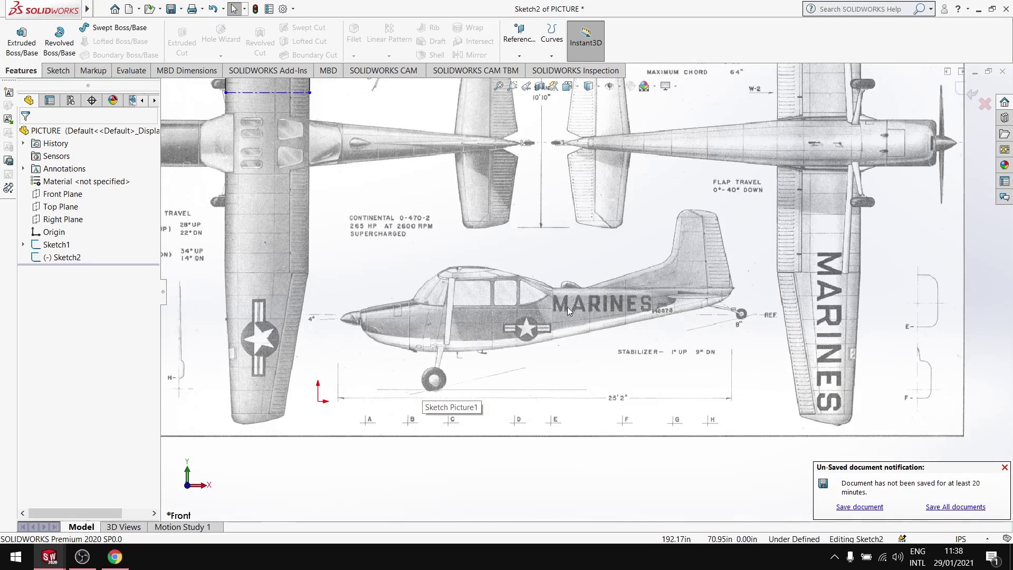
scroll(569, 253, up, 3)
scroll(566, 241, down, 4)
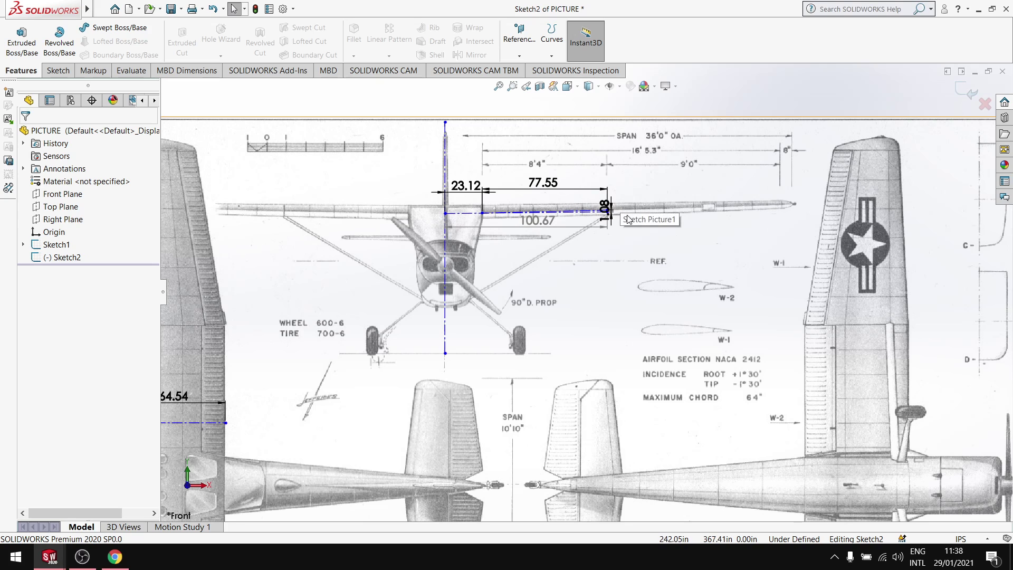
scroll(830, 353, down, 2)
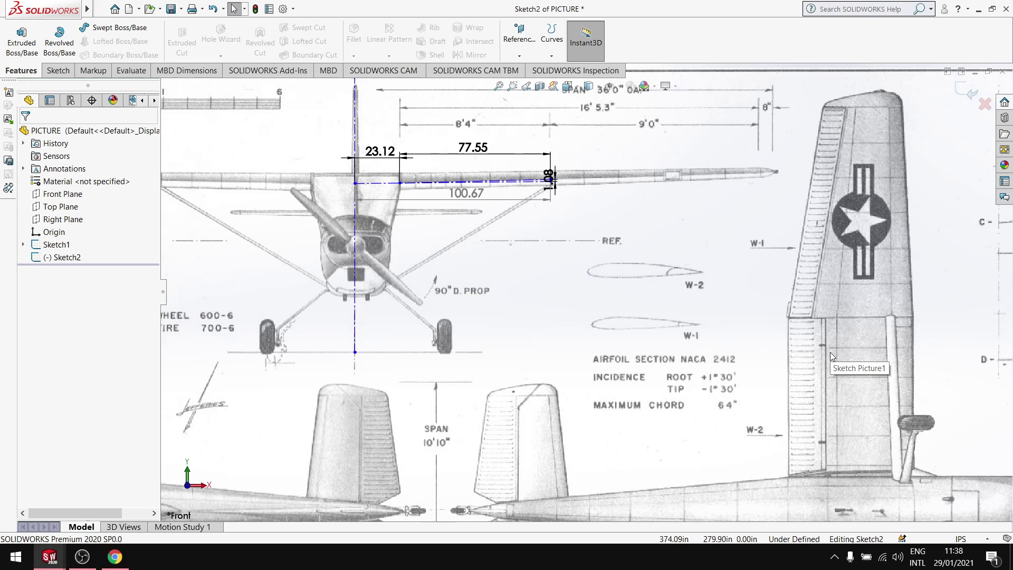
scroll(831, 353, up, 2)
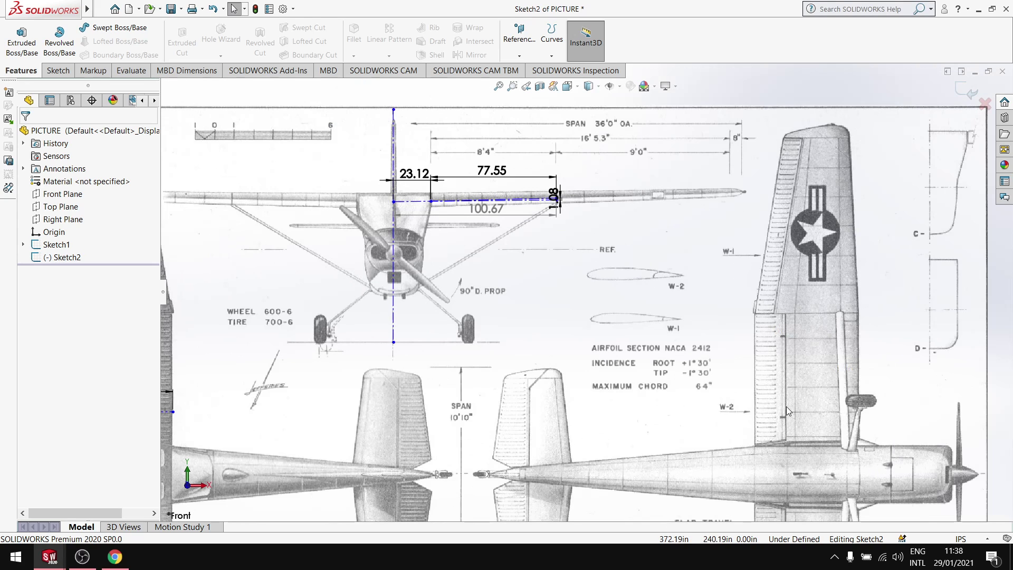
scroll(785, 425, up, 4)
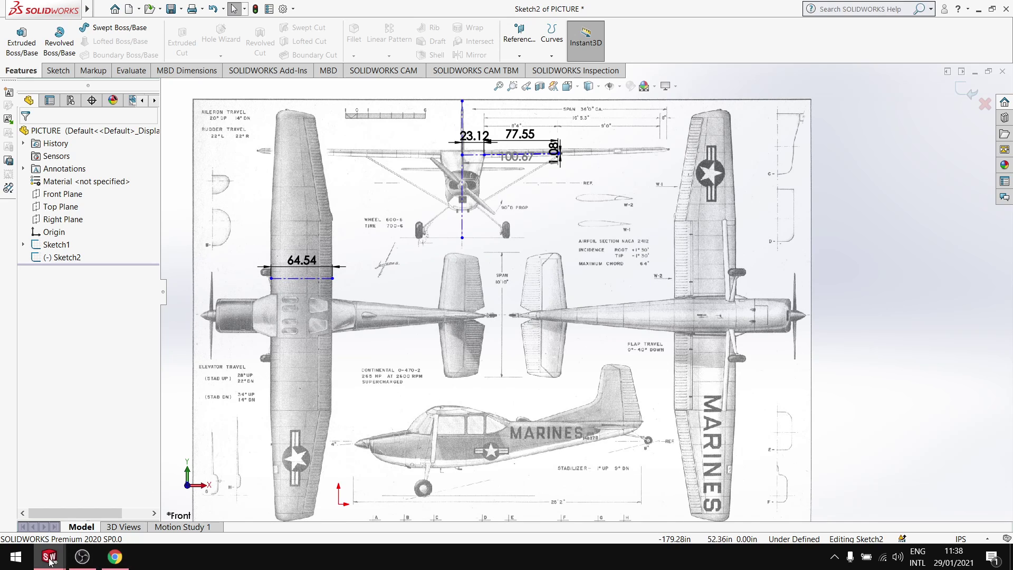
mouse_move(49, 557)
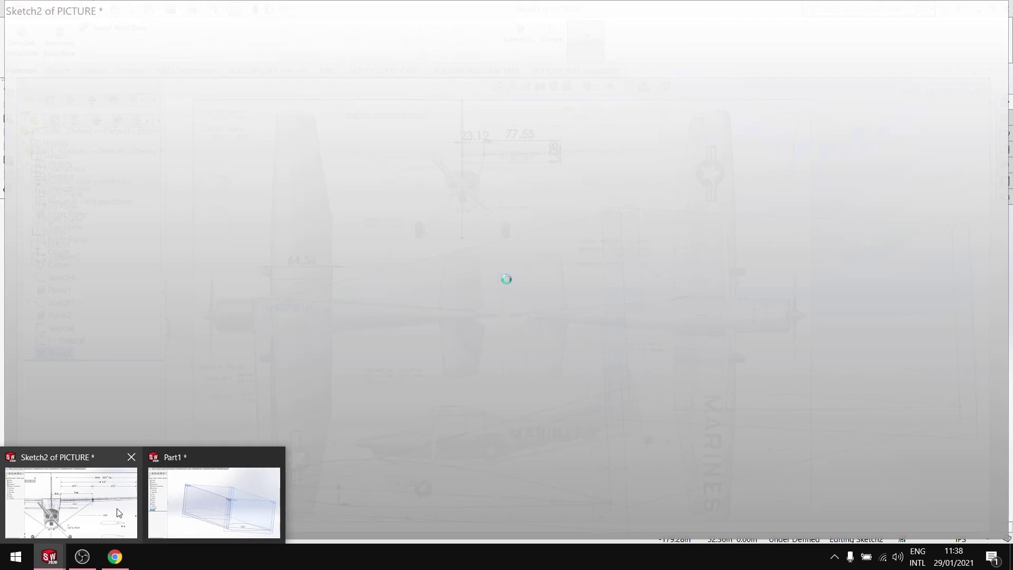
Step: Switch back to the Part1 document and start a sketch on Plane3
click(175, 504)
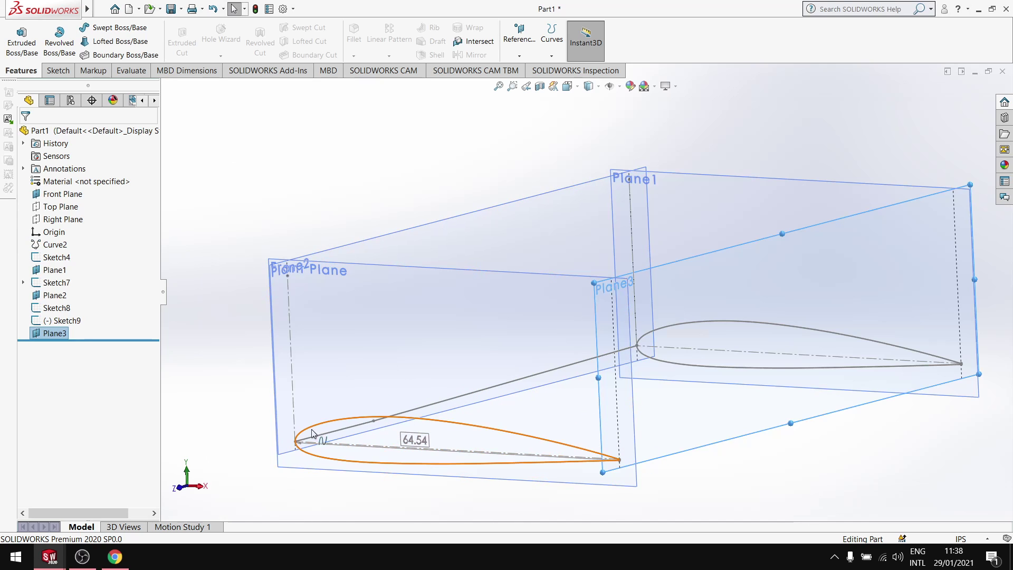
middle_drag(197, 494, 278, 479)
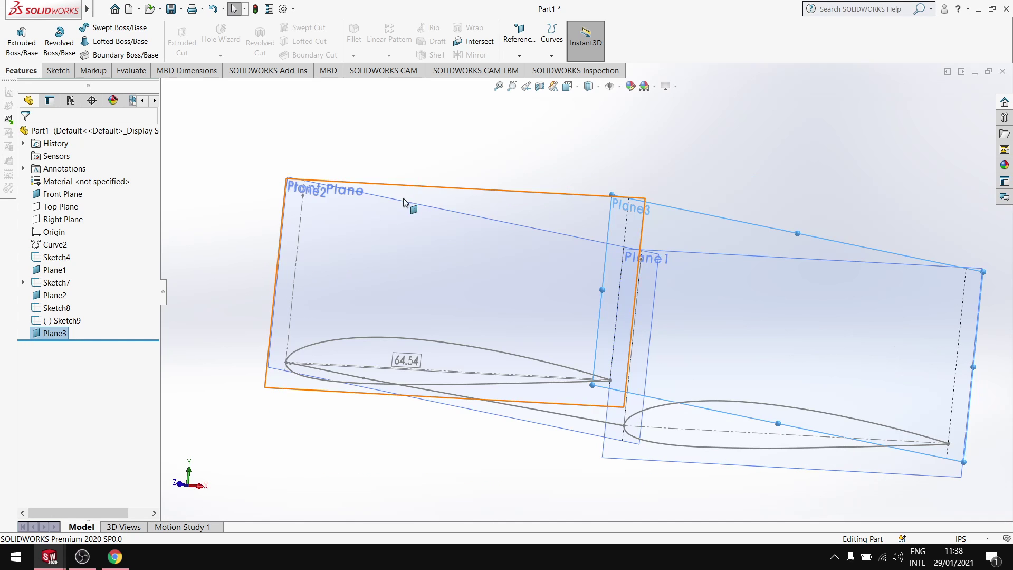
key(space)
key(Escape)
key(ctrl+4)
scroll(596, 296, down, 3)
scroll(464, 340, up, 2)
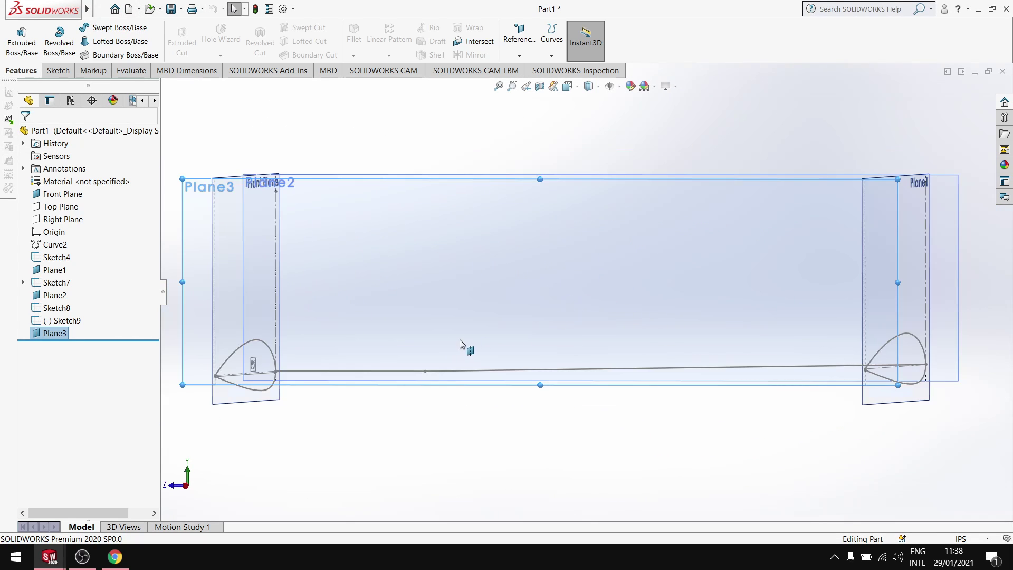
scroll(285, 274, down, 5)
scroll(465, 335, up, 3)
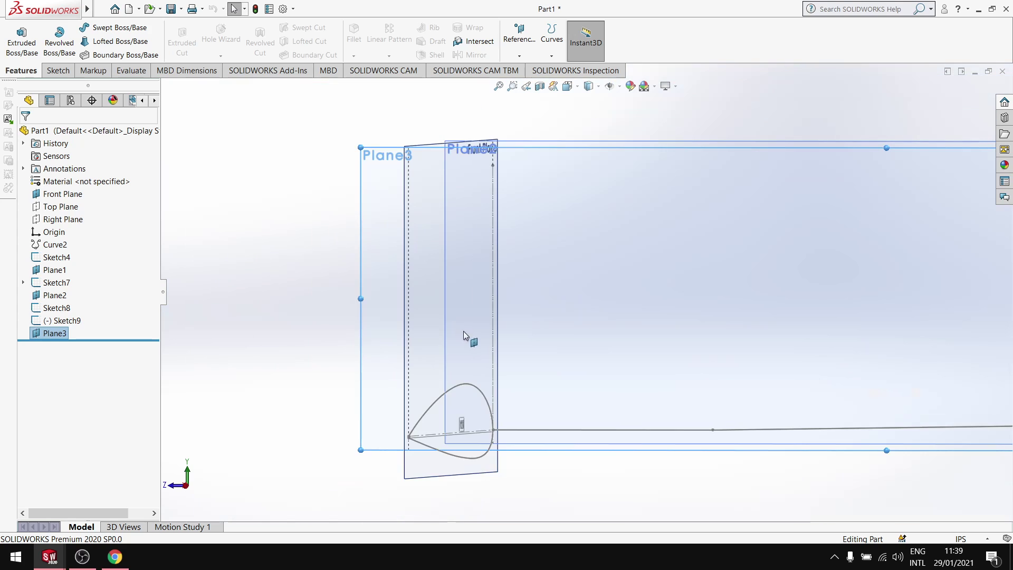
right_click(376, 288)
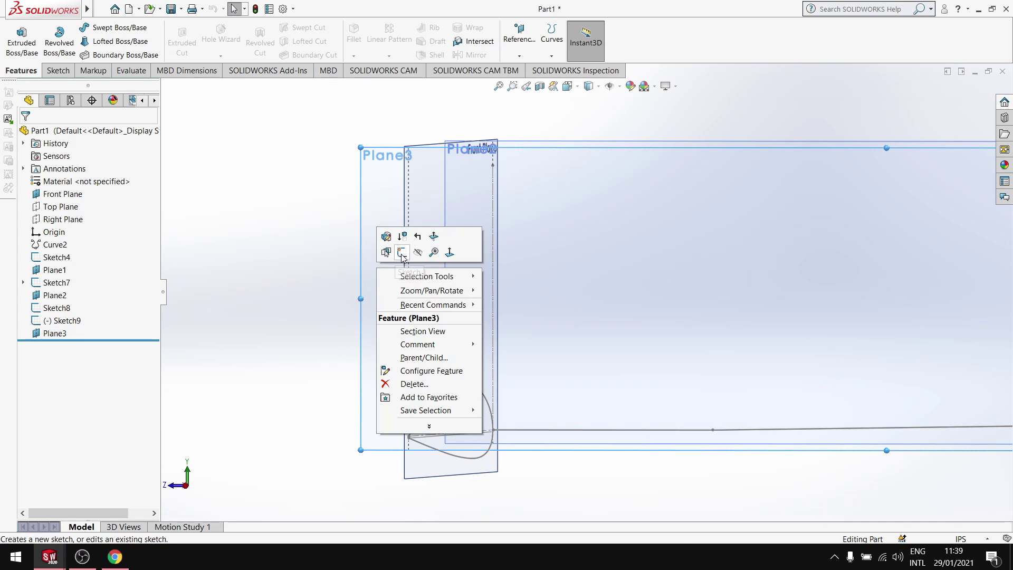
click(386, 252)
Step: Sketch a horizontal line about 22.8 in long from the Front Plane airfoil's upper trailing-edge point toward Plane1
key(l)
scroll(429, 435, down, 6)
scroll(416, 371, down, 4)
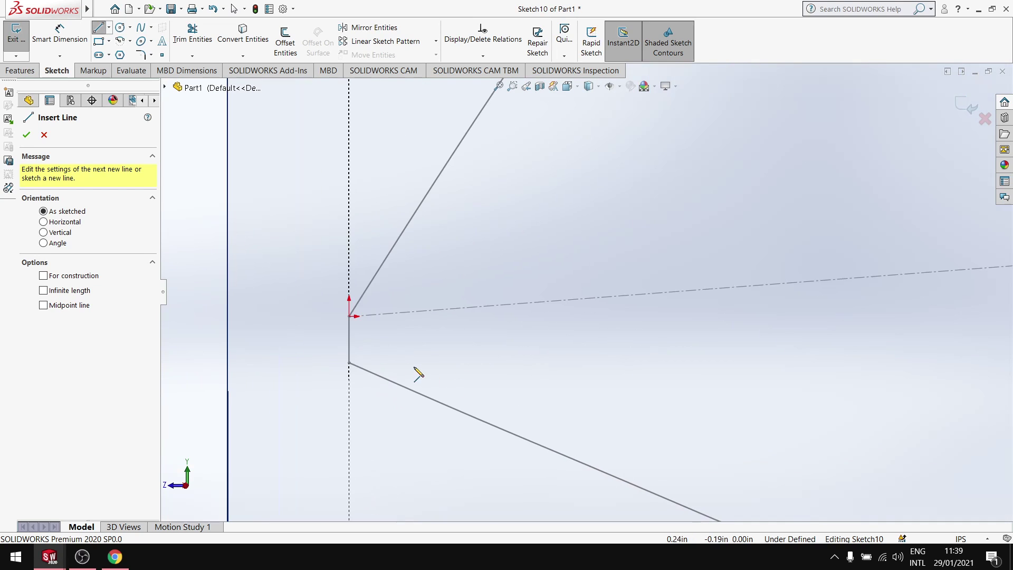
click(349, 316)
scroll(527, 348, up, 5)
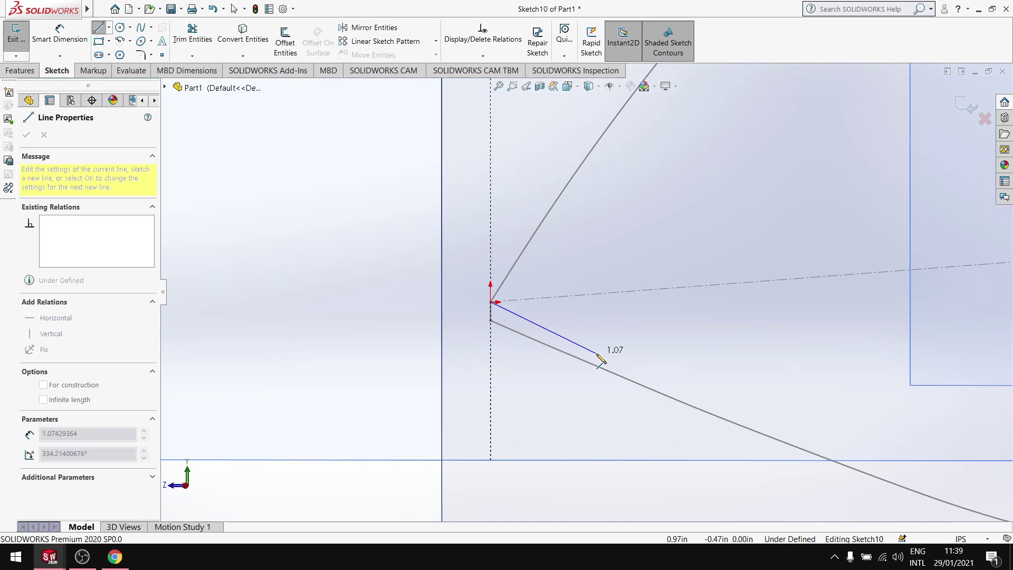
scroll(683, 343, up, 5)
mouse_move(787, 305)
middle_down()
mouse_move(866, 285)
mouse_move(865, 248)
mouse_move(871, 255)
mouse_move(871, 283)
mouse_move(802, 276)
middle_up()
scroll(870, 259, down, 3)
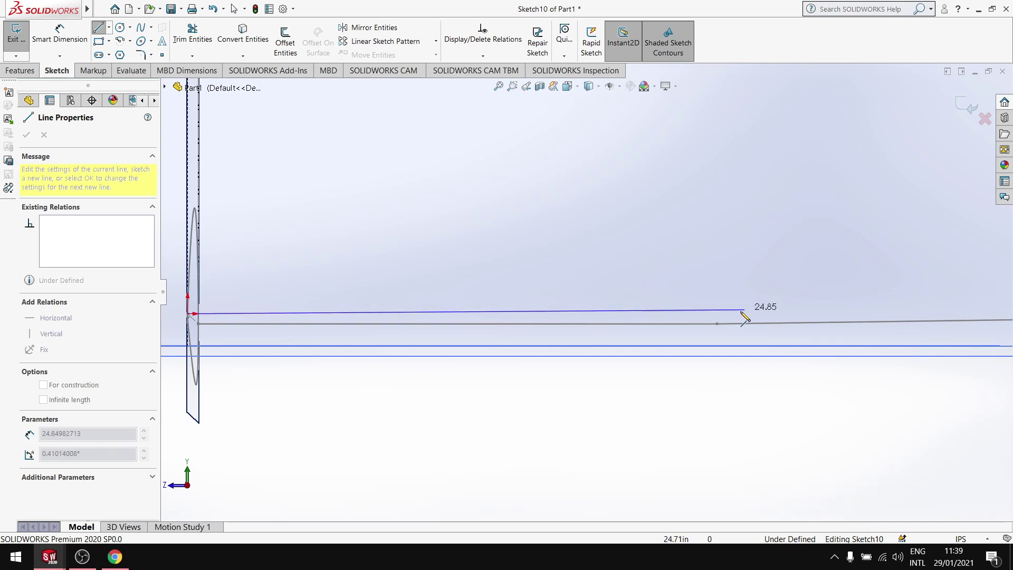
mouse_move(723, 318)
middle_down()
mouse_move(751, 315)
mouse_move(737, 315)
middle_up()
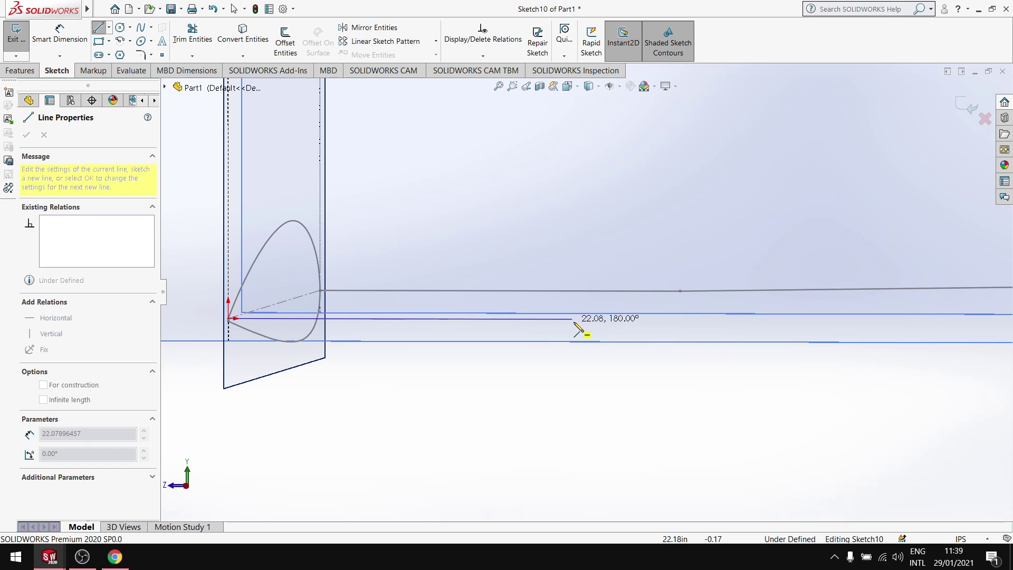
scroll(855, 307, up, 3)
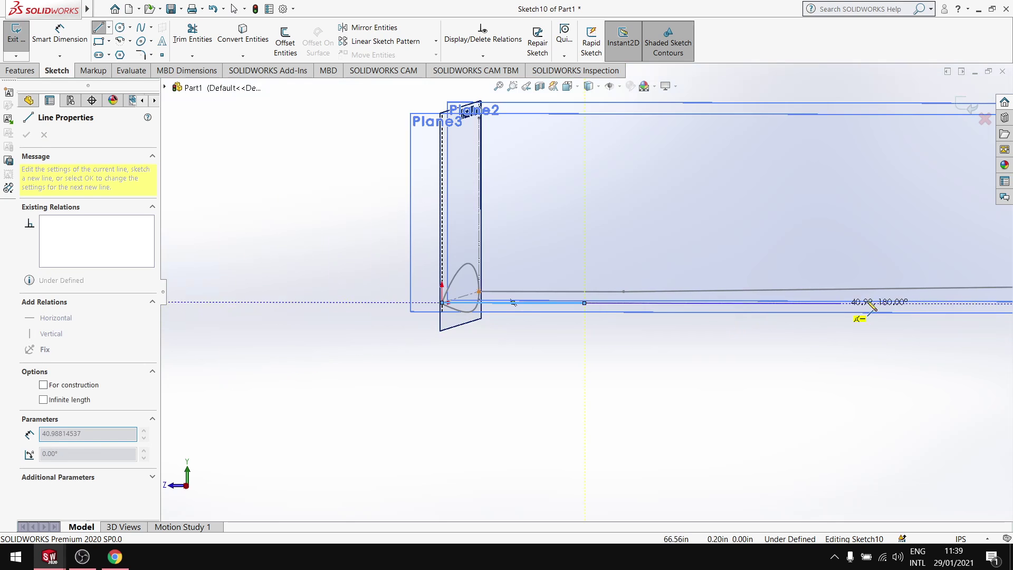
Step: Continue with a slightly rising line about 77.9 in long, ending at the Plane1 airfoil's upper trailing-edge point
scroll(528, 288, down, 6)
scroll(567, 331, down, 2)
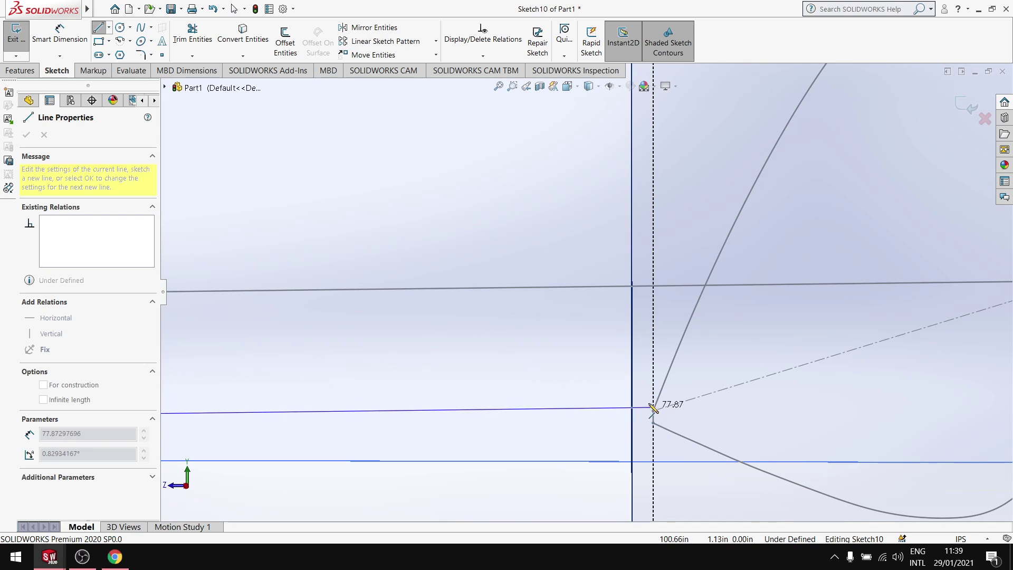
scroll(654, 410, down, 2)
scroll(653, 398, up, 4)
scroll(723, 339, down, 5)
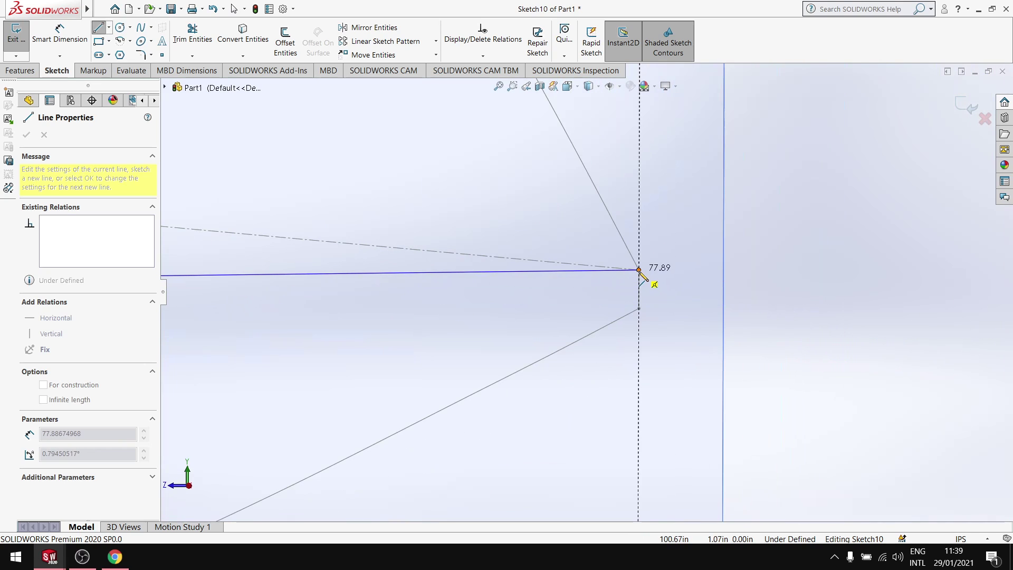
click(639, 270)
scroll(580, 301, up, 3)
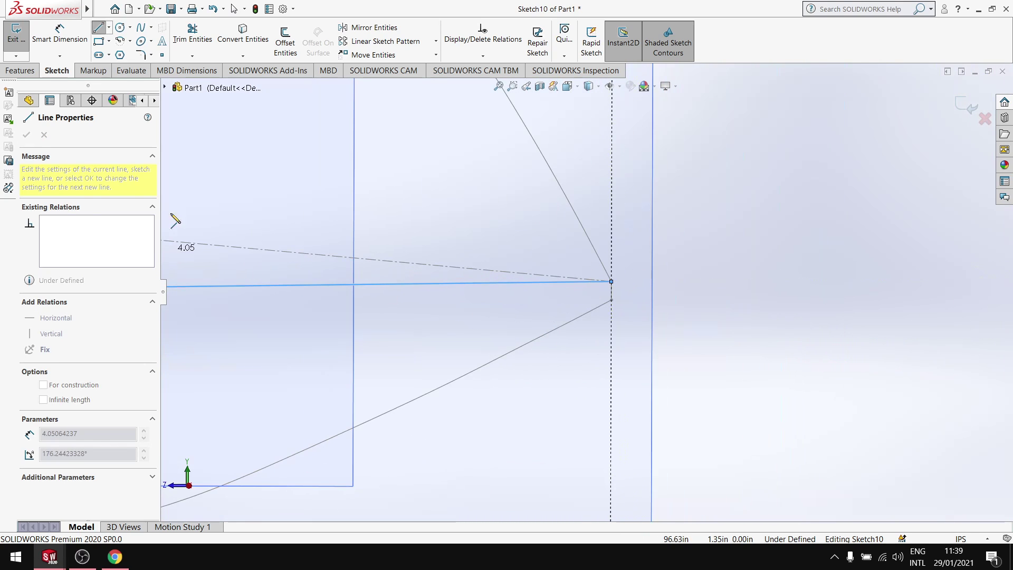
key(Escape)
scroll(387, 316, up, 8)
scroll(327, 305, down, 5)
middle_drag(480, 283, 452, 303)
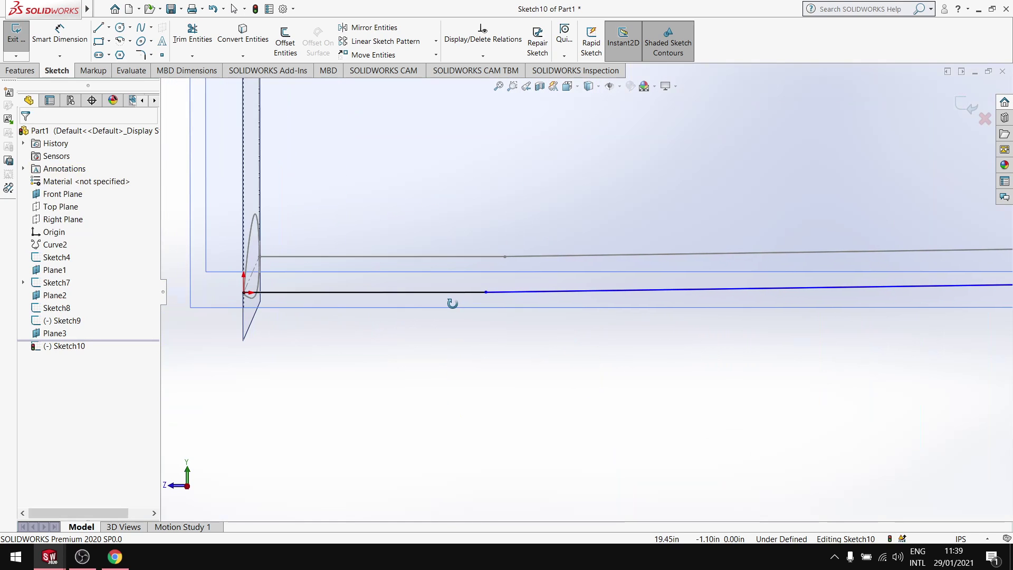
Step: Check the wing's span dimensions on the PICTURE document's front view, and return to the Part1 sketch
key(alt)
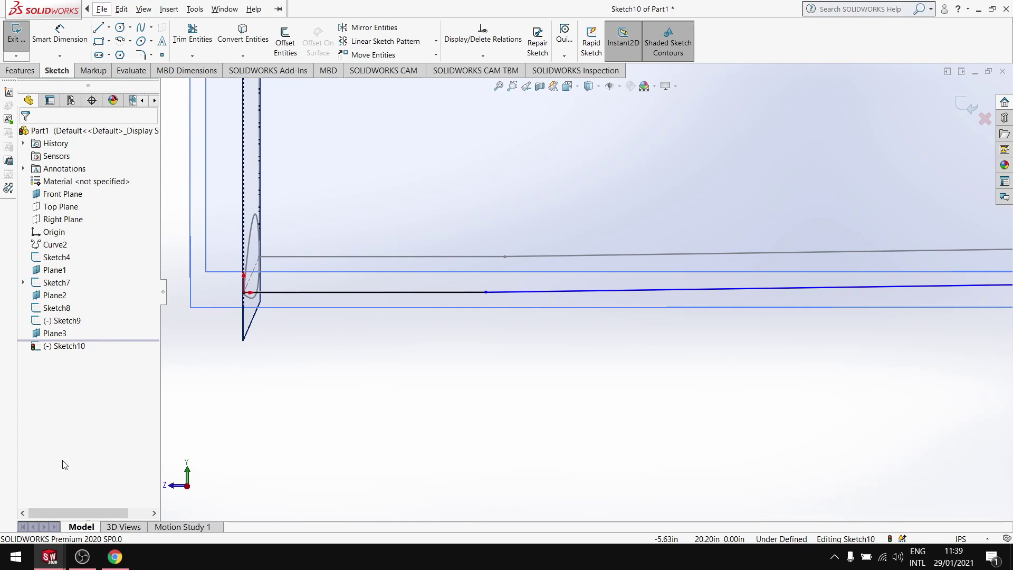
mouse_move(58, 566)
click(67, 499)
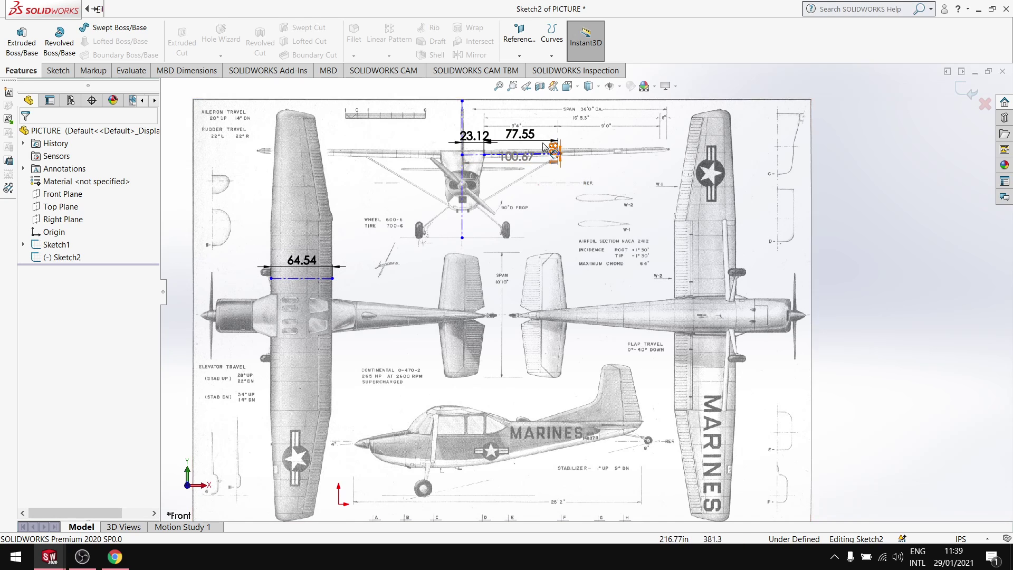
scroll(532, 174, down, 5)
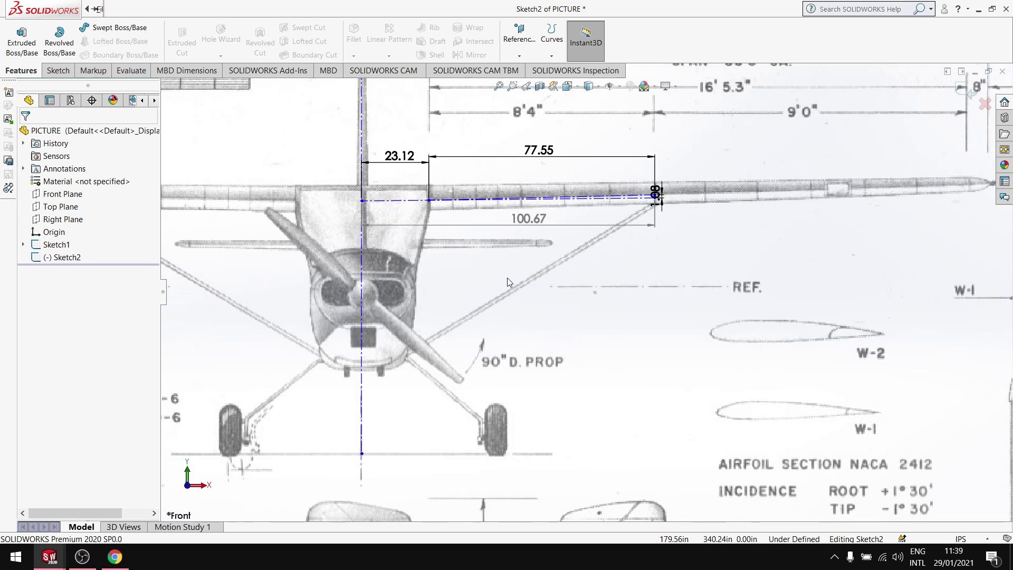
key(alt+Tab)
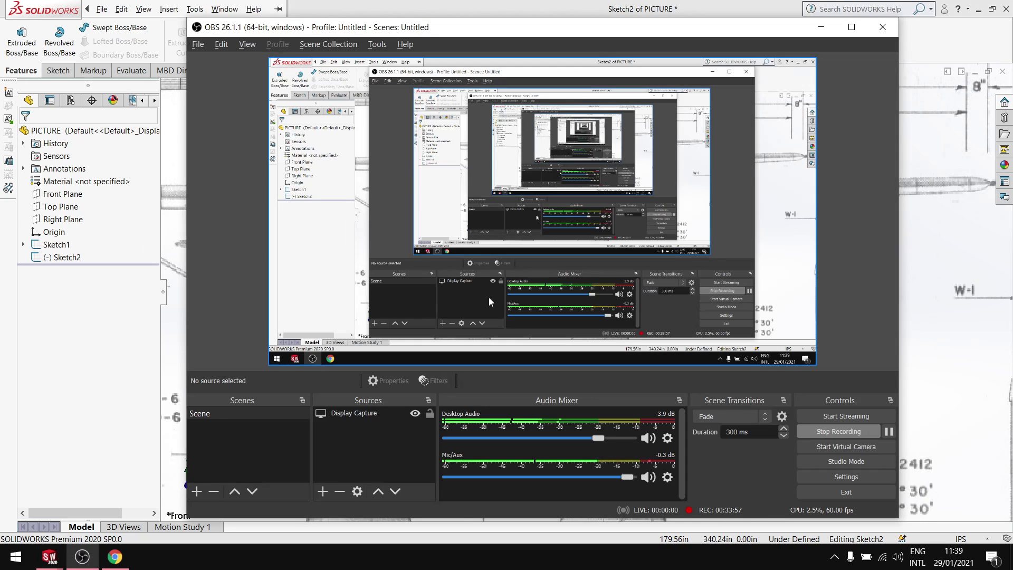
key(alt+Tab)
mouse_move(50, 557)
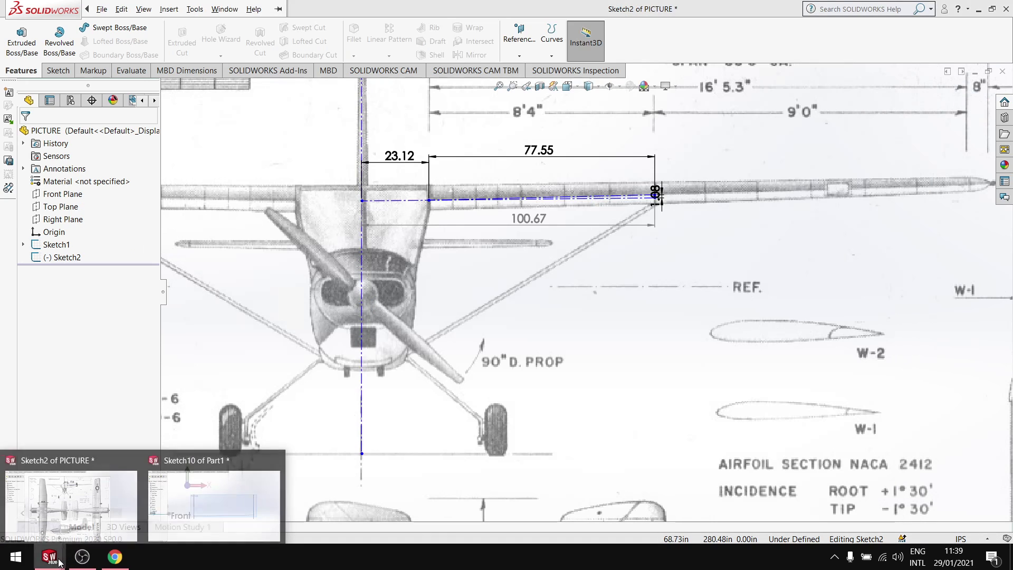
click(161, 510)
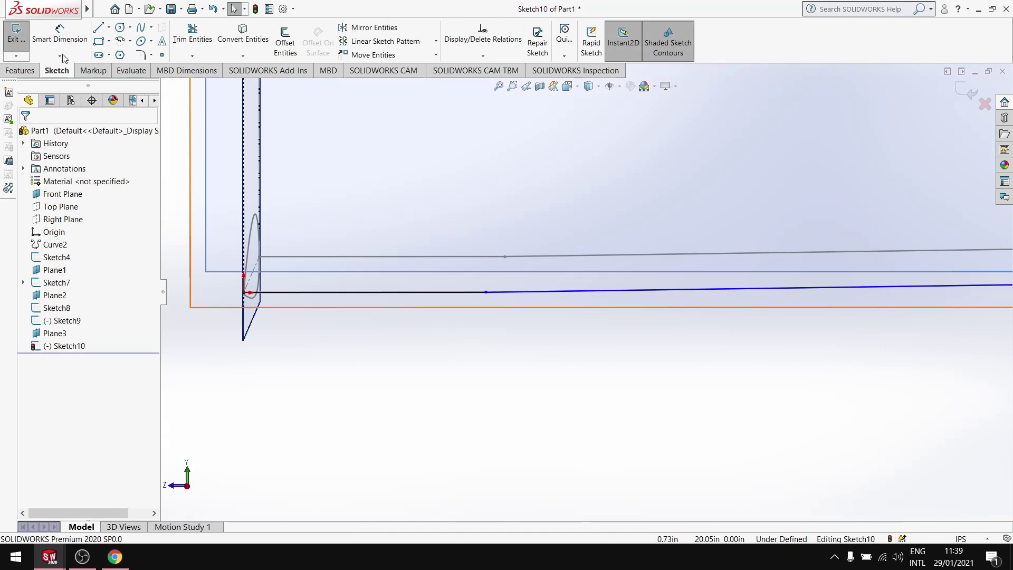
Step: Dimension the horizontal trailing-edge line to 23.12 in and exit the sketch
click(396, 311)
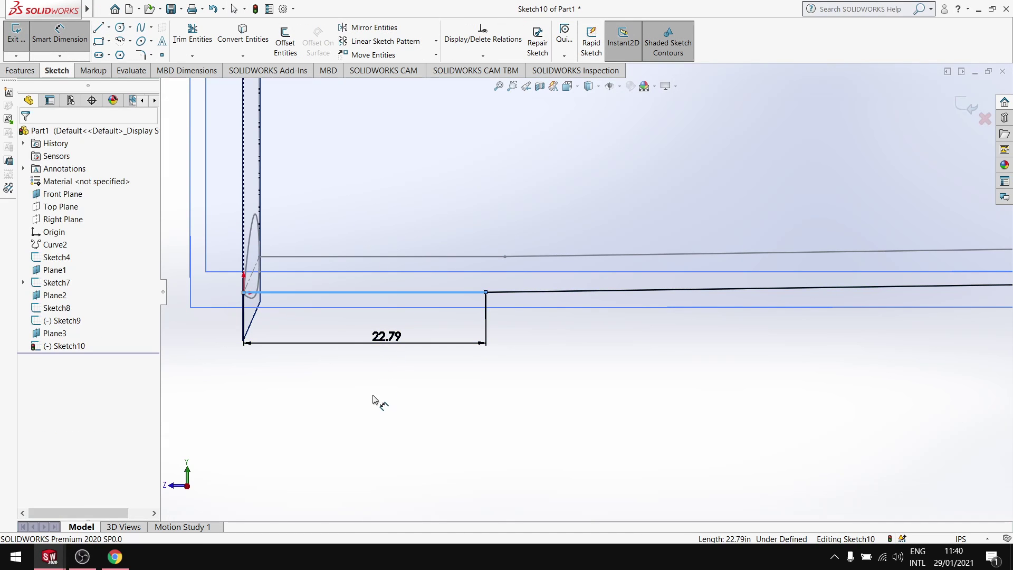
click(376, 400)
text(23.)
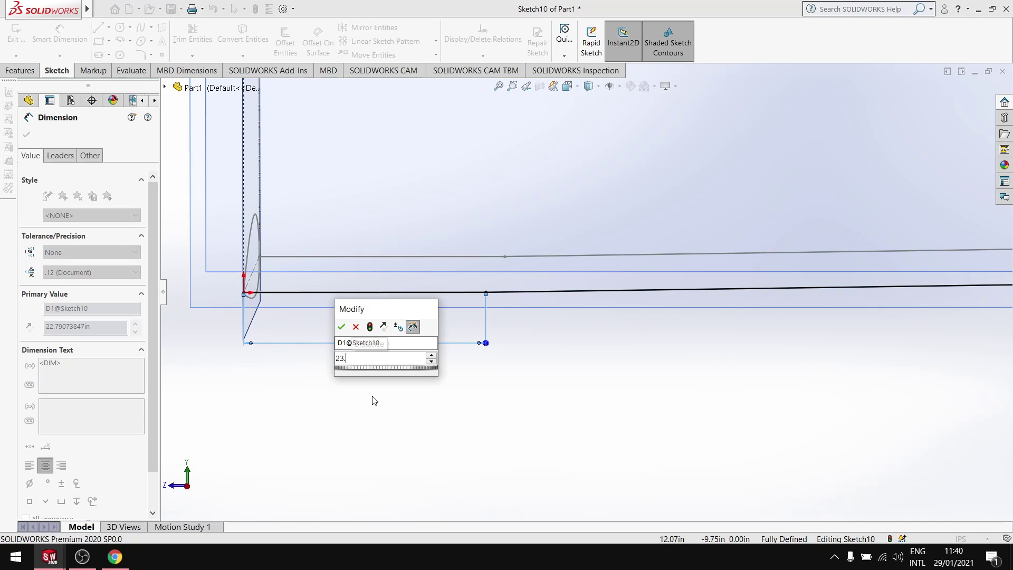
text(12)
click(342, 327)
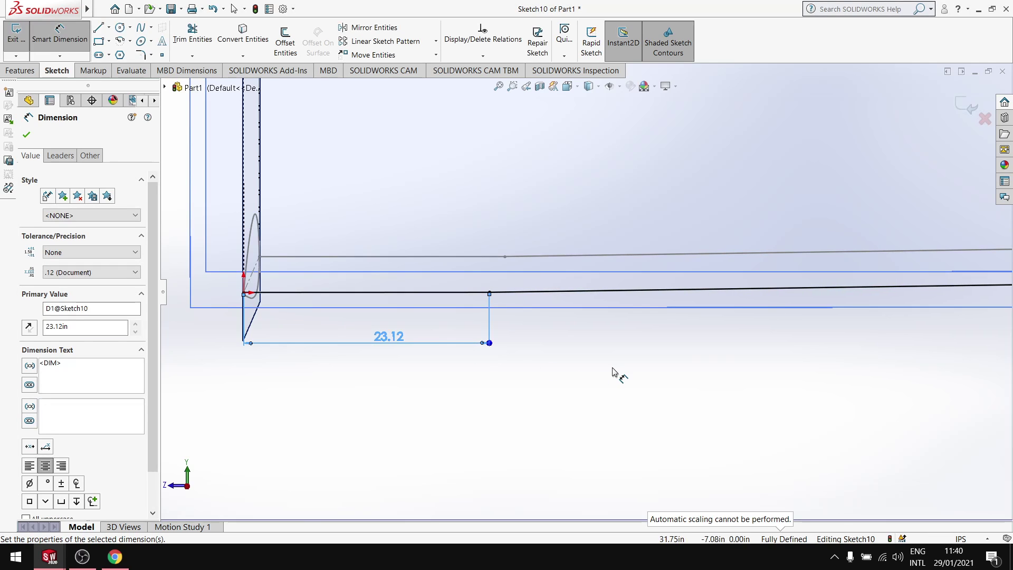
click(25, 135)
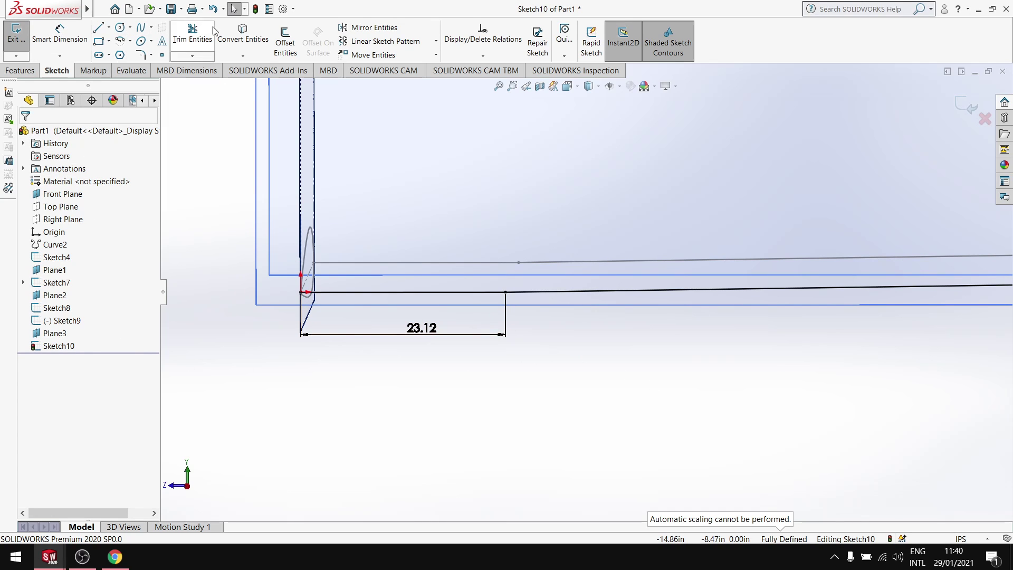
click(256, 9)
Step: Start a Lofted Boss/Base using the Front Plane and Plane1 airfoil sketches as its two profiles
mouse_move(556, 376)
middle_down()
mouse_move(511, 355)
mouse_move(572, 365)
middle_up()
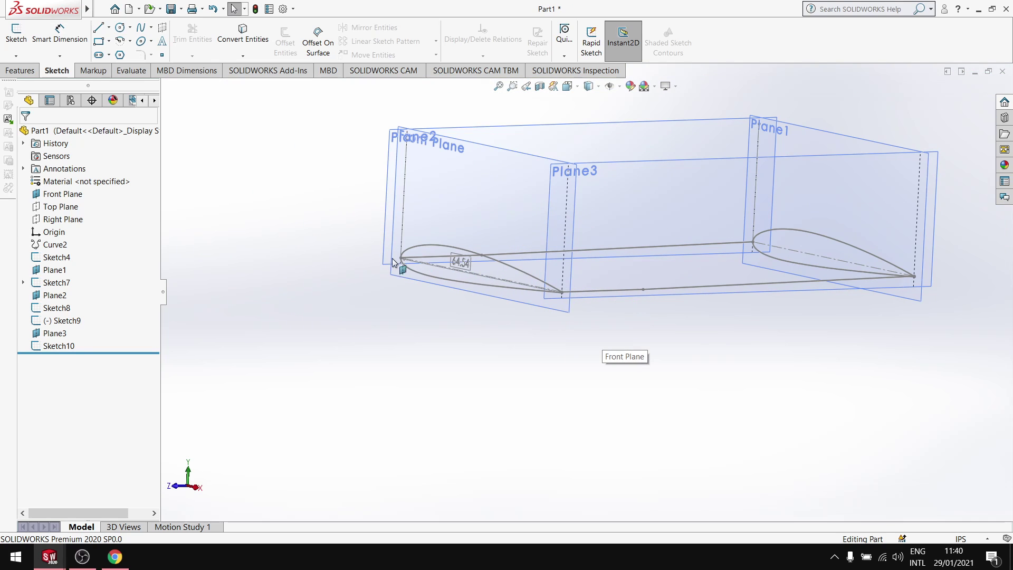
click(35, 71)
click(113, 42)
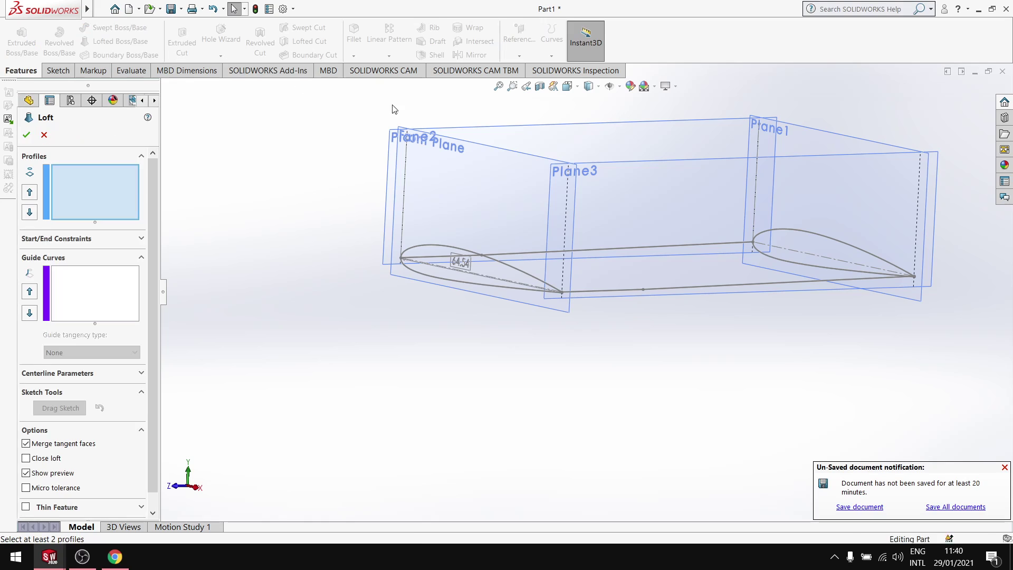
click(506, 266)
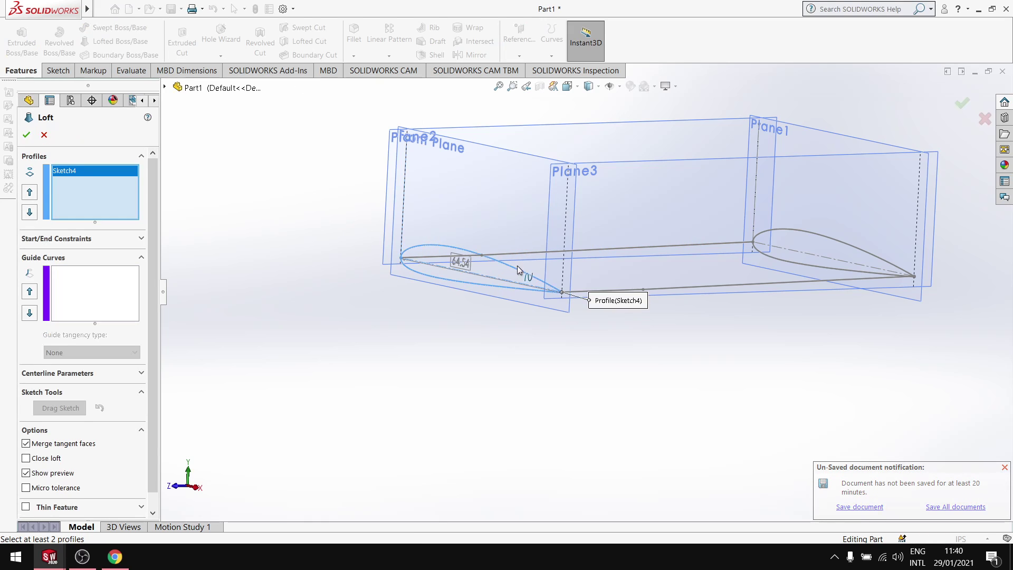
click(821, 237)
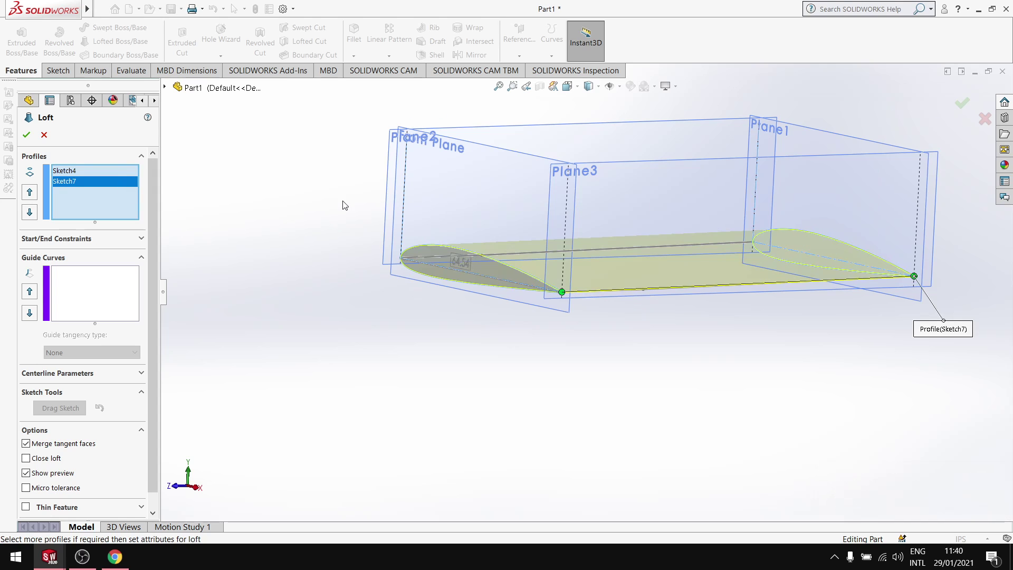
scroll(663, 274, down, 10)
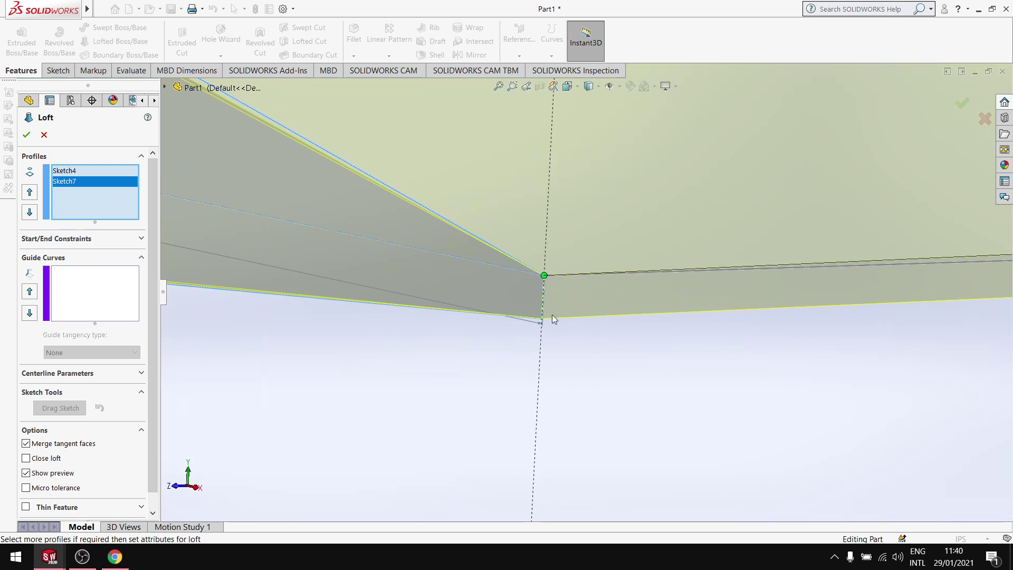
scroll(549, 310, up, 10)
scroll(556, 306, down, 5)
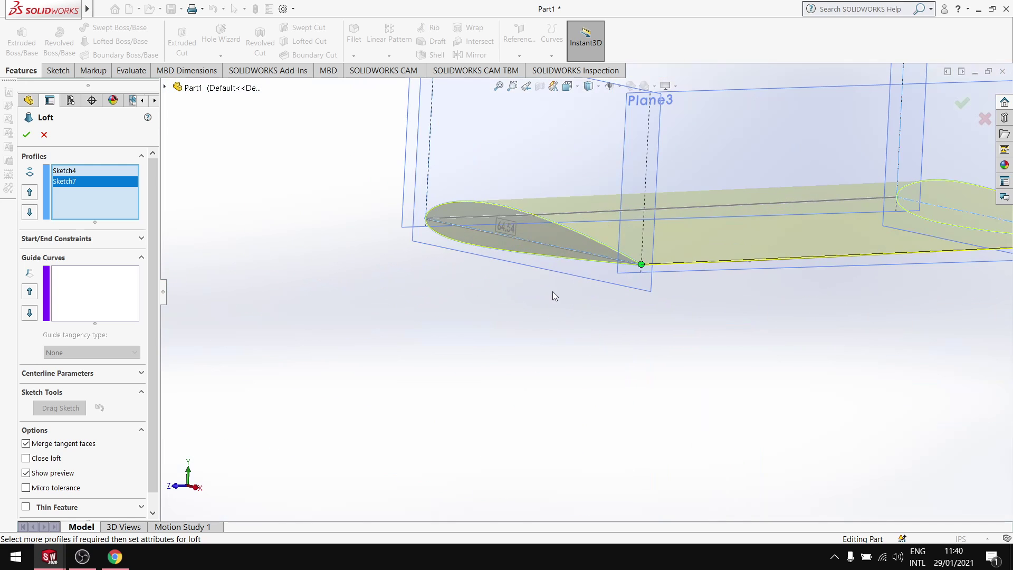
scroll(544, 270, down, 2)
Step: Add the leading-edge line sketch, Sketch8, as a guide curve of the loft
click(94, 287)
middle_drag(391, 228, 538, 217)
click(613, 176)
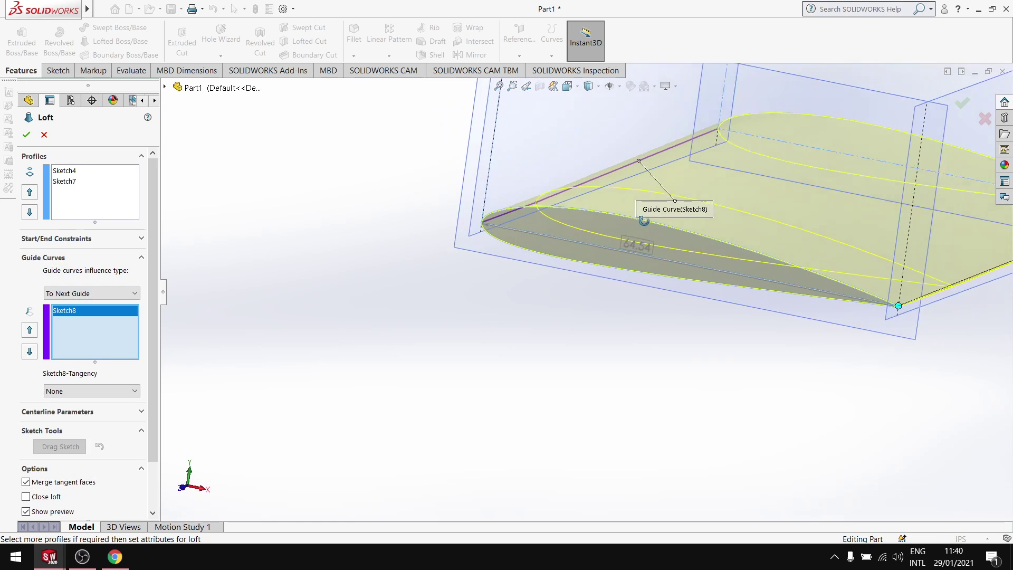